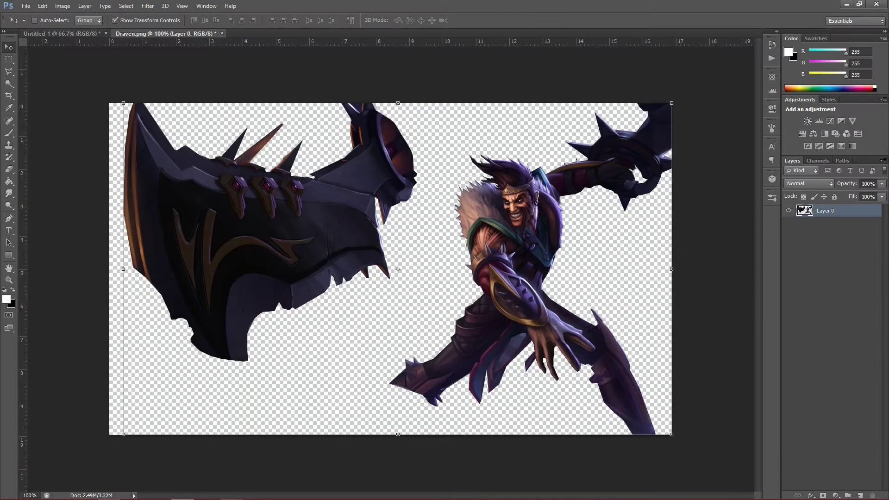
Bring the Draven.png artwork into the Untitled-1 document, placing it over the black background
left_click(62, 34)
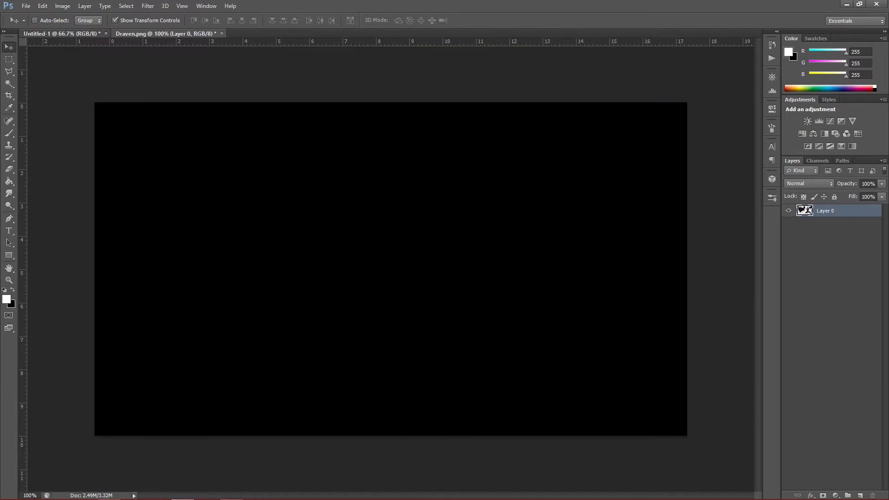
left_click(165, 34)
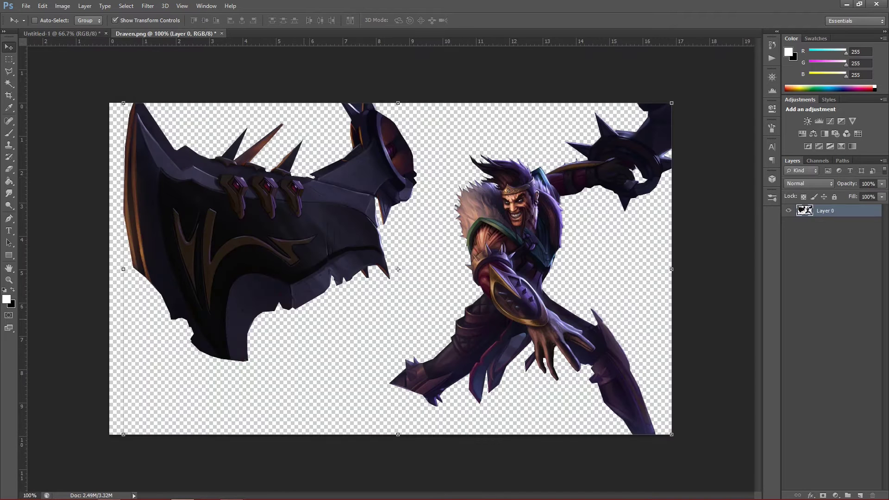
left_click_drag(509, 306, 443, 290)
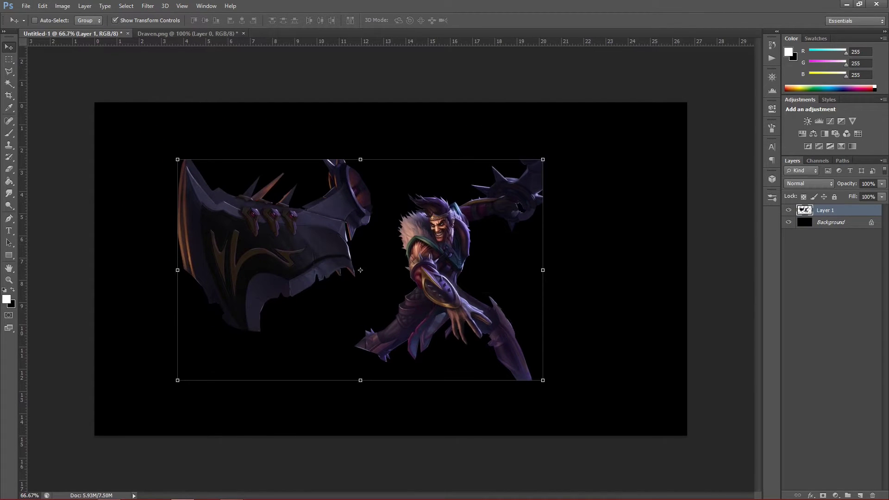
Outline the crouching man on Layer 1 with a closed Polygonal Lasso selection that excludes the large axe
key("p")
left_click(832, 222)
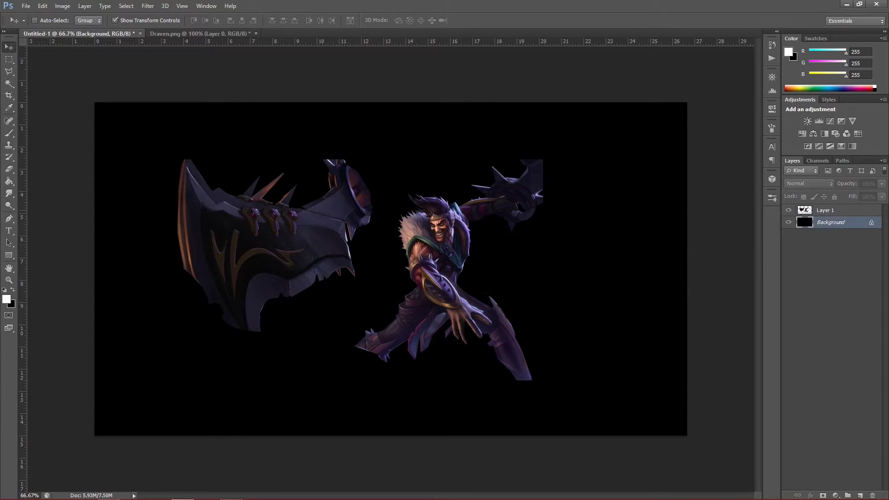
left_click(829, 210)
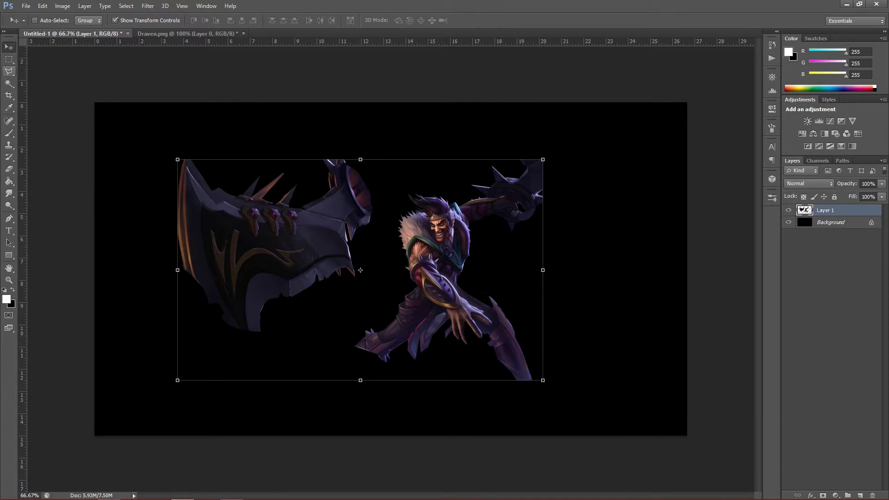
left_click(8, 71)
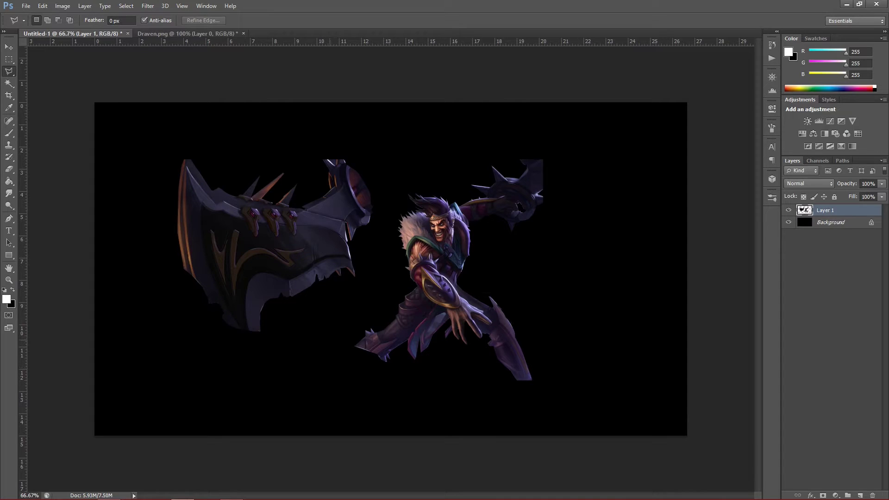
left_click(335, 343)
left_click(413, 153)
left_click(553, 122)
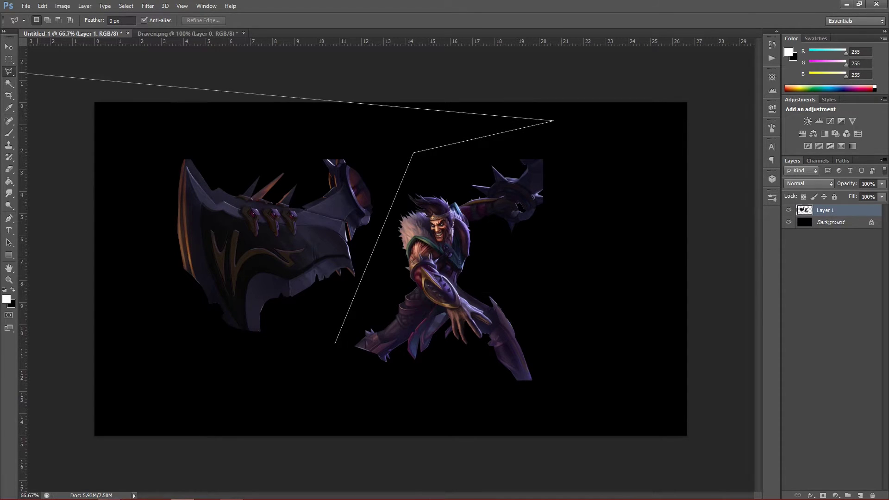
left_click(608, 237)
left_click(558, 411)
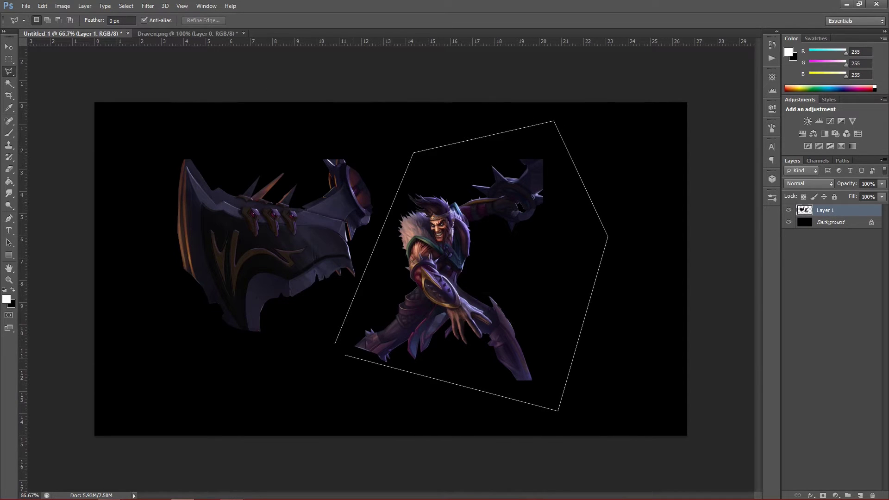
left_click(354, 364)
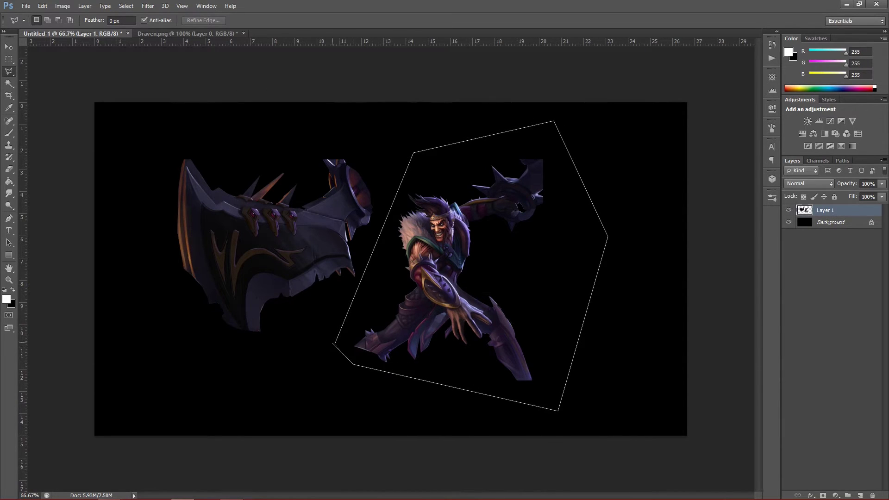
left_click(335, 345)
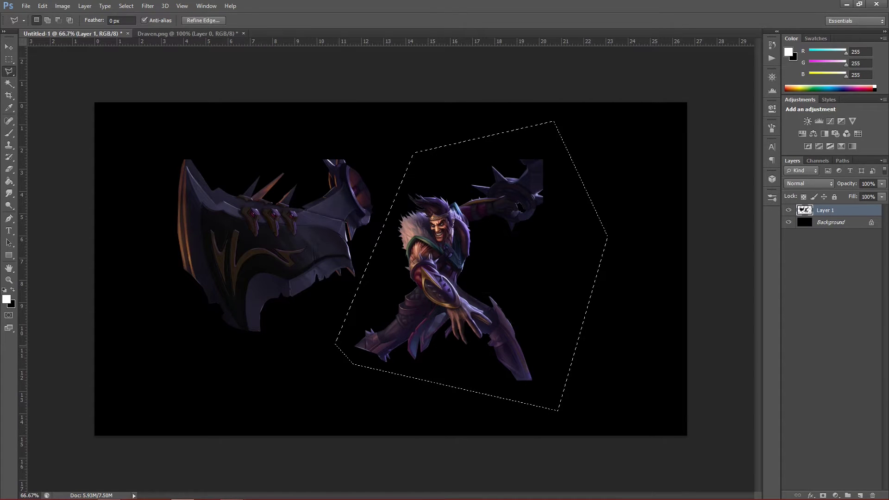
Cut the selected man onto his own layer and hide Layer 1 with the large axe
right_click(390, 98)
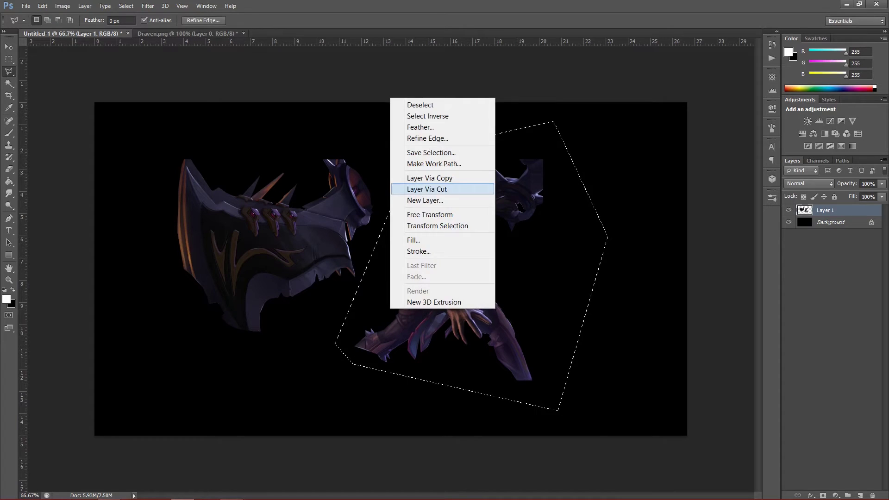
left_click(426, 189)
left_click(825, 222)
left_click(788, 222)
left_click(789, 222)
left_click(789, 210)
left_click(789, 210)
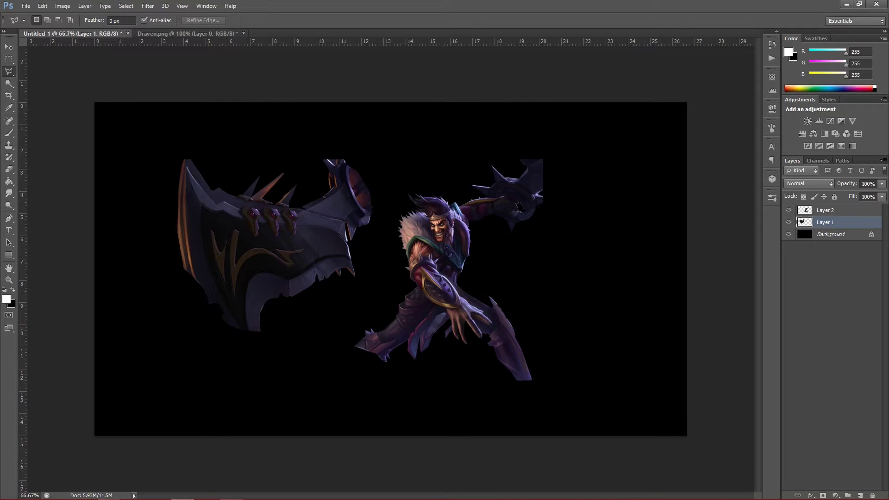
left_click(789, 223)
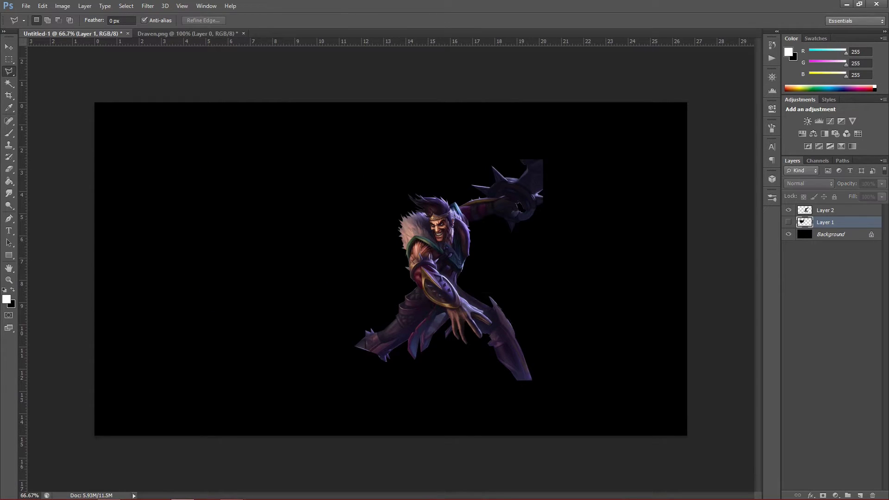
Enlarge the man on Layer 2 to about 118% and move him slightly up, applying the transformation
left_click(825, 211)
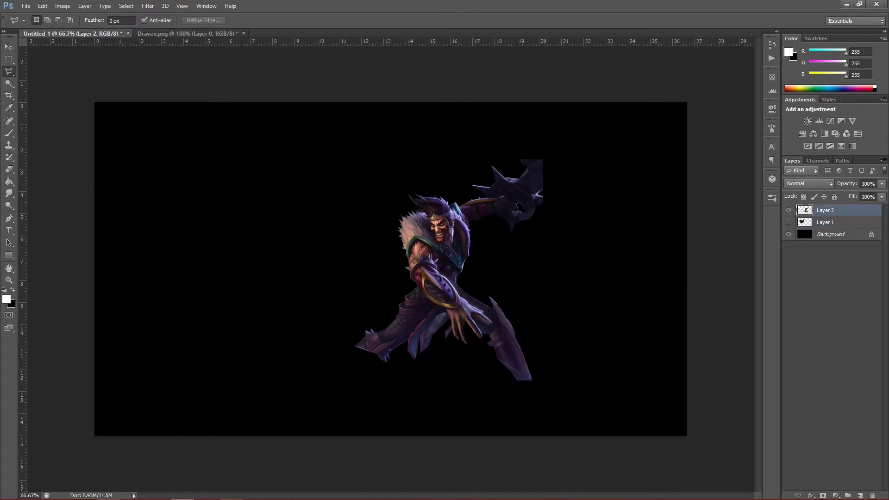
left_click(9, 48)
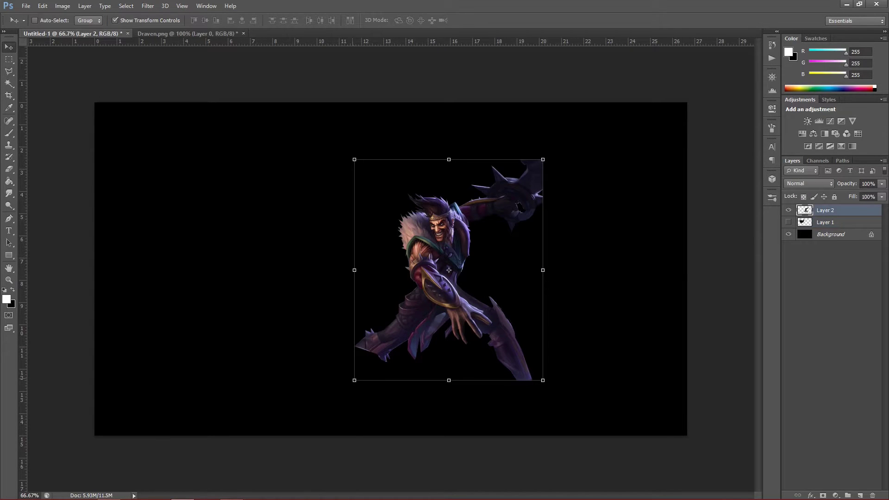
left_click_drag(354, 380, 320, 419)
left_click_drag(389, 351, 382, 317)
left_click_drag(389, 288, 389, 260)
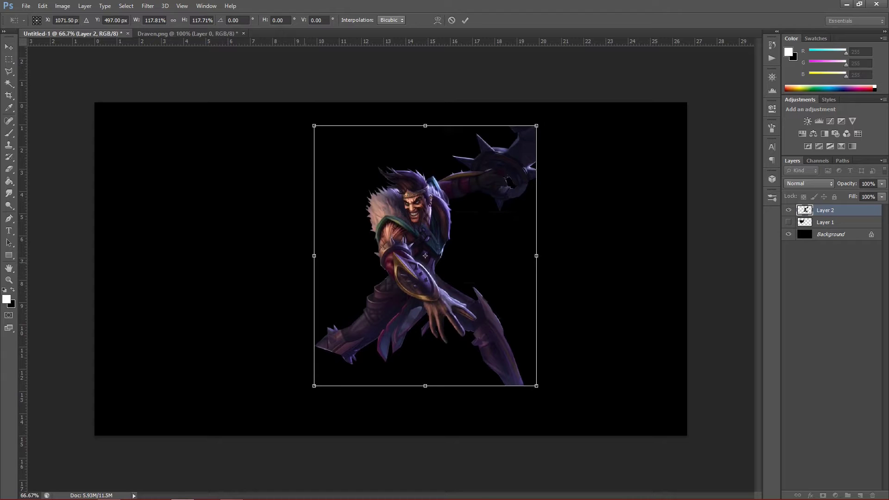
key("v")
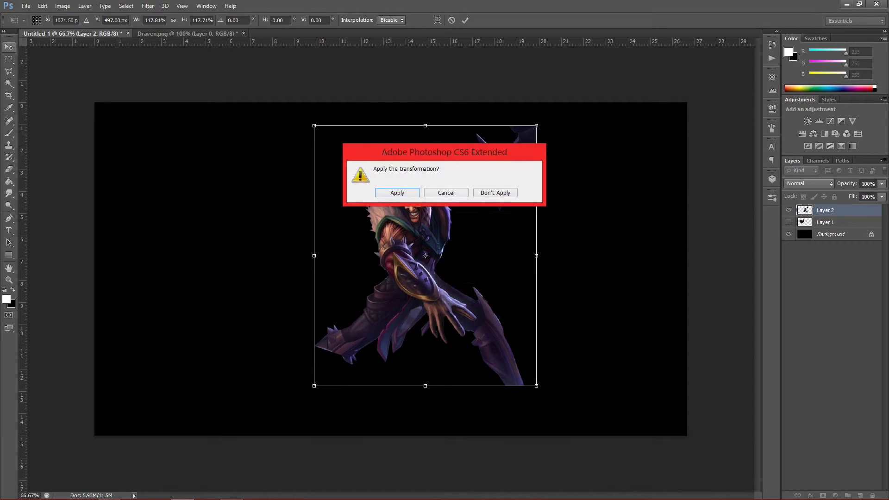
key("Return")
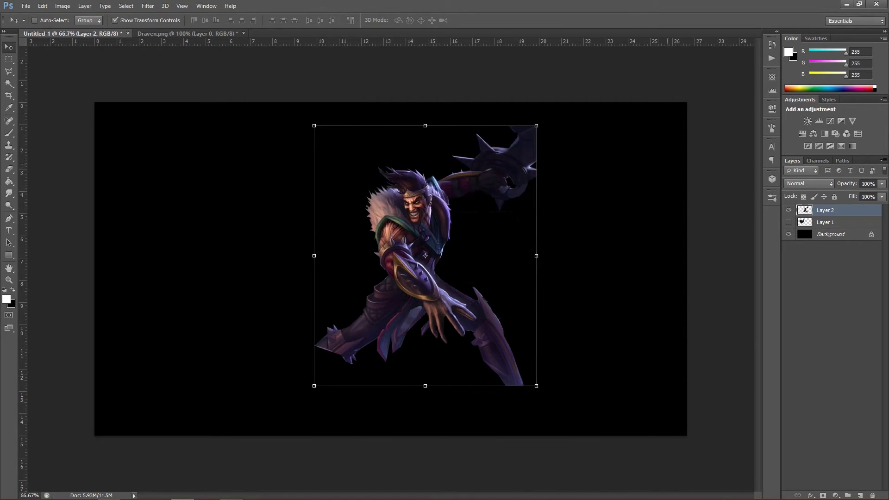
Align the man to the vertical and horizontal center of the whole canvas, and clear the selection
key("ctrl+a")
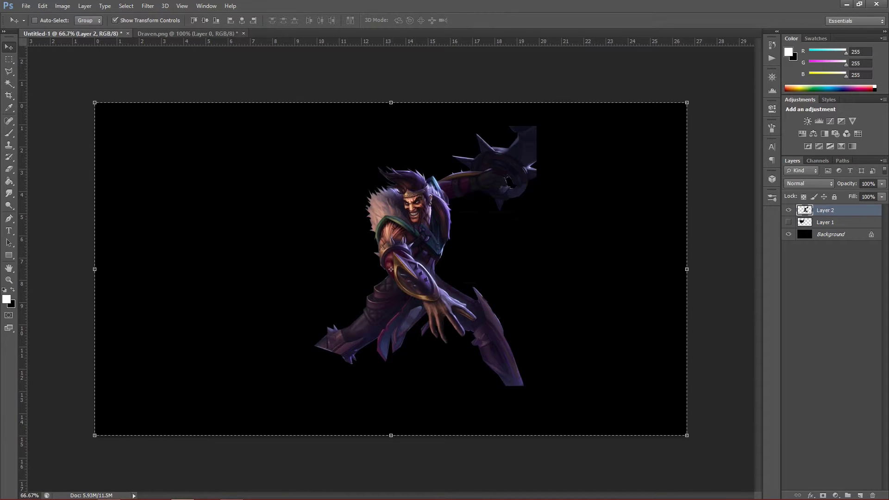
left_click(242, 20)
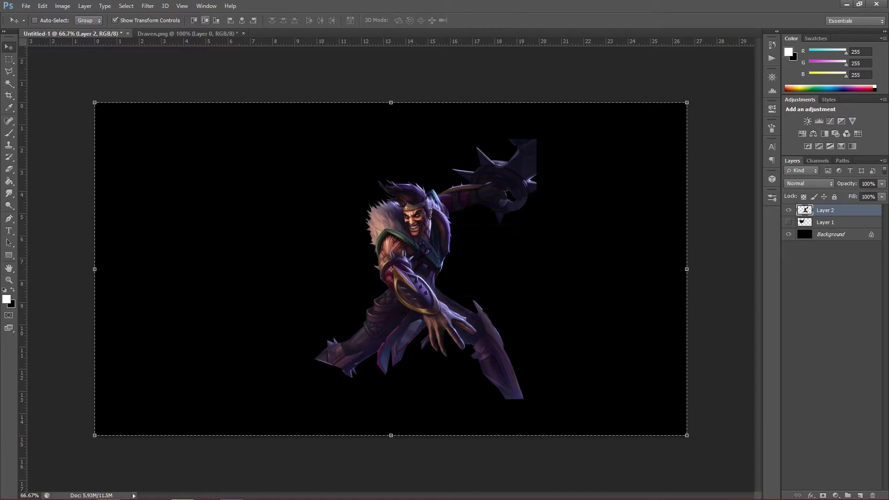
left_click(242, 20)
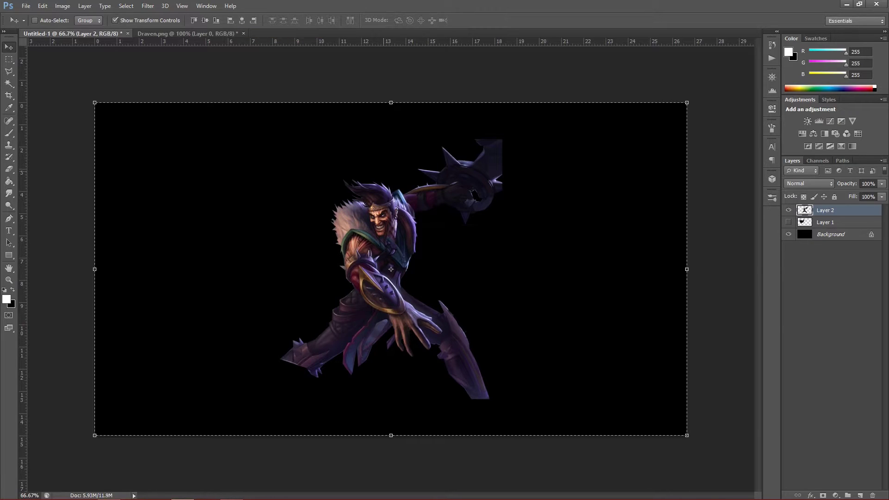
key("ctrl+d")
Scale the man down to about 90% and center him on the canvas both vertically and horizontally
left_click_drag(502, 139, 480, 165)
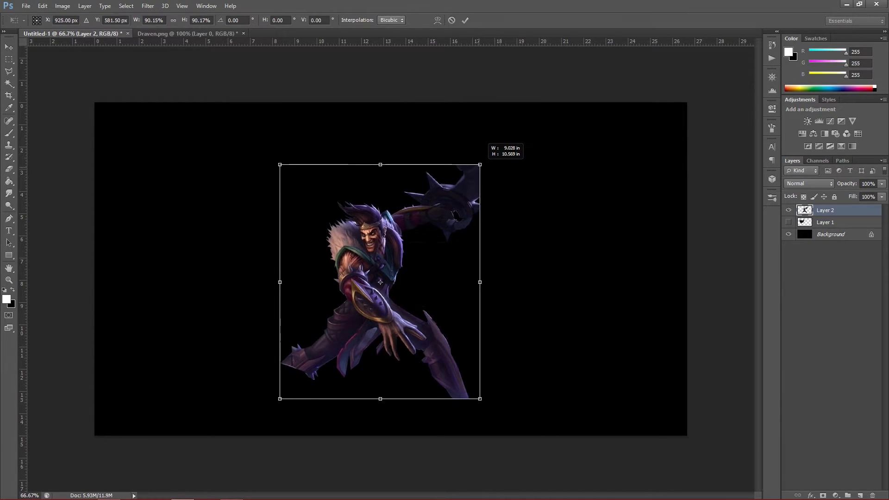
left_click_drag(352, 251, 370, 234)
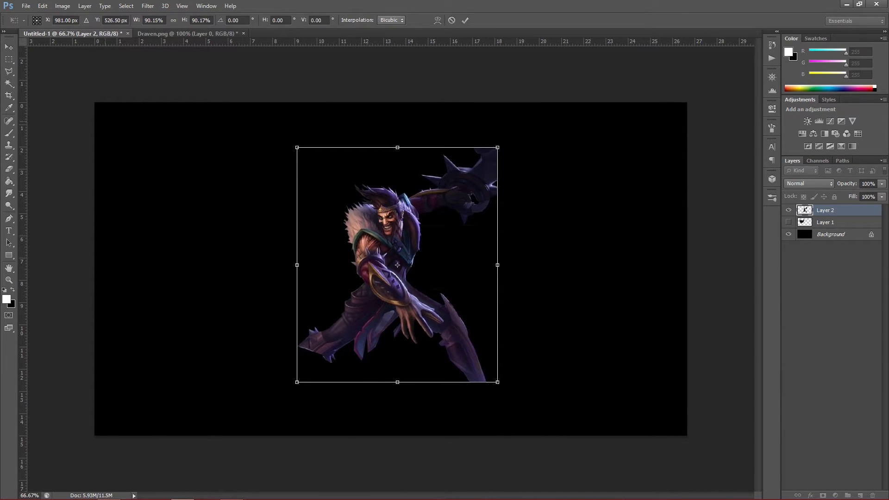
left_click(9, 47)
left_click(397, 193)
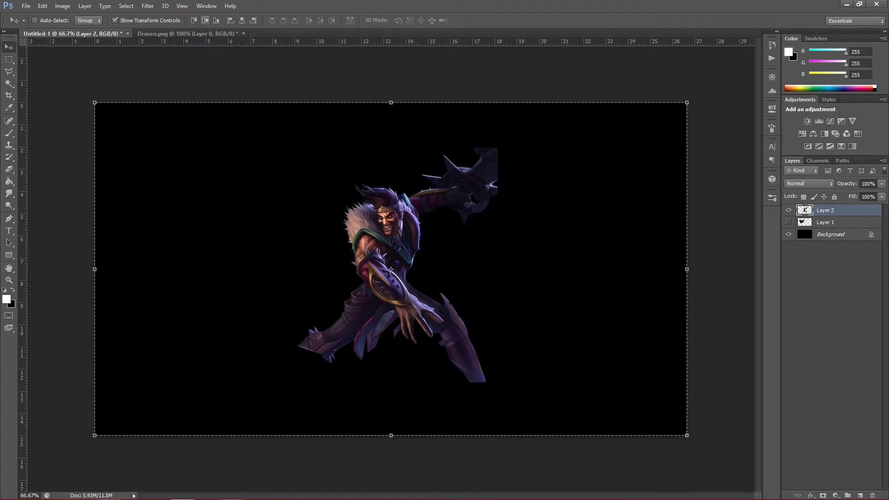
left_click(204, 20)
left_click(242, 20)
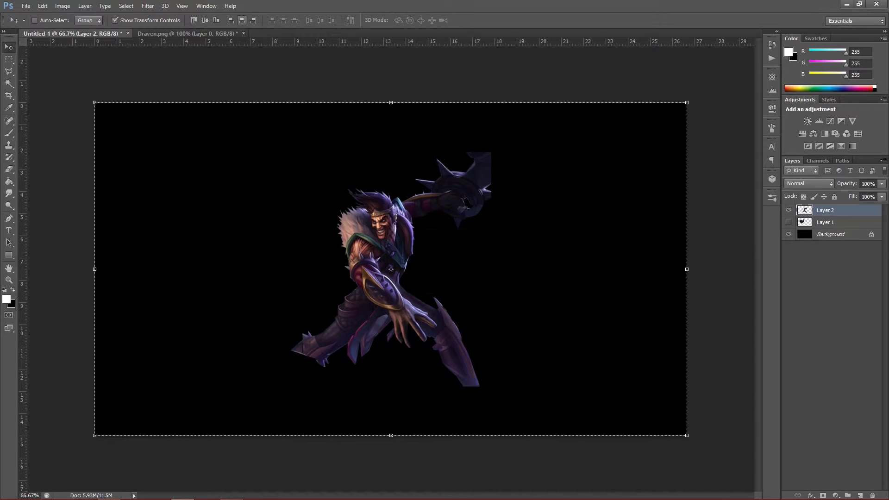
Nudge the man straight up from the canvas center until his raised weapon sits a little below the canvas's upper edge
key("Up")
key("Up")
key("Up")
key("Up")
key("Up")
key("Up")
key("Up")
key("Up")
key("Up")
key("Up")
key("Up")
key("Up")
key("Up")
key("Up")
key("Up")
key("Up")
key("Up")
key("Up")
key("Up")
key("Up")
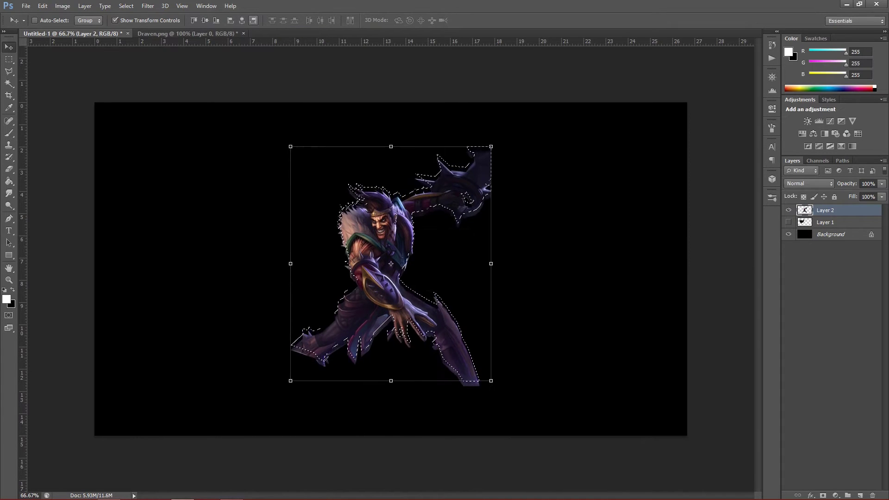
key("Up")
key("Up")
key("Up")
key("Up")
key("Up")
key("Up")
key("Up")
key("Up")
key("Up")
key("Up")
key("Up")
key("Up")
key("Up")
key("Up")
key("Up")
key("Up")
key("Up")
key("Up")
key("Up")
key("Up")
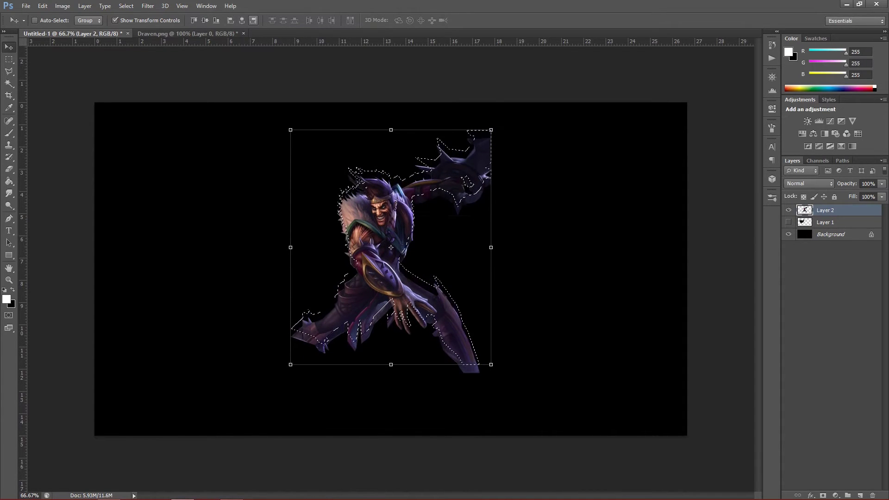
key("Up")
key("Up")
key("Up")
key("Up")
key("Up")
key("Up")
key("Up")
key("Up")
key("Up")
key("Up")
key("Up")
key("Up")
key("Up")
key("Up")
key("Up")
key("Up")
key("Up")
key("Up")
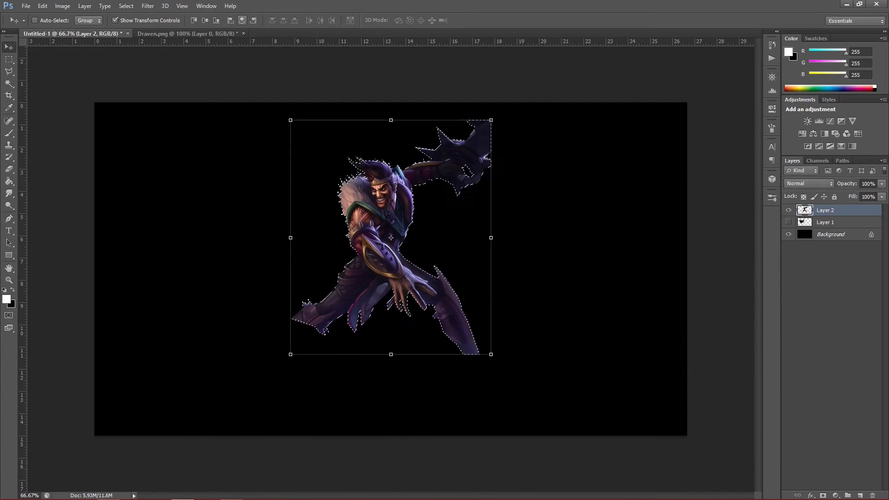
key("Down")
key("Down")
key("Down")
key("Down")
key("Down")
key("Down")
key("Down")
key("Down")
key("Down")
key("Down")
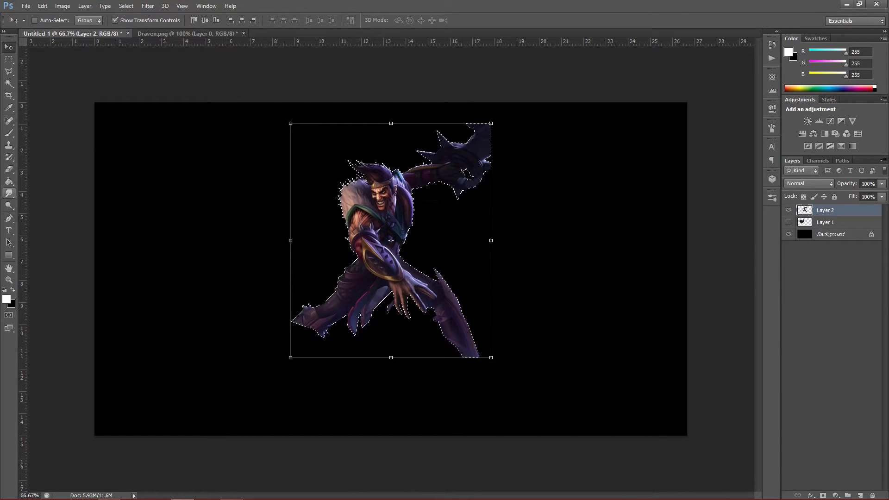
Clear the selection and set up the Eraser with a 494 px brush at 0% hardness
left_click(8, 169)
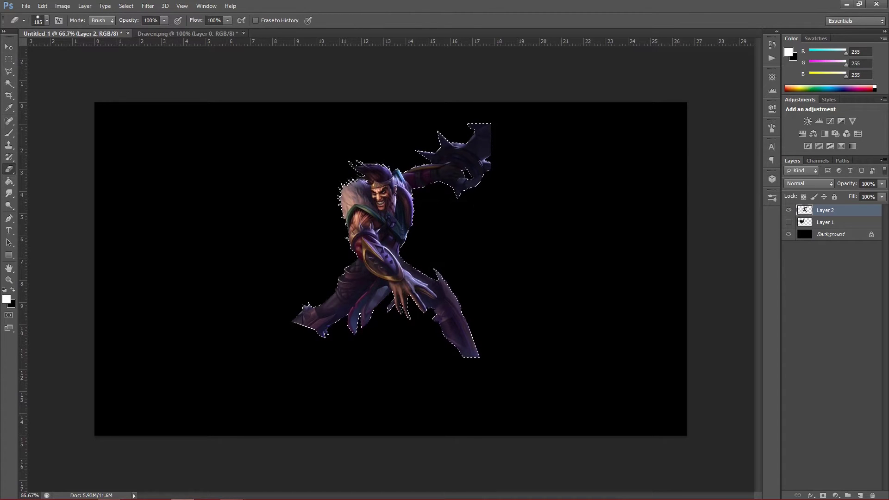
key("ctrl+d")
right_click(516, 377)
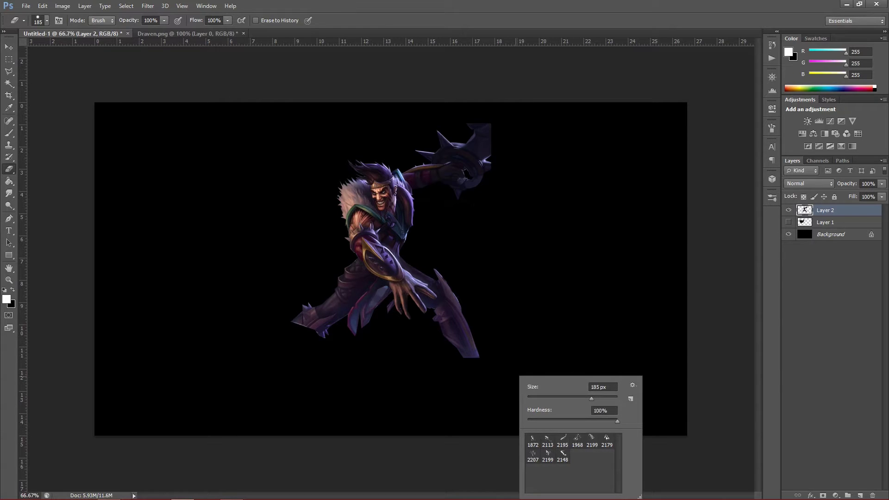
left_click_drag(591, 399, 608, 399)
left_click_drag(618, 421, 527, 421)
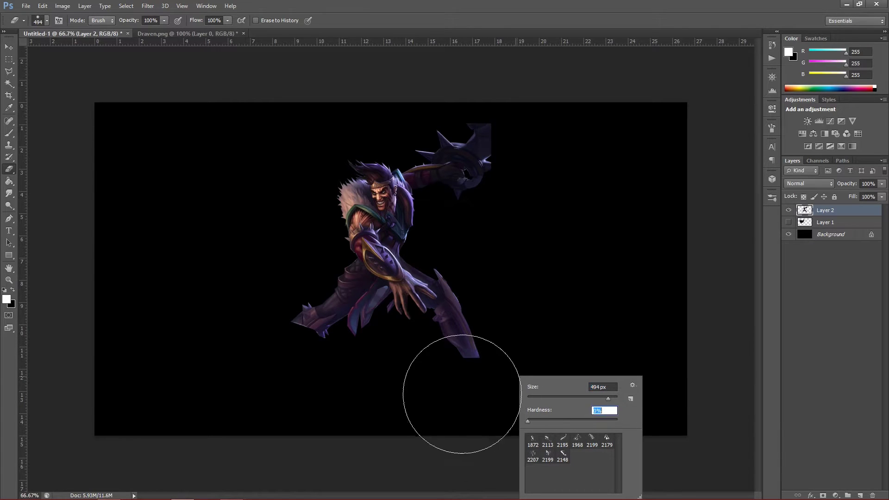
Softly erase the lower ends of both of the man's legs so they fade into the black background
left_click(492, 410)
left_click(496, 410)
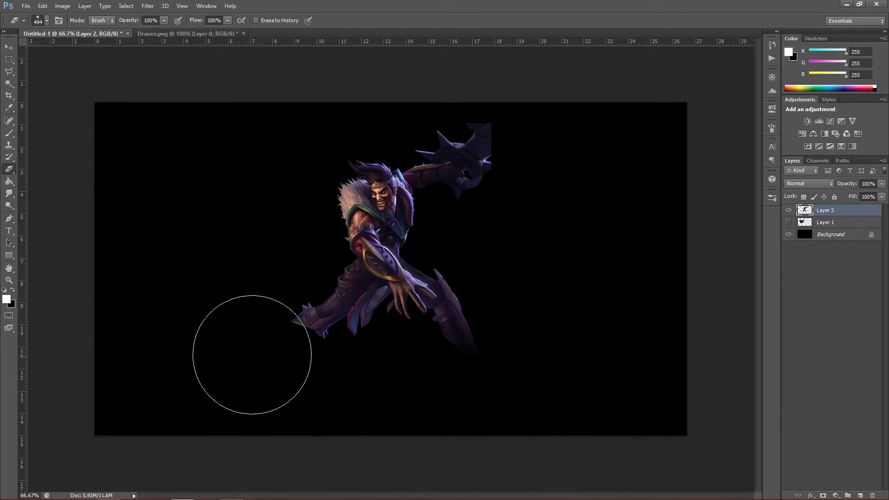
left_click(264, 348)
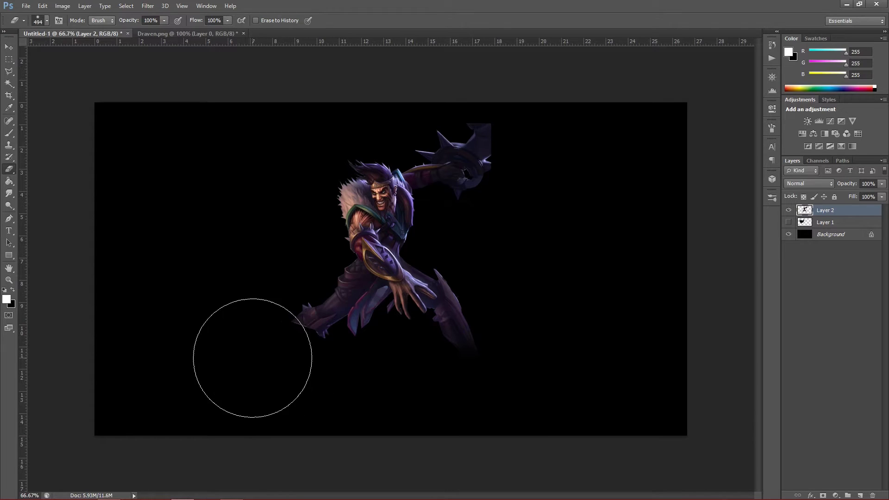
left_click(281, 363)
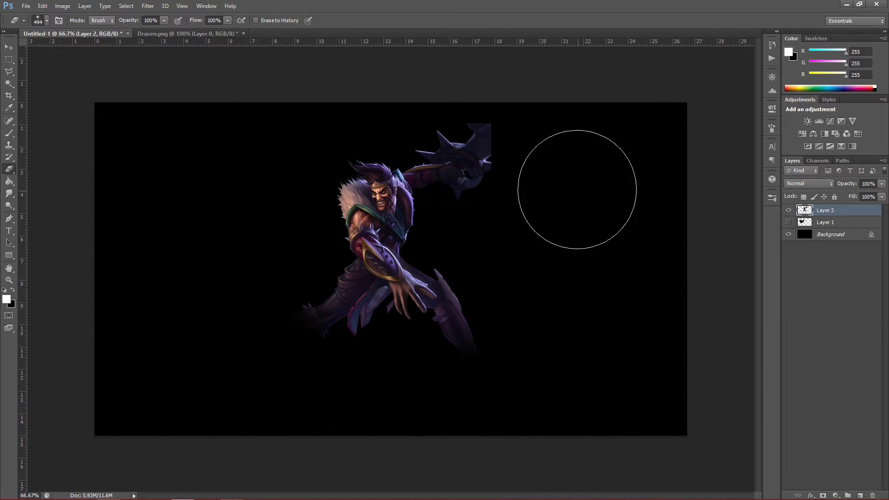
Softly erase the cut-off outer edge of the raised weapon, and rename the man's layer to Draven Main
left_click(549, 134)
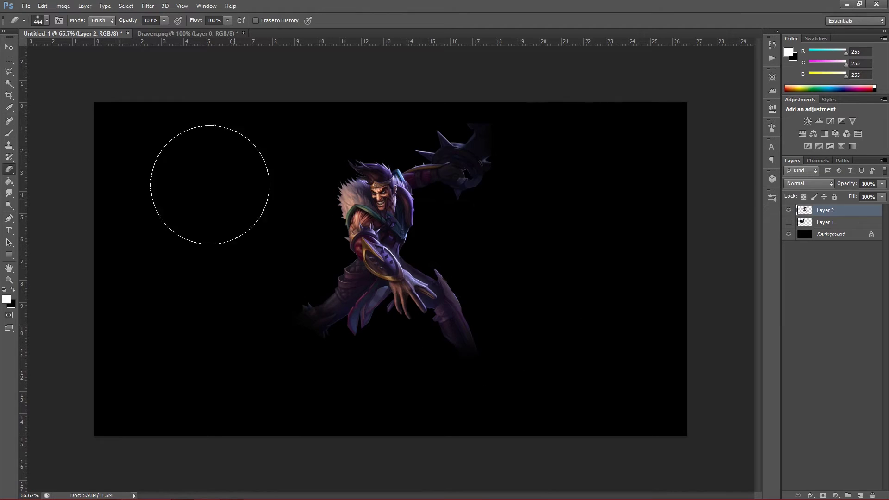
left_click(9, 47)
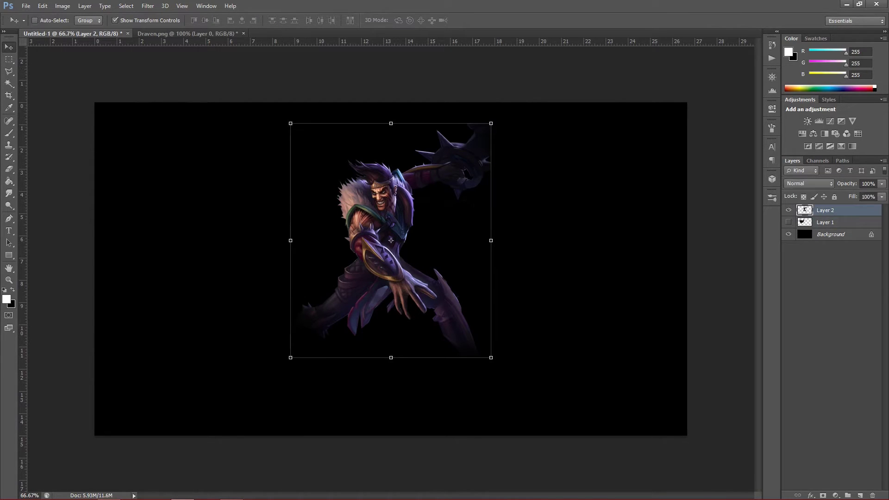
left_click(825, 222)
left_click(826, 210)
double_click(826, 210)
type("Draven Main")
key("Return")
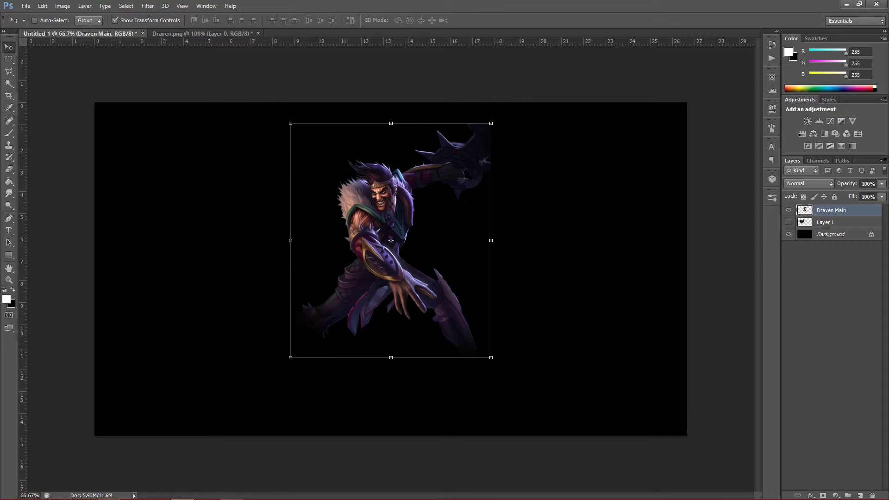
Duplicate the Draven Main layer eight times
key("ctrl+j")
key("ctrl+j")
key("ctrl+j")
key("ctrl+j")
key("ctrl+j")
key("ctrl+j")
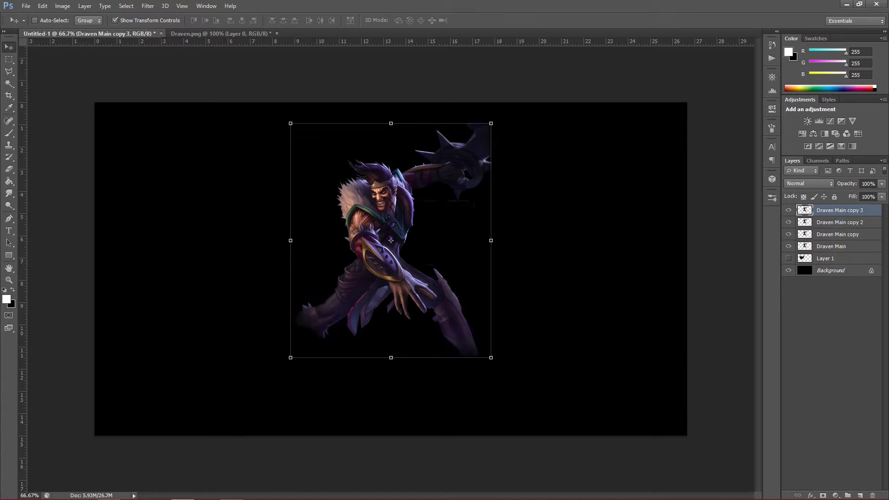
key("ctrl+j")
key("ctrl+j")
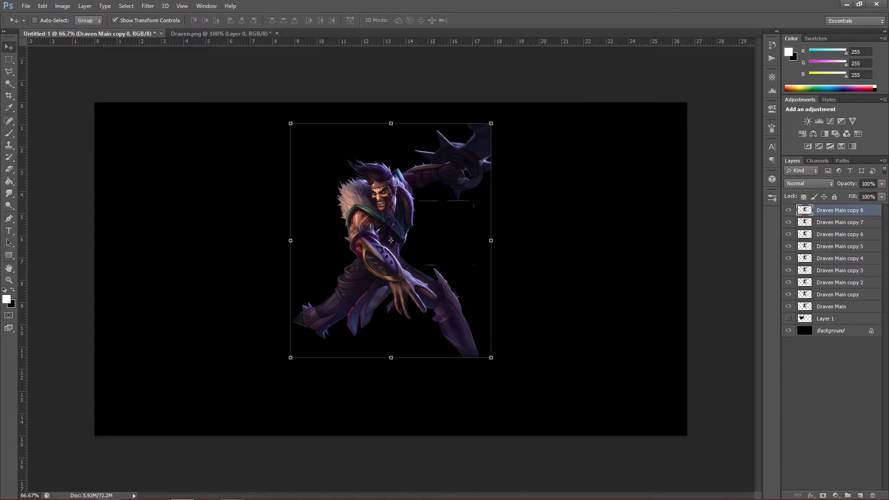
Reorder the layers so Draven Main is on top, followed by Draven Main copy, with the other copies beneath
left_click(839, 282, "shift")
left_click_drag(840, 248, 839, 301)
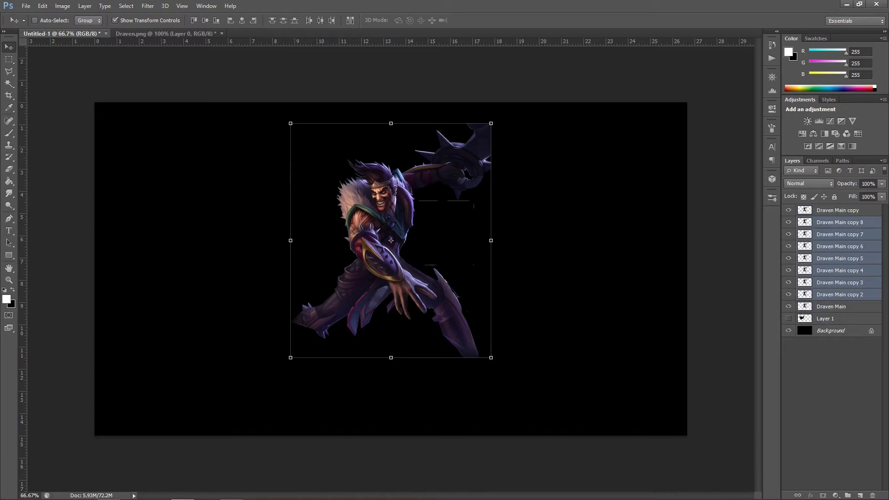
left_click_drag(839, 230, 839, 313)
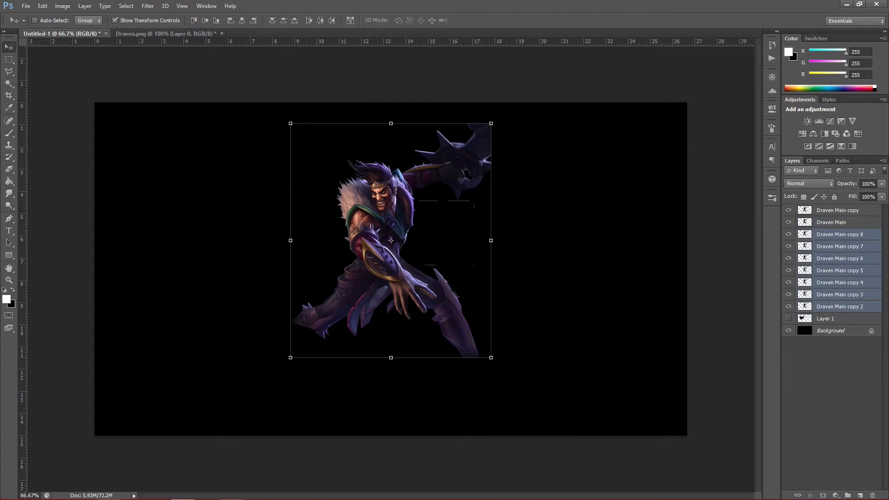
left_click_drag(838, 211, 838, 228)
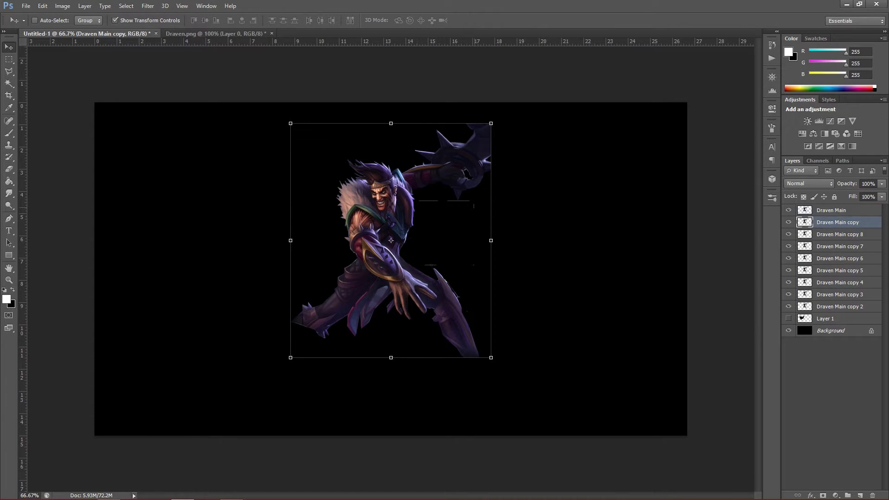
left_click(840, 246)
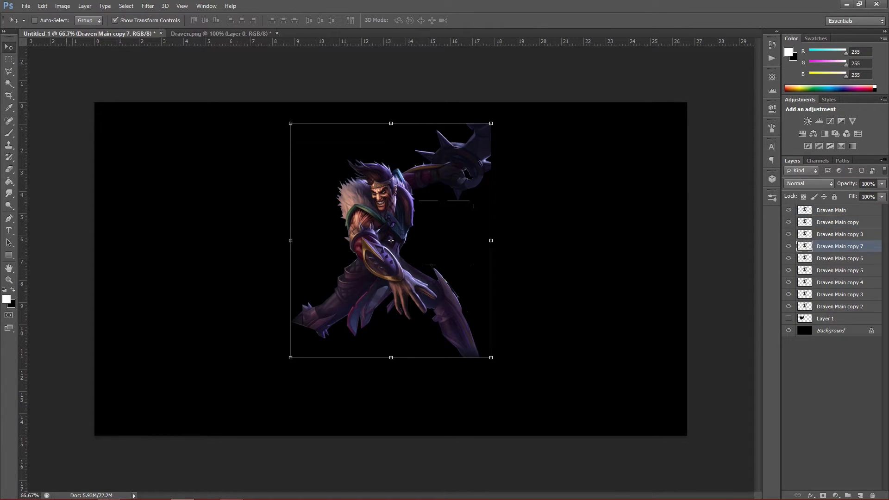
left_click(840, 235)
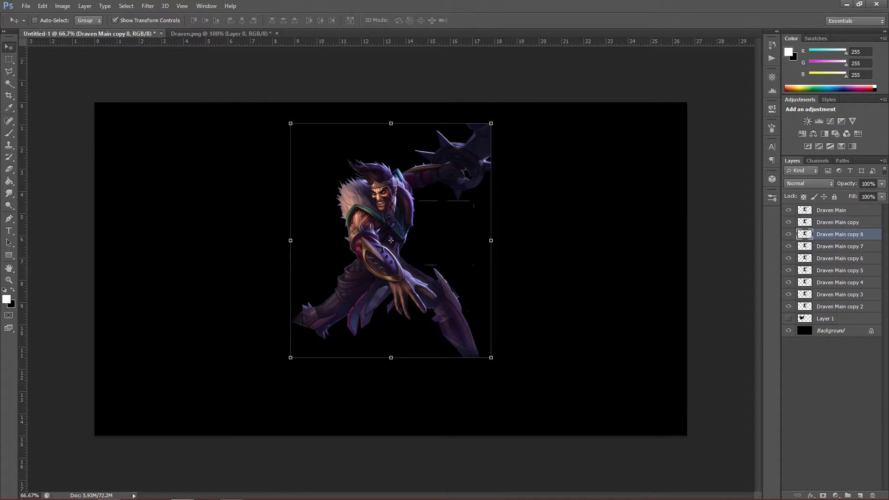
Enlarge Draven Main copy to about 354% and place it behind the small man, its face just left of his head
left_click(838, 223)
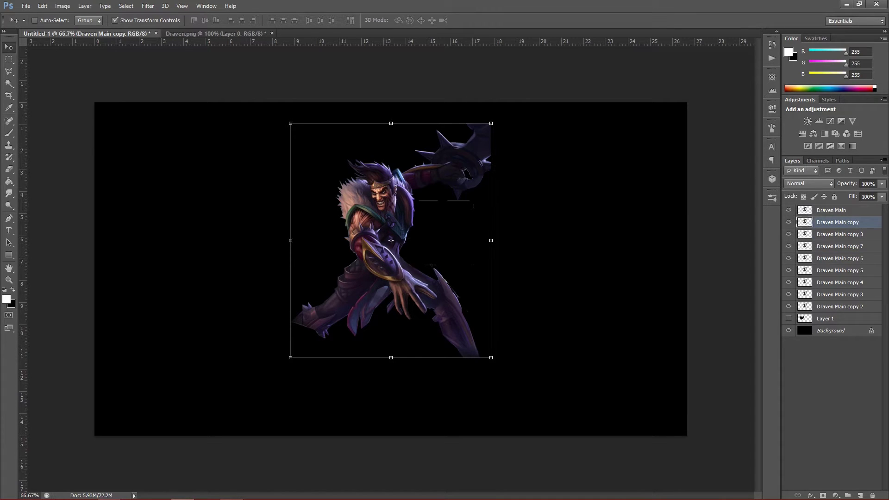
left_click_drag(388, 186, 334, 256)
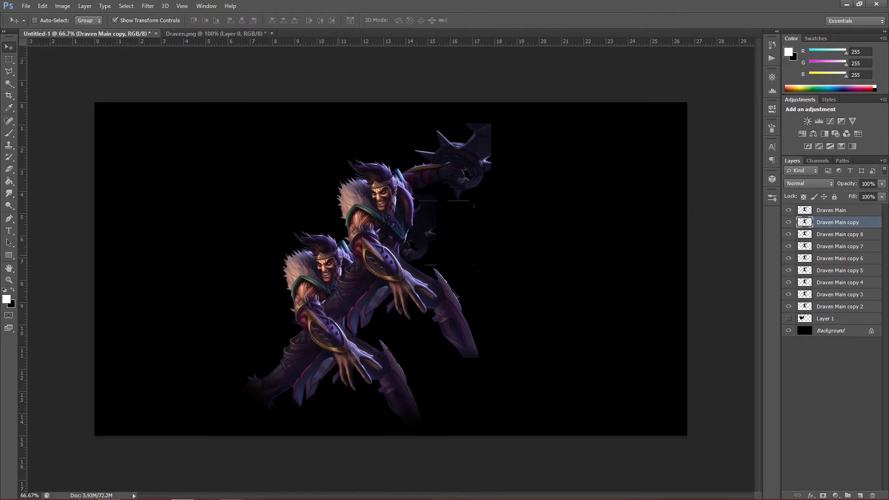
left_click_drag(436, 194, 728, 39)
left_click_drag(502, 127, 439, 230)
left_click_drag(442, 199, 401, 167)
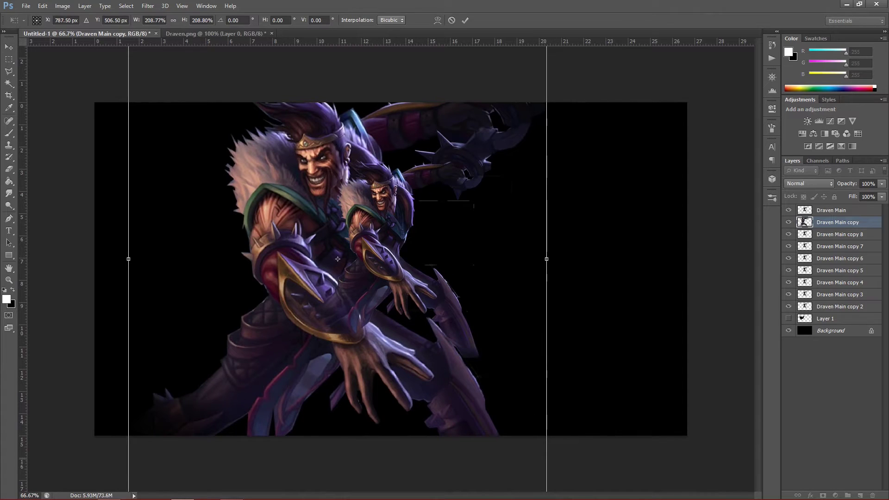
key("ctrl+minus")
key("ctrl+minus")
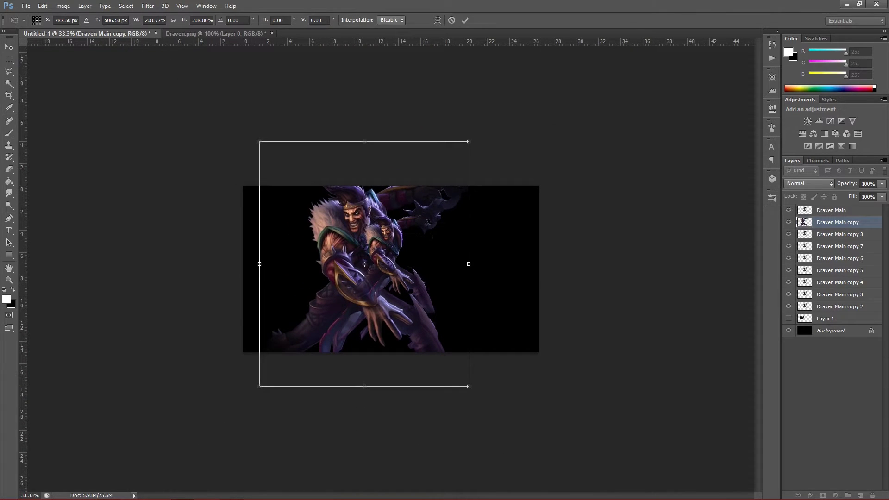
left_click_drag(469, 142, 646, 1)
left_click_drag(431, 175, 378, 301)
key("v")
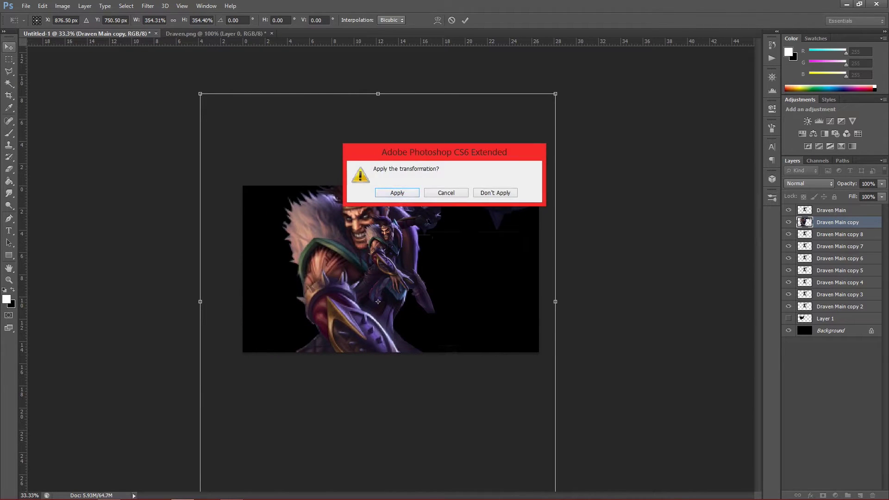
key("Return")
Enlarge Draven Main copy 8 to about 305% and place it so its face fills the canvas's upper left corner
key("alt+bracketleft")
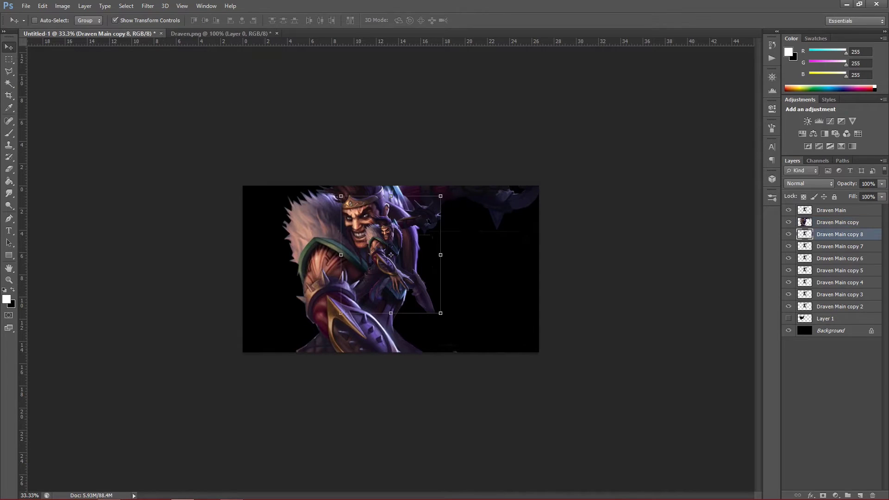
left_click_drag(391, 254, 312, 263)
key("ctrl+t")
left_click_drag(362, 204, 556, 48)
left_click_drag(408, 153, 282, 272)
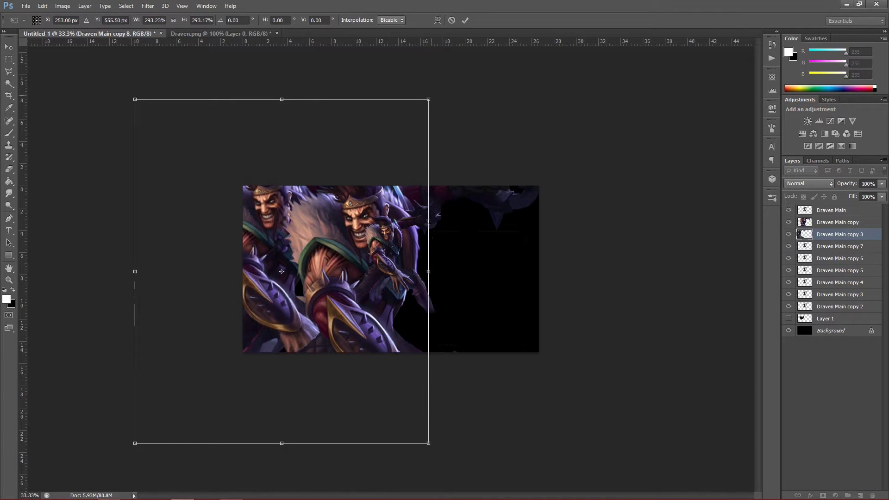
left_click_drag(429, 100, 441, 85)
key("v")
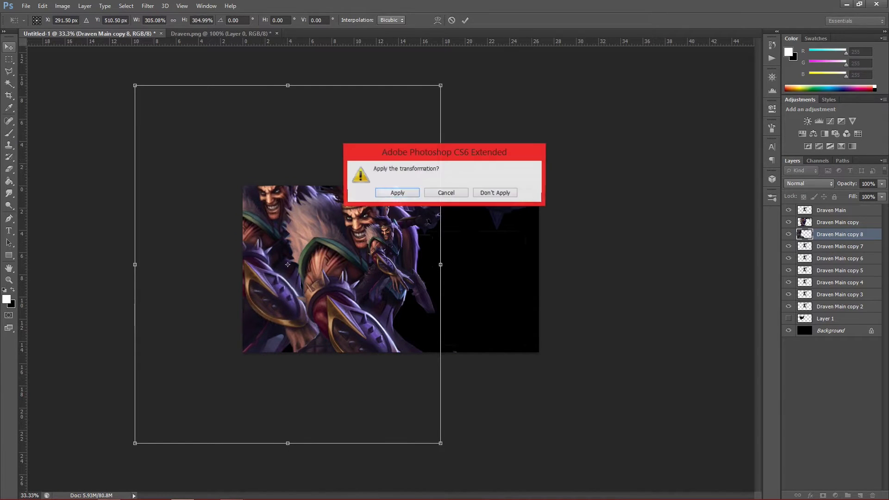
key("Return")
Enlarge Draven Main copy 6 to about 354% and place it behind the big figures on the canvas's left side
left_click(840, 258)
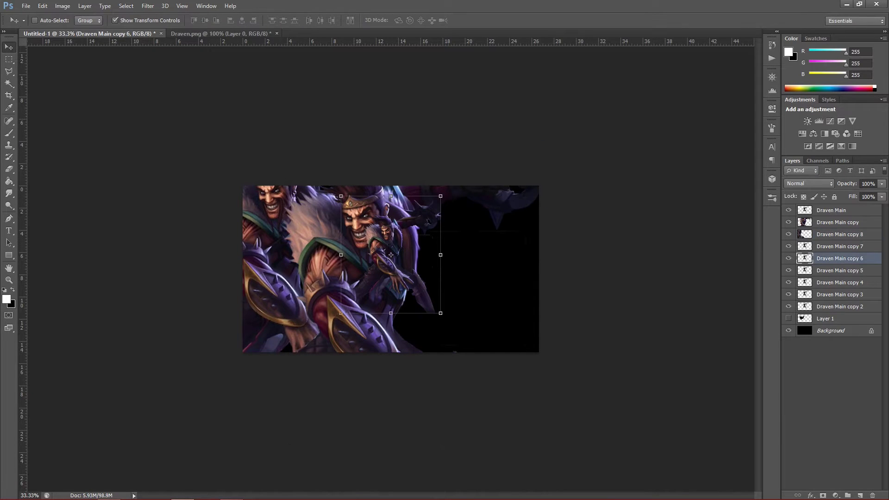
left_click_drag(391, 255, 312, 323)
key("ctrl+t")
left_click_drag(361, 264, 454, 156)
left_click_drag(338, 286, 311, 251)
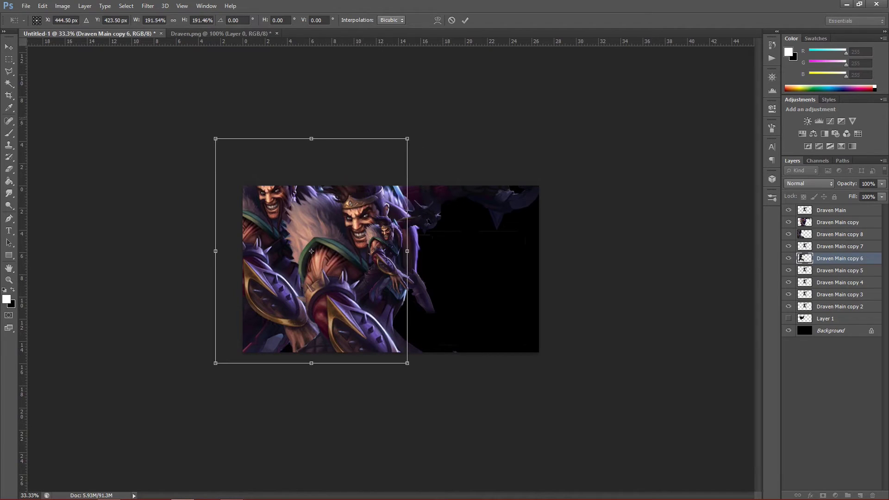
left_click_drag(407, 138, 600, 26)
left_click_drag(487, 173, 398, 247)
left_click(9, 47)
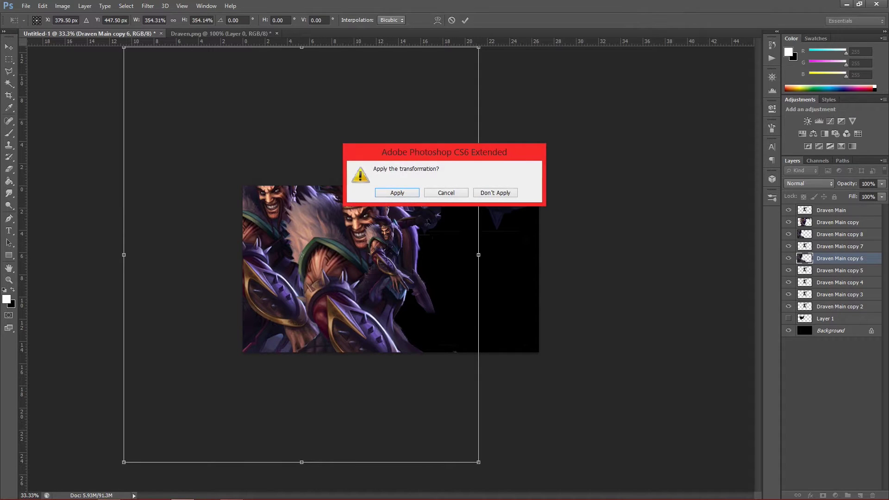
left_click(396, 193)
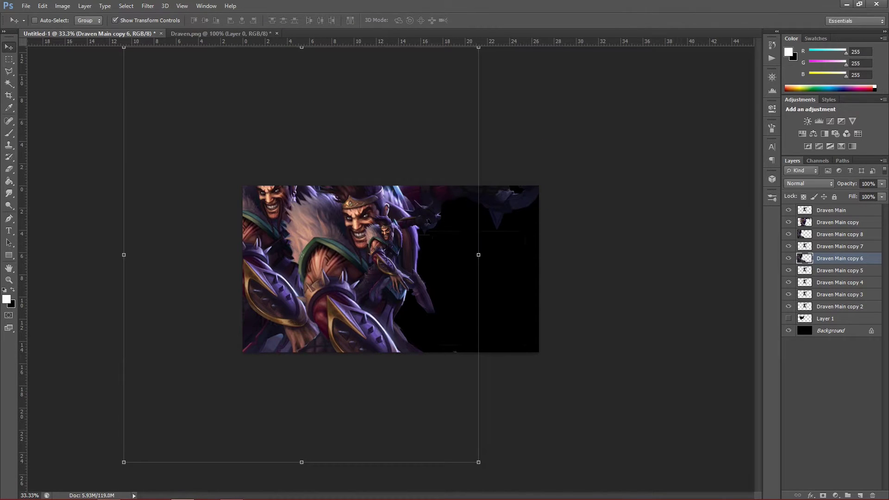
Enlarge Draven Main copy 5 to about 332% and place it with its face just right of the canvas center
key("alt+bracketleft")
left_click_drag(391, 255, 436, 330)
left_click_drag(486, 272, 718, 1)
left_click_drag(595, 286, 515, 381)
left_click_drag(515, 333, 488, 333)
left_click(9, 47)
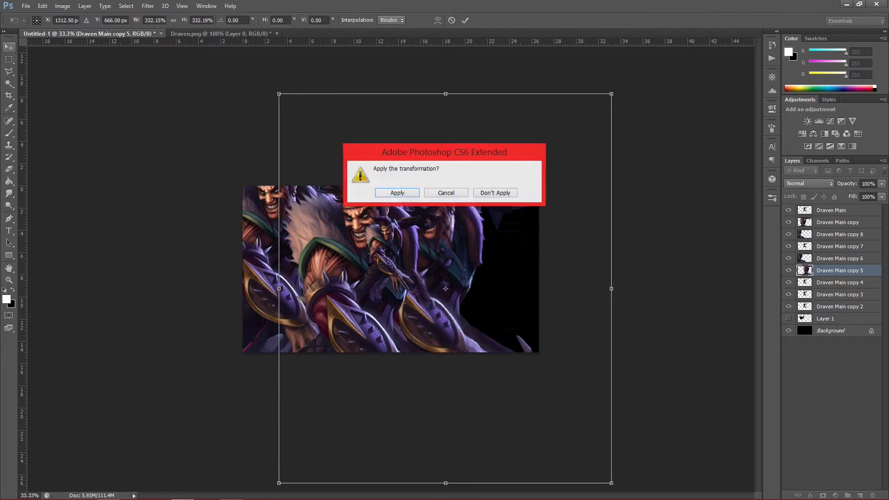
left_click(397, 193)
Enlarge Draven Main copy 4 to about 354% and place it so the figure fills the canvas's right edge
key("alt+bracketleft")
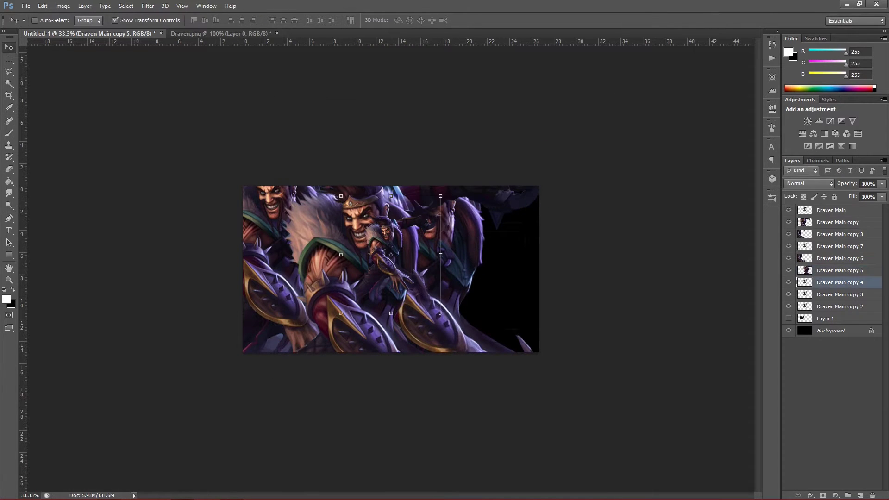
left_click_drag(390, 255, 517, 306)
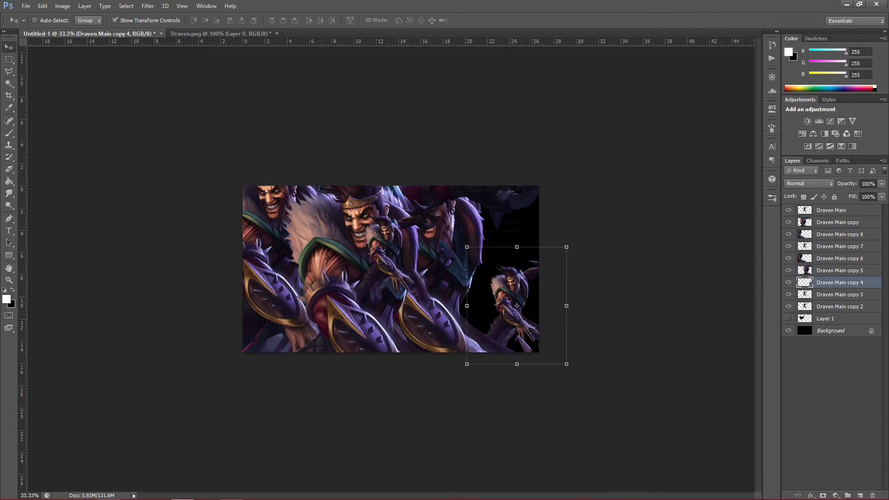
left_click_drag(566, 247, 780, 2)
left_click_drag(636, 173, 520, 293)
left_click_drag(675, 106, 737, 74)
left_click_drag(554, 152, 541, 197)
left_click_drag(525, 313, 524, 318)
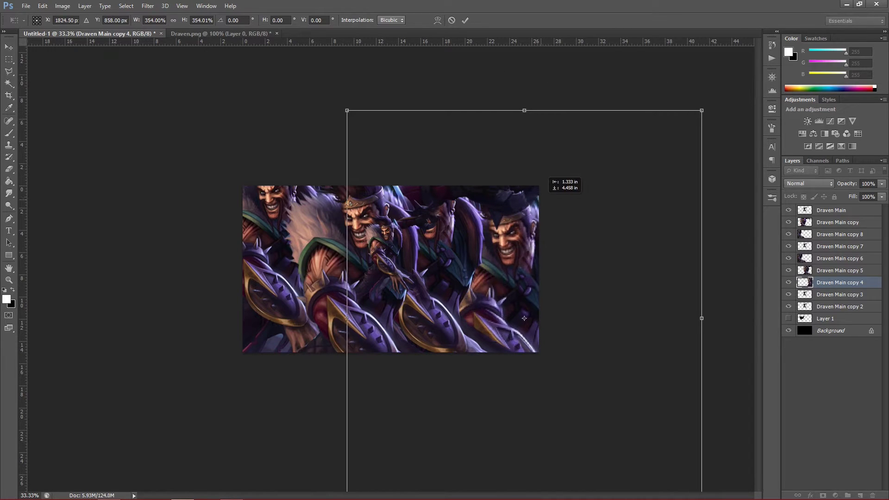
key("v")
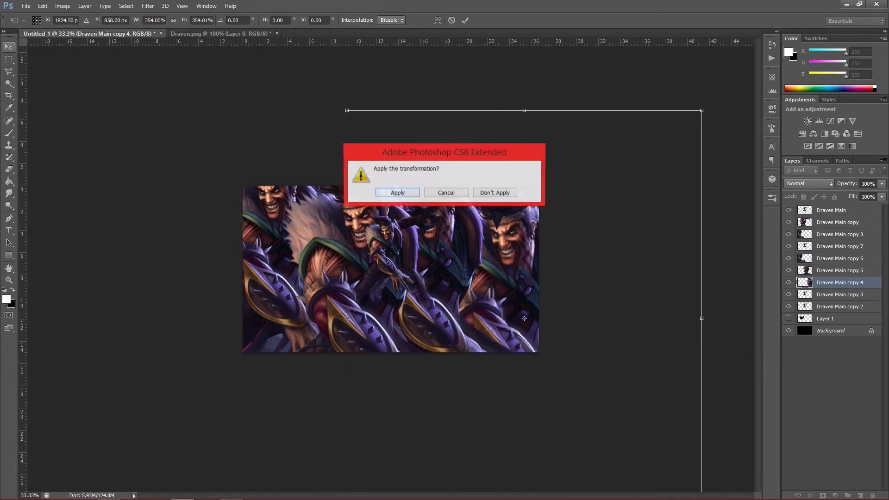
key("Return")
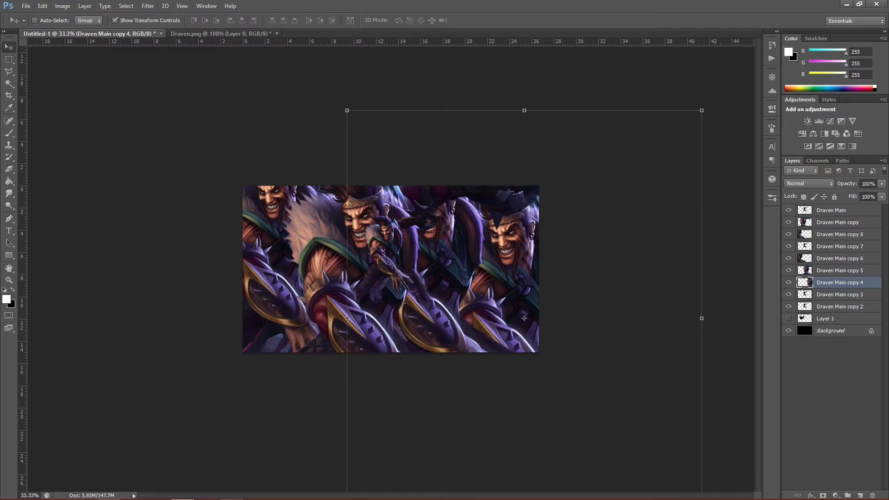
Delete the unused layers Draven Main copy 2 and Draven Main copy 3
left_click(840, 306)
left_click(839, 295, "shift")
key("Delete")
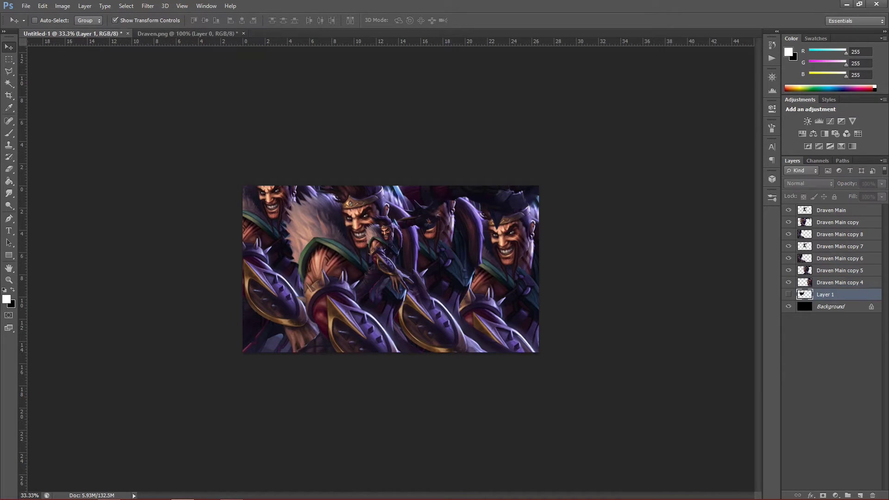
Merge all the layers from Draven Main copy down to Draven Main copy 4 into a single layer
left_click(839, 283)
left_click(839, 222, "shift")
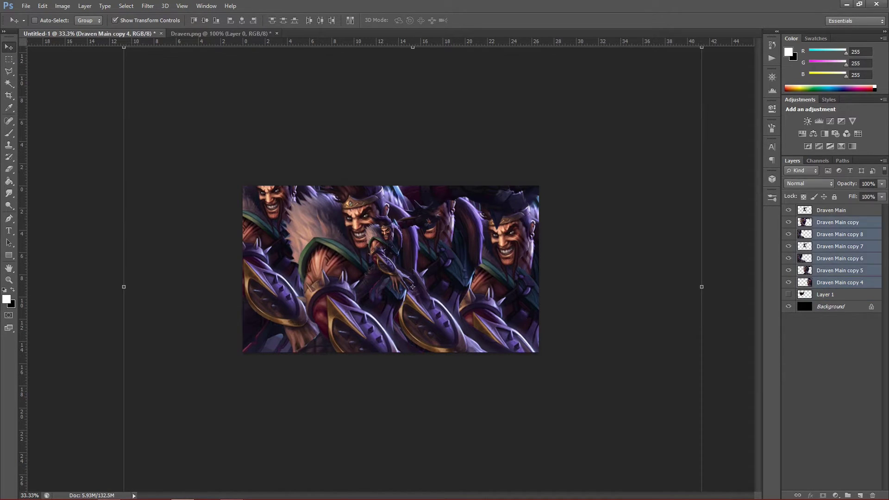
right_click(836, 222)
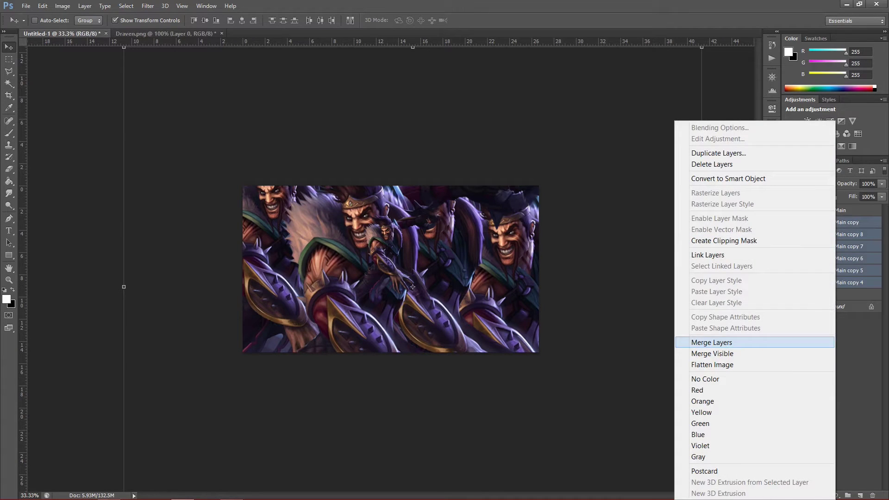
left_click(845, 282)
left_click(846, 283)
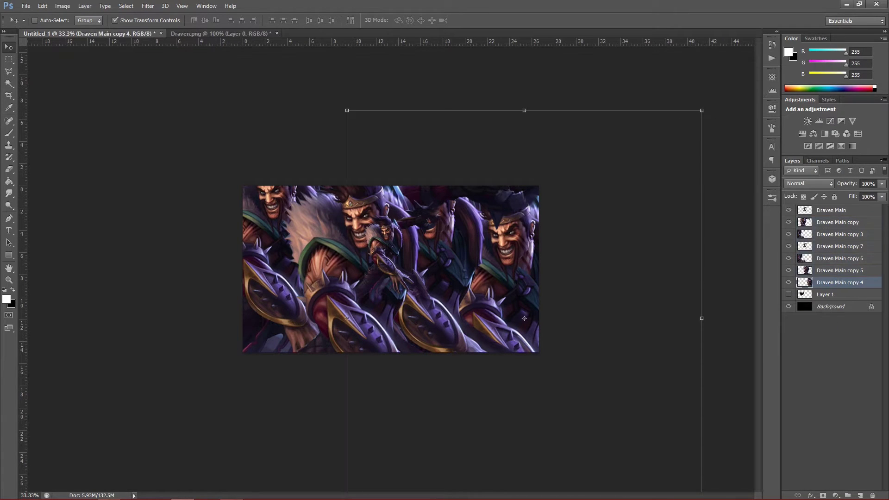
left_click(838, 223, "shift")
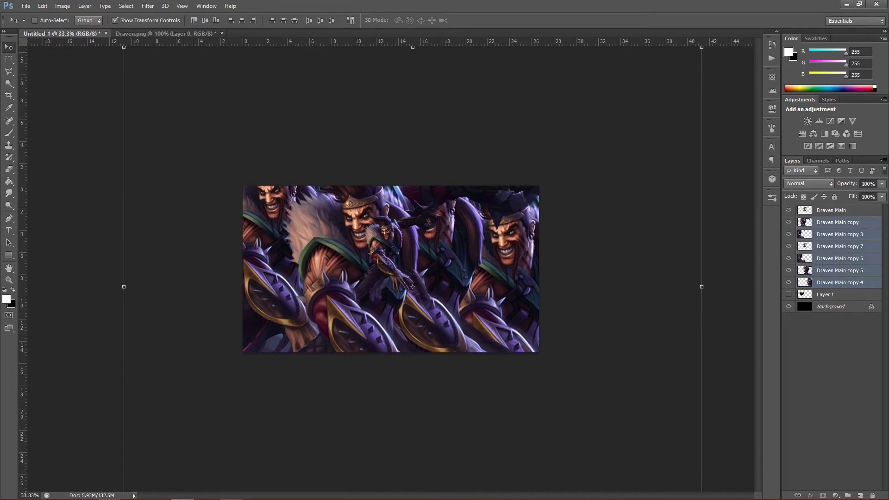
left_click(840, 283)
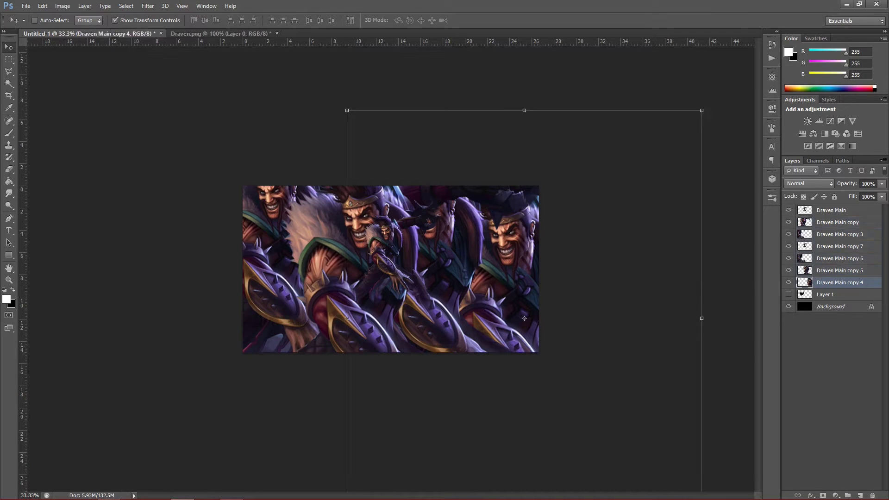
left_click(838, 222, "shift")
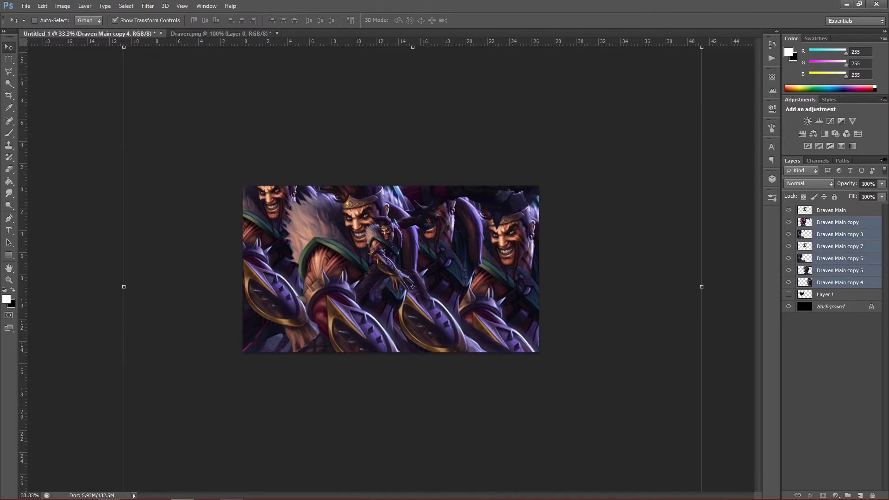
right_click(860, 259)
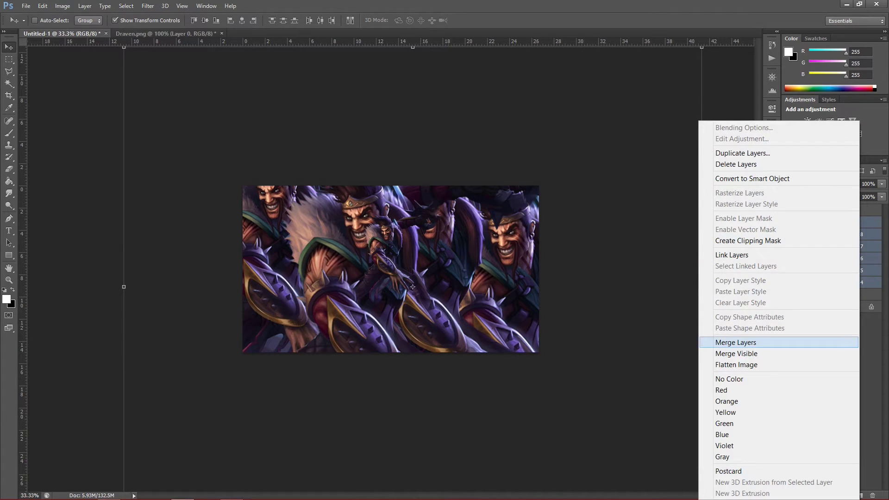
left_click(741, 342)
left_click_drag(348, 190, 376, 197)
key("ctrl+z")
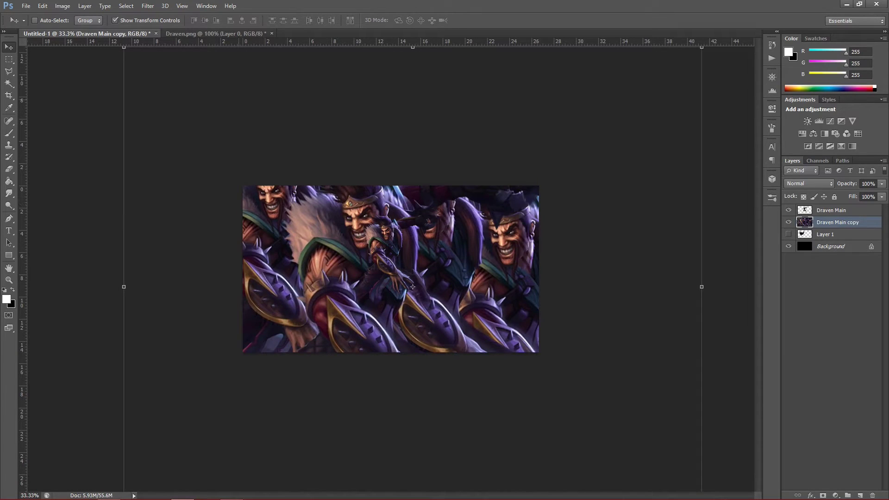
Apply a Motion Blur to the merged Draven Main copy layer with a 24° angle and 1344 pixels distance
left_click(85, 6)
mouse_move(92, 18)
mouse_move(148, 5)
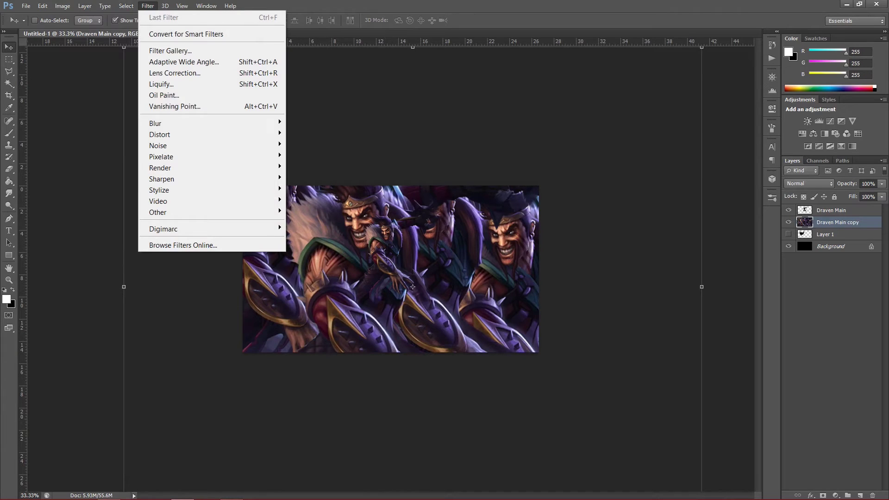
mouse_move(155, 124)
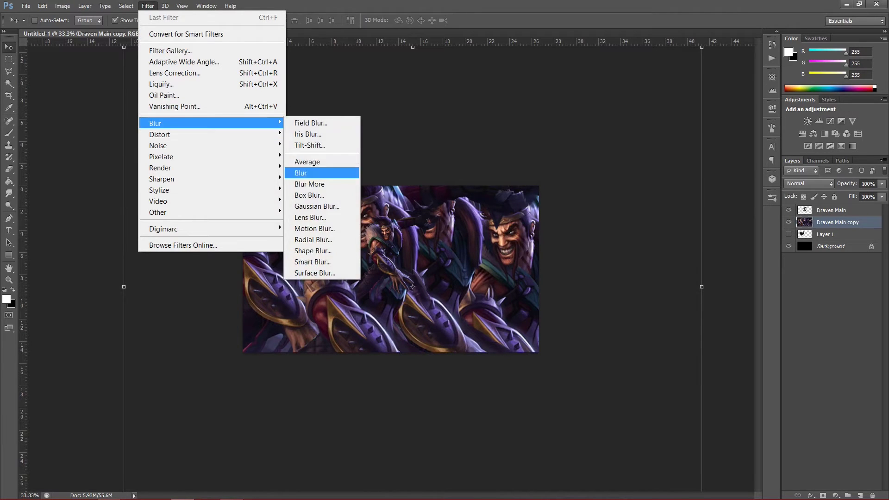
left_click(314, 228)
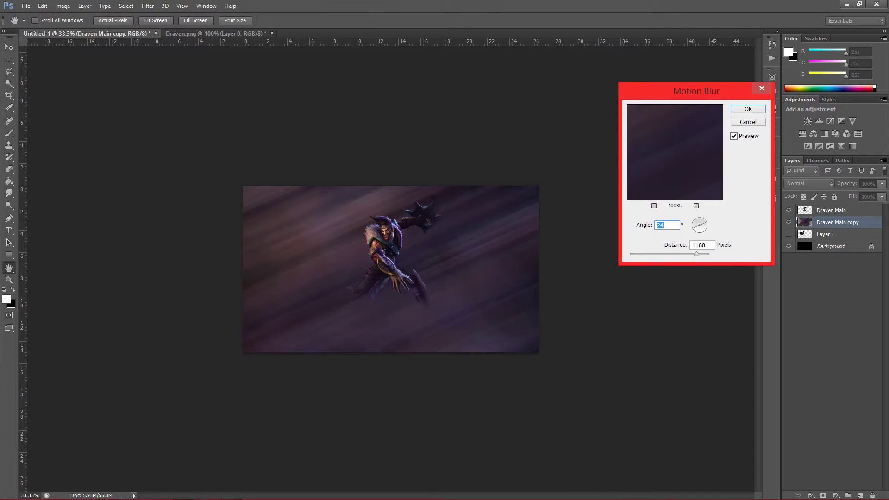
left_click_drag(697, 255, 645, 254)
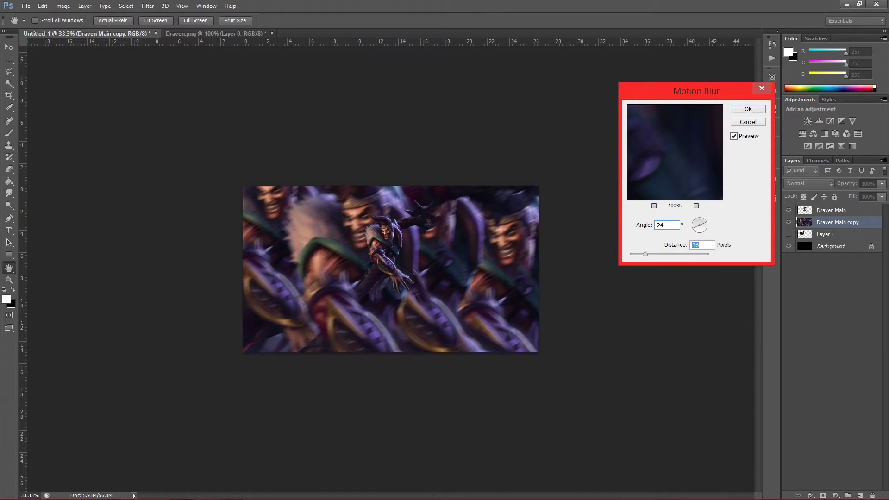
left_click_drag(645, 255, 699, 254)
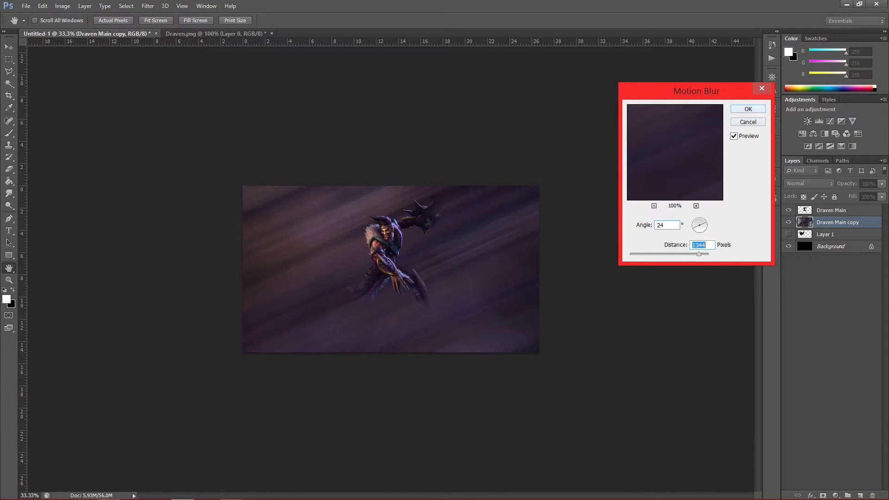
key("Return")
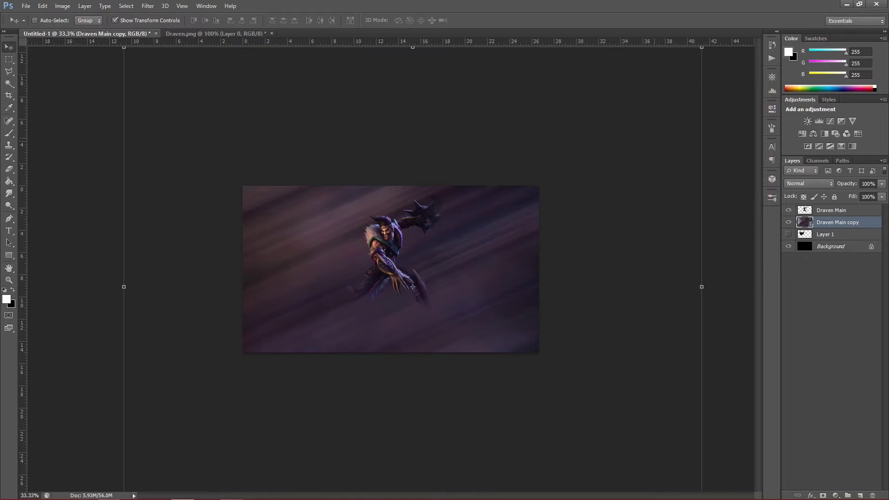
Enlarge the blurred backdrop layer to about 137% and position it so that it still covers the whole canvas
key("ctrl+minus")
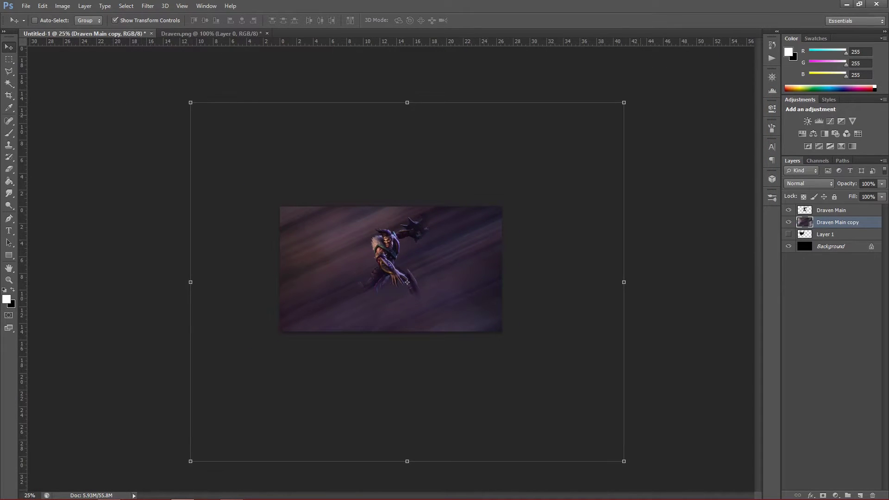
left_click_drag(624, 102, 782, 3)
left_click_drag(576, 178, 501, 234)
left_click(9, 47)
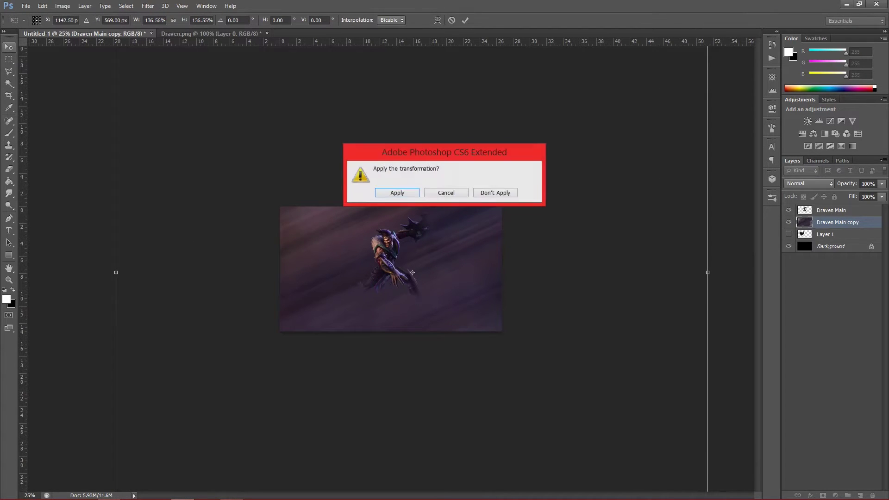
key("Return")
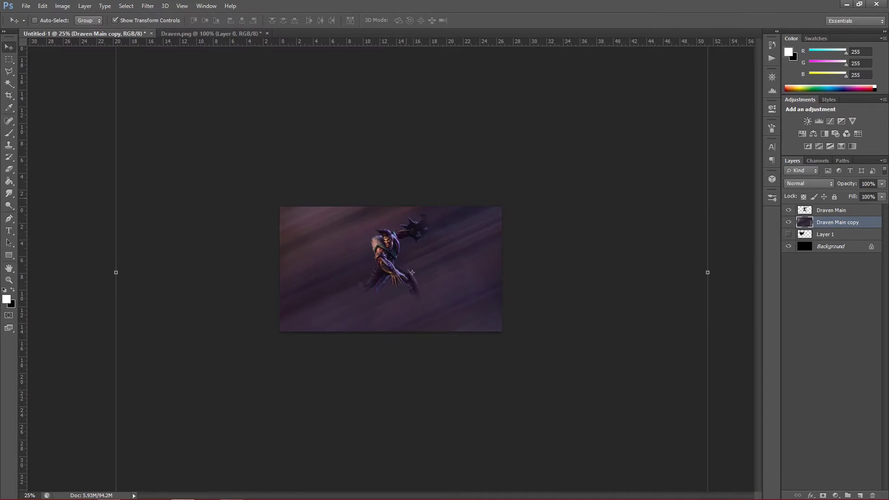
key("ctrl+plus")
key("ctrl+plus")
key("ctrl+plus")
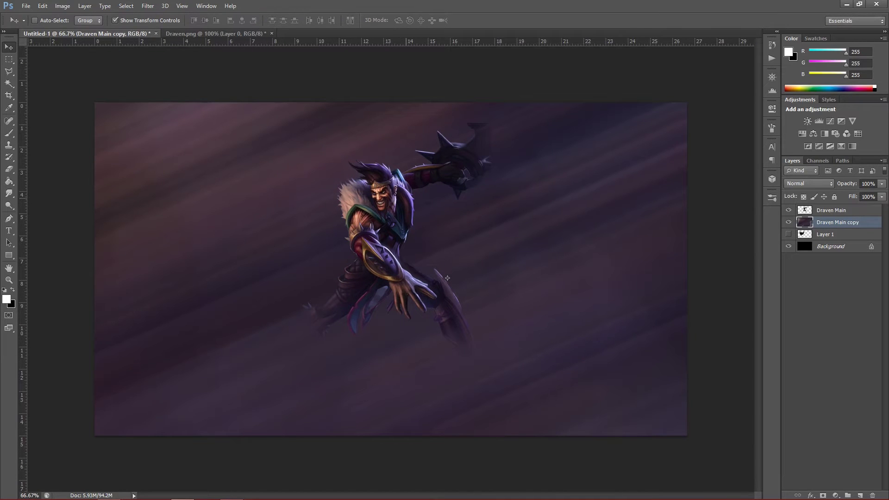
Try an Eraser dab on the blurred backdrop at 166 px and 100% hardness, and undo it
left_click(9, 169)
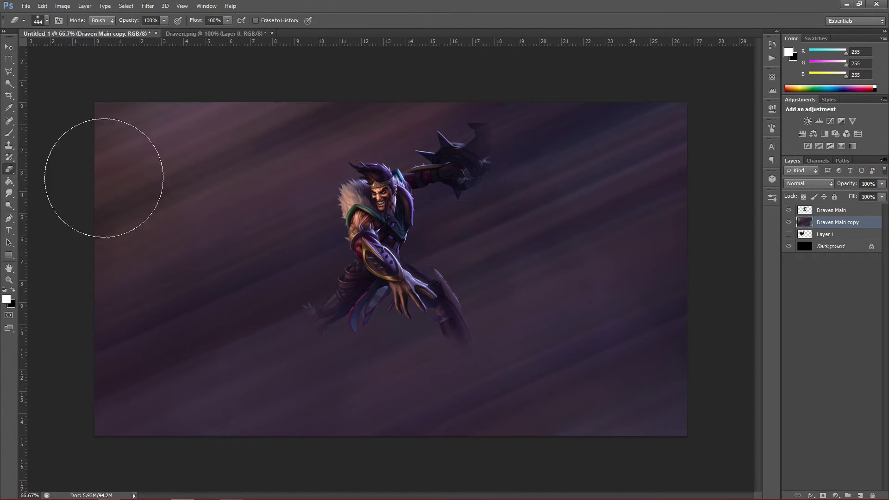
right_click(616, 264)
left_click_drag(715, 286, 694, 286)
key("Return")
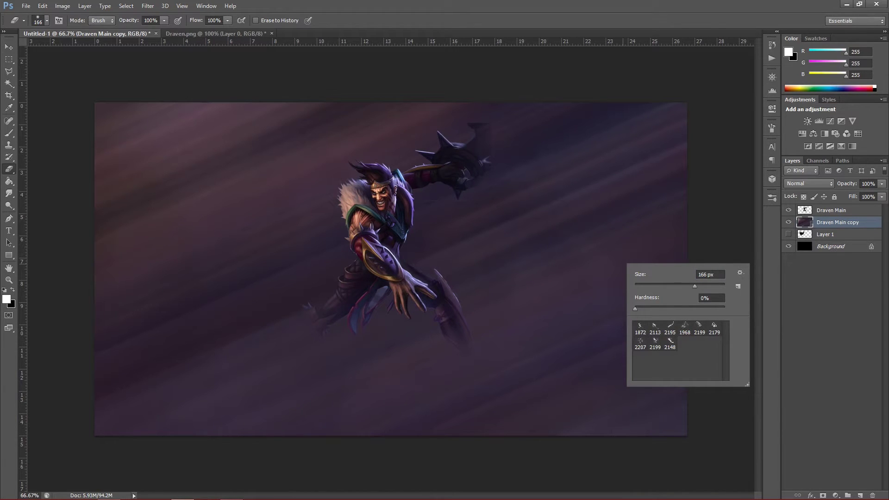
left_click_drag(635, 309, 725, 309)
key("Return")
left_click(465, 224)
key("ctrl+z")
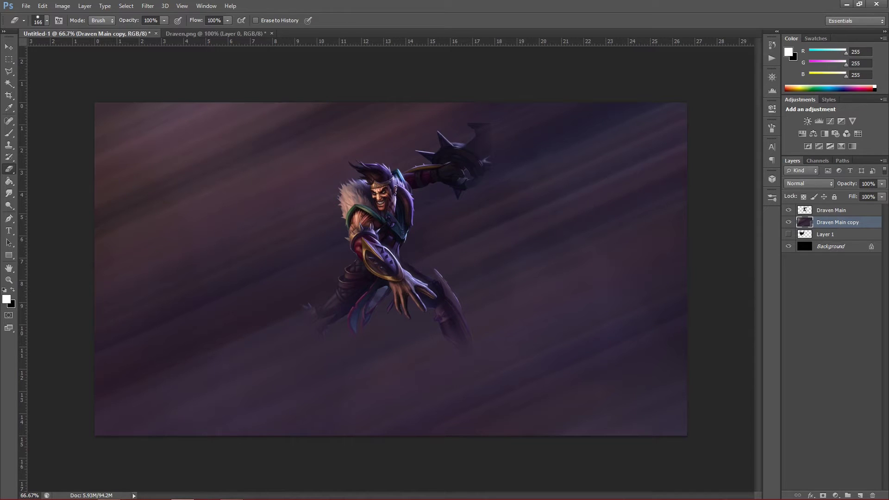
Select the Draven Main layer and reduce the Eraser size to 58 px
left_click(832, 211)
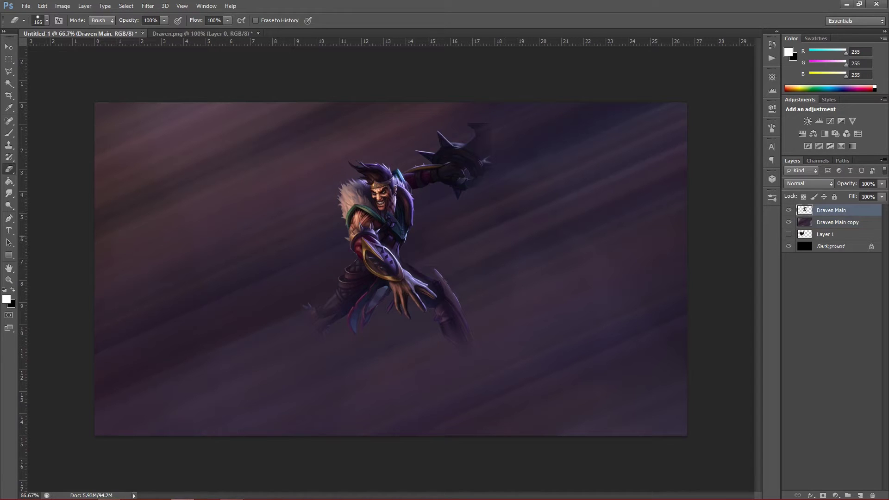
right_click(442, 223)
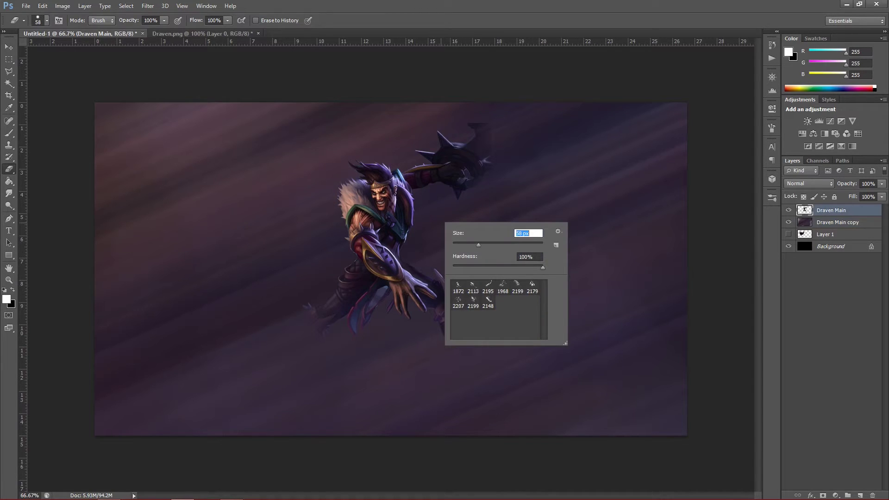
left_click(428, 209)
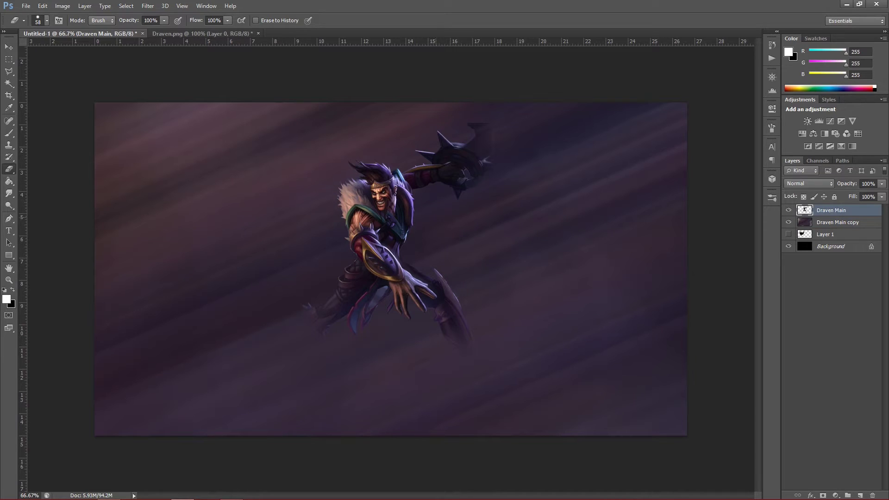
key("v")
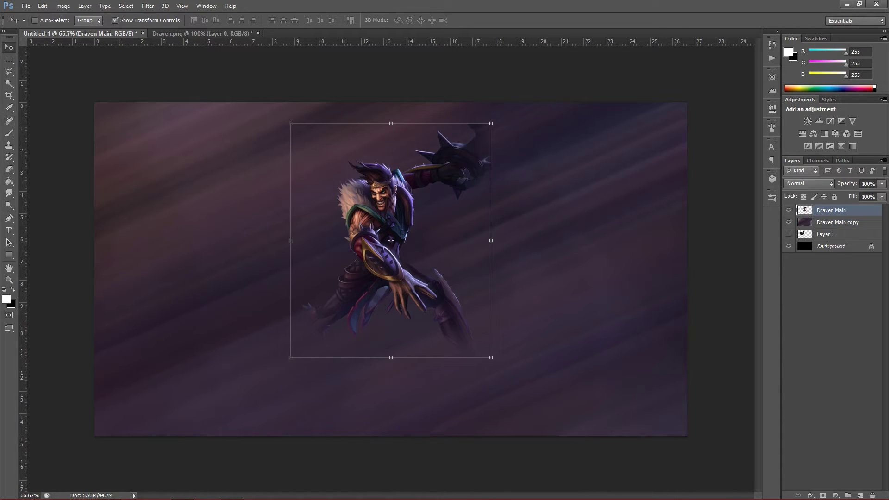
Move Layer 1 directly above Draven Main copy, preview it there, and leave it hidden
left_click(837, 223)
left_click(825, 235)
left_click(789, 234)
left_click(789, 234)
left_click(789, 235)
left_click(789, 234)
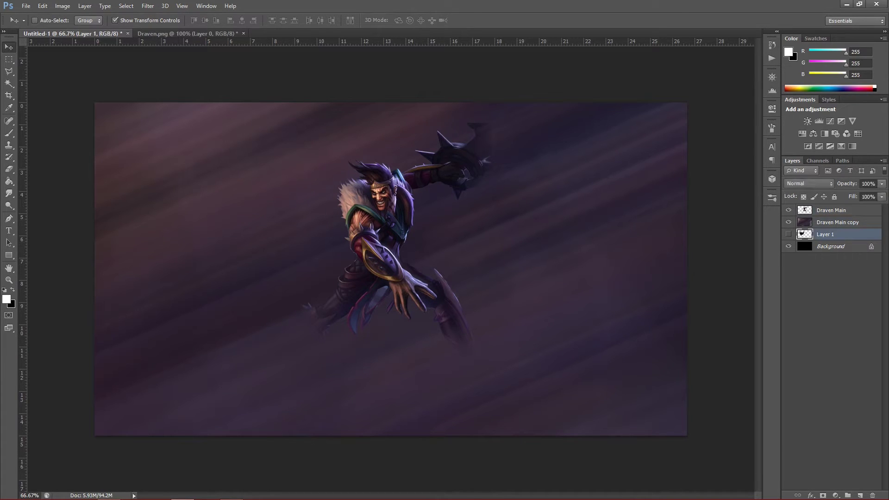
left_click_drag(826, 234, 825, 218)
left_click(789, 222)
left_click(789, 222)
left_click(788, 223)
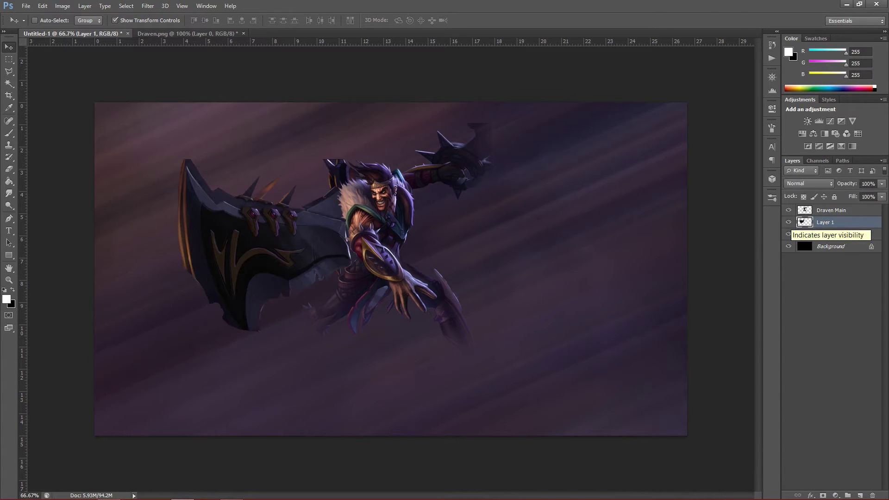
left_click(788, 222)
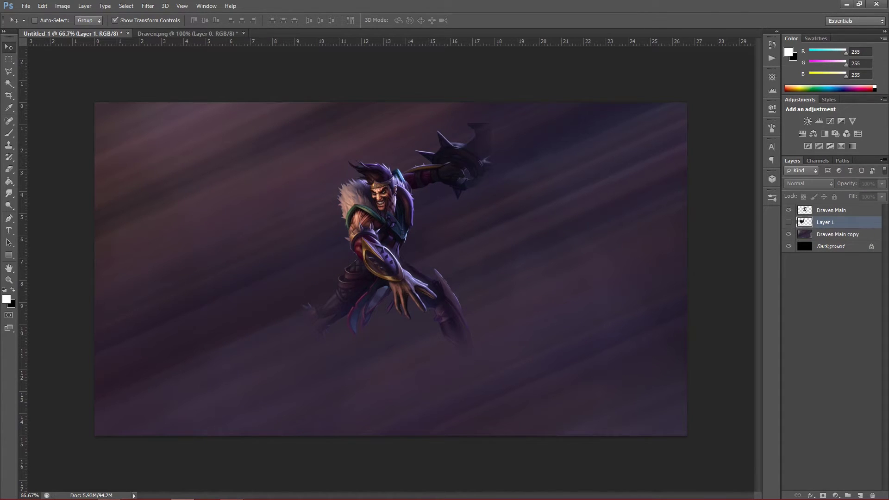
Rename Layer 1 as Blade
double_click(825, 222)
type("Blade")
key("Return")
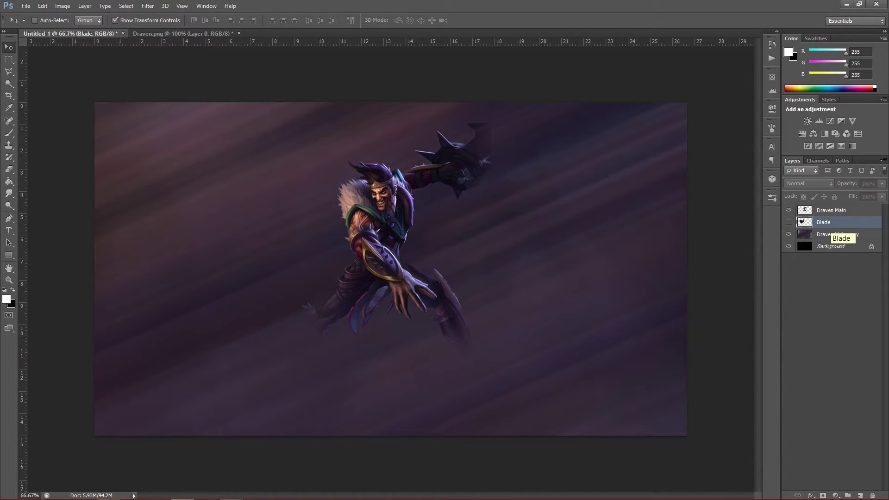
Erase the leftover fragment above the raised spiked arm on the Draven Main layer with a 288 px Eraser at 0% hardness
left_click(9, 170)
right_click(508, 153)
left_click_drag(545, 175, 553, 175)
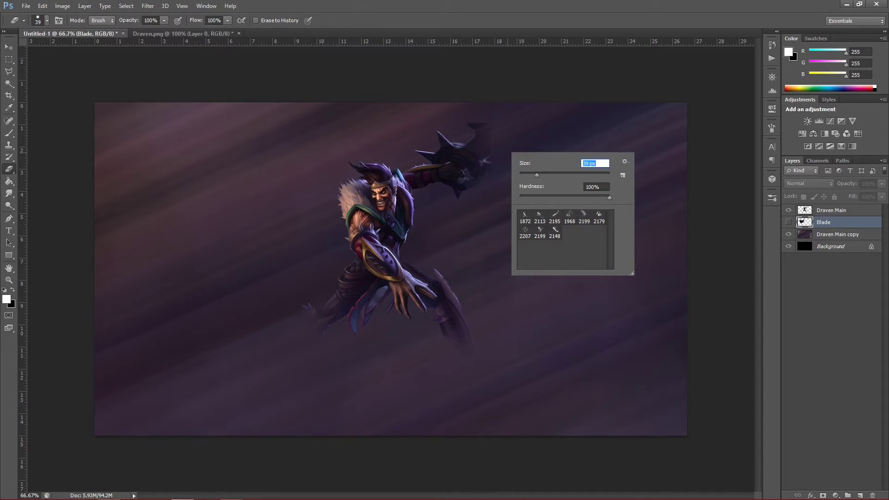
key("Tab")
type("0")
left_click(832, 210)
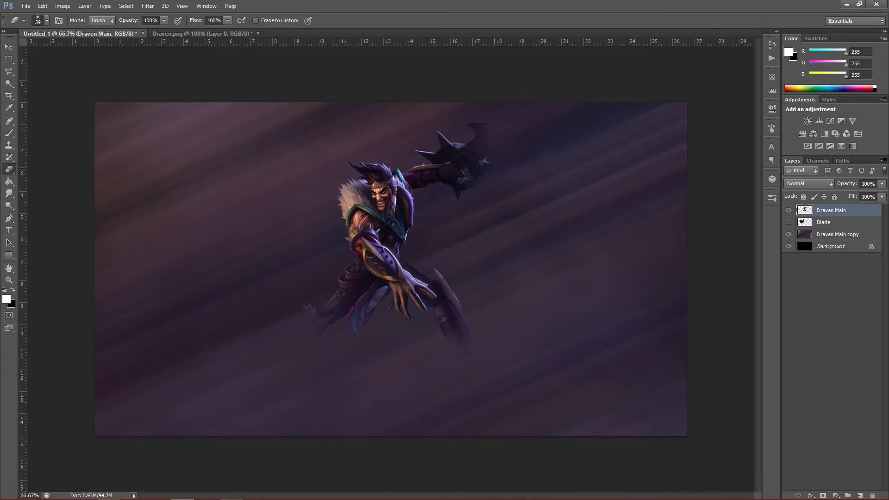
right_click(544, 165)
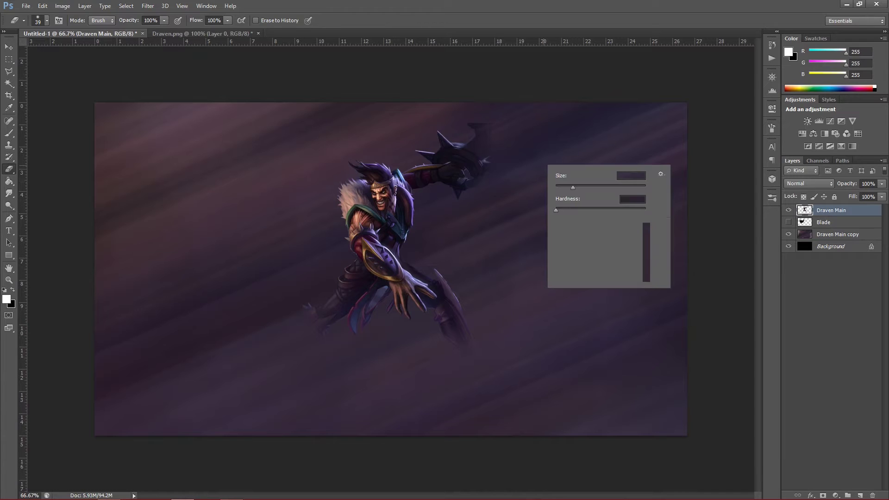
left_click_drag(573, 188, 627, 187)
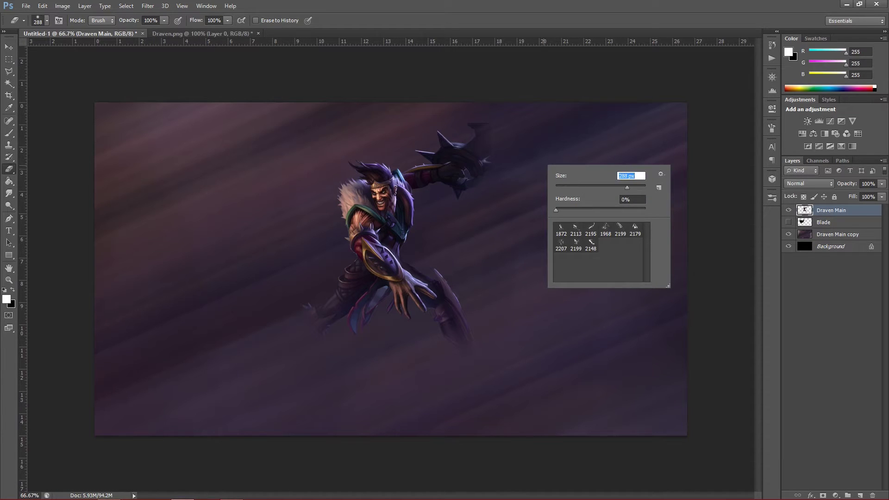
key("Return")
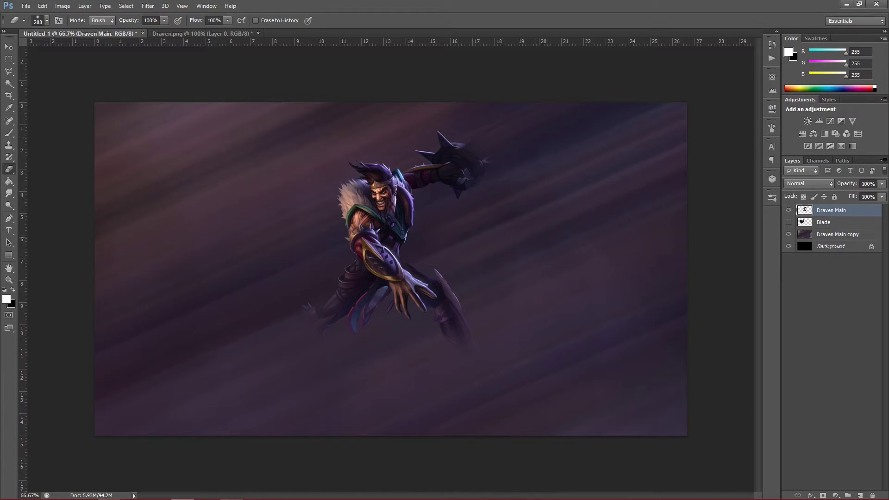
key("v")
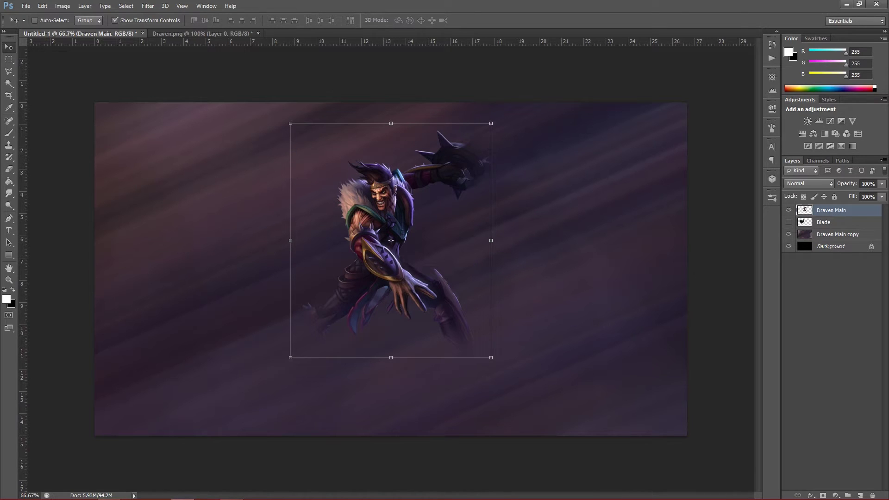
Show the Blade layer and move the blade out from behind the character, toward the canvas's left side
left_click(834, 223)
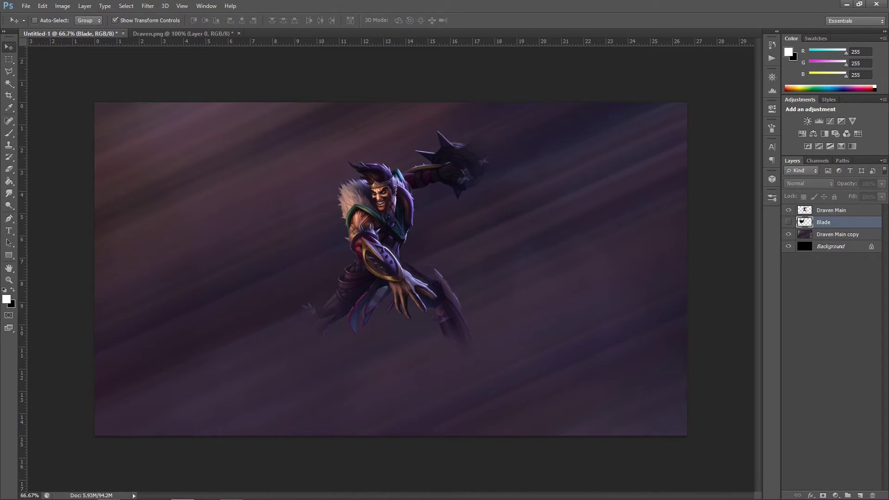
left_click(788, 222)
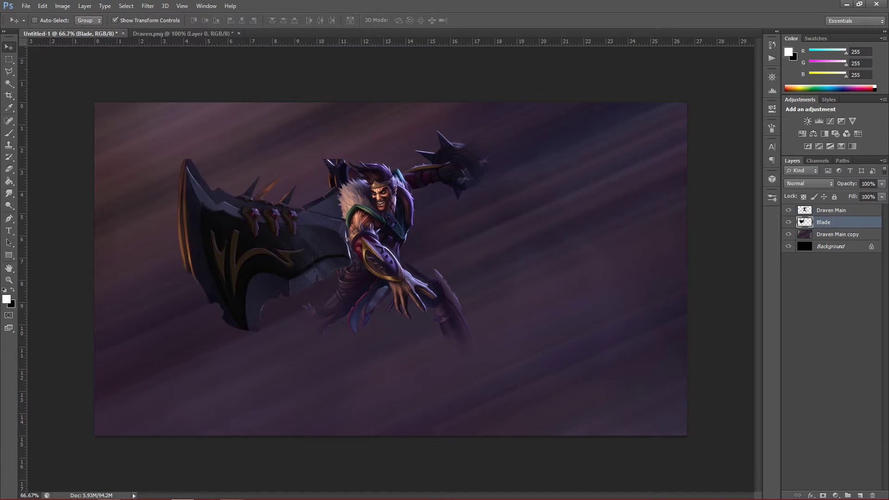
left_click_drag(271, 197, 213, 220)
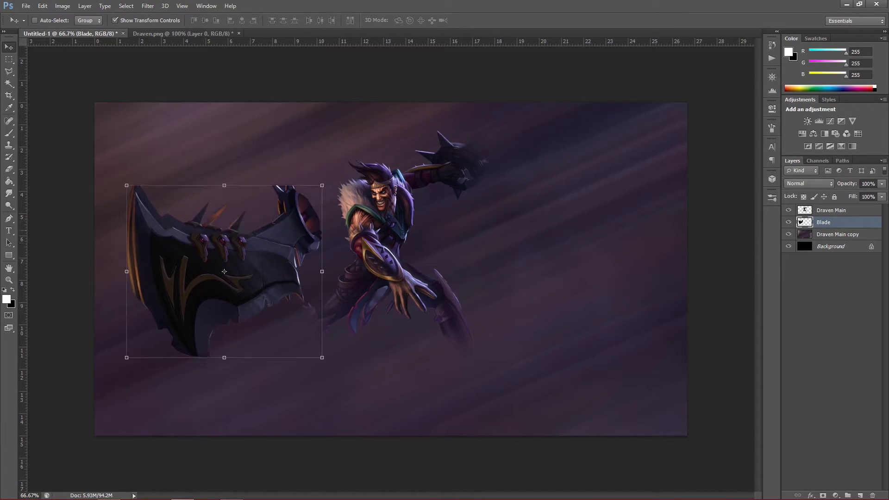
Move the Blade layer above Draven Main and position the blade left of the character at X 351.50 px, Y 569.00 px
left_click_drag(827, 223, 827, 206)
left_click_drag(234, 272, 306, 231)
key("ctrl+t")
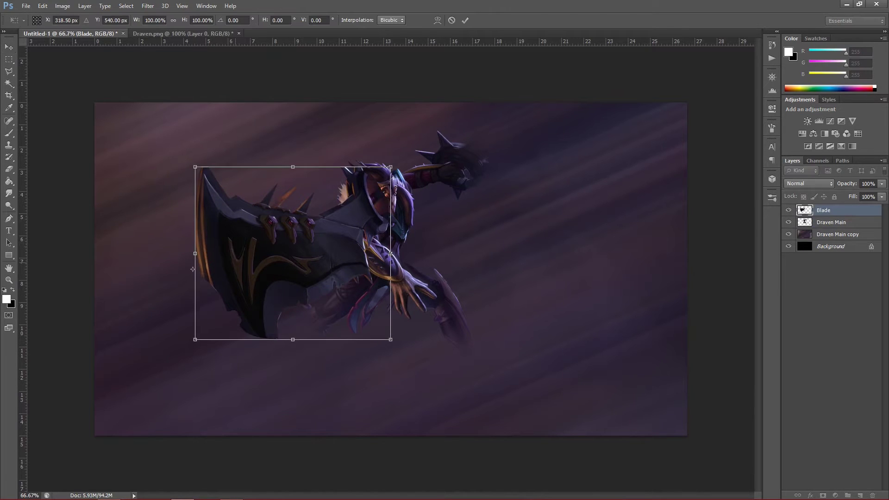
mouse_move(193, 269)
left_mouse_down()
mouse_move(293, 253)
mouse_move(203, 278)
left_mouse_up()
key("Right")
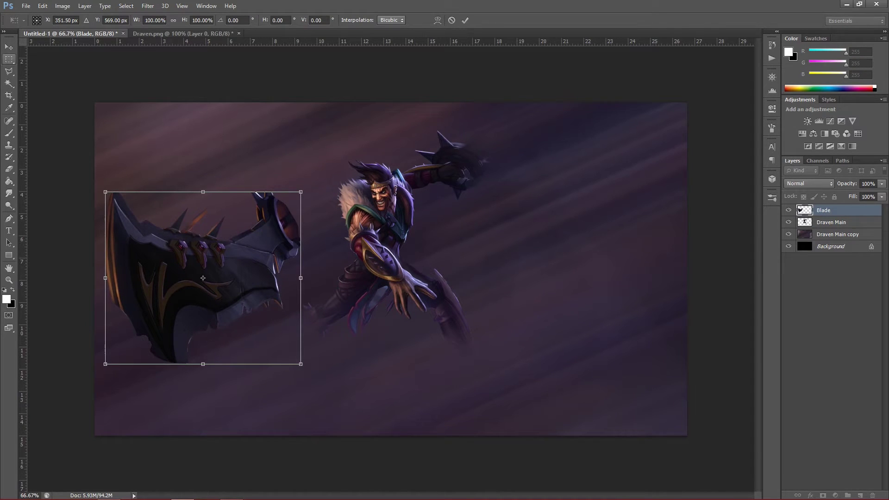
left_click(9, 46)
key("Return")
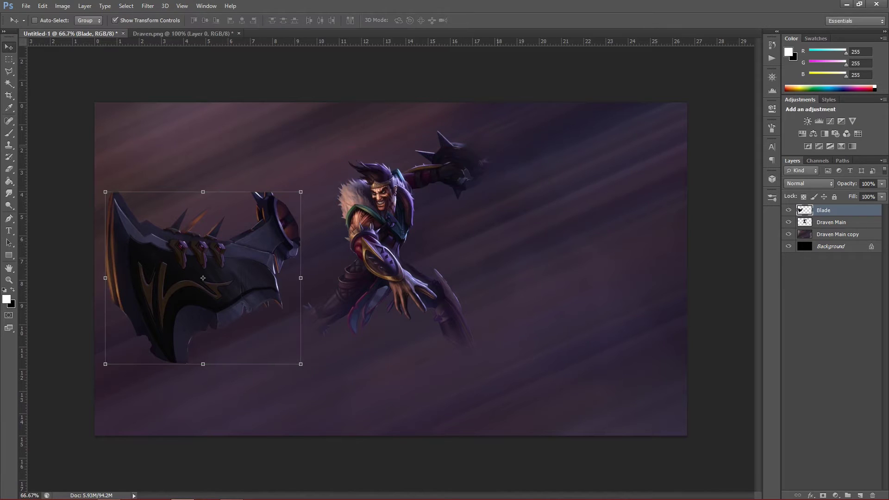
Try reapplying the previous Motion Blur to the Blade layer and undo it
left_click(147, 6)
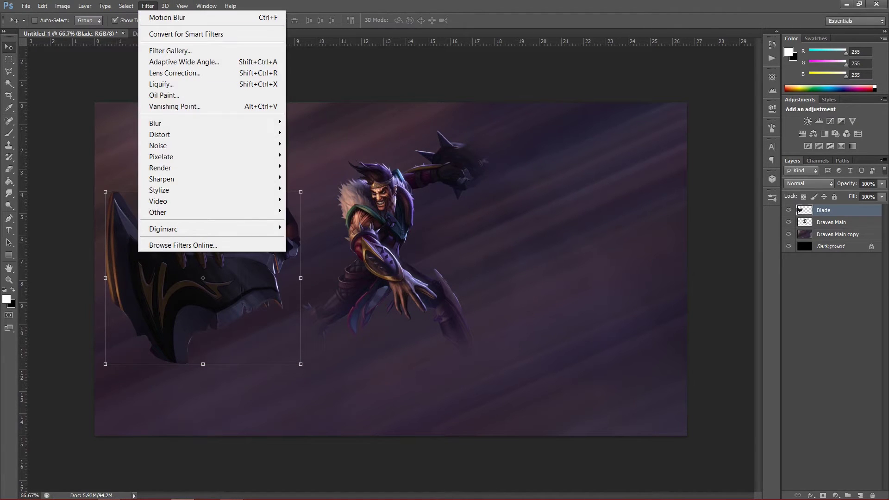
left_click(168, 18)
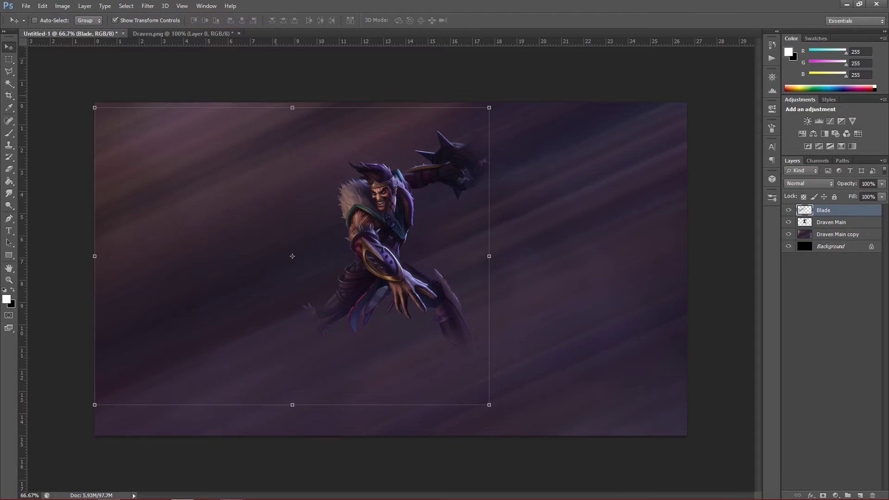
key("ctrl+z")
Apply Motion Blur to the Blade layer with a 24° angle and a 35-pixel distance
left_click(148, 5)
mouse_move(156, 123)
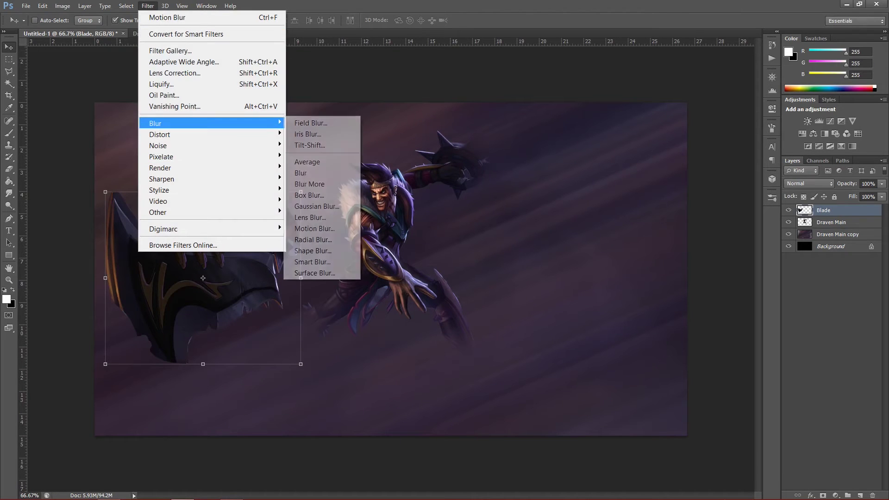
left_click(315, 228)
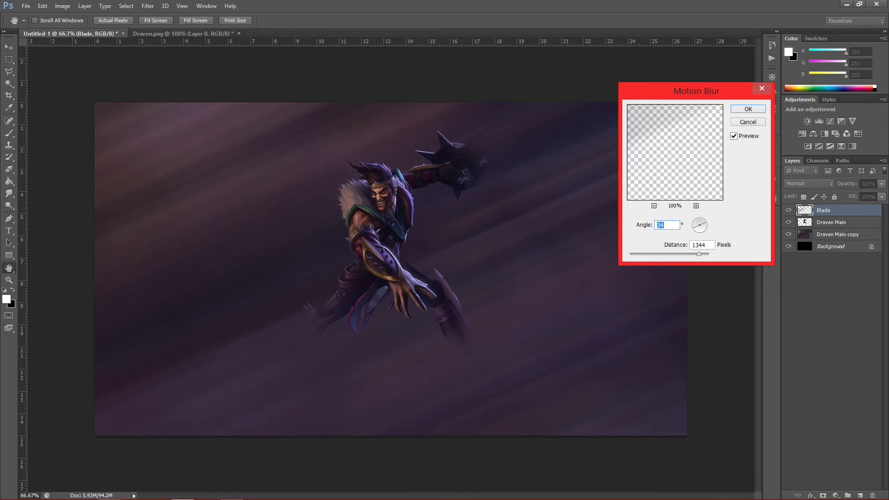
key("Tab")
type("35")
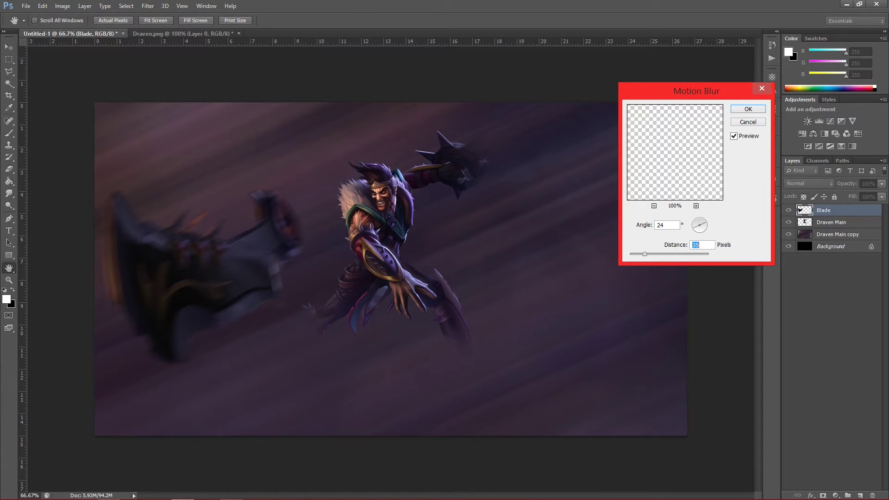
key("Return")
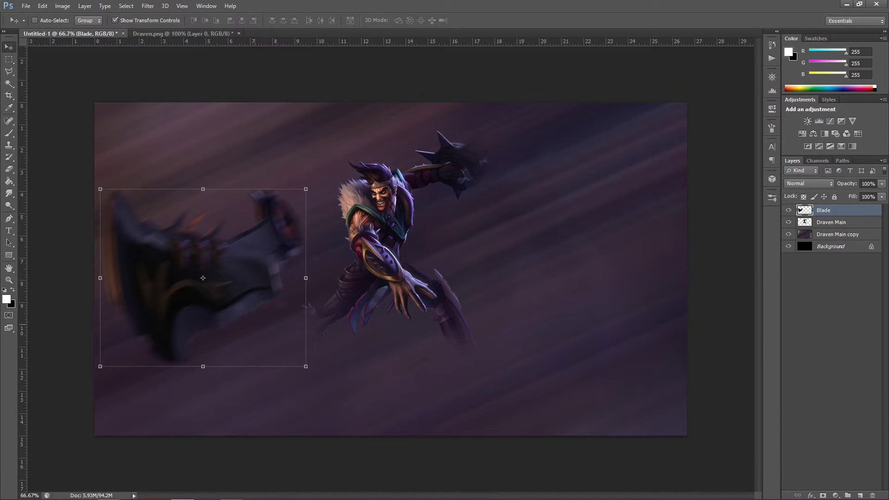
Try widening the blurred blade to 106.30% and undo the stretch
left_click_drag(305, 278, 319, 278)
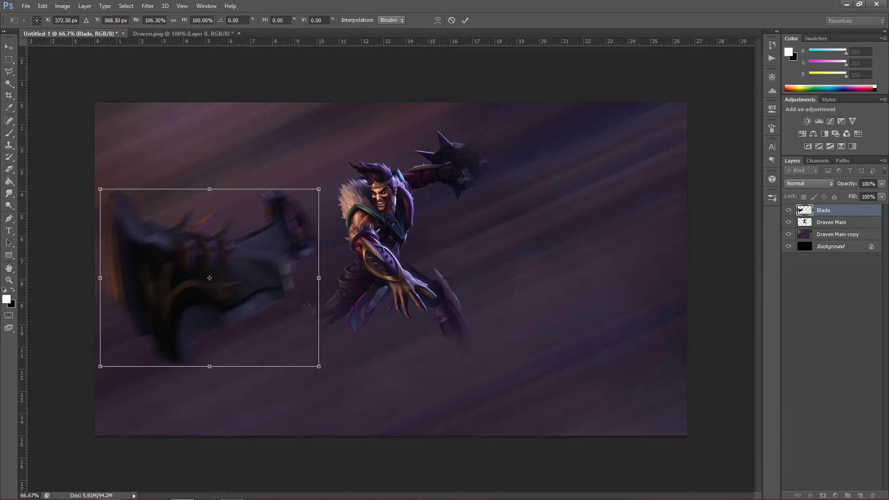
key("ctrl+z")
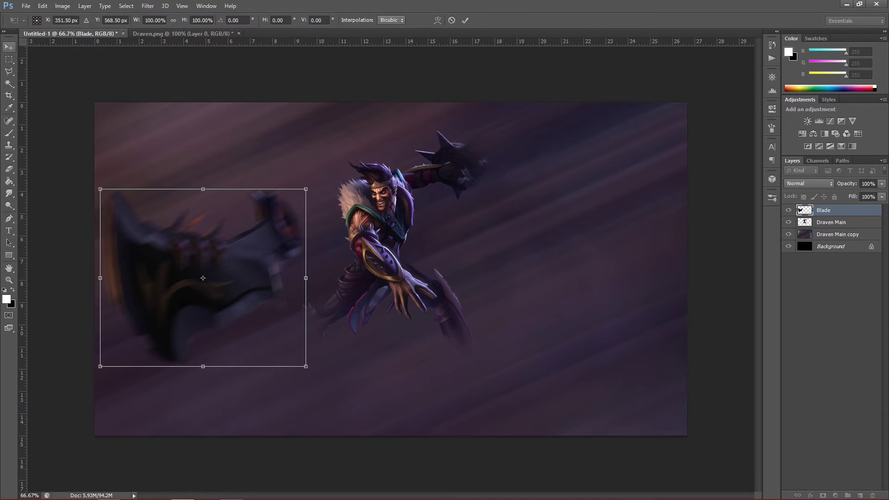
key("v")
key("Return")
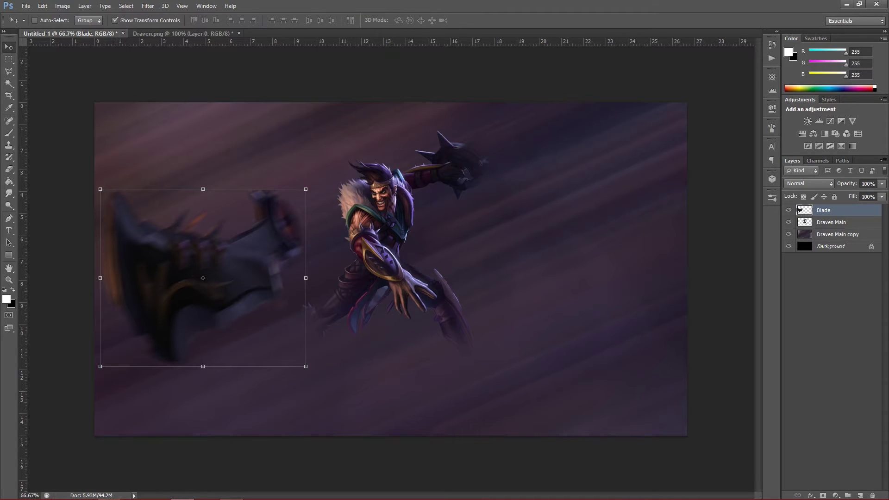
Try enlarging the blade to about 143% and shifting it partly off the canvas's left edge, and undo the transform
left_click(832, 223)
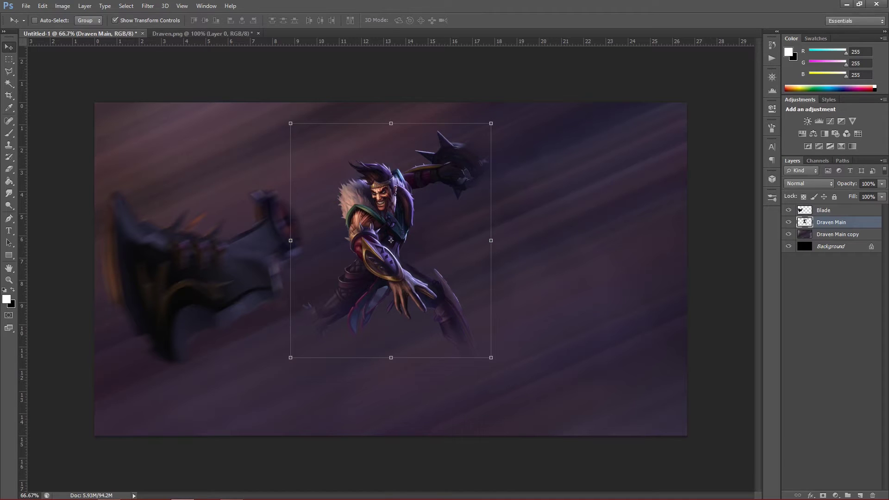
left_click(832, 210)
left_click_drag(305, 189, 394, 114)
left_click_drag(311, 167, 232, 210)
key("ctrl+z")
left_click_drag(248, 240, 168, 284)
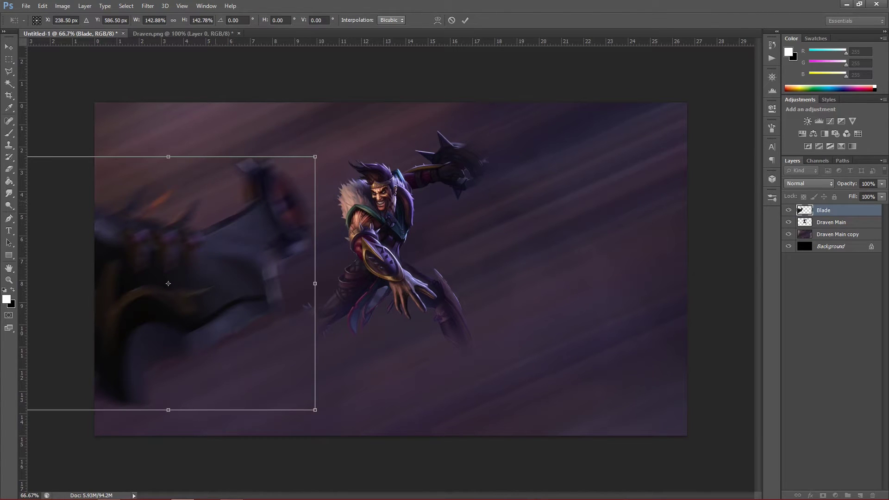
key("v")
key("Return")
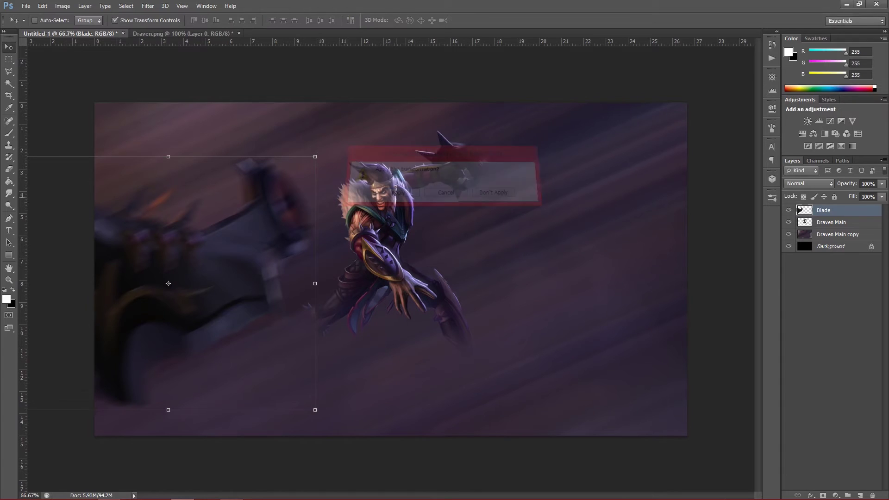
key("ctrl+z")
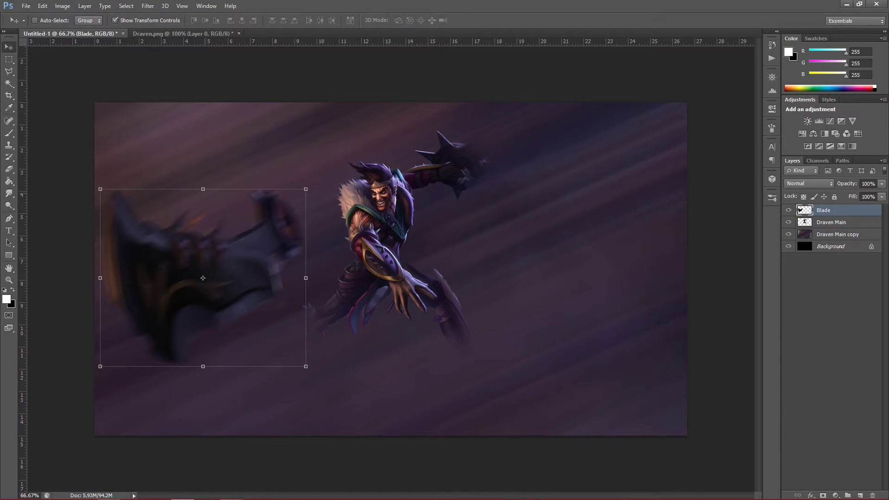
Hide the Blade layer and select the Draven Main layer
left_click(391, 241, "ctrl")
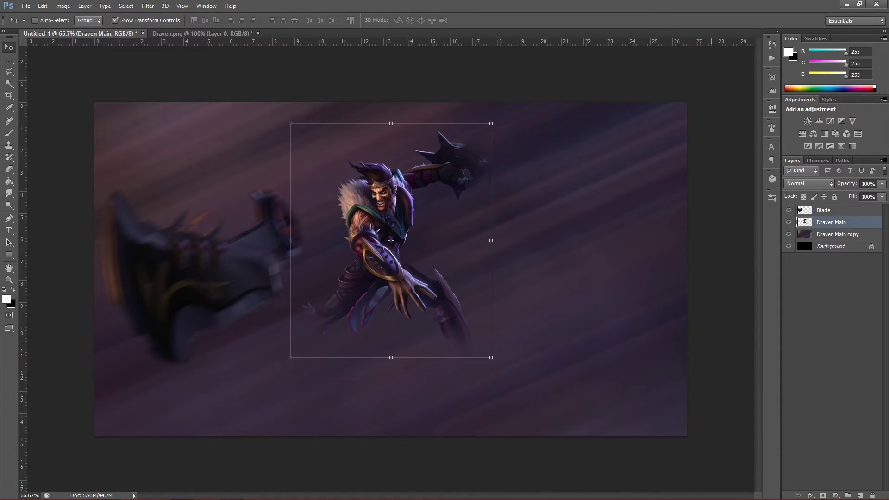
left_click(203, 277, "ctrl")
key("ctrl+comma")
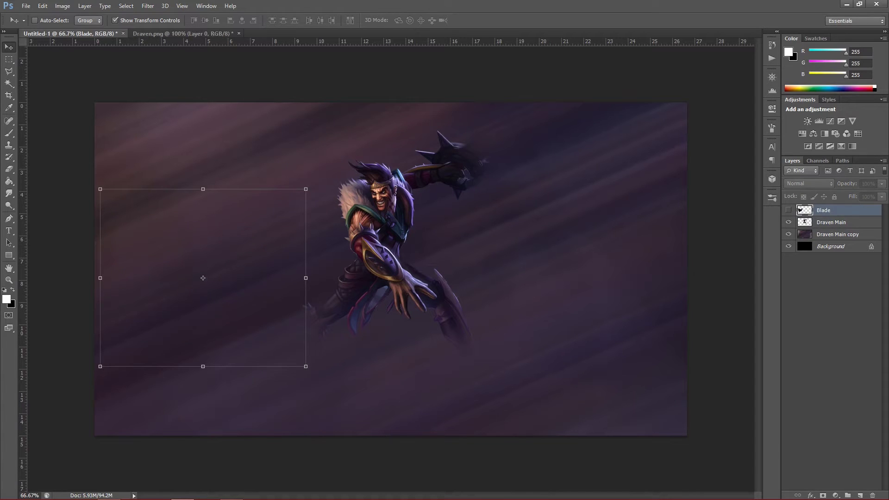
left_click(391, 240, "ctrl")
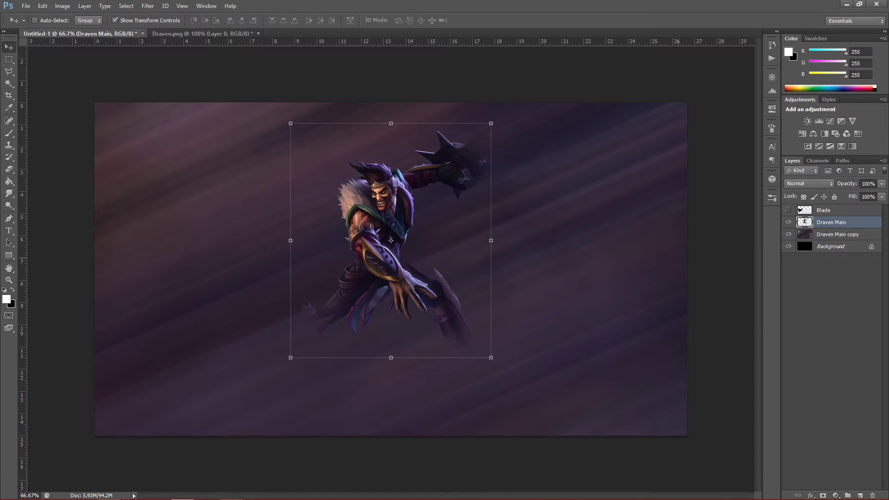
Examine the glow and lighting on the hooded character in Malz 2016.png up close
key("ctrl+plus")
key("ctrl+plus")
left_click_drag(593, 225, 555, 197)
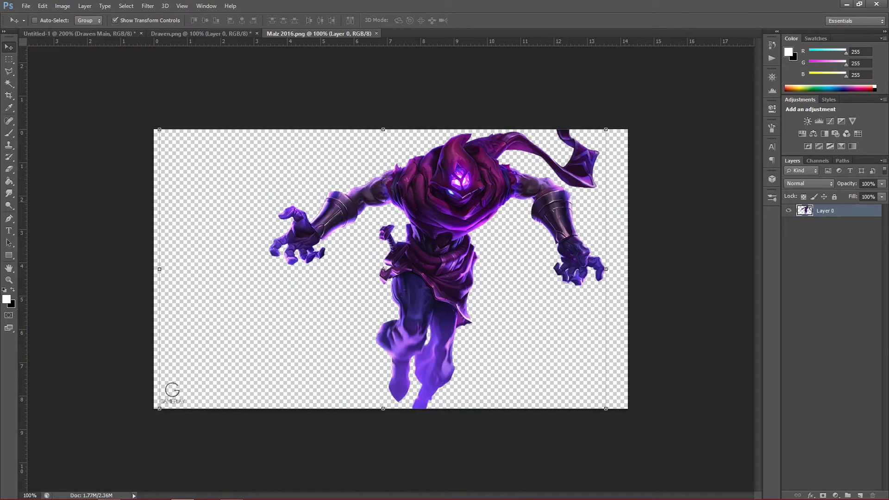
key("ctrl+plus")
key("ctrl+plus")
left_click_drag(480, 161, 320, 293)
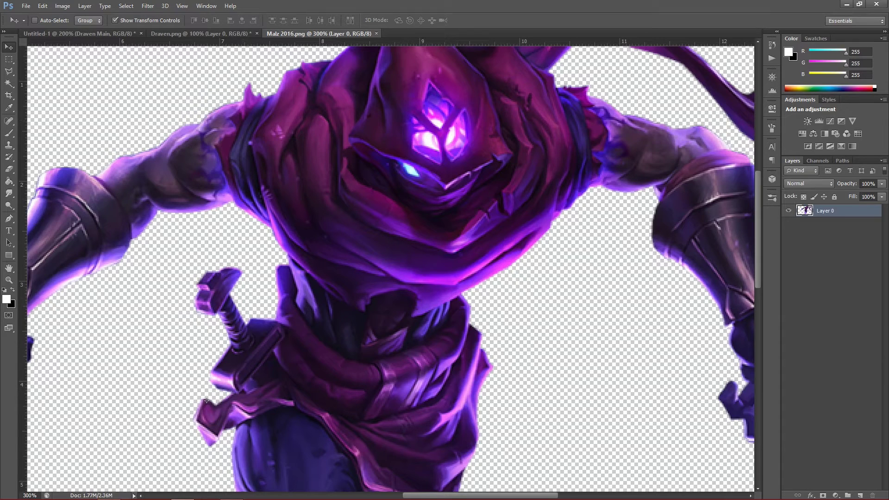
Return to the Draven composition and examine the lighting on his face, fur collar and armor at 200%
left_click(56, 34)
left_click_drag(390, 138, 365, 268)
left_click_drag(425, 391, 463, 212)
left_click_drag(482, 249, 486, 459)
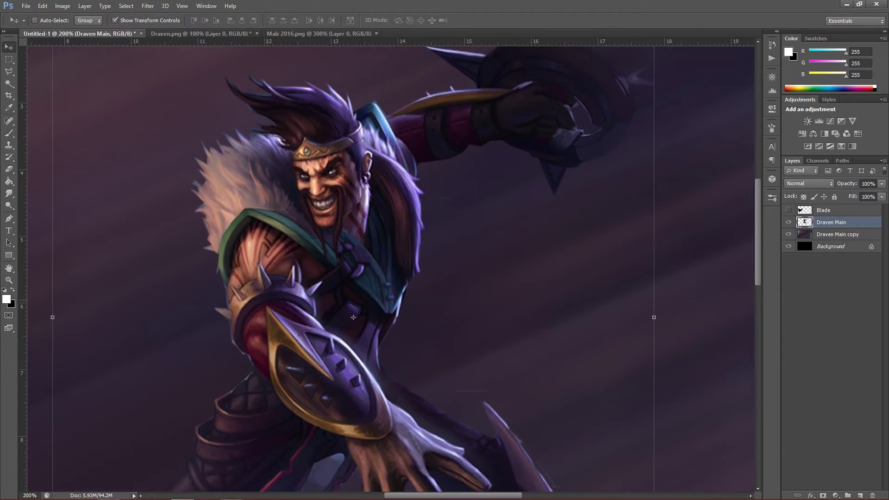
mouse_move(472, 204)
left_mouse_down()
mouse_move(427, 306)
mouse_move(480, 203)
left_mouse_up()
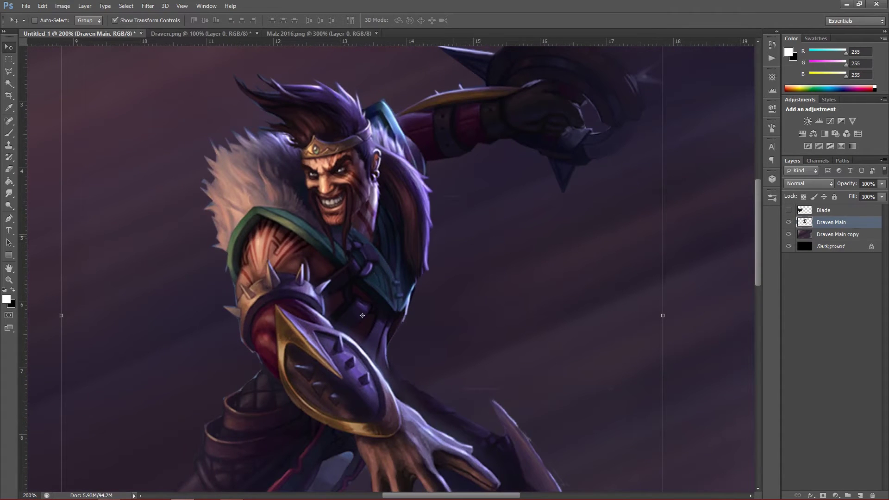
scroll(453, 236, "up", 1)
scroll(453, 237, "down", 3)
scroll(387, 264, "up", 1)
scroll(387, 264, "down", 1)
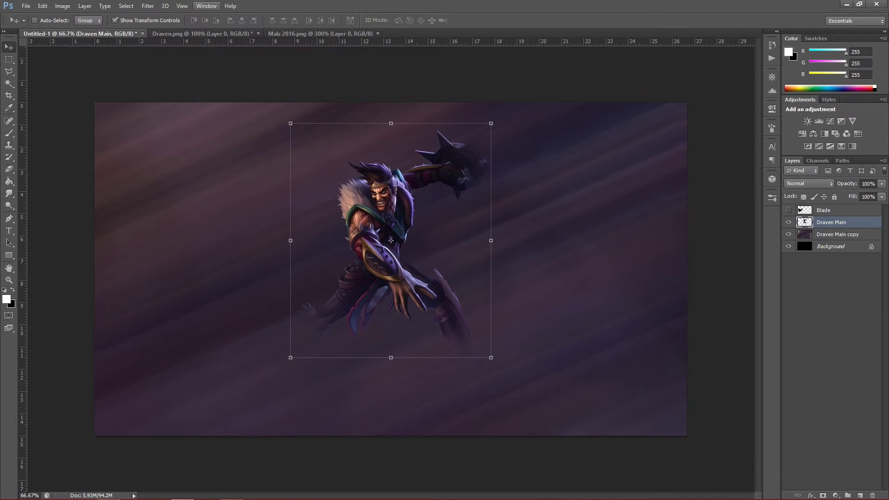
Open the fire images fire_13-wallpaper-1280x768.jpg, Fire-Flames.jpg and red-fire-backgrounds-in-hd-desktop-px.jpg
key("alt+f")
key("Down")
key("Down")
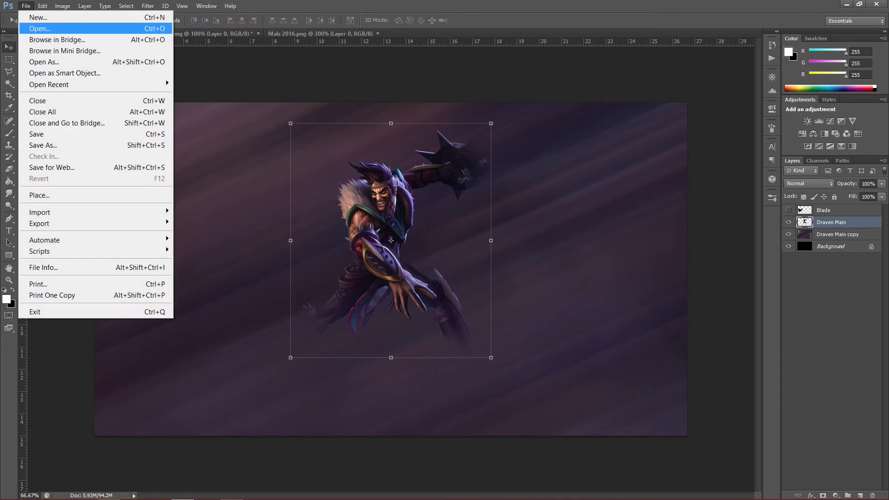
left_click(518, 167)
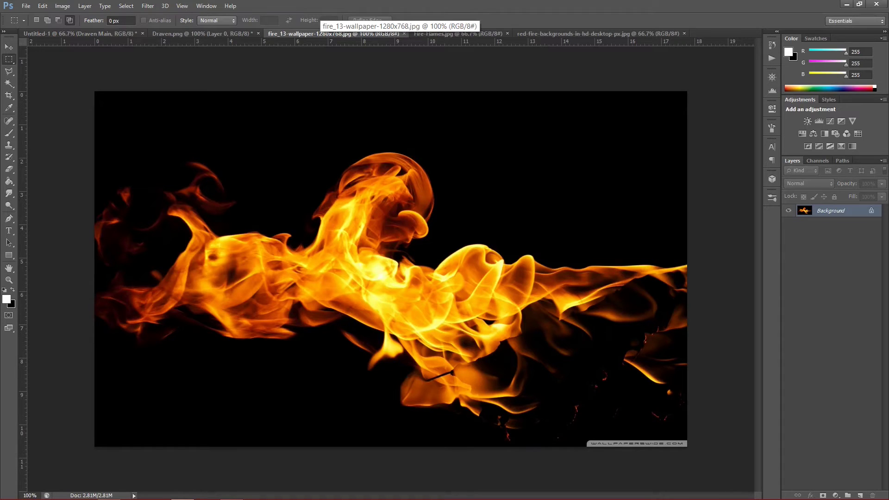
Compare the flame shapes in the three opened fire images
left_click(458, 33)
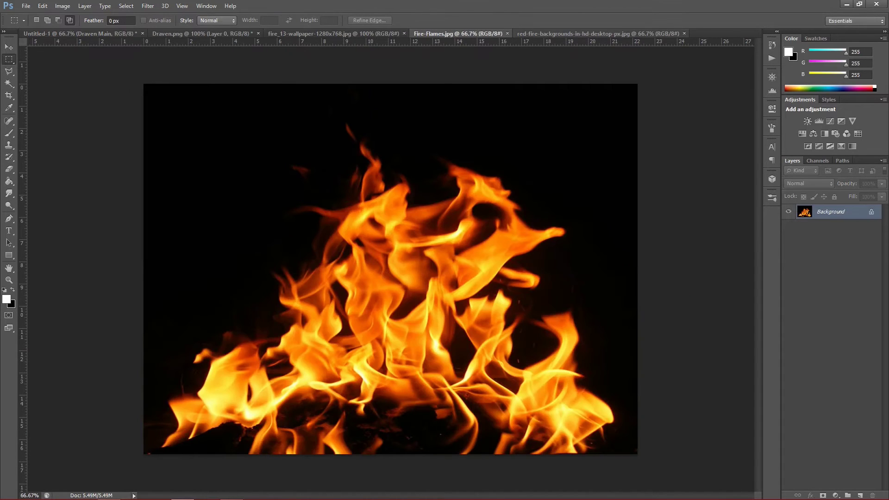
left_click(333, 34)
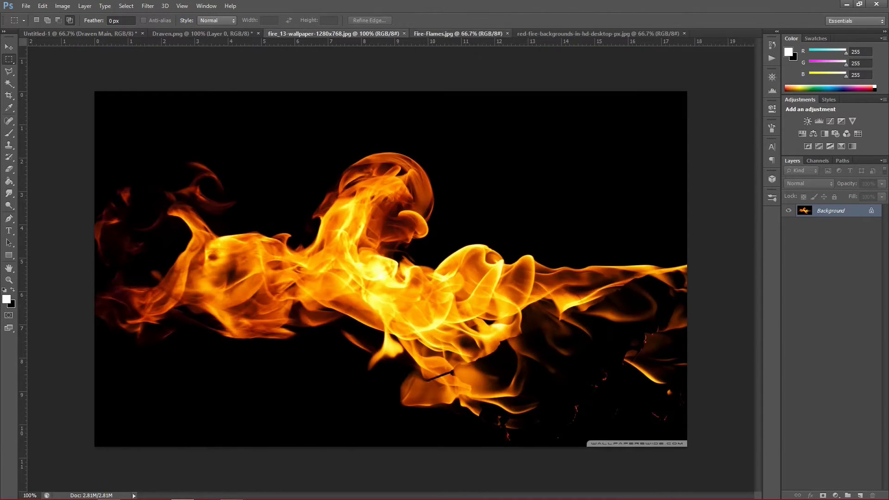
key("ctrl+Tab")
key("ctrl+Tab")
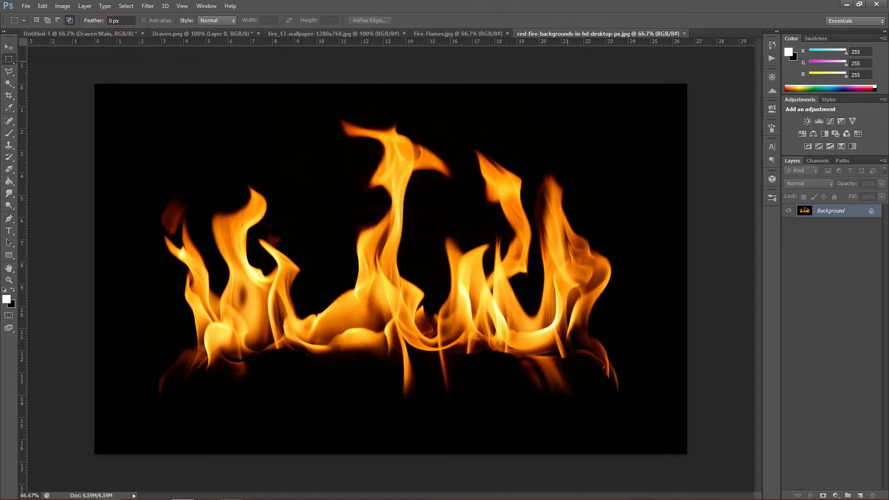
key("ctrl+shift+Tab")
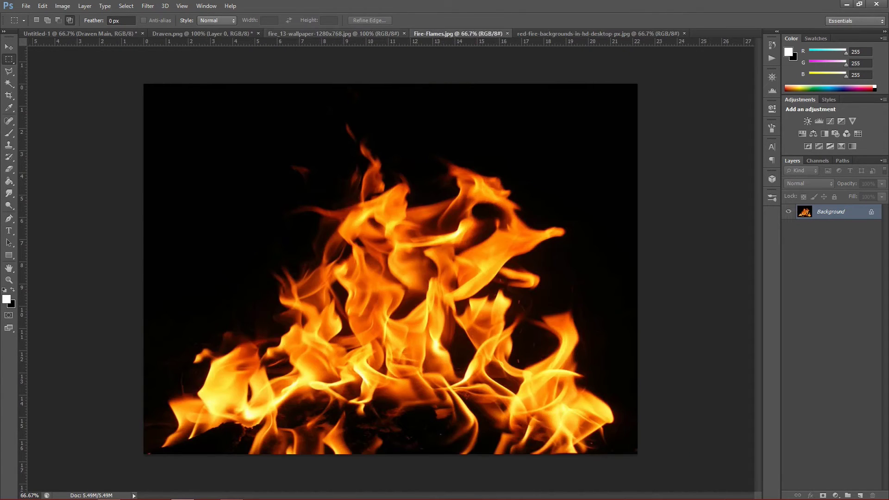
key("ctrl+shift+Tab")
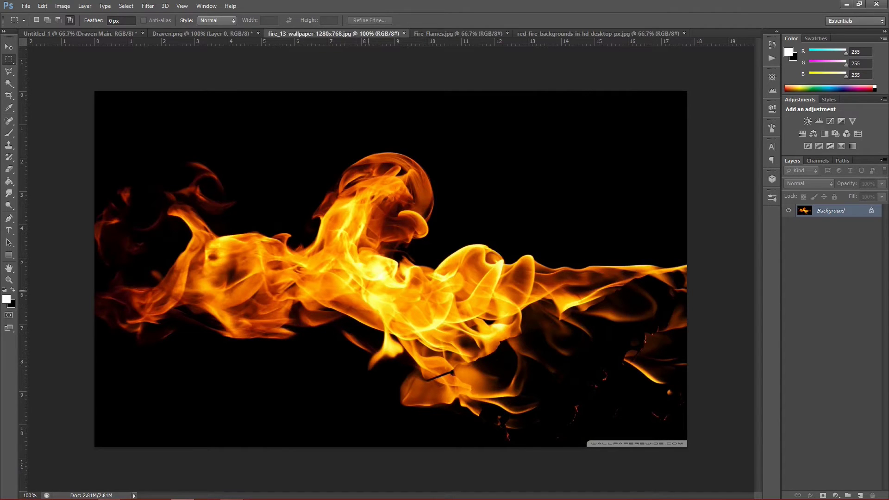
key("ctrl+Tab")
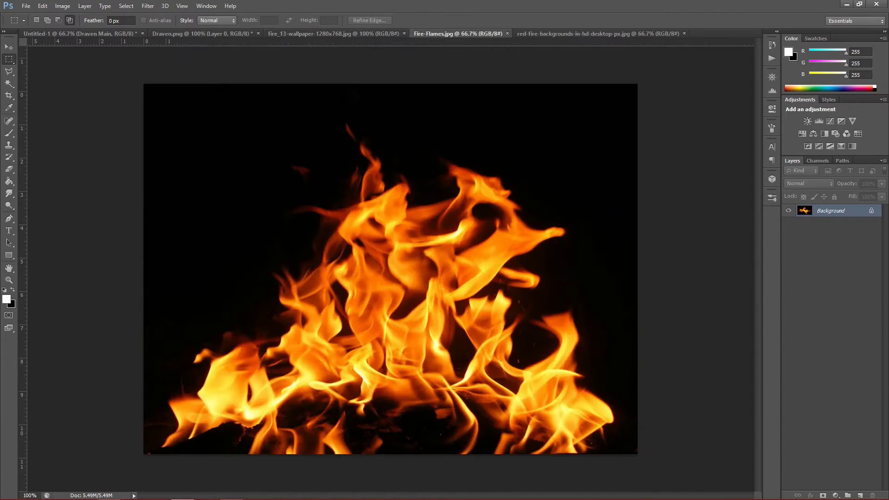
Review the three fire images again, checking the watermark in the corner of fire_13-wallpaper-1280x768.jpg
key("ctrl+Tab")
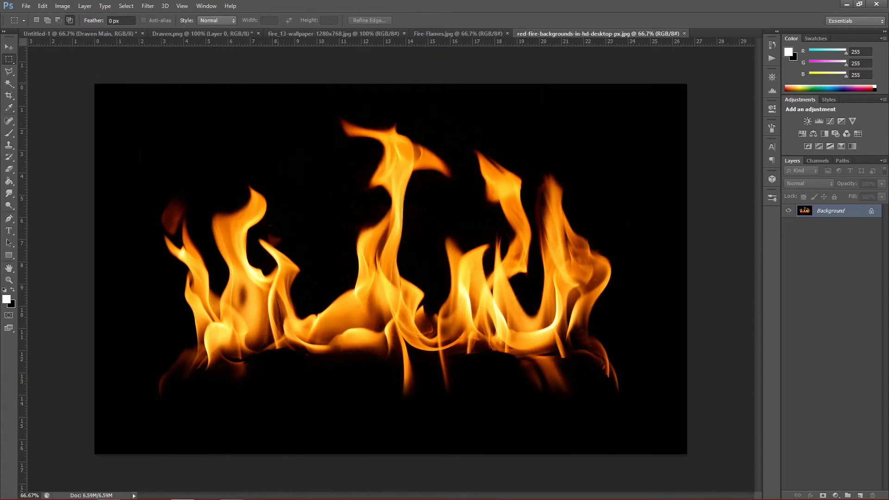
key("ctrl+shift+Tab")
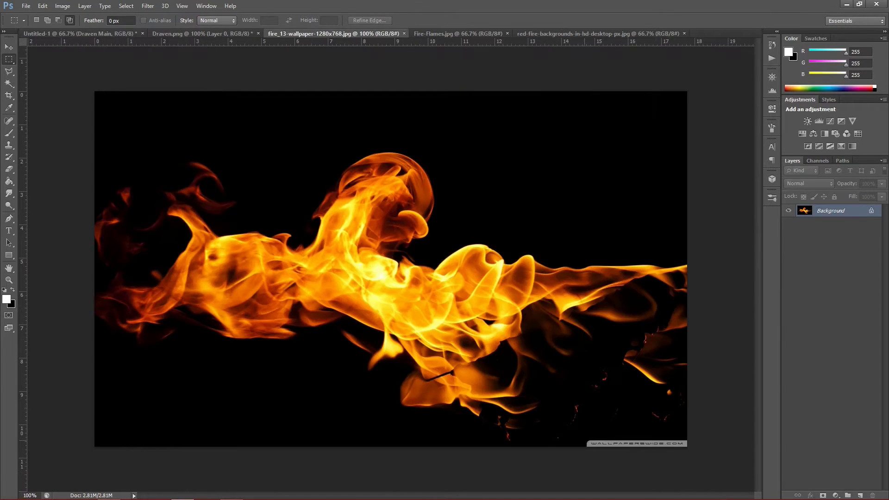
left_click_drag(689, 448, 583, 439)
key("ctrl+d")
key("ctrl+Tab")
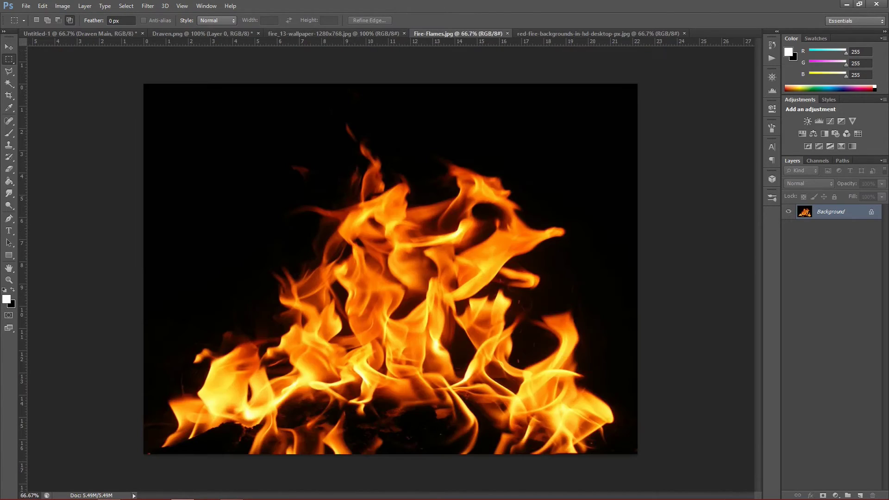
key("ctrl+Tab")
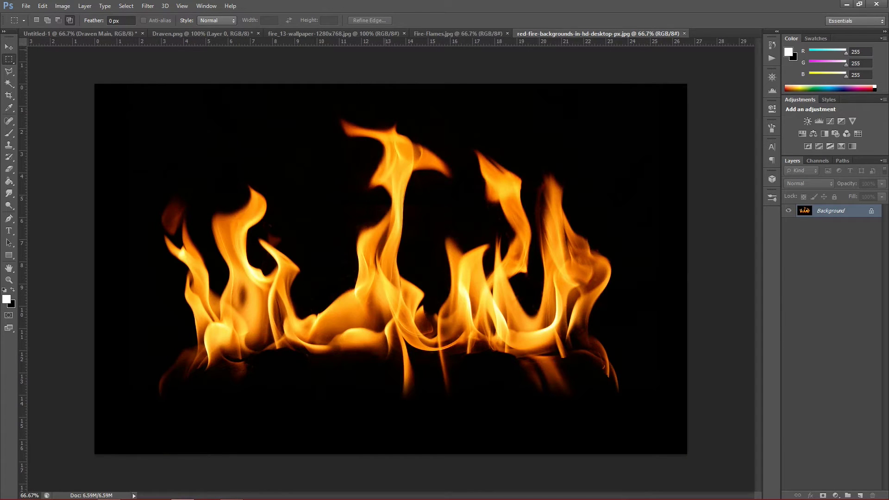
Duplicate the background of fire_13-wallpaper-1280x768.jpg to a new layer and move it into the Draven composition
left_click(334, 34)
key("v")
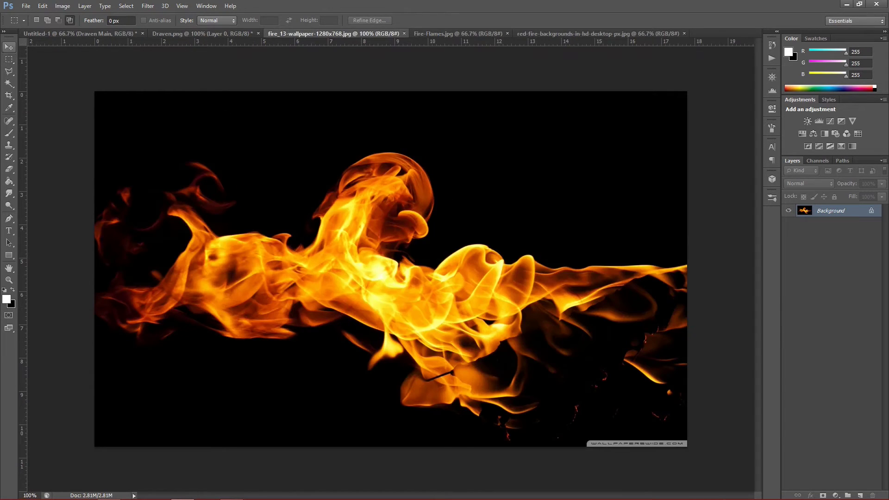
key("ctrl+j")
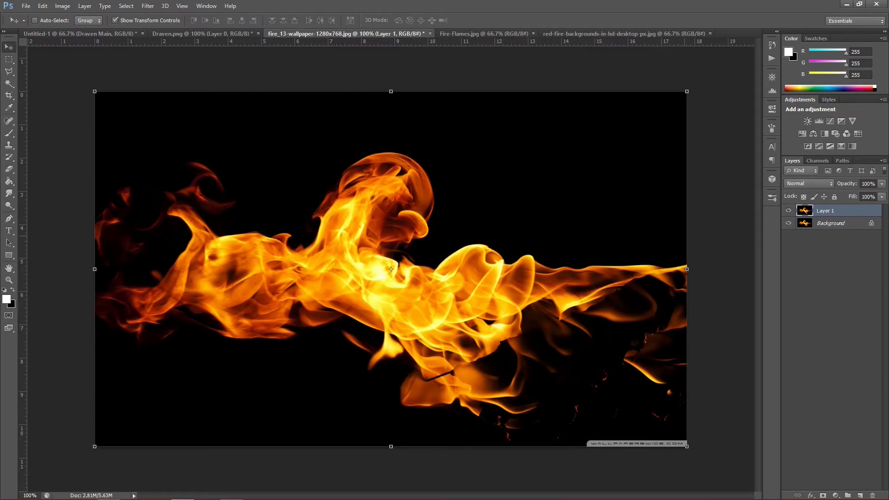
left_click_drag(391, 269, 231, 185)
left_click_drag(390, 241, 366, 262)
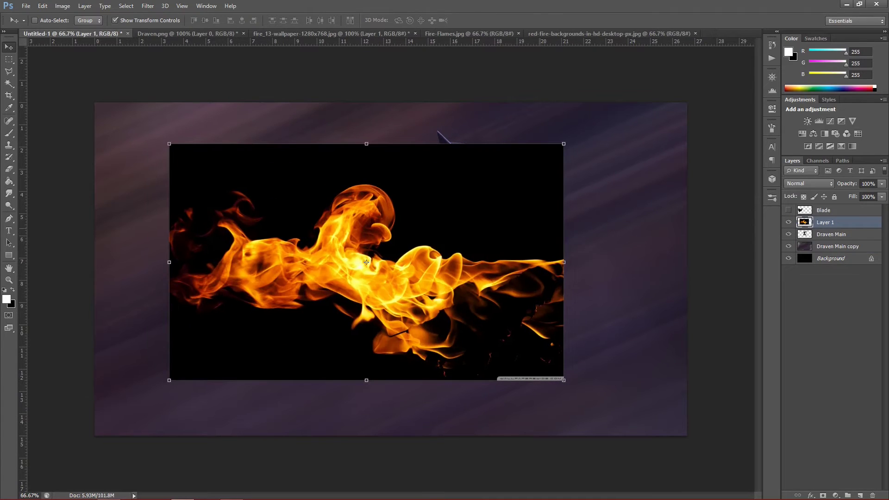
Place the fire layer beneath the Draven Main layer and rotate it to about 134° behind the character
left_click_drag(826, 222, 826, 240)
left_click_drag(475, 237, 476, 181)
left_click_drag(574, 111, 333, 406)
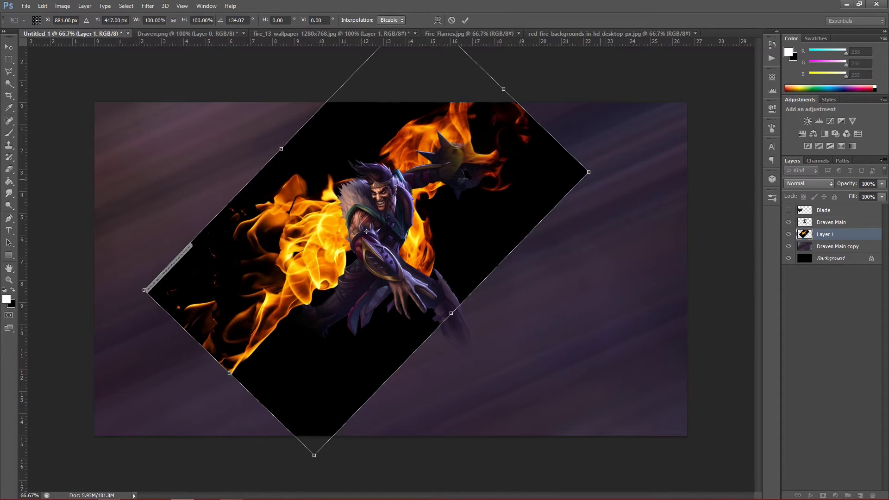
Scale the fire layer down to about 48% and adjust its rotation to about 123° behind Draven's torso
left_click_drag(589, 172, 347, 195)
left_click_drag(251, 241, 390, 230)
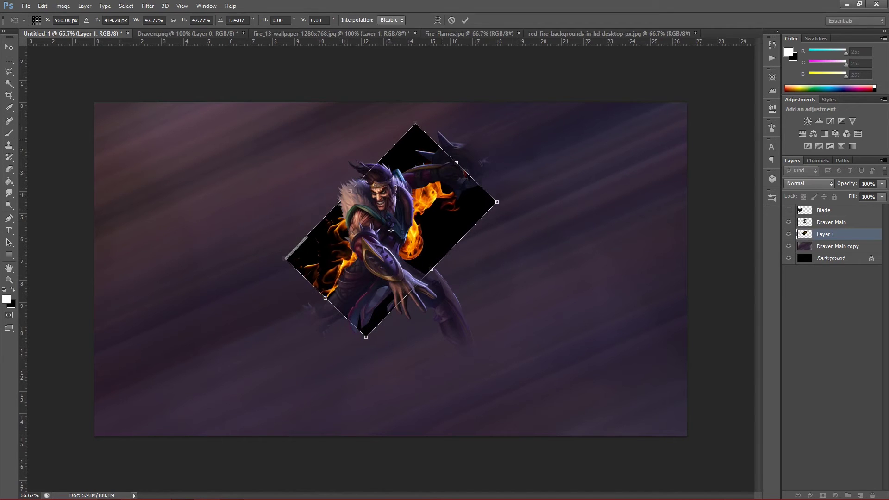
left_click_drag(431, 111, 383, 99)
mouse_move(405, 266)
left_mouse_down()
mouse_move(385, 258)
mouse_move(392, 267)
left_mouse_up()
mouse_move(379, 231)
left_mouse_down()
mouse_move(367, 223)
mouse_move(375, 227)
left_mouse_up()
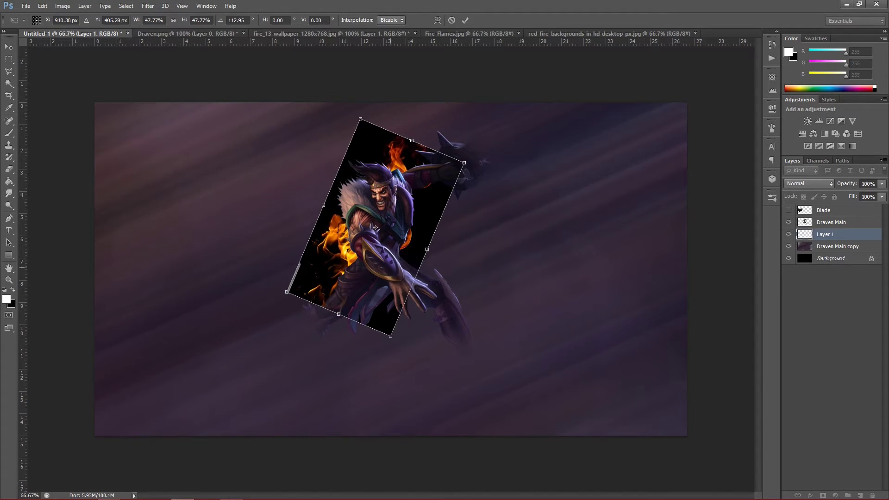
left_click_drag(396, 350, 377, 350)
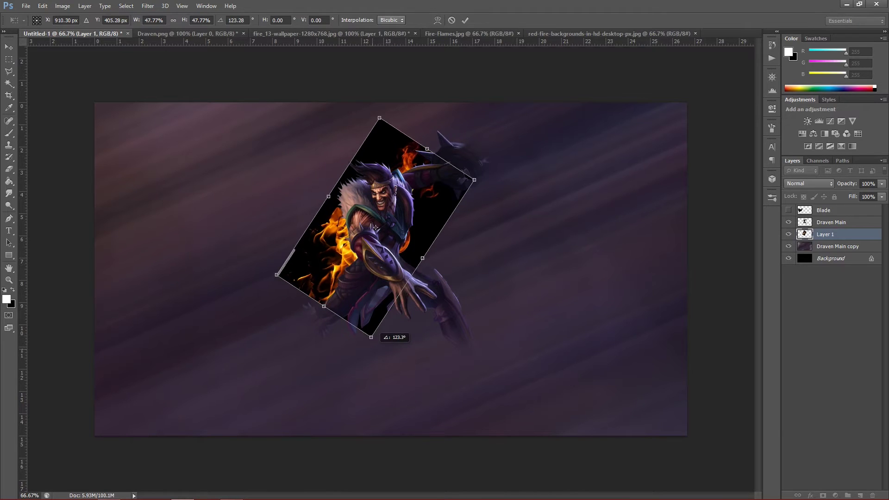
Resize the fire layer to about 58%, position it so the flames surround Draven's body, and apply the transform
mouse_move(370, 219)
left_mouse_down()
mouse_move(360, 227)
mouse_move(375, 229)
left_mouse_up()
left_click_drag(371, 339, 356, 430)
left_click_drag(366, 289, 370, 242)
mouse_move(384, 227)
left_mouse_down()
mouse_move(417, 204)
mouse_move(359, 212)
mouse_move(385, 225)
left_mouse_up()
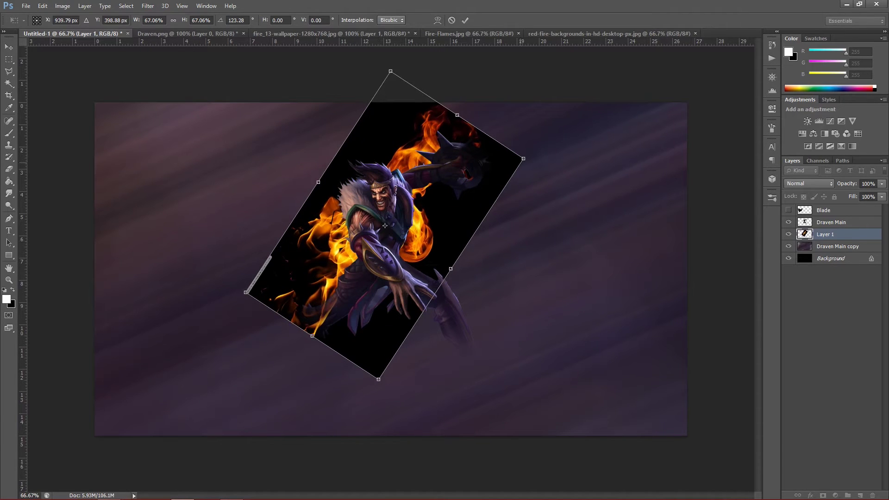
left_click_drag(523, 159, 487, 176)
left_click_drag(366, 235, 376, 229)
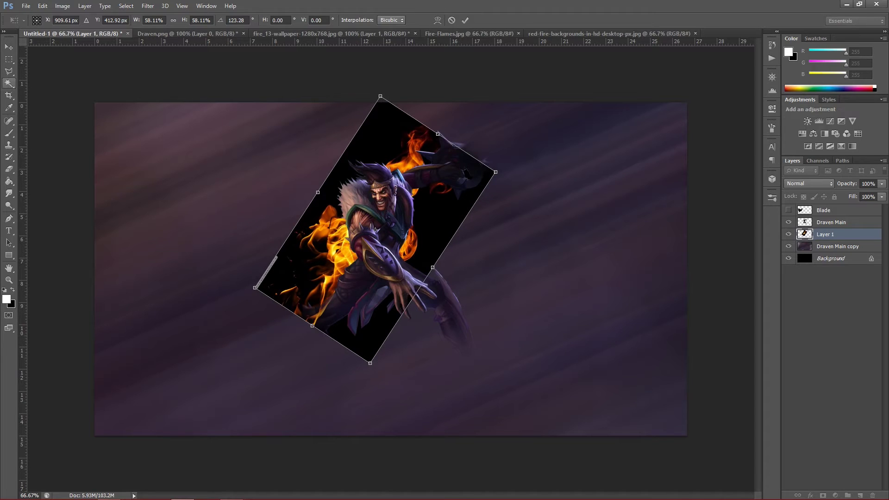
key("v")
key("Return")
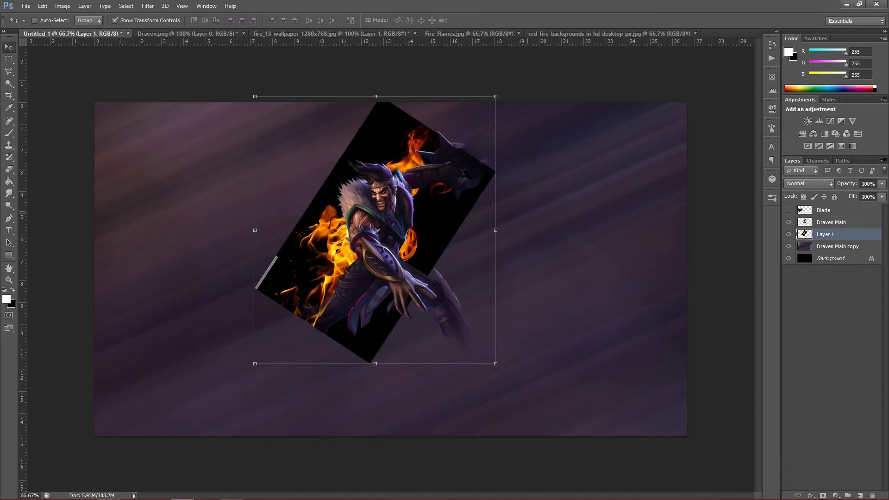
double_click(852, 235)
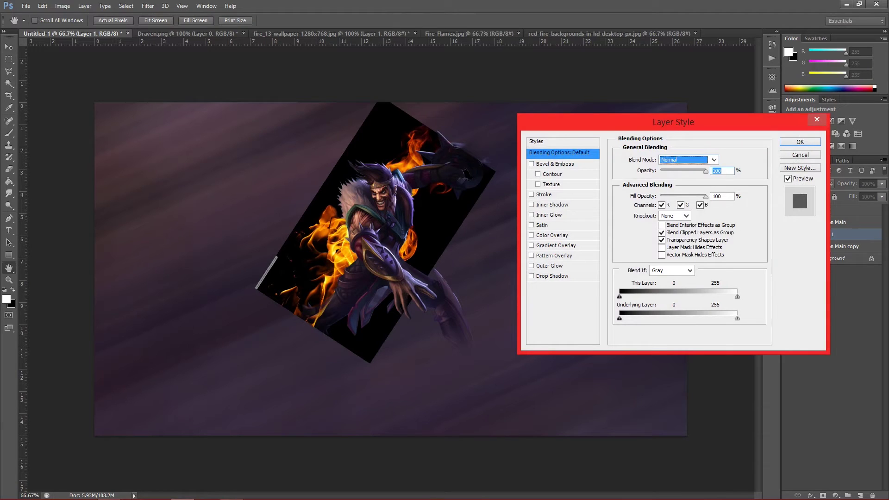
left_click(714, 160)
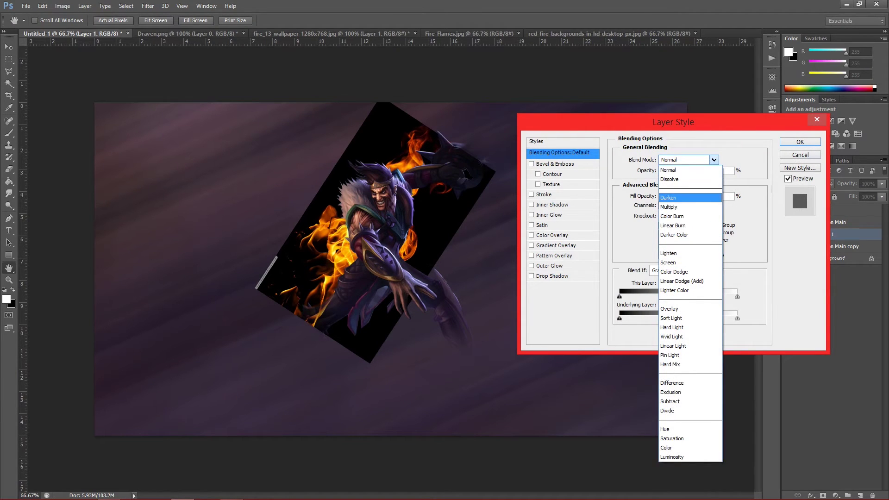
key("Escape")
key("Escape")
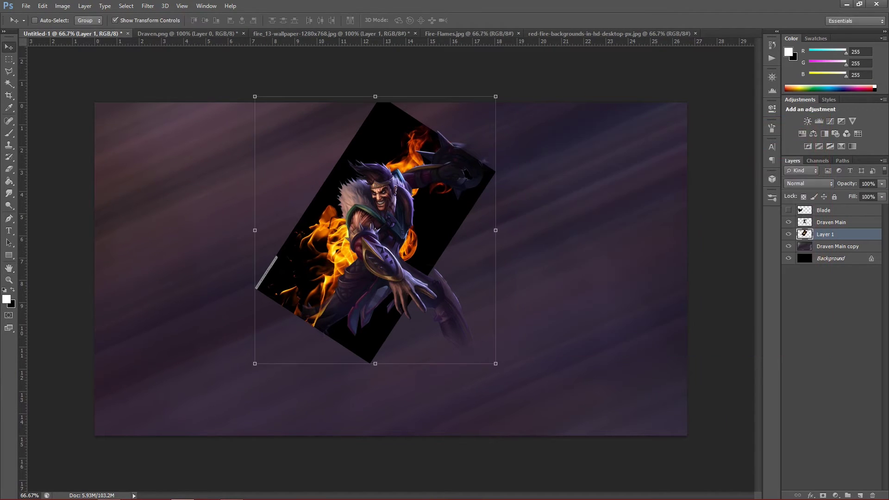
Open the fire layer's blending options and set its blend mode to Lighten
double_click(852, 234)
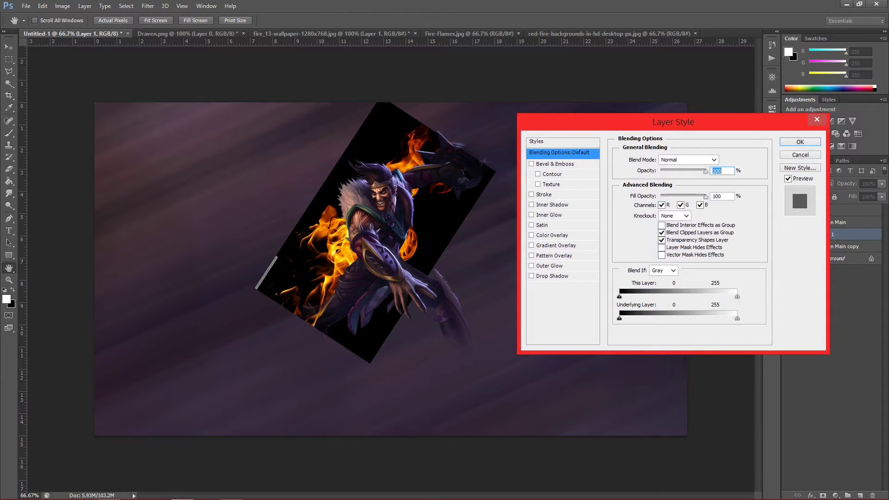
left_click(713, 160)
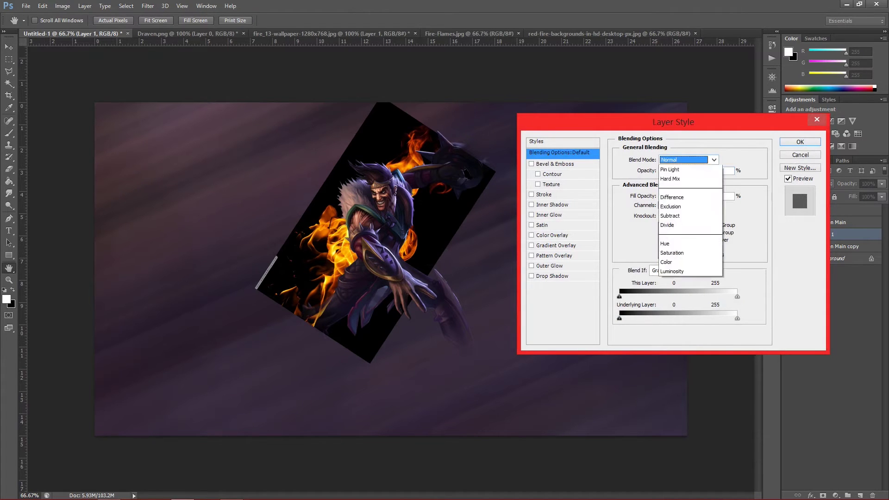
key("Down")
key("Down")
key("Down")
key("Down")
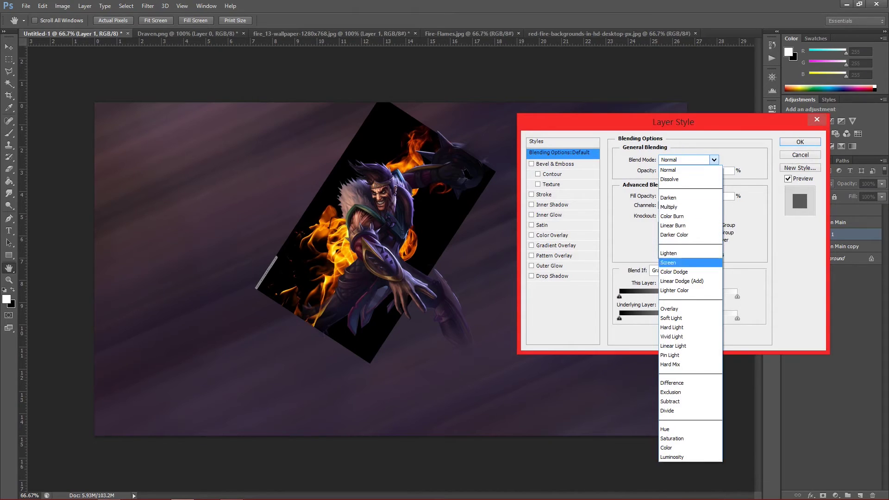
key("Up")
key("Down")
key("Down")
key("Down")
key("Down")
key("Up")
key("Up")
key("Up")
key("Up")
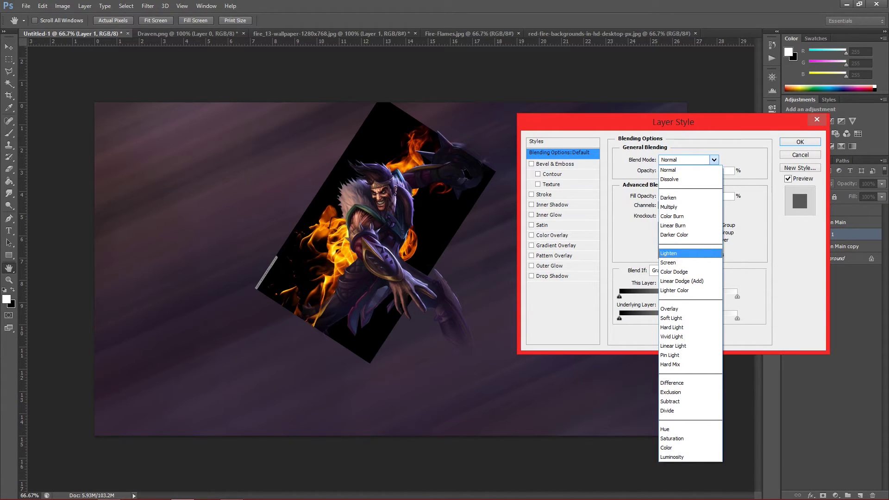
key("Down")
key("Down")
key("Down")
key("Down")
key("Up")
key("Up")
key("Up")
key("Up")
key("Return")
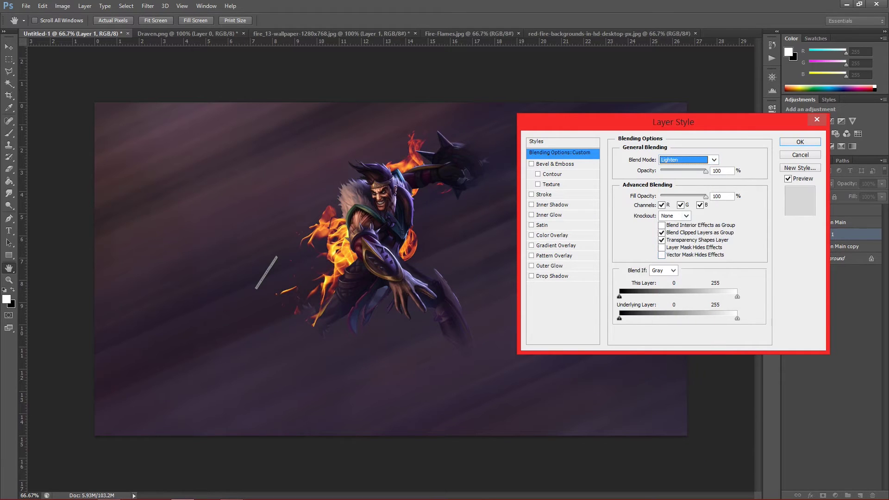
Try the Screen blend mode on the fire layer
key("alt+Down")
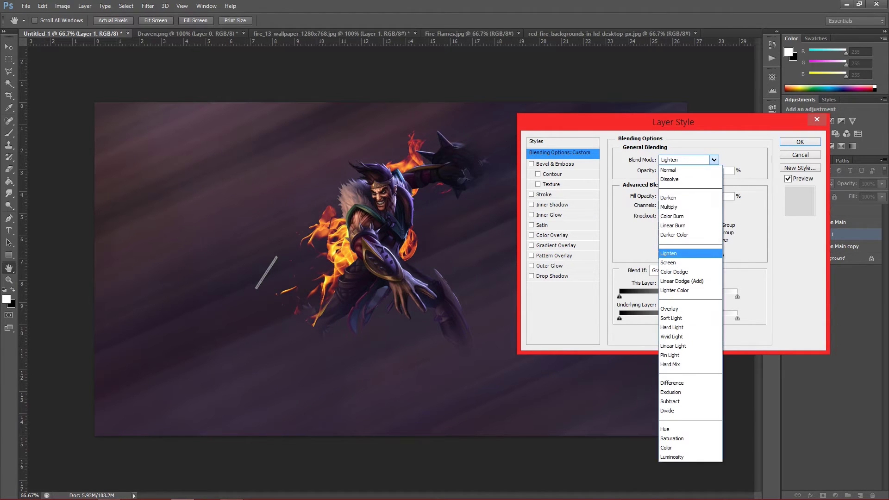
key("Up")
key("Down")
key("Down")
key("Down")
key("Up")
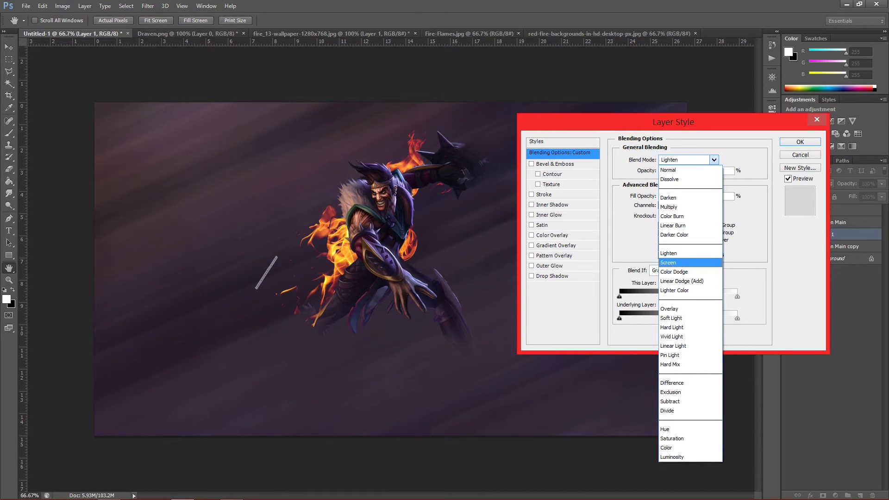
key("Return")
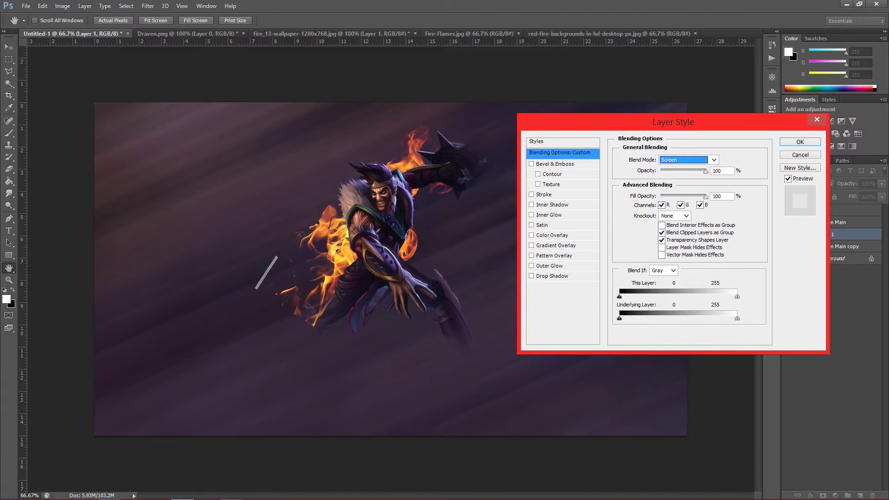
Compare the Normal, Lighten and Screen blend modes on the fire layer
left_click(714, 160)
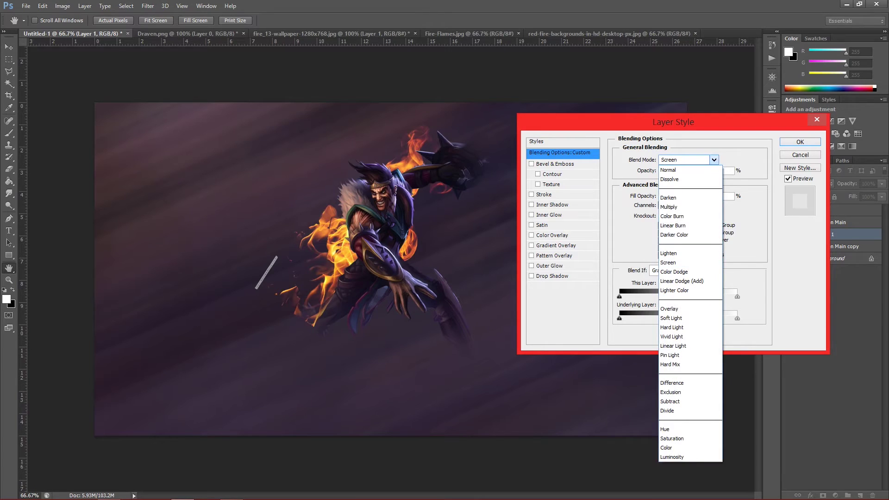
left_click(676, 170)
left_click(713, 159)
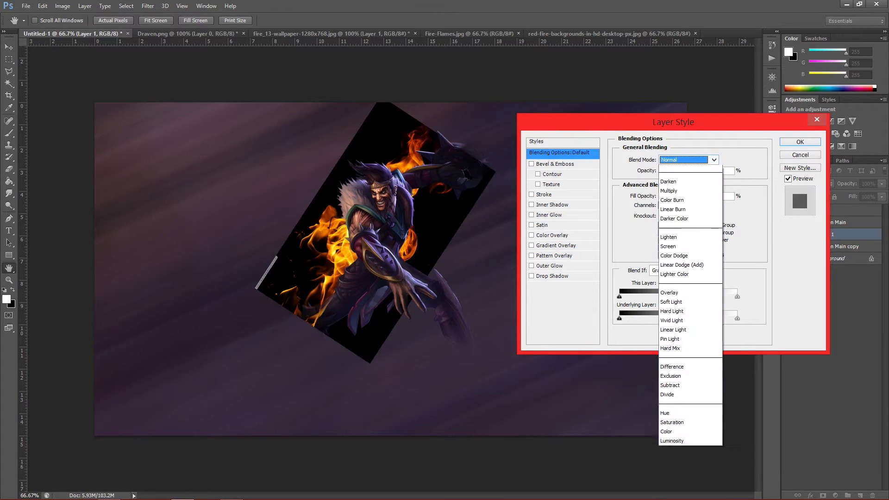
left_click(676, 255)
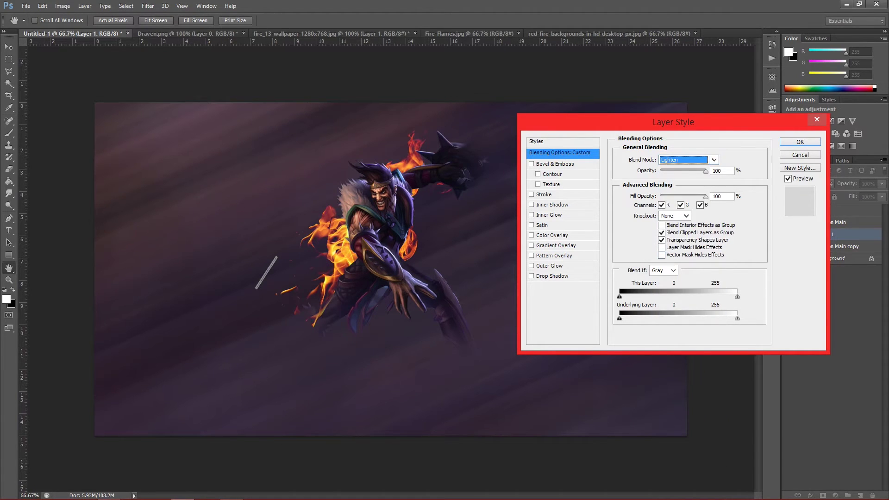
left_click(713, 160)
left_click(676, 264)
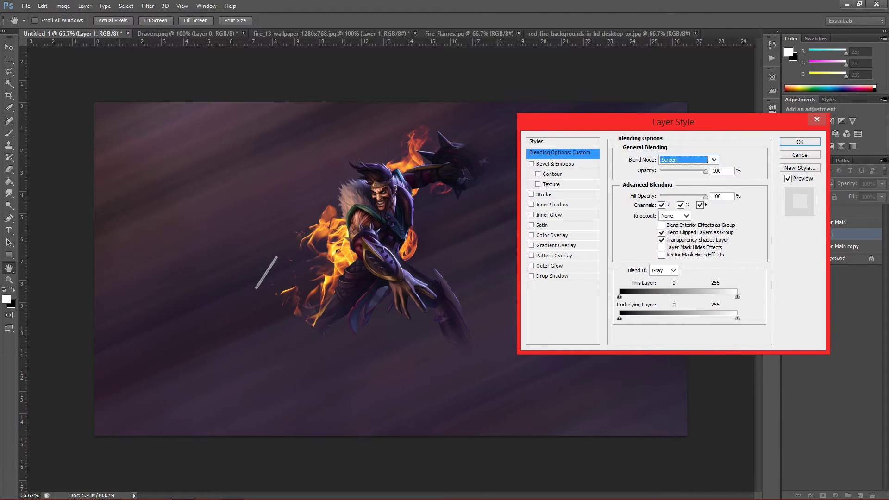
Try the Linear Dodge (Add) and Color Dodge blend modes on the fire layer
left_click(713, 160)
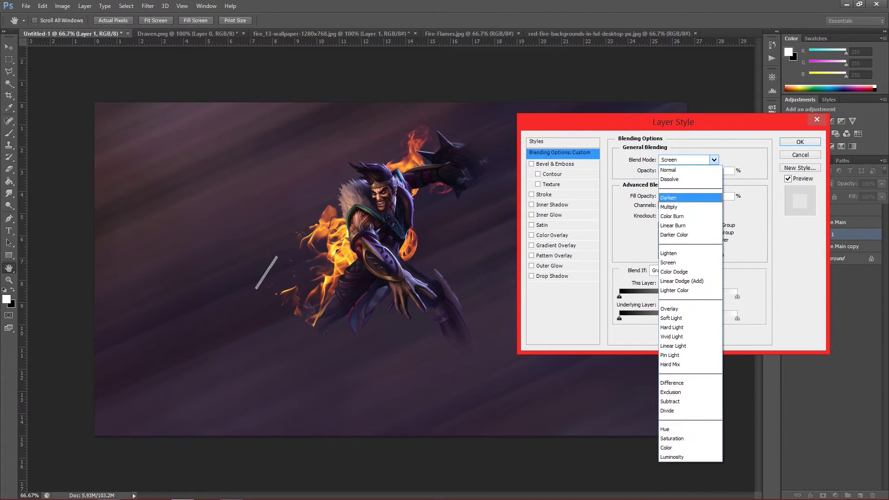
key("Down")
key("Return")
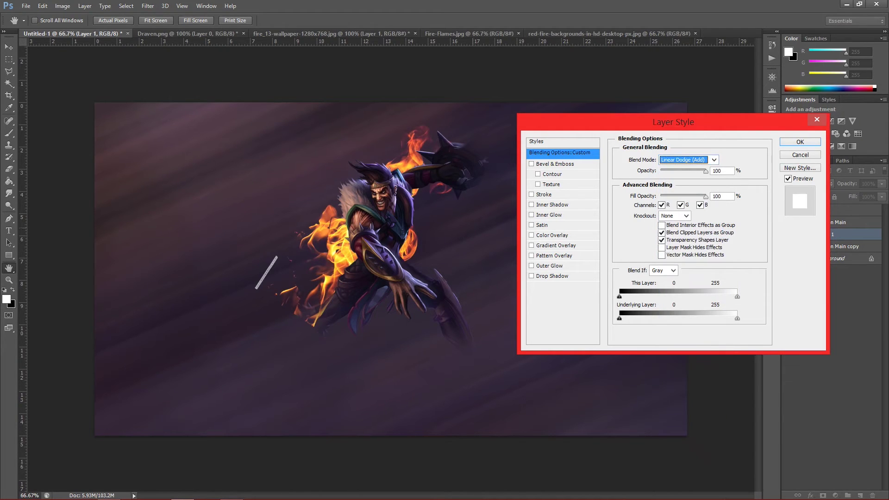
left_click(714, 159)
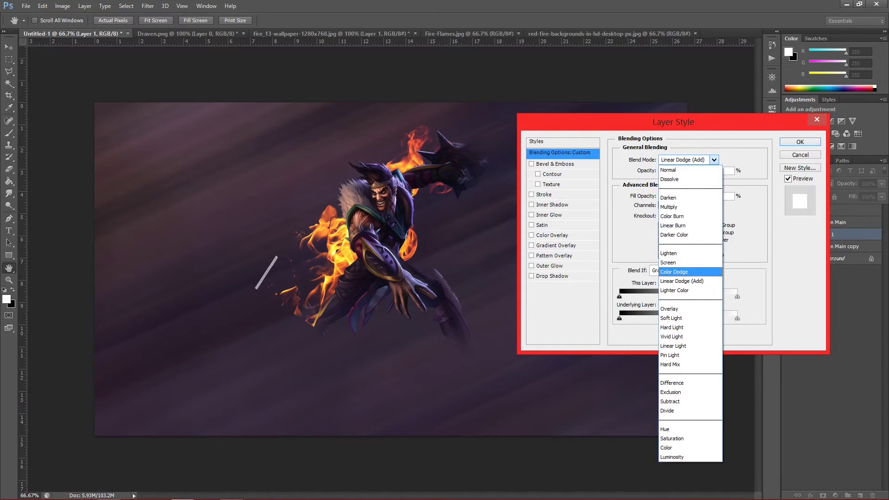
left_click(672, 272)
Try the Lighter Color blend mode on the fire layer
key("alt+Down")
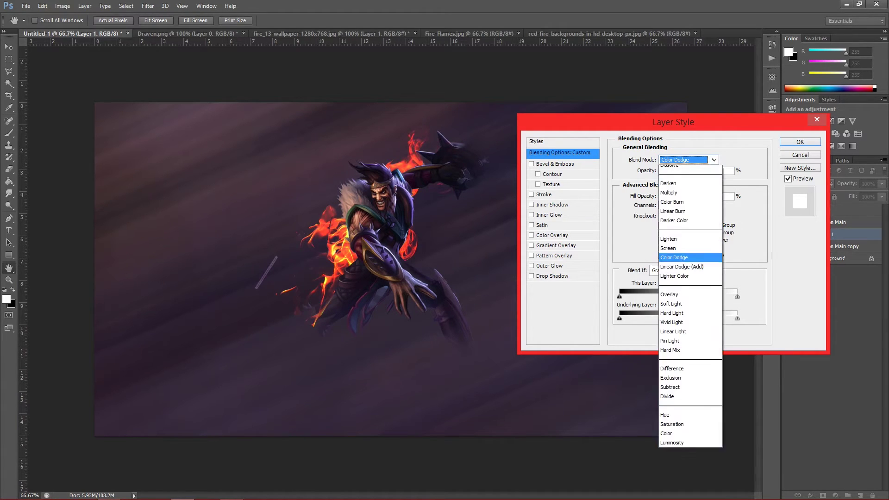
key("Down")
key("Down")
key("Return")
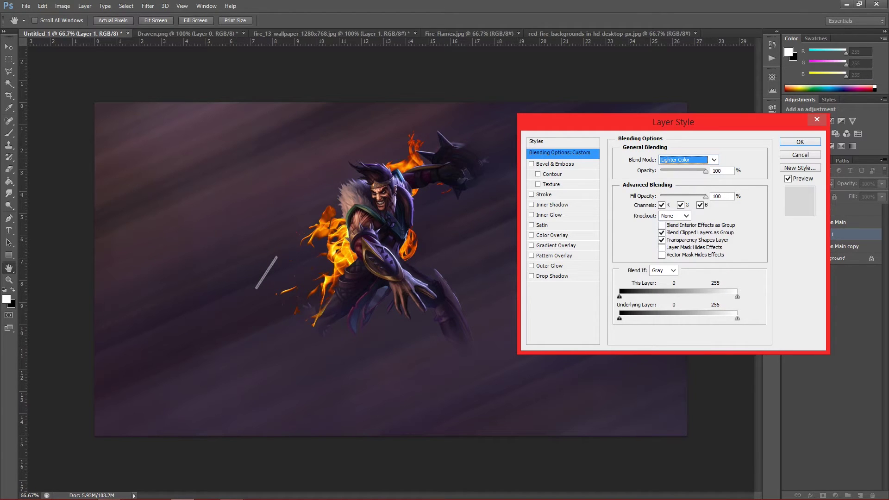
Set the fire layer's blend mode to Linear Dodge (Add) and apply the layer style
key("alt+Down")
key("Up")
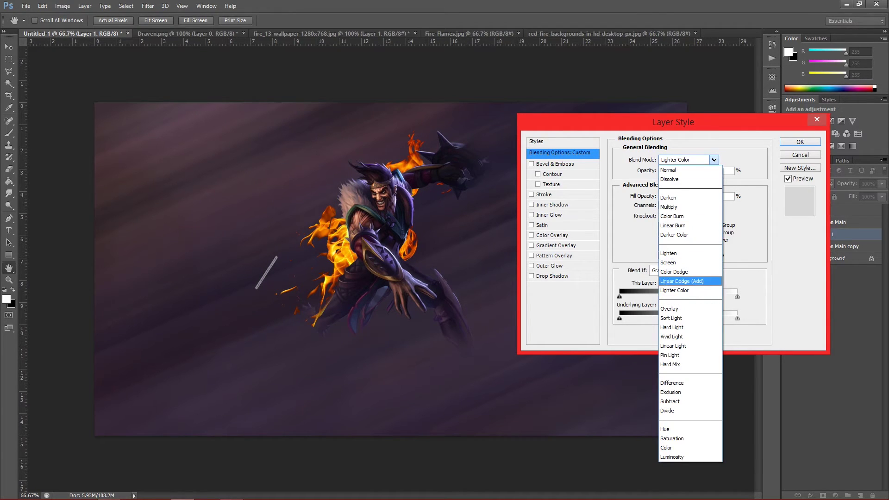
key("Return")
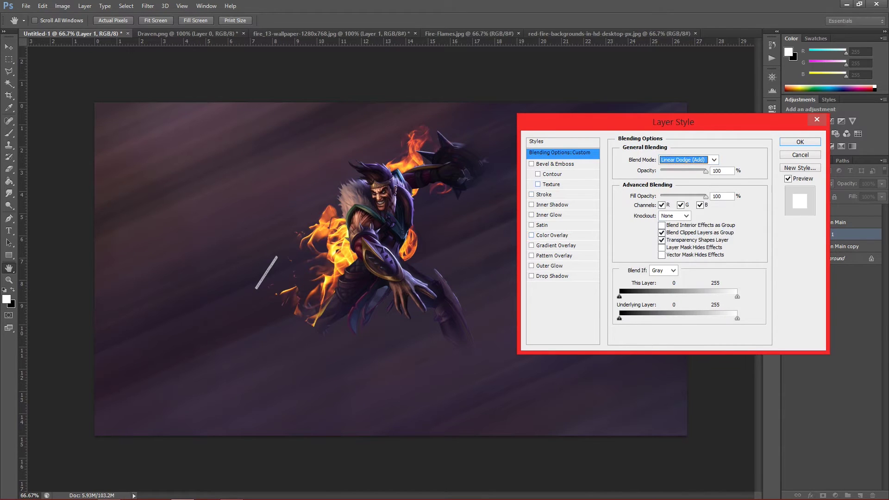
key("Return")
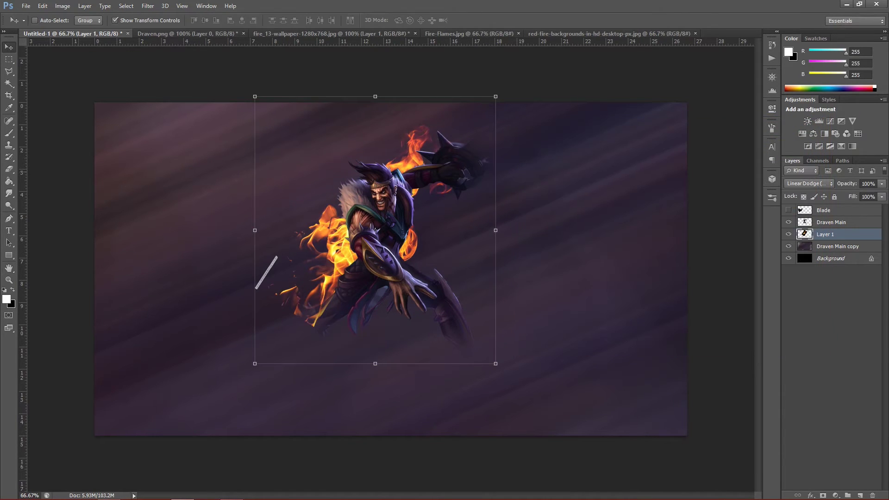
Erase the stray white line and the loose flames beside the character's lower body from the fire layer
left_click(10, 169)
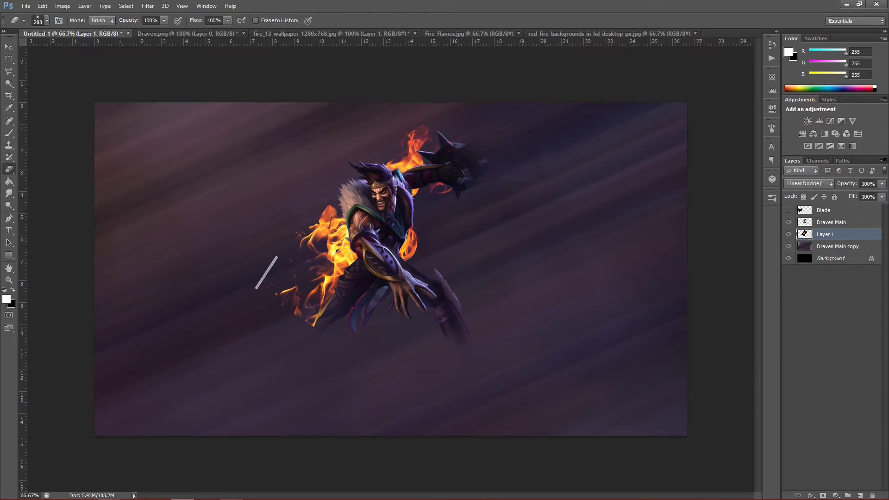
left_click(244, 258)
left_click(244, 259)
left_click(244, 259)
left_click(244, 258)
left_click_drag(253, 306, 283, 340)
left_click(292, 280)
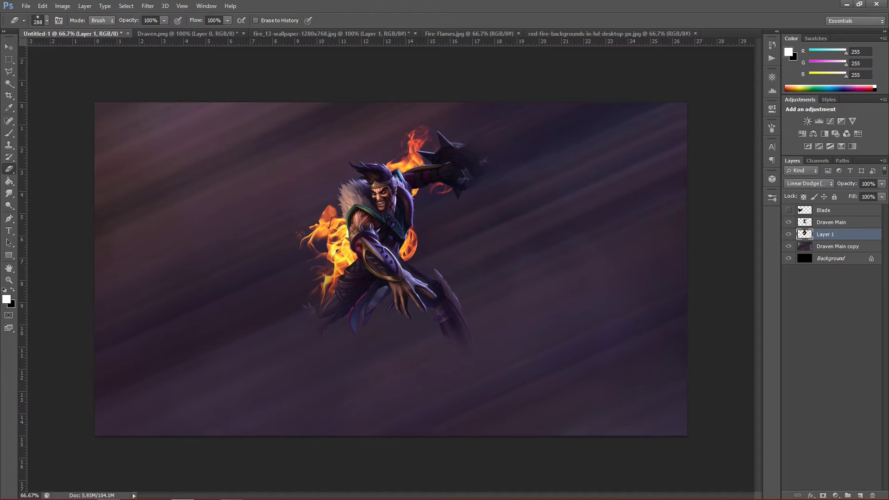
Check the other open fire images and duplicate the background of Fire-Flames.jpg onto a new layer
left_click(469, 34)
left_click(609, 34)
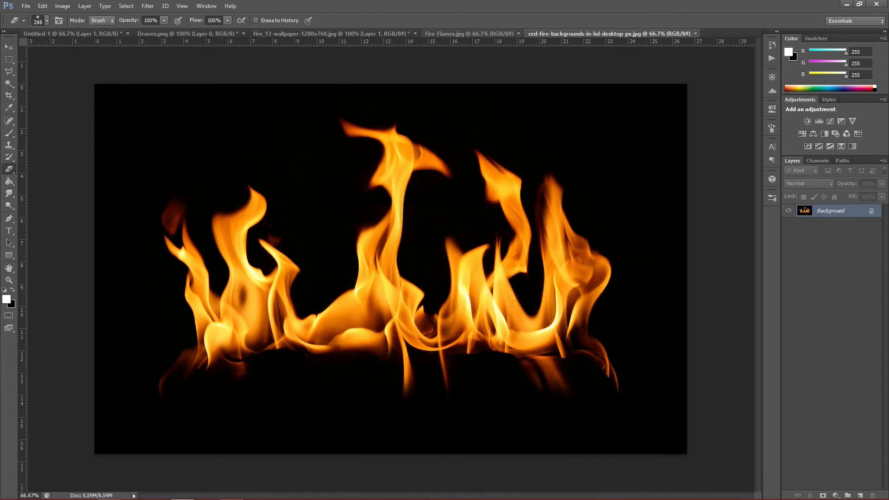
left_click(469, 34)
left_click(9, 47)
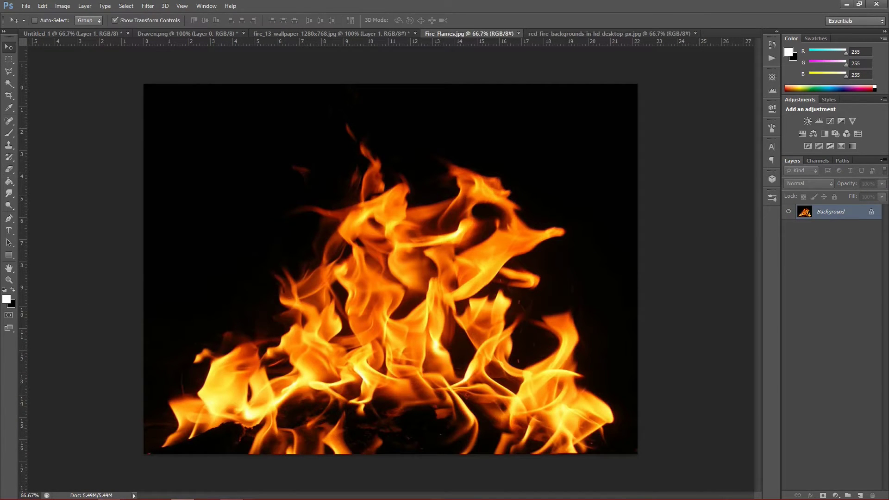
left_click(472, 236)
key("Return")
key("ctrl+j")
Bring the Fire-Flames layer into the wallpaper and transform it to about 32% size and -53° rotation behind the character's upper back
left_click_drag(439, 196, 365, 179)
left_click_drag(316, 252, 313, 239)
left_click_drag(560, 55, 222, 308)
left_click_drag(144, 366, 344, 198)
left_click_drag(452, 148, 359, 80)
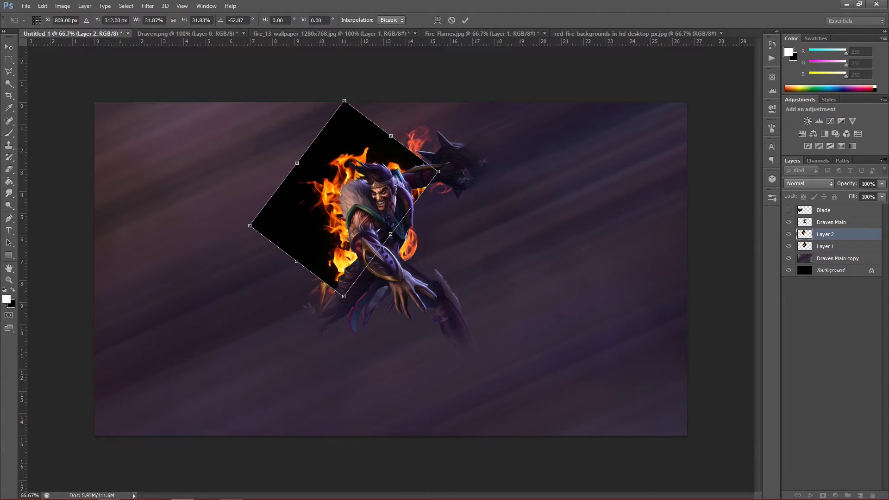
key("v")
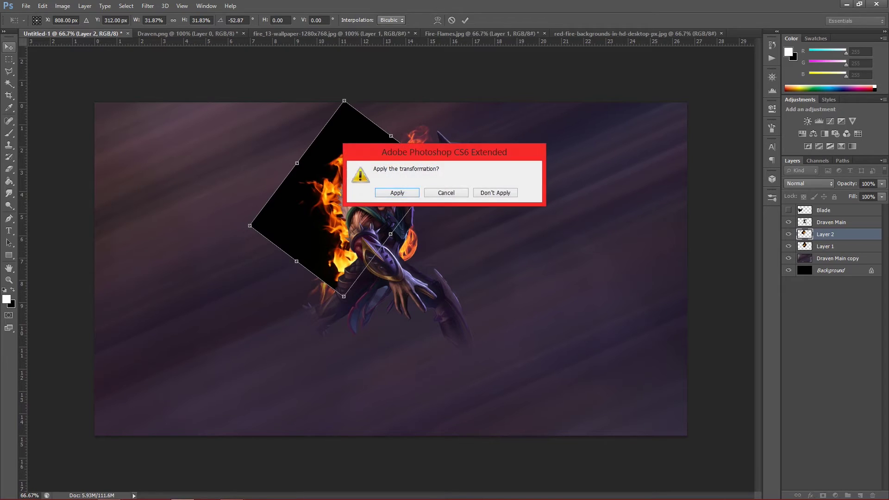
key("Return")
Move Layer 2 below Layer 1, nudge it slightly down and rotate it about -10°
left_click_drag(826, 235, 825, 251)
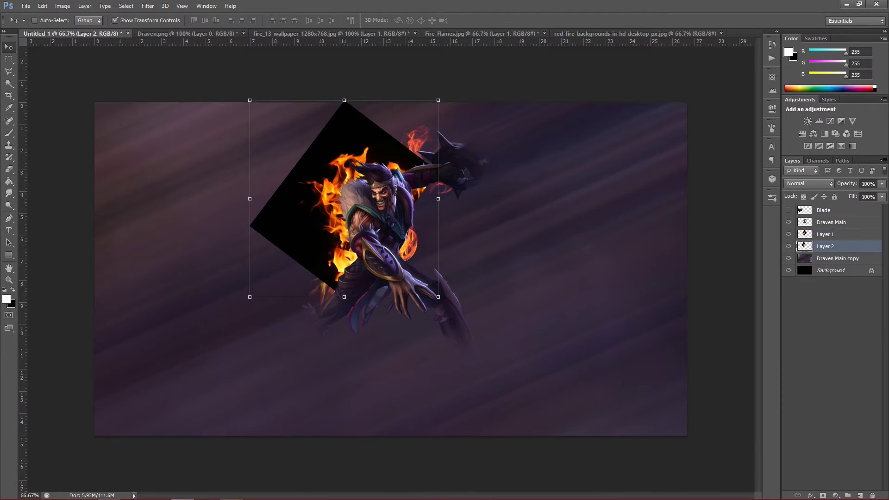
mouse_move(383, 157)
left_mouse_down()
mouse_move(374, 157)
mouse_move(383, 160)
left_mouse_up()
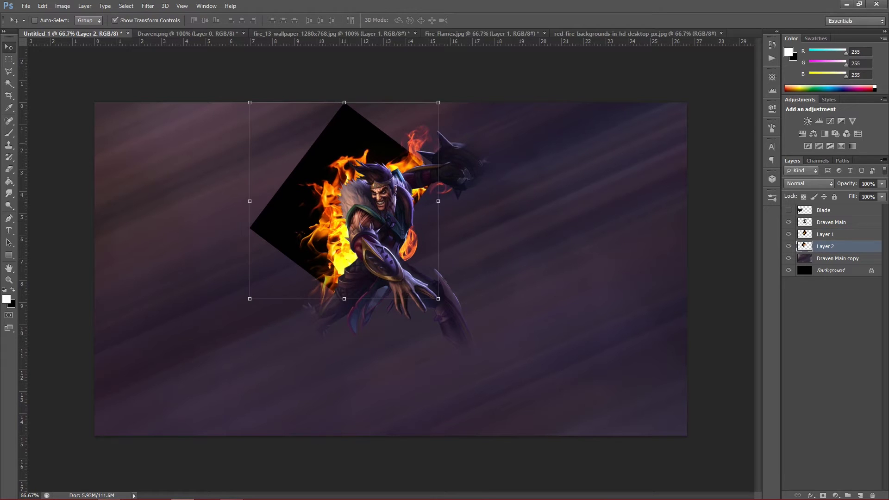
left_click_drag(444, 95, 428, 80)
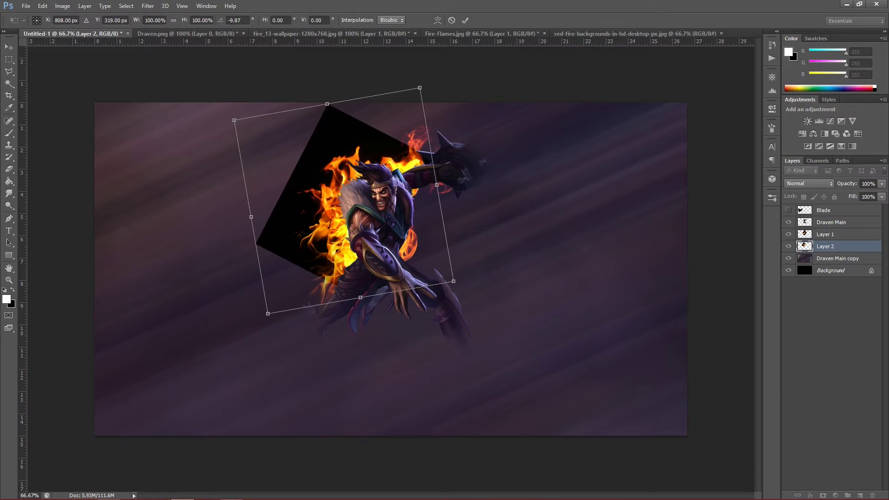
left_click(9, 47)
left_click(397, 192)
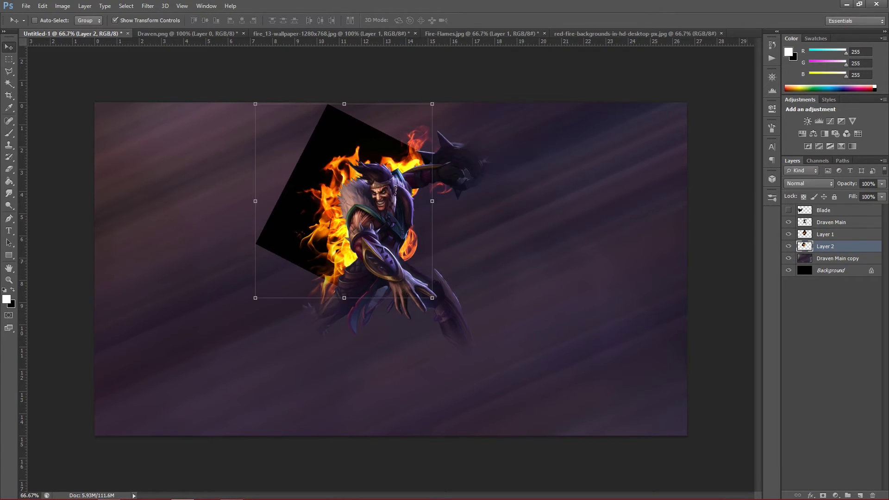
Set Layer 2's blend mode to Linear Dodge (Add) in its blending options
double_click(854, 246)
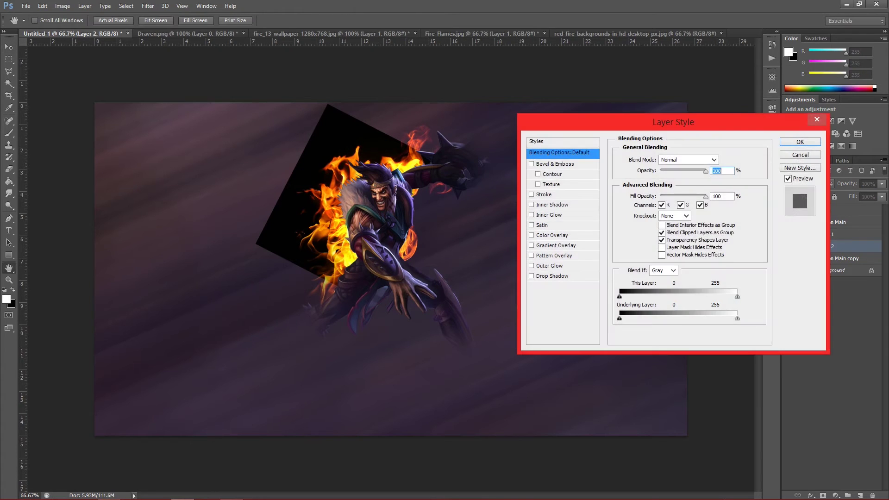
left_click(690, 160)
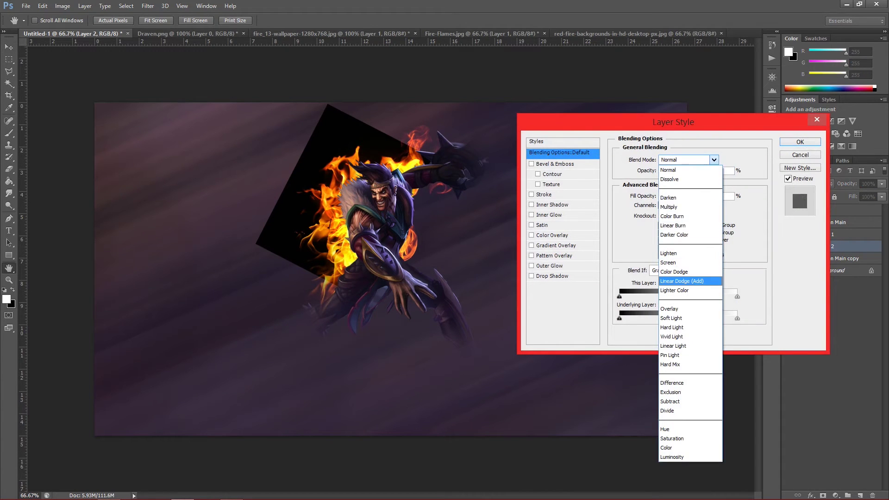
left_click(683, 281)
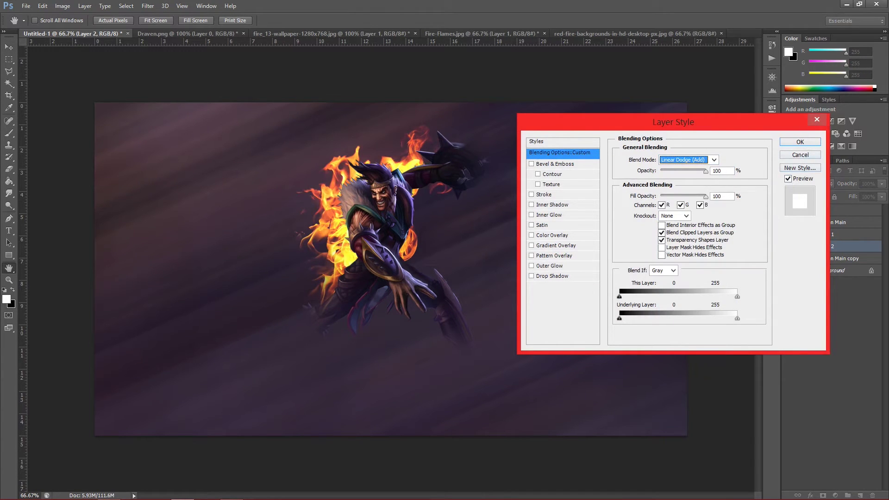
key("Return")
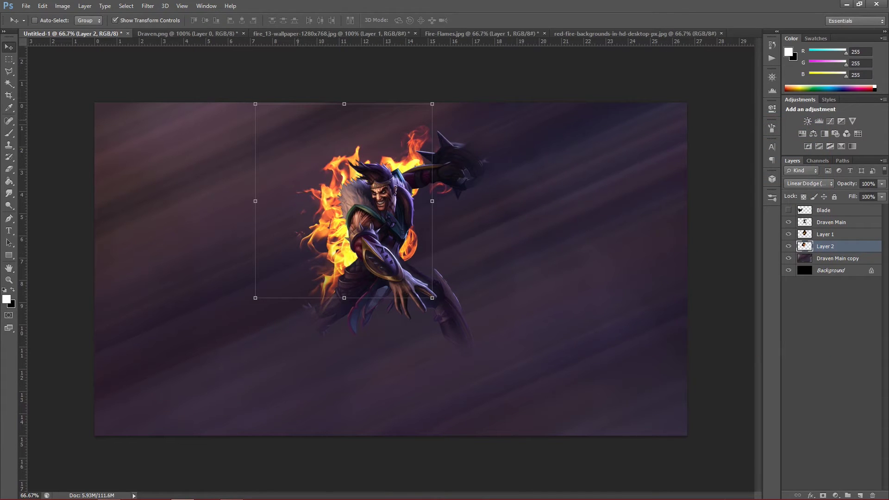
Enlarge the Layer 2 fire slightly and shift it toward the character's head and raised arm
left_click_drag(254, 103, 245, 96)
left_click_drag(305, 123, 305, 125)
mouse_move(339, 198)
left_mouse_down()
mouse_move(355, 208)
mouse_move(355, 198)
left_mouse_up()
key("v")
key("Return")
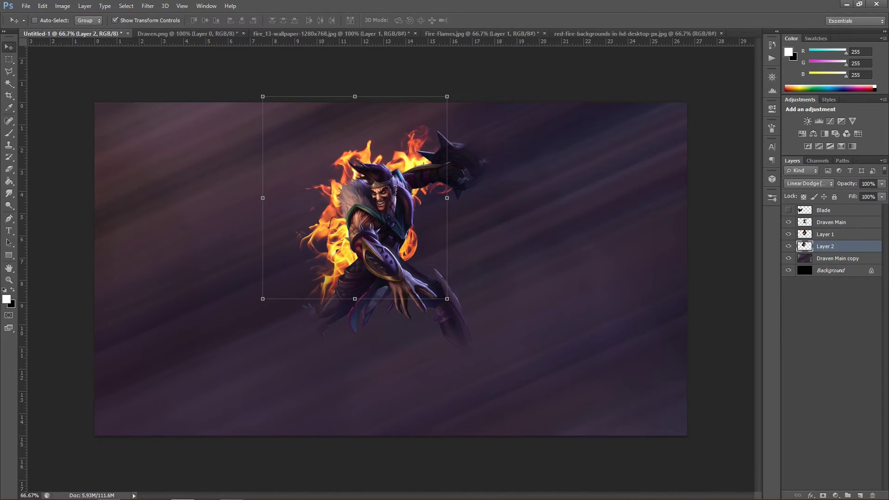
Rename Layer 2 as Back Fire and Layer 1 as Fire Main
double_click(852, 246)
left_click(798, 155)
double_click(825, 247)
type("Back Fire")
key("Return")
double_click(826, 234)
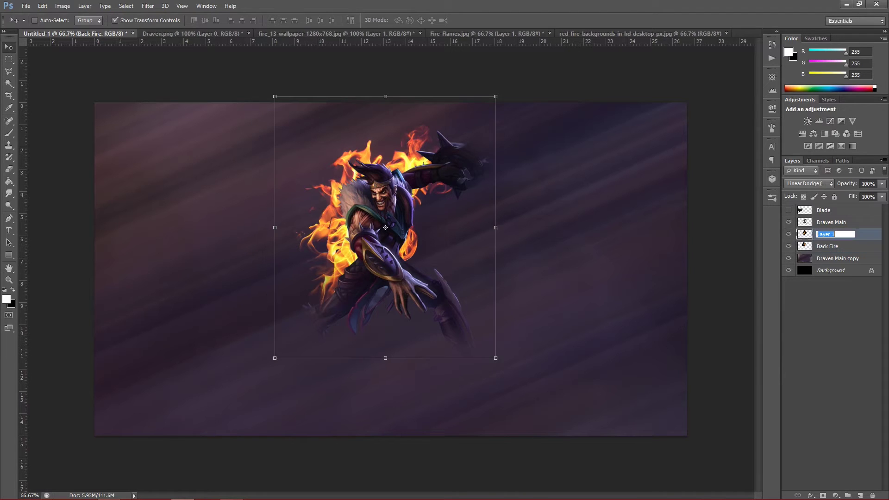
type("Fire Main")
key("Return")
Review the wallpaper's layers, briefly showing and hiding the Blade layer
left_click(831, 222)
left_click(828, 234)
left_click(837, 258)
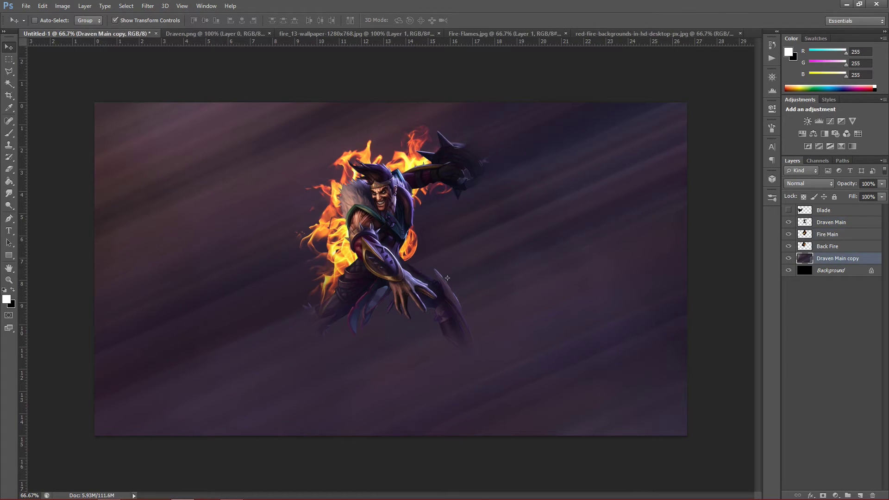
left_click(827, 210)
left_click(789, 210)
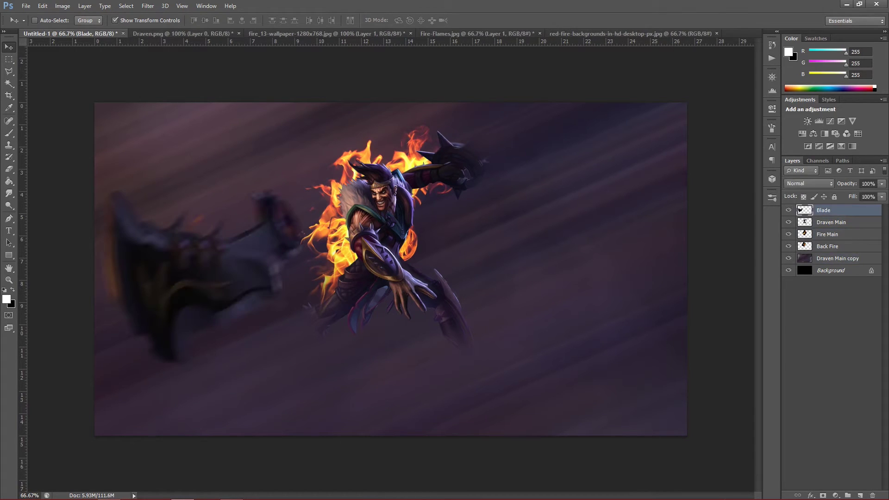
left_click(789, 211)
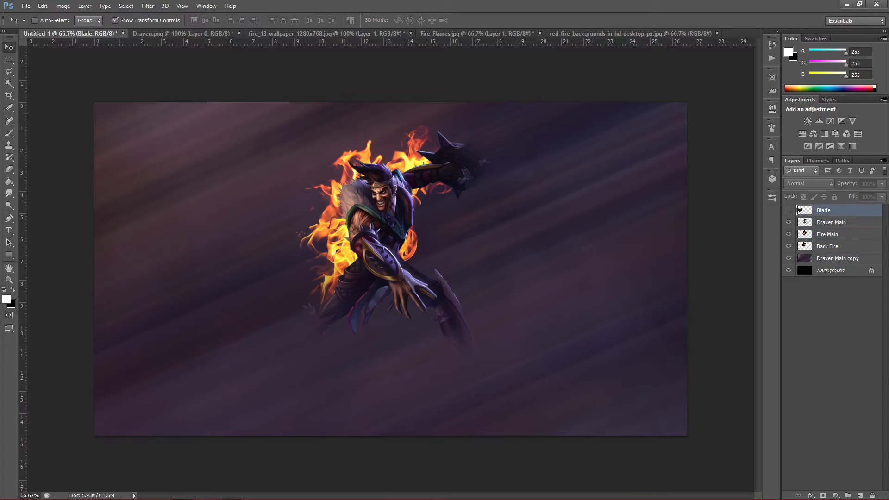
left_click(832, 222)
left_click(828, 246)
left_click(831, 222)
left_click(828, 235)
left_click(827, 247)
Select the Background layer in the wallpaper and open the image flares4.png
left_click(831, 271)
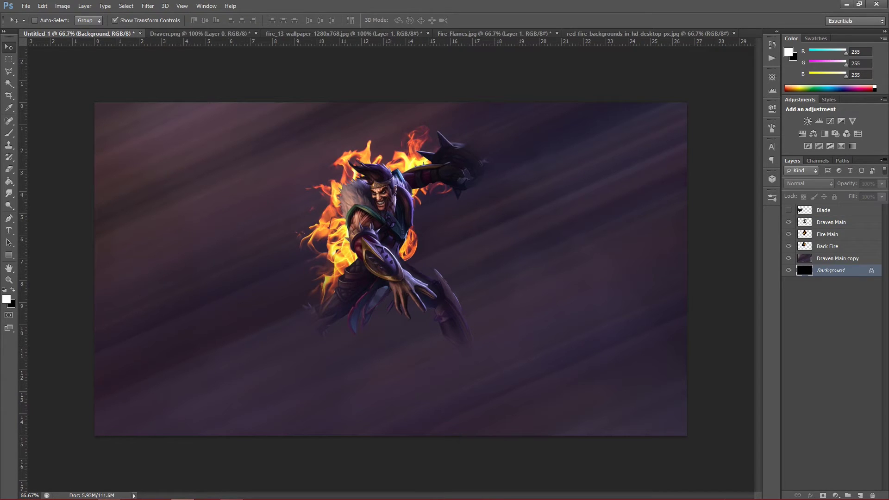
left_click(26, 6)
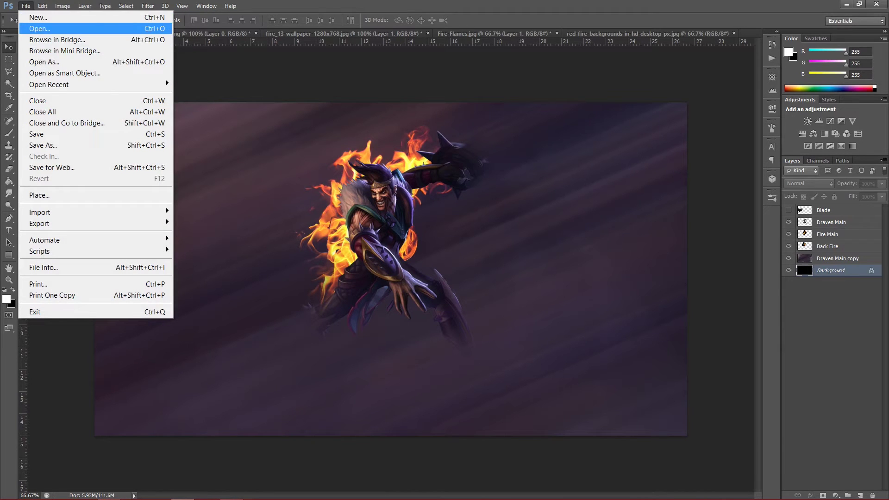
key("Return")
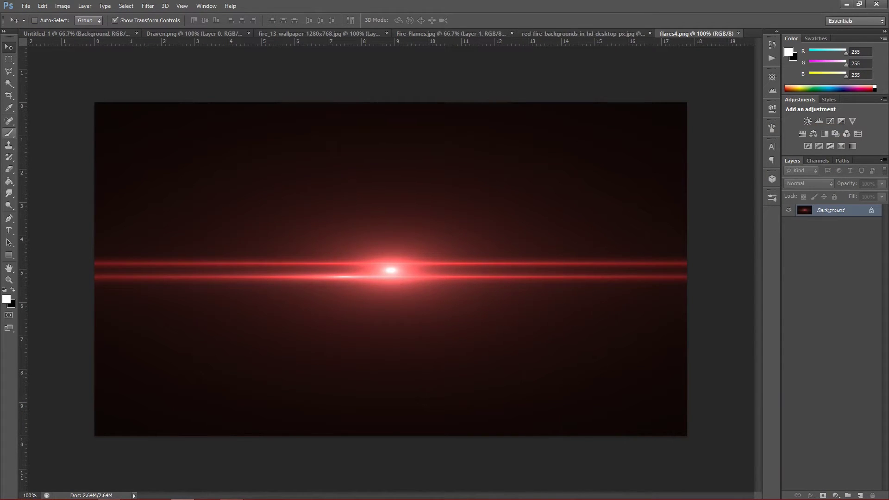
Duplicate the flare image onto a new layer and bring that layer into the wallpaper above Background
key("ctrl+j")
left_click(391, 270)
left_click_drag(390, 269, 460, 291)
left_click_drag(331, 305, 331, 305)
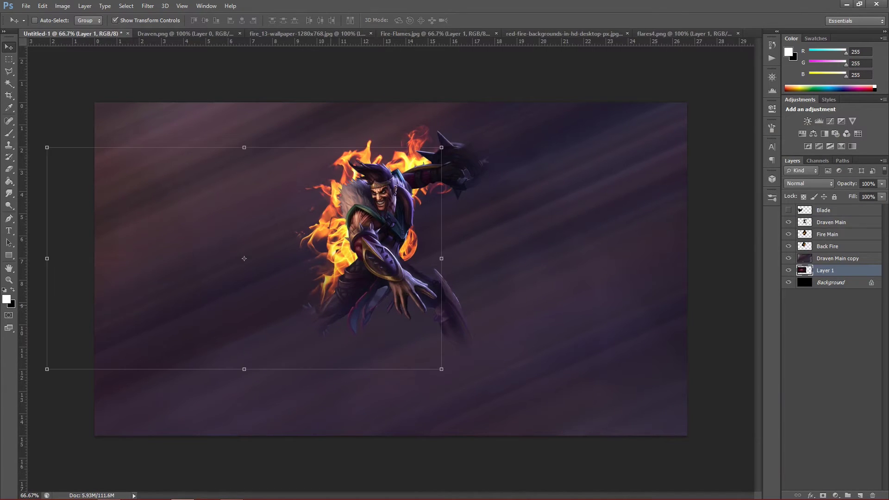
Undo the deletion of the flare layer and raise it above the Draven Main copy layer
key("Delete")
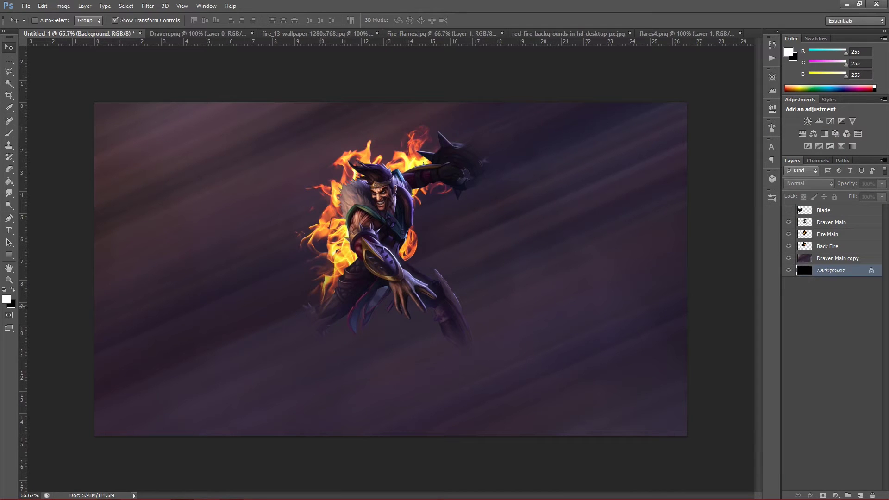
key("ctrl+z")
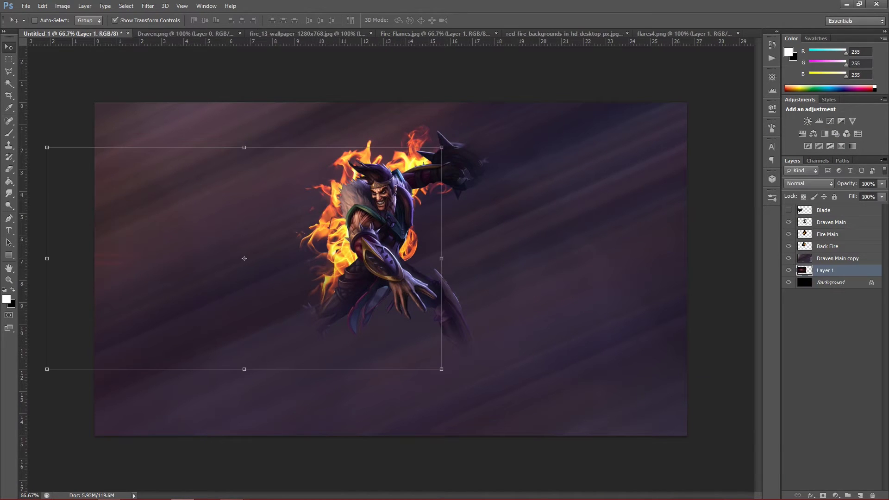
key("ctrl+bracketright")
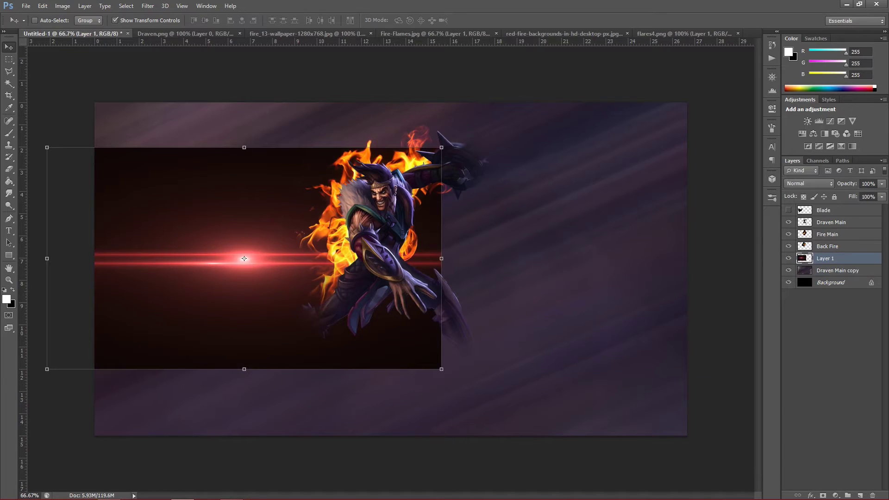
Center the flare on the canvas's left edge and align it vertically to the middle of the canvas
left_click_drag(244, 258, 95, 260)
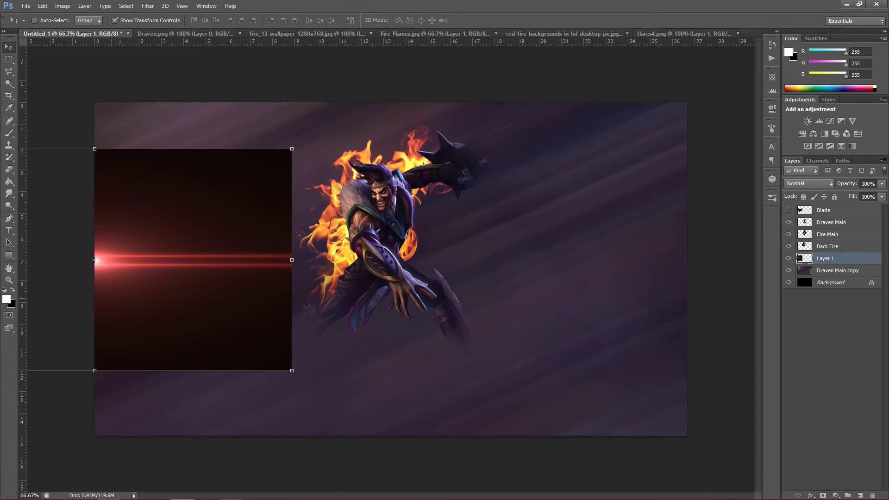
key("ctrl+a")
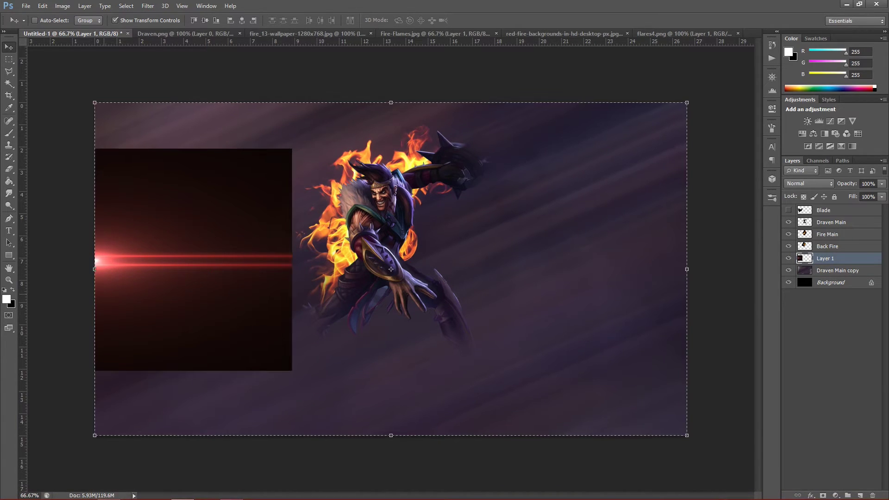
left_click(206, 20)
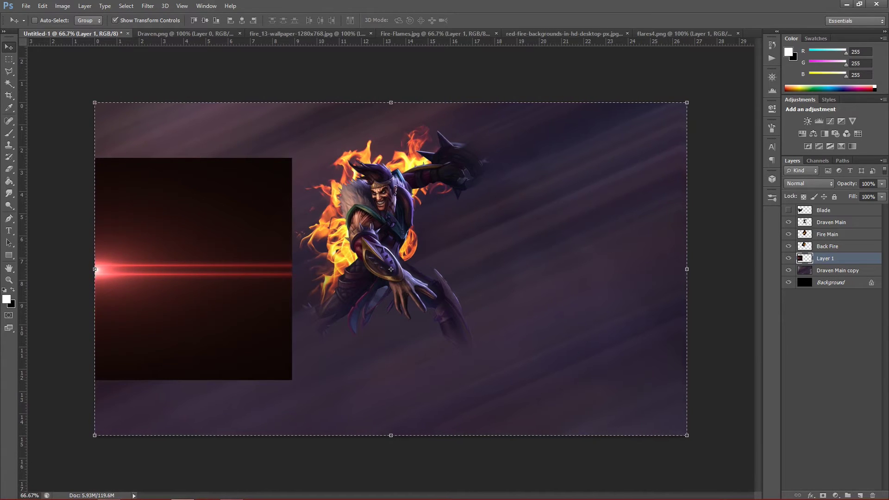
Copy the visible half of the flare to a new layer, and undo a trial move across the canvas
key("ctrl+j")
left_click_drag(159, 219, 491, 226)
key("ctrl+z")
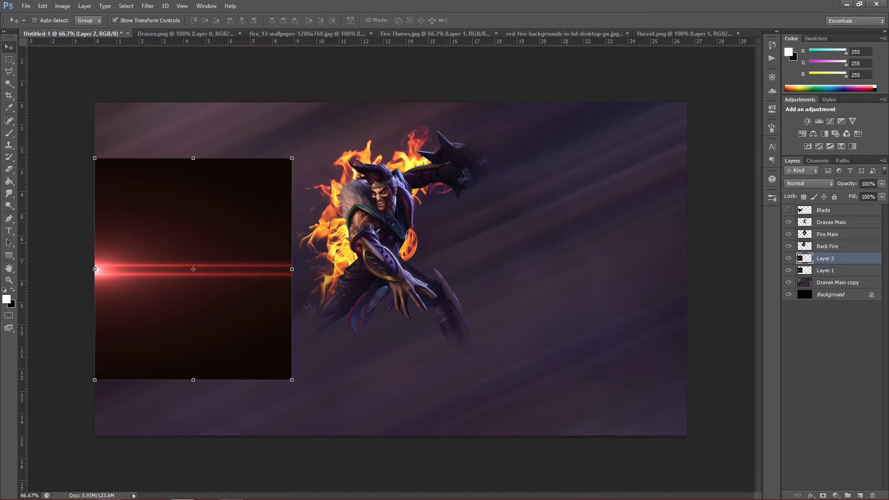
Replace the half-flare copy with the full flare from flares4.png, centering it on the wallpaper's right edge level with the left flare
key("Delete")
left_click(301, 34)
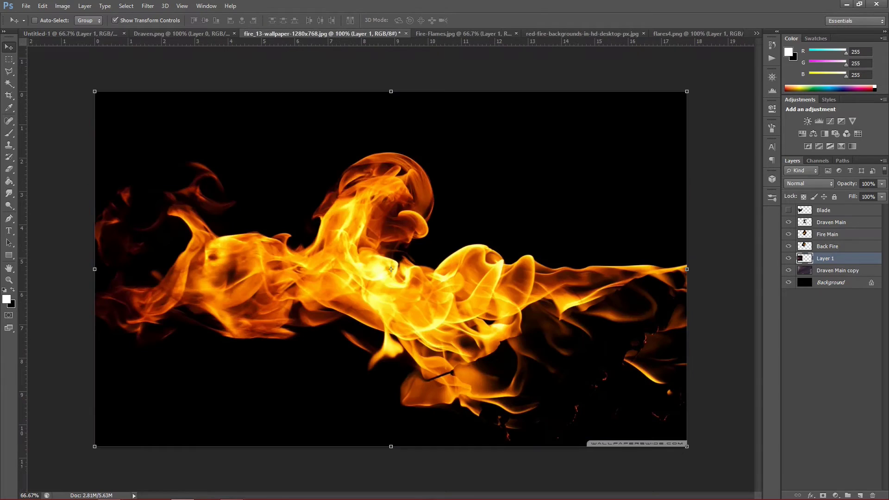
left_click(574, 34)
left_click(658, 34)
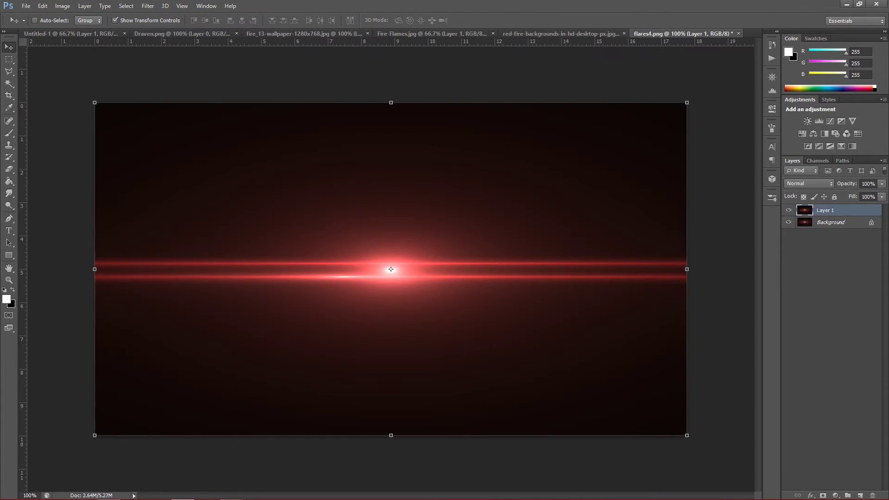
left_click_drag(391, 269, 442, 189)
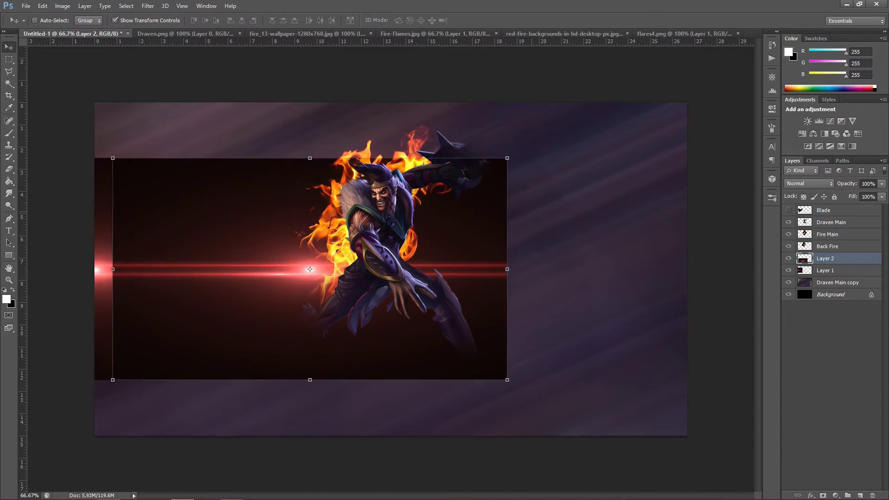
left_click_drag(307, 209, 659, 209)
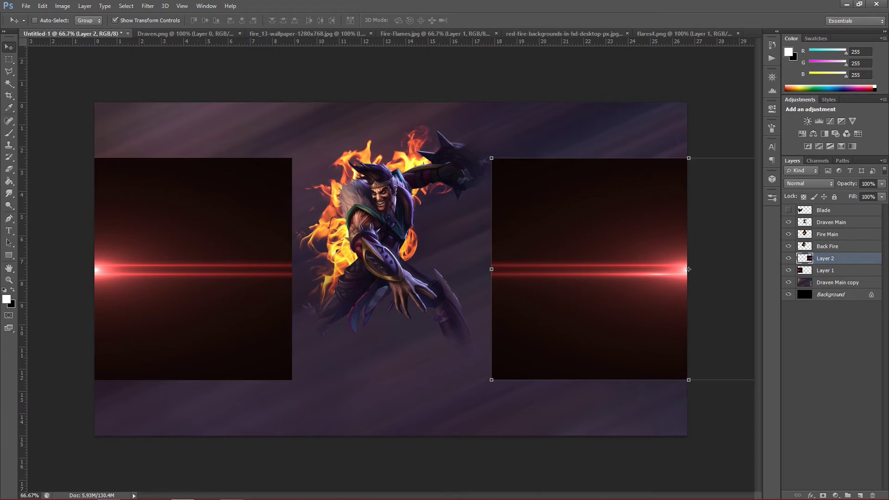
Rename the left flare's layer as Flare left and the right flare's layer as flare right
left_click(826, 270)
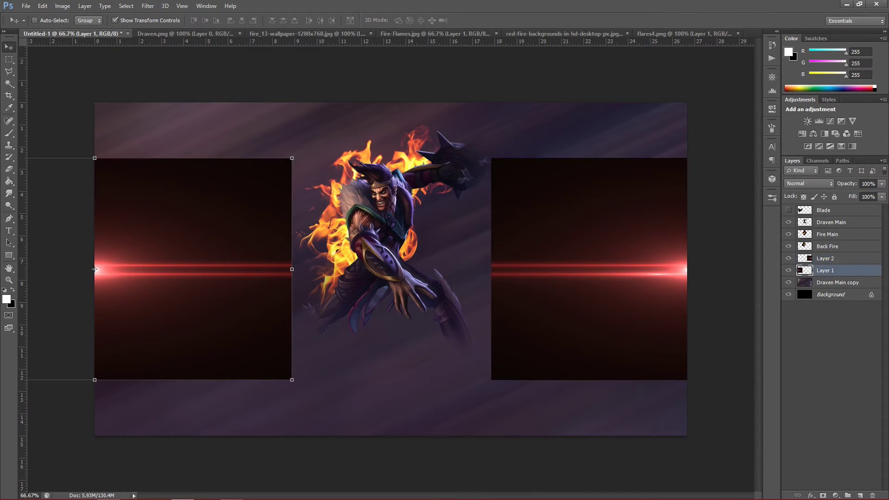
double_click(826, 270)
type("Flare left")
key("Return")
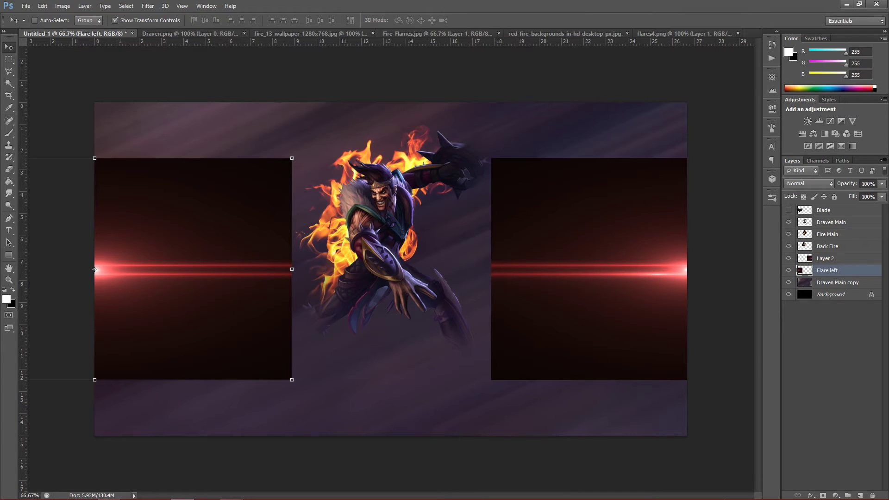
double_click(825, 259)
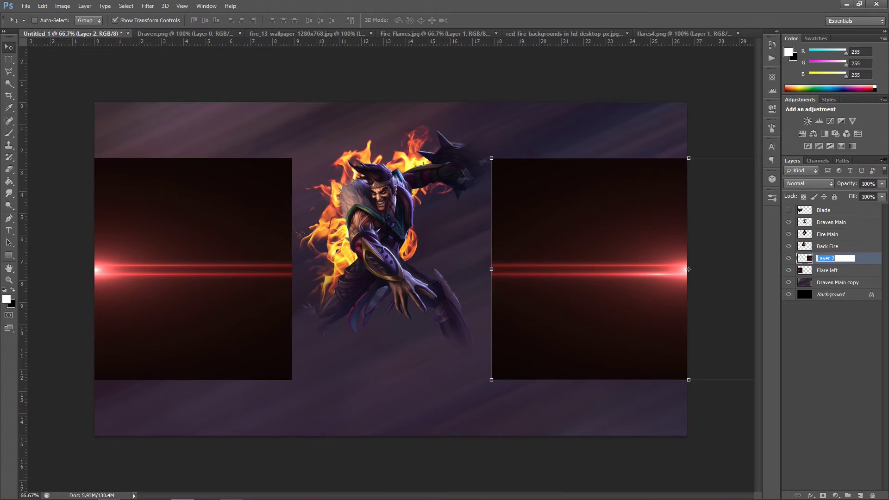
type("flare right")
key("Return")
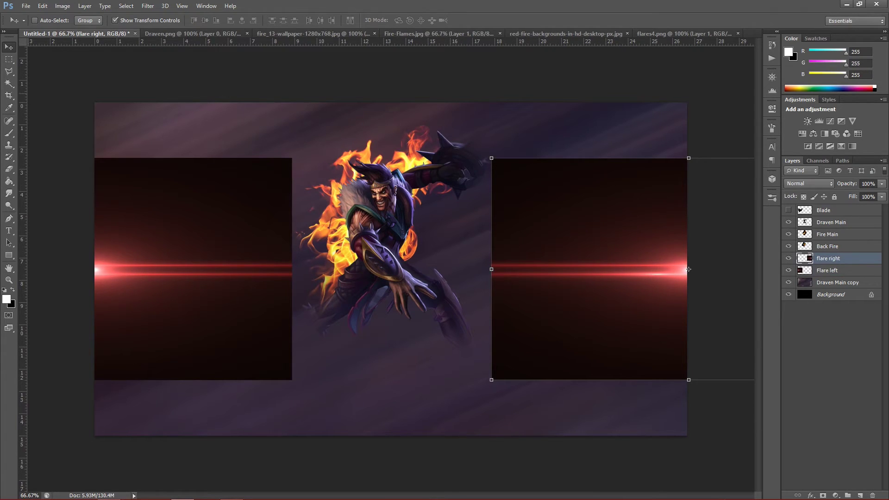
Rotate the right flare counterclockwise around its center so its streaks follow the backdrop's diagonal motion blur
key("alt+bracketleft")
key("alt+bracketright")
left_click_drag(486, 150, 460, 239)
key("v")
key("Return")
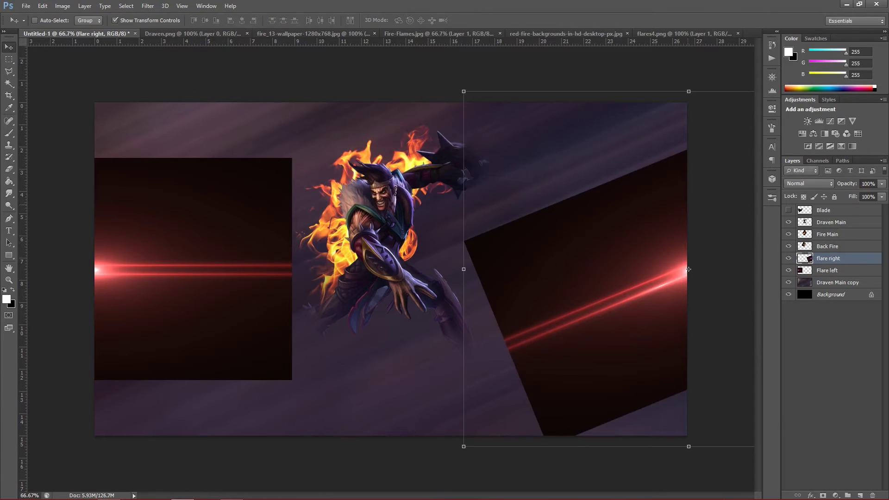
Rotate the left flare by -23.16° around its center so its streaks run parallel to the right flare's
left_click(95, 269, "ctrl")
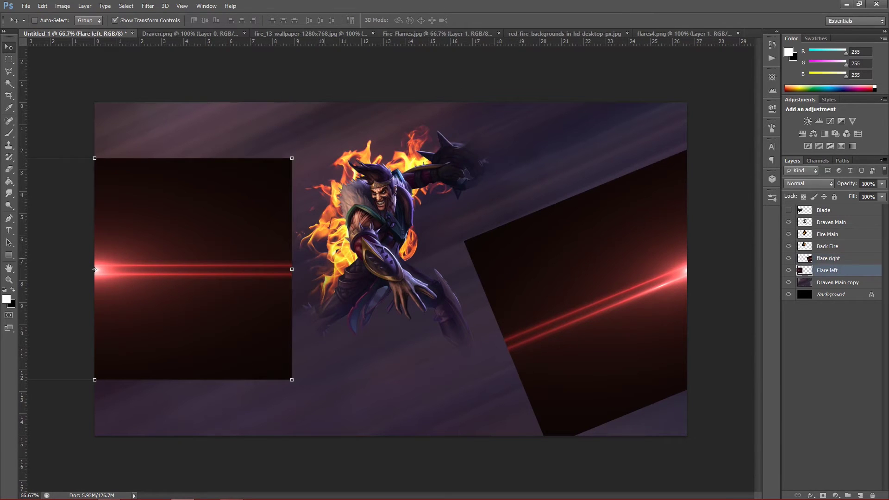
left_click_drag(304, 158, 243, 87)
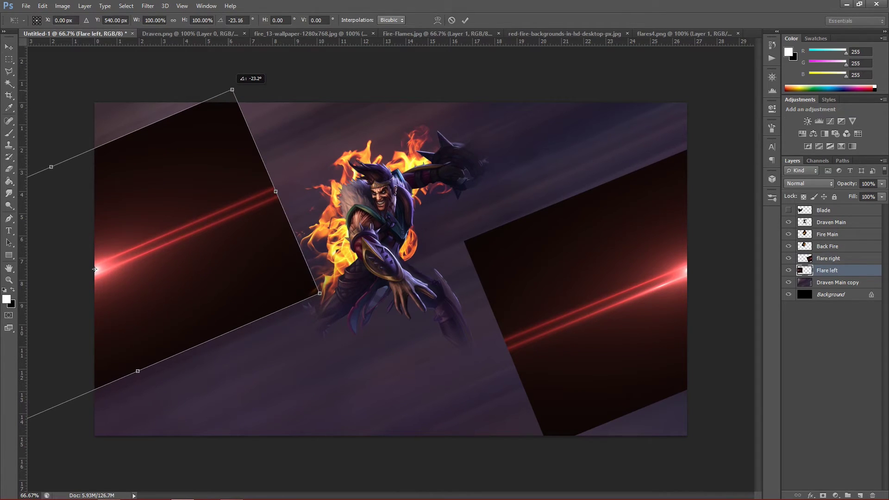
left_click_drag(243, 87, 243, 88)
key("v")
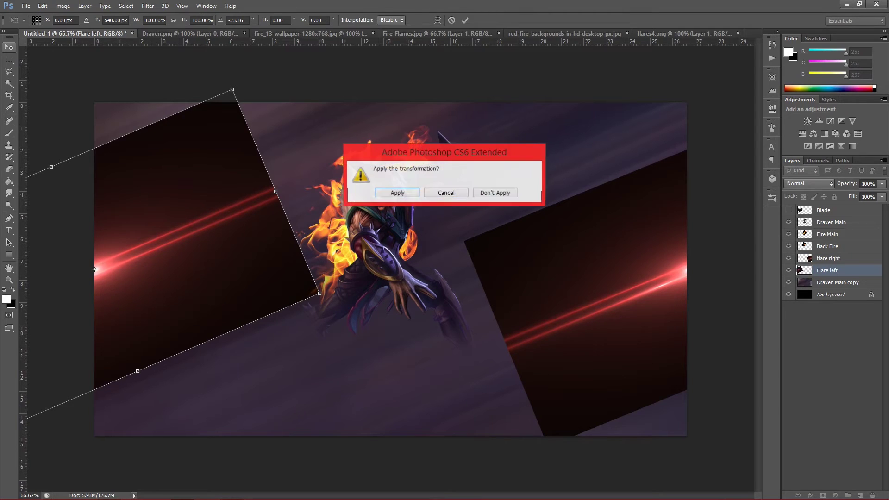
key("Return")
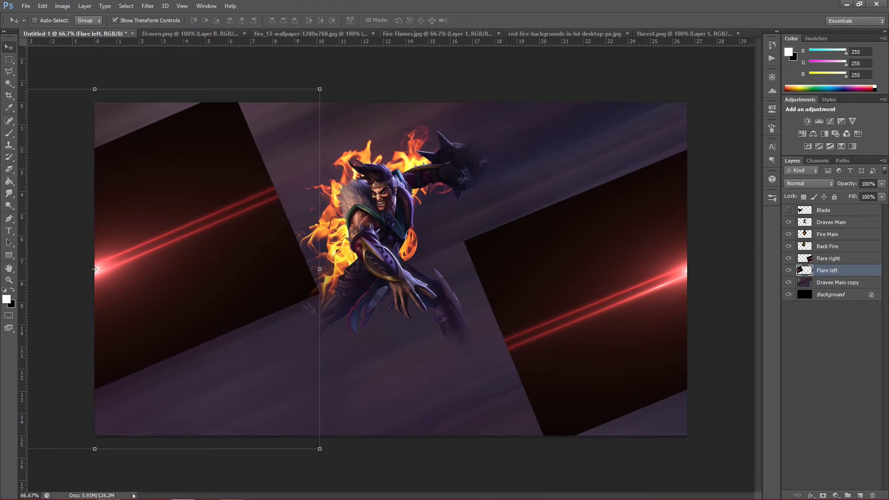
Merge the Flare left and flare right layers into one layer
left_click(829, 258, "ctrl")
right_click(860, 260)
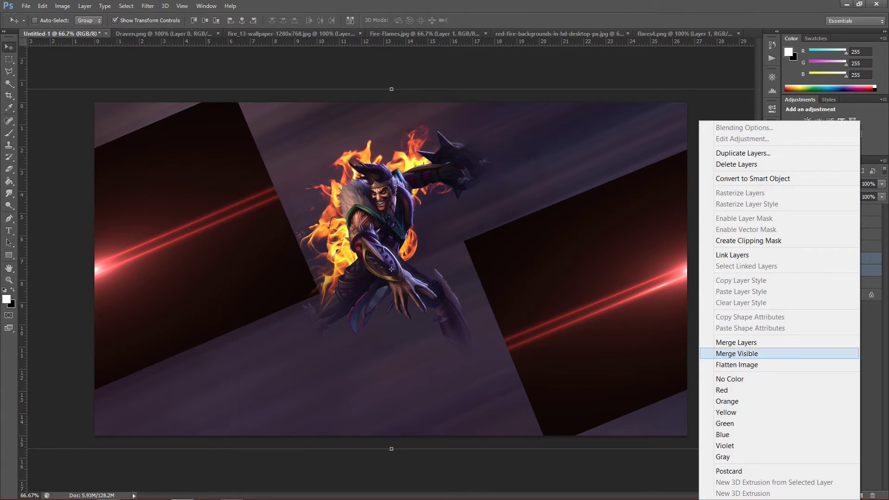
left_click(736, 342)
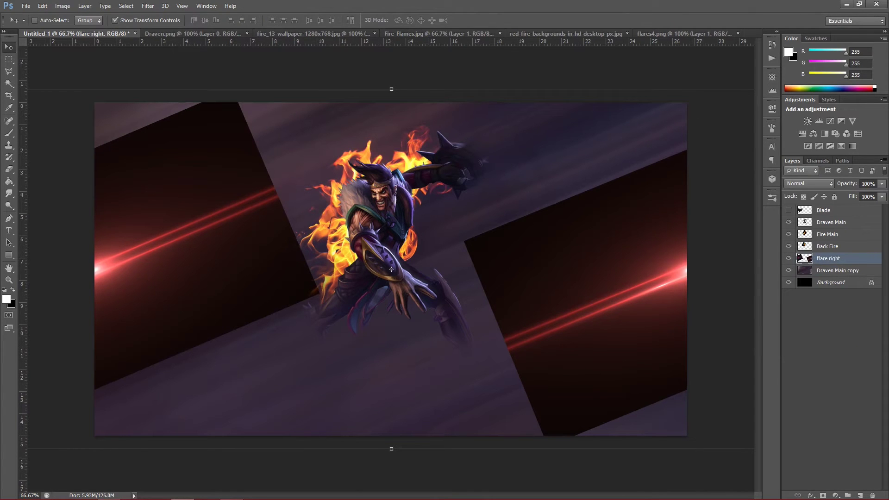
Set the merged flare layer's blend mode to Linear Dodge (Add)
double_click(860, 258)
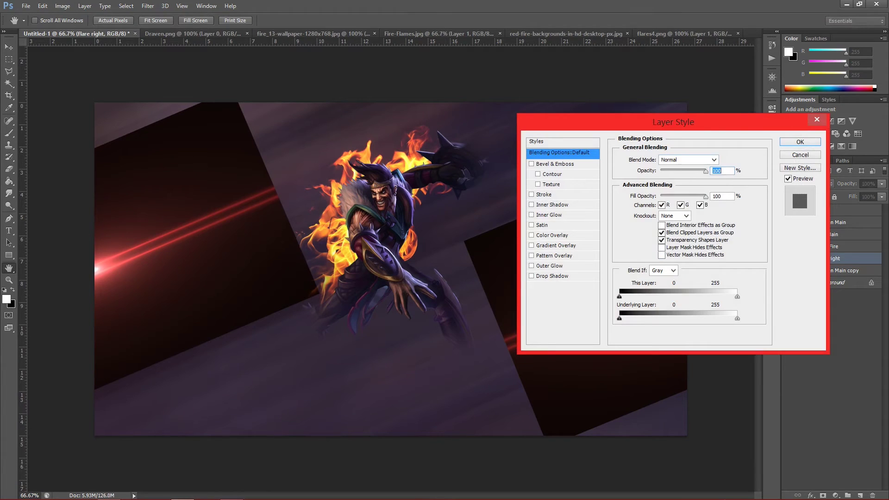
left_click(689, 159)
left_click(681, 281)
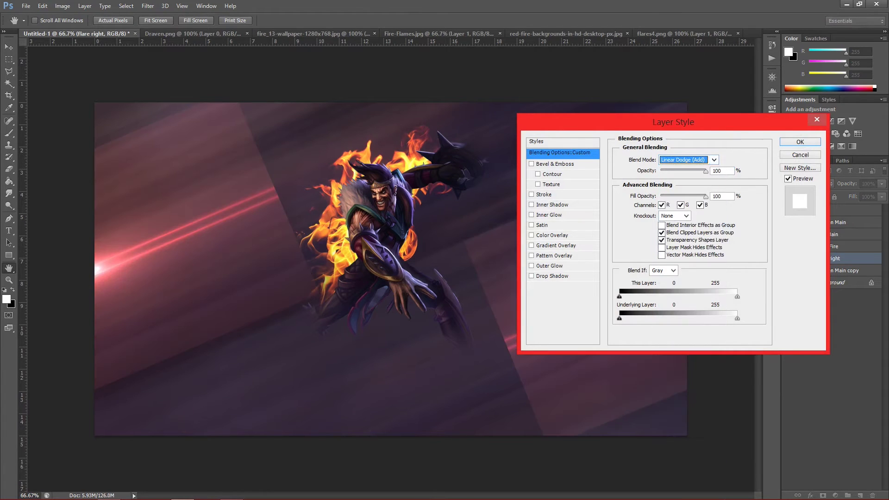
key("Return")
key("v")
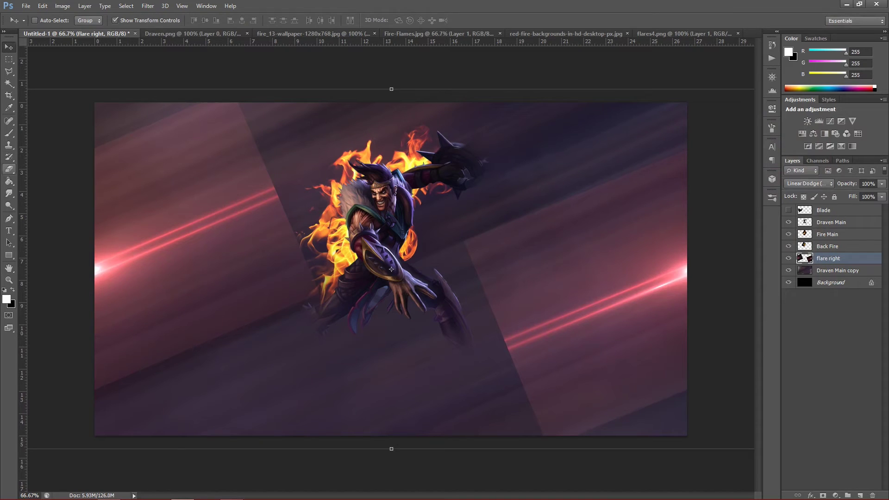
Try to fade out the left flare's hard edges with a 288 px Eraser, and undo the strokes
left_click(9, 169)
left_click_drag(59, 117, 202, 112)
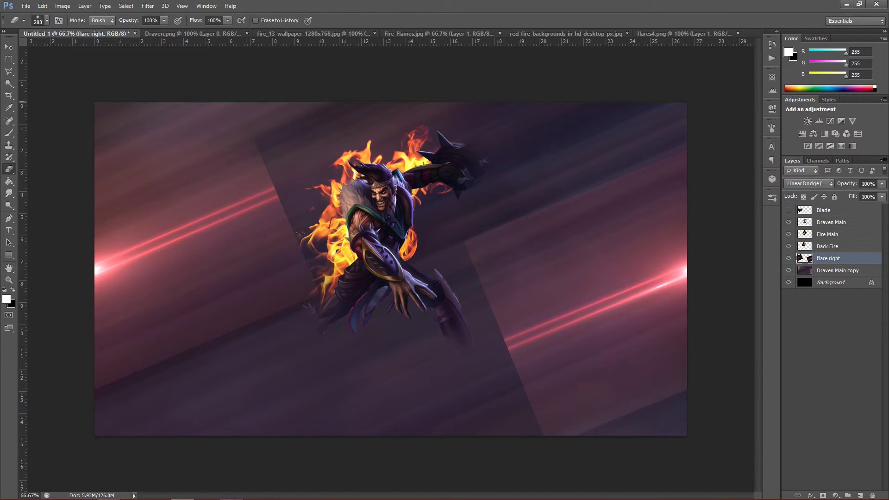
mouse_move(299, 156)
left_mouse_down()
mouse_move(302, 199)
mouse_move(253, 132)
left_mouse_up()
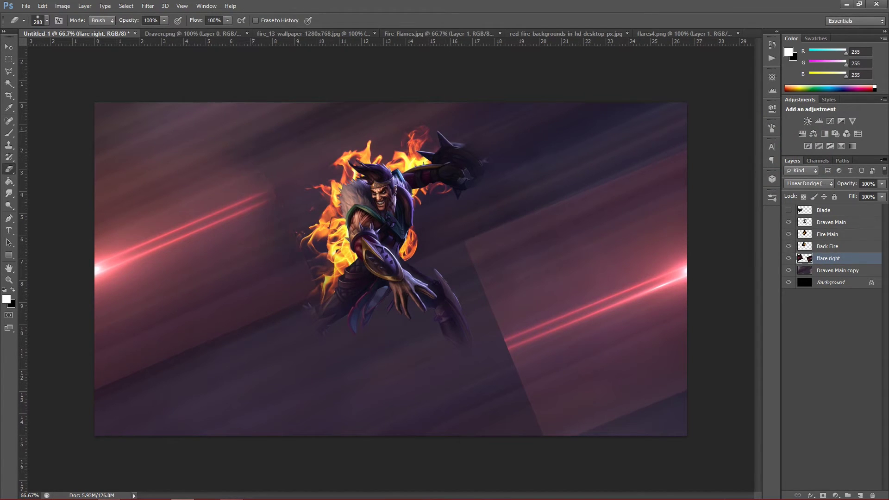
left_click_drag(320, 213, 328, 292)
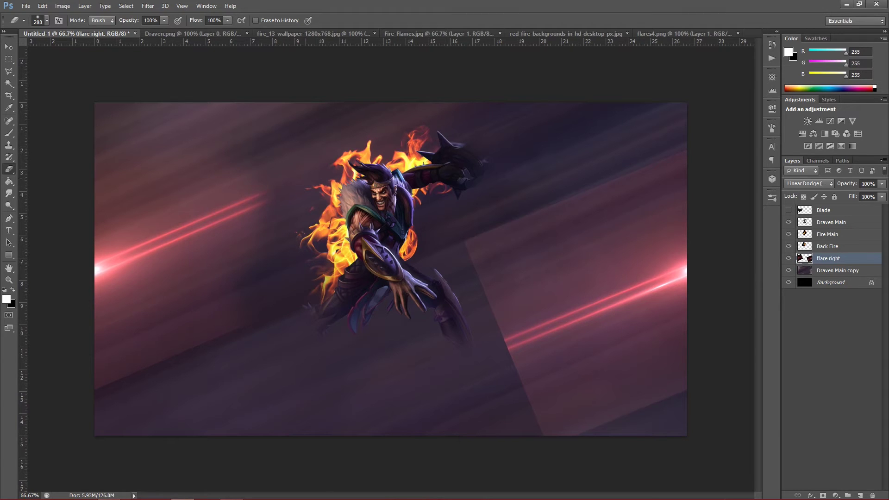
left_click_drag(218, 324, 130, 370)
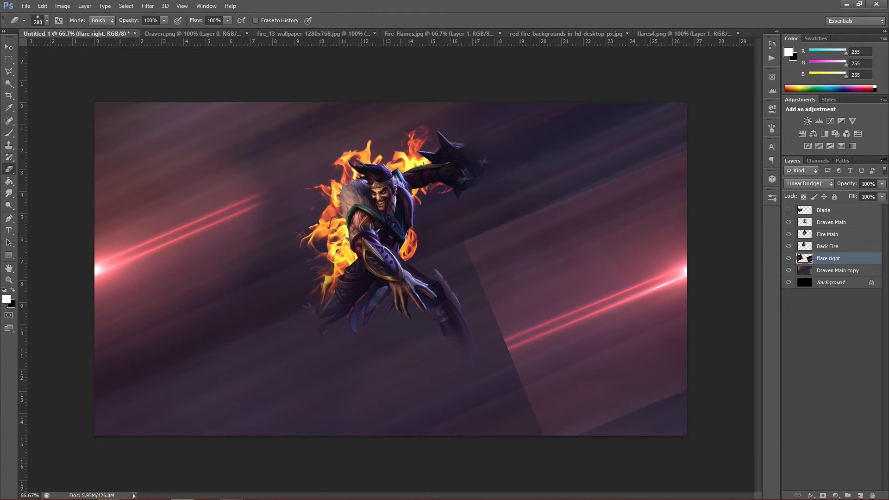
key("ctrl+z")
Enlarge the soft Eraser to 463 px at 0% hardness and fade out the left flare's hard edges
right_click(384, 406)
left_click_drag(468, 399, 475, 400)
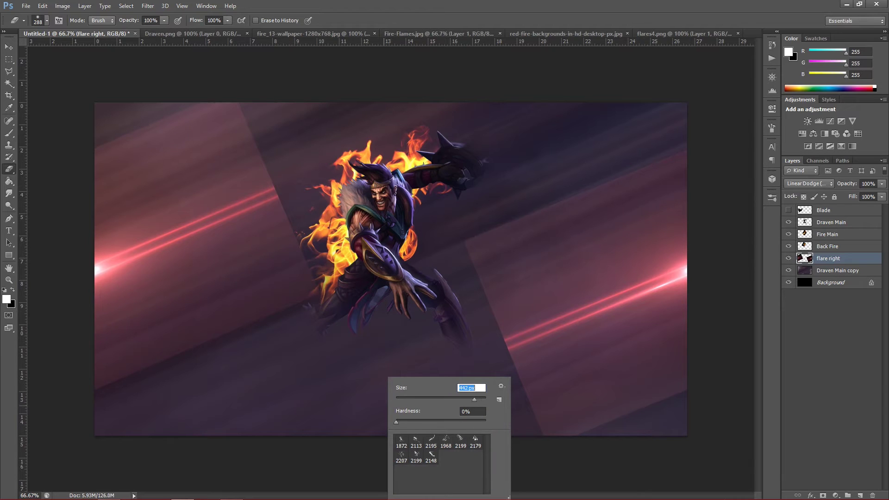
key("Return")
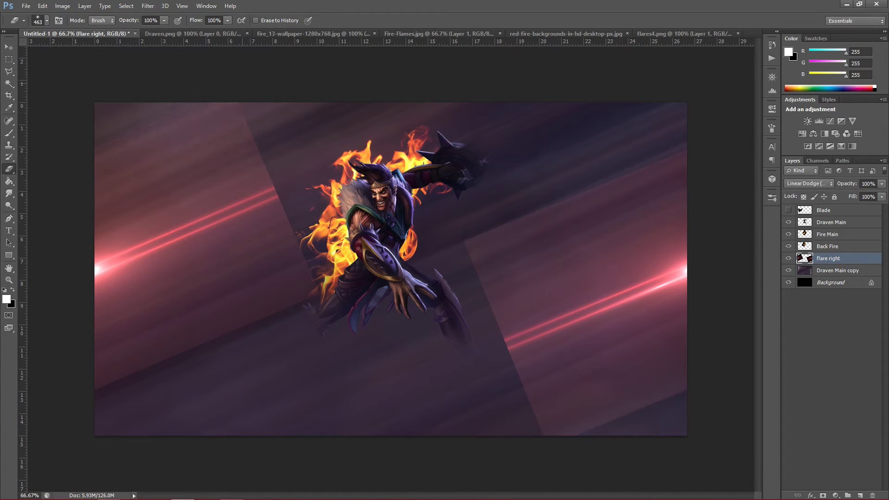
mouse_move(283, 123)
left_mouse_down()
mouse_move(317, 250)
mouse_move(253, 144)
left_mouse_up()
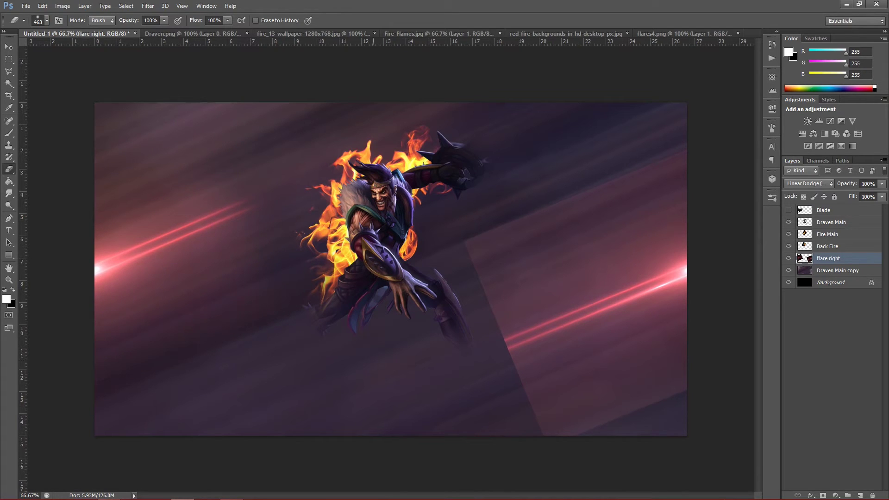
Erase the hard edges around the right-hand flare on the flare right layer so it blends into the background
left_click_drag(543, 133, 419, 327)
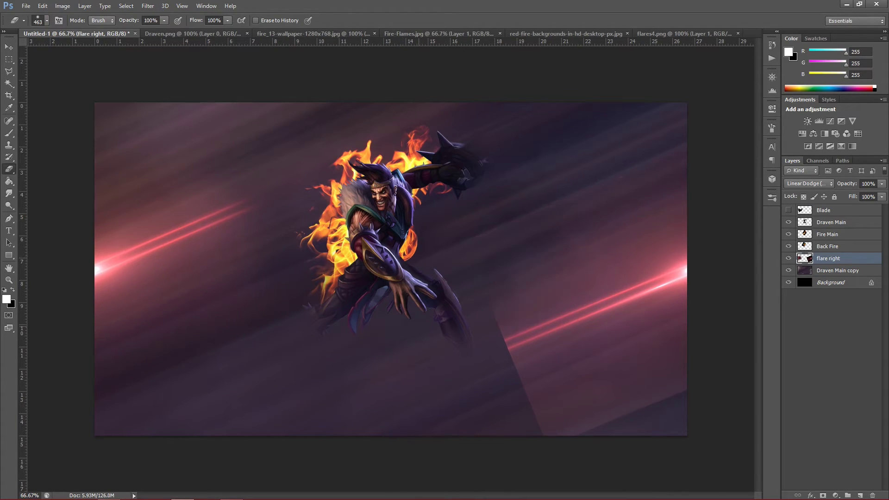
mouse_move(505, 326)
left_mouse_down()
mouse_move(523, 365)
mouse_move(648, 402)
left_mouse_up()
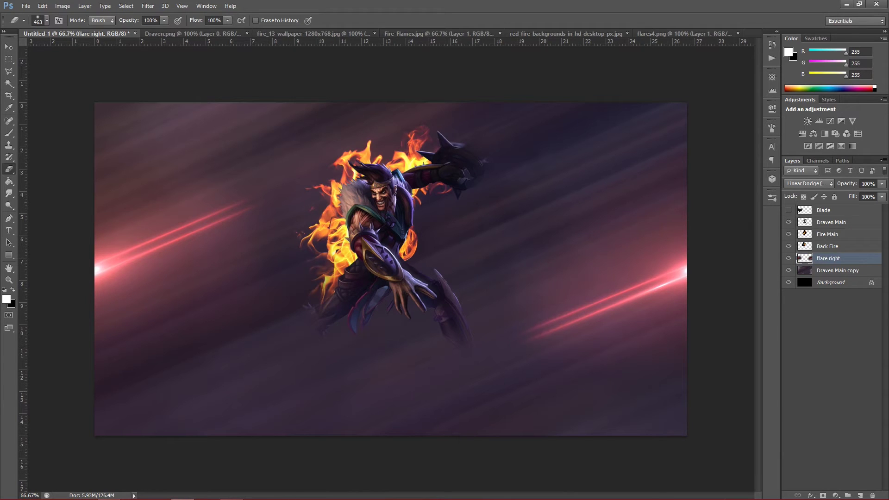
double_click(854, 258)
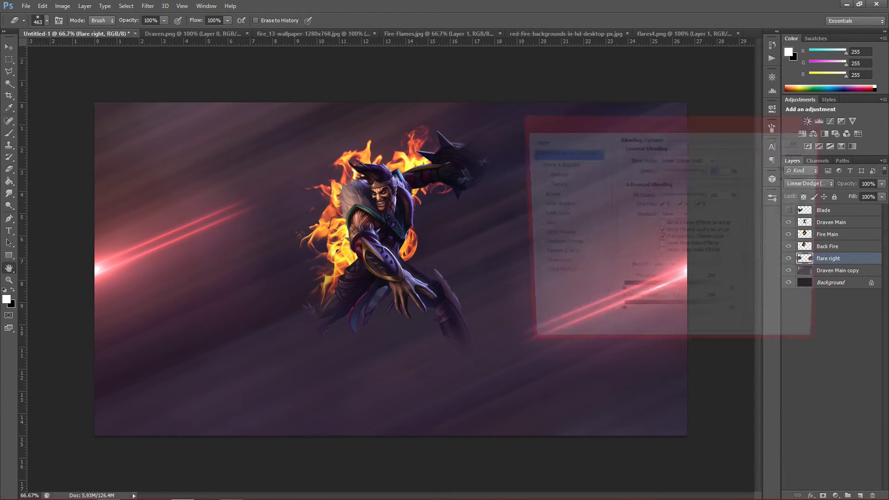
key("Return")
Try Hue/Saturation hue shifts of +18 and +5 on the flare right layer, and set the hue back to 0
left_click(63, 5)
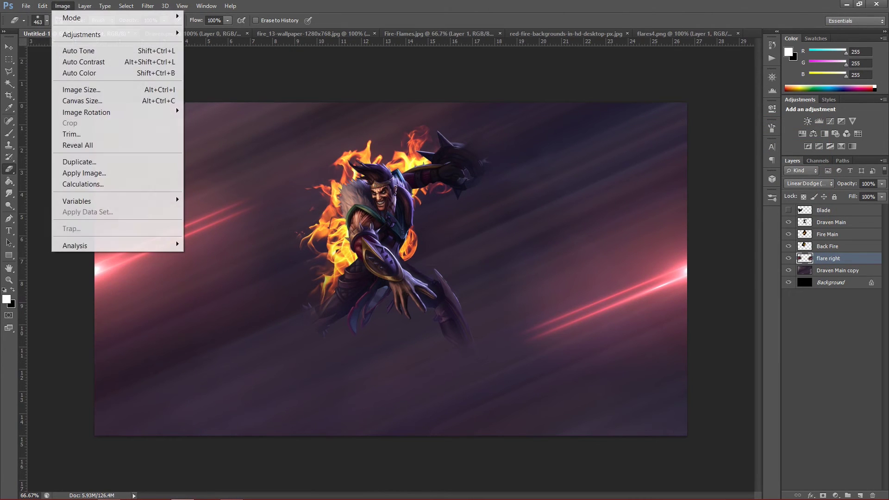
mouse_move(81, 35)
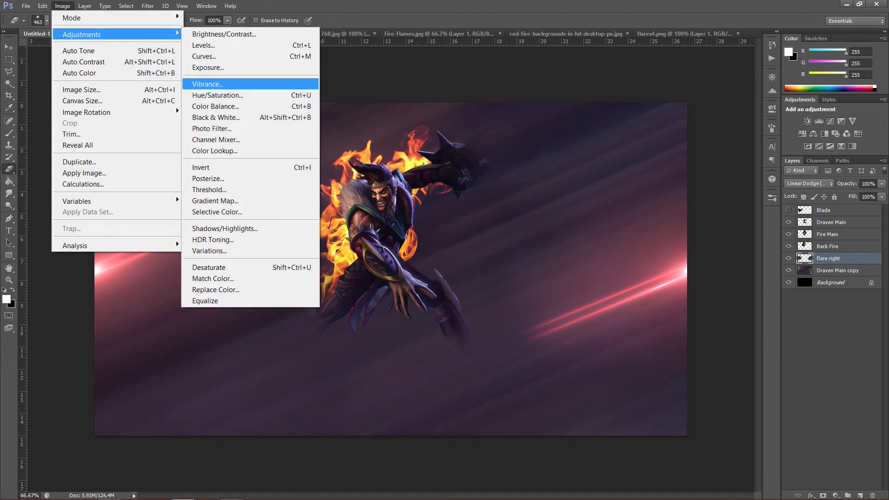
left_click(218, 95)
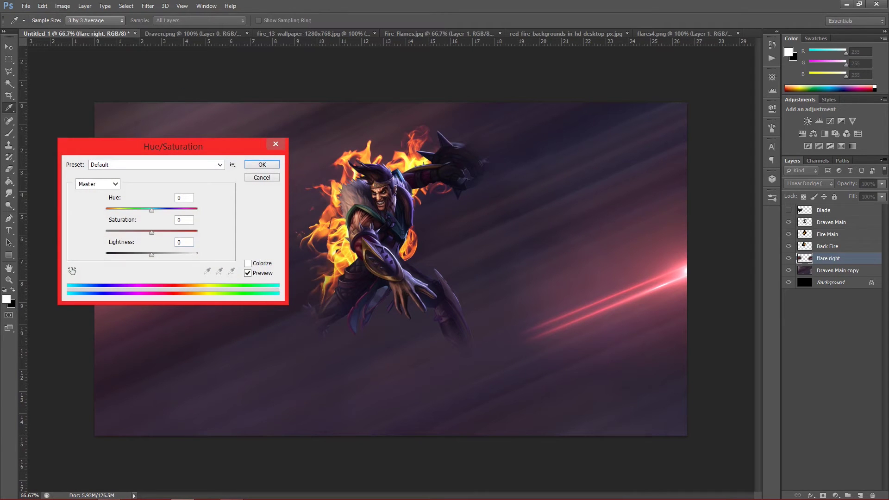
mouse_move(152, 210)
left_mouse_down()
mouse_move(193, 210)
mouse_move(118, 211)
mouse_move(176, 210)
mouse_move(158, 210)
left_mouse_up()
left_click_drag(185, 146, 442, 335)
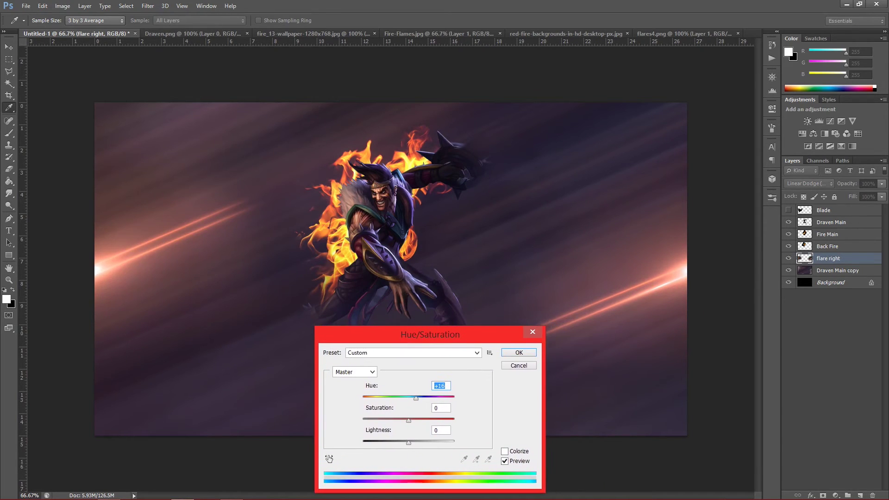
left_click_drag(416, 399, 411, 398)
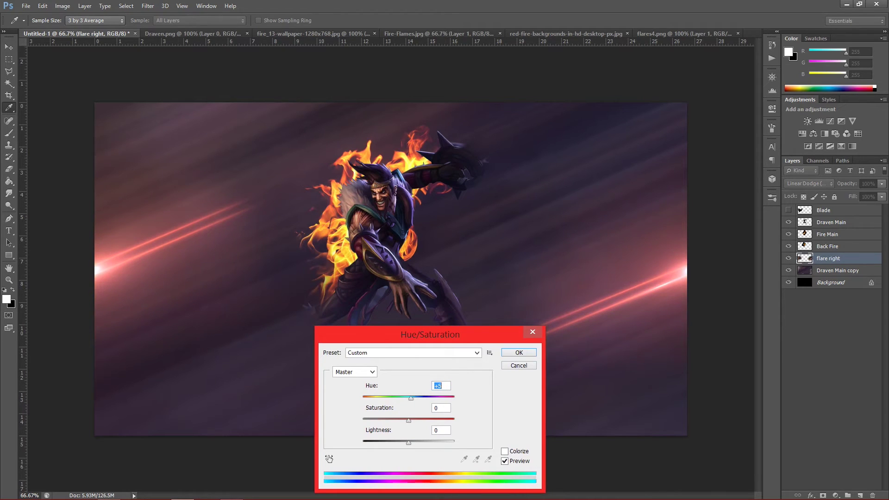
type("0")
key("Return")
key("e")
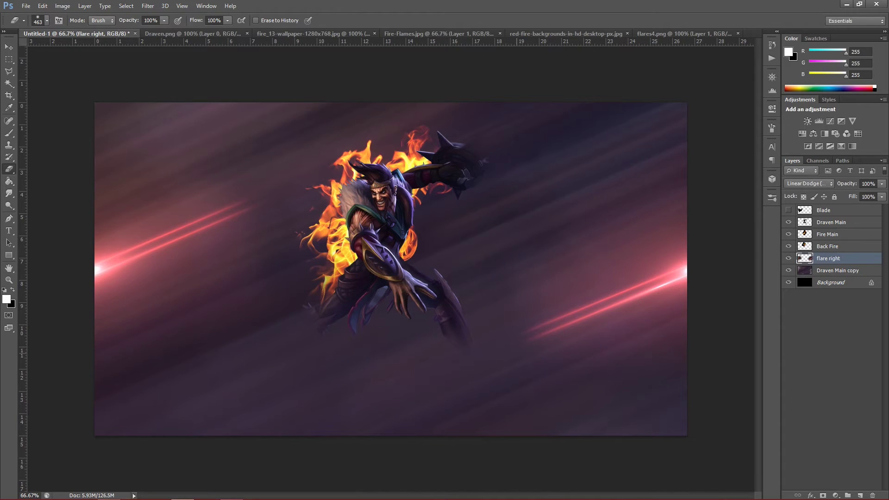
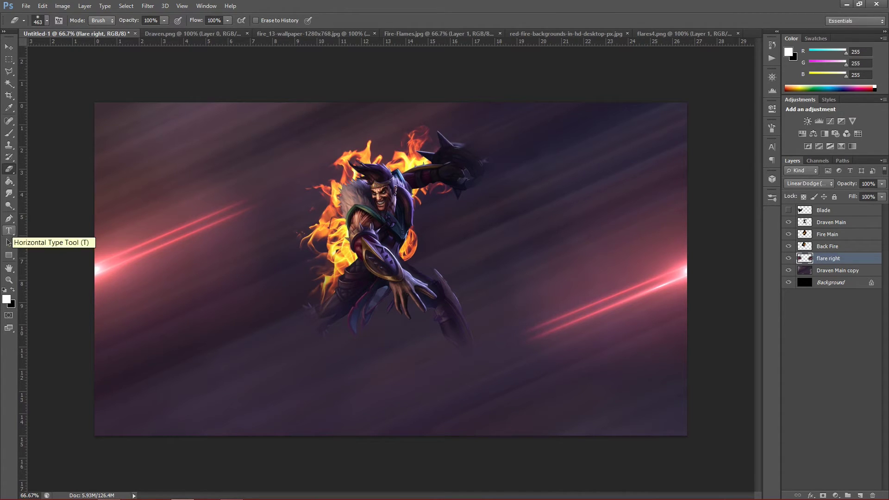
Add a white text layer reading "DRAVEN" in BigNoodleTitling at 250 pt near the lower part of the canvas
left_click(9, 231)
left_click(274, 378)
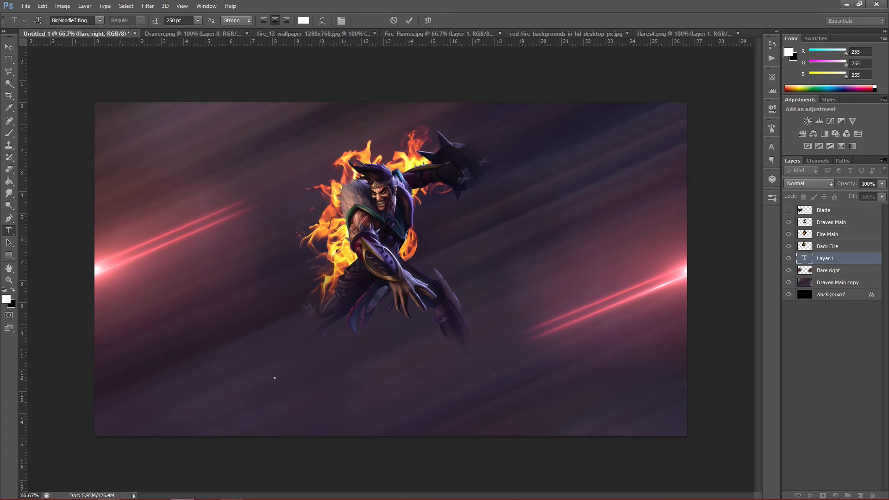
left_click(99, 21)
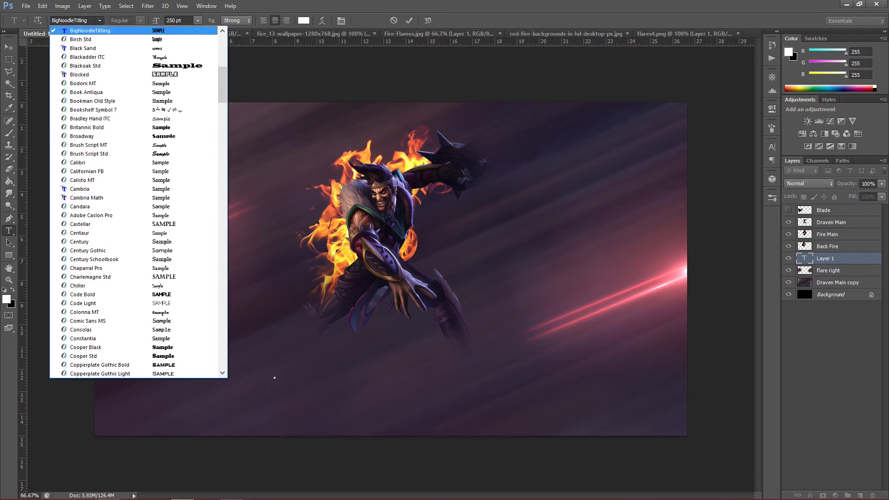
left_click(90, 31)
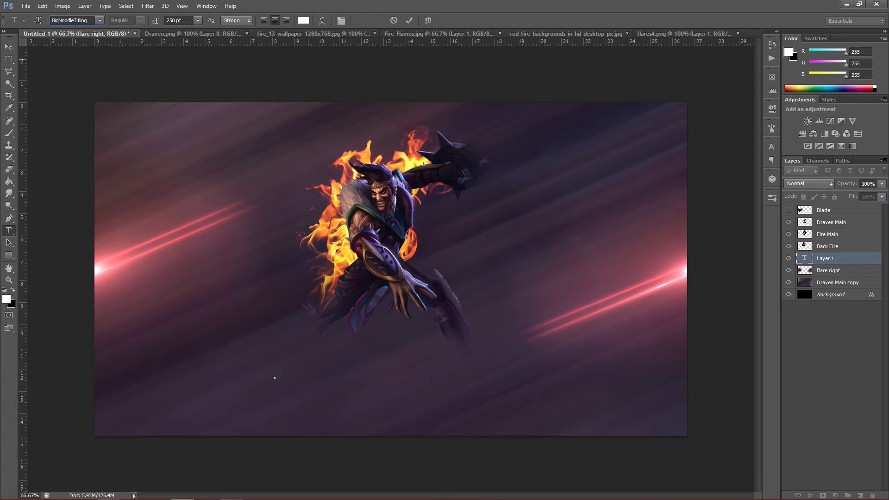
type("DRAVEN")
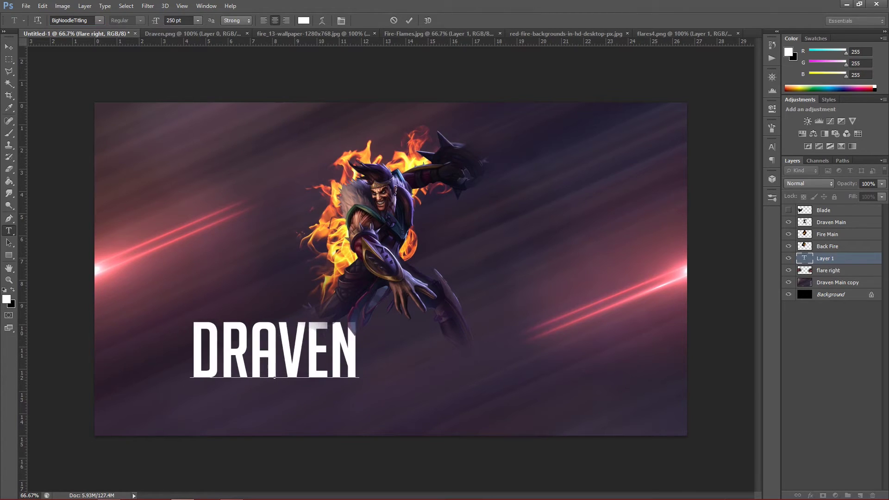
Move the DRAVEN text below the character, centre it horizontally on the canvas and lower it slightly
left_click(8, 48)
left_click_drag(225, 343, 321, 366)
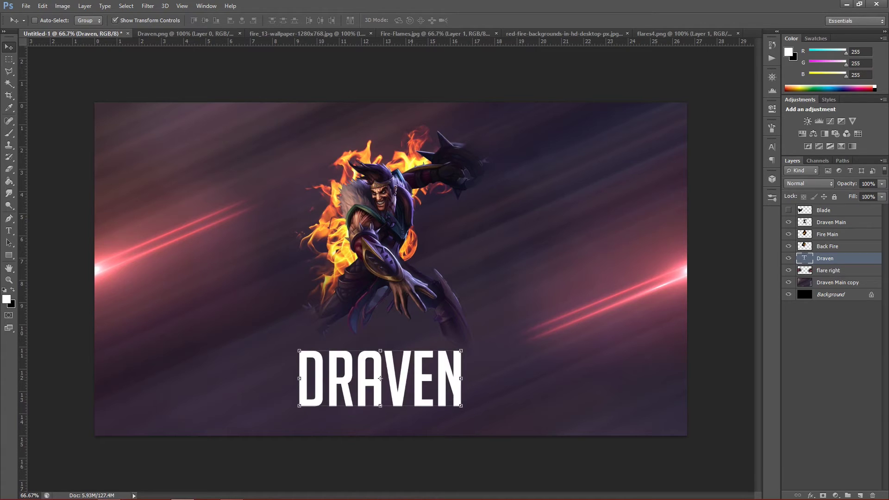
left_click_drag(411, 391, 416, 384)
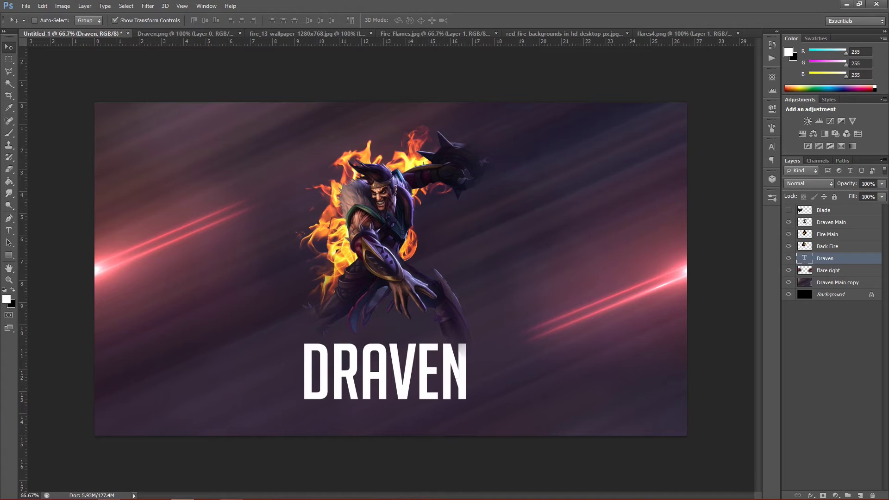
key("ctrl+a")
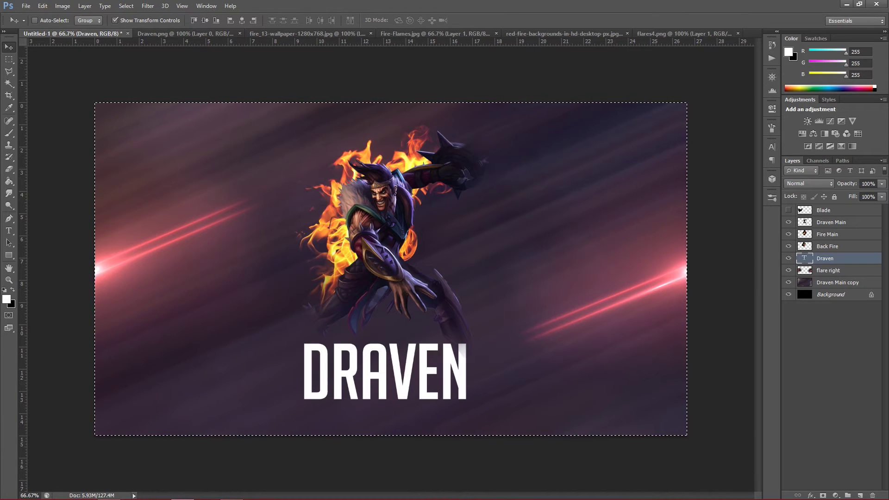
left_click(242, 20)
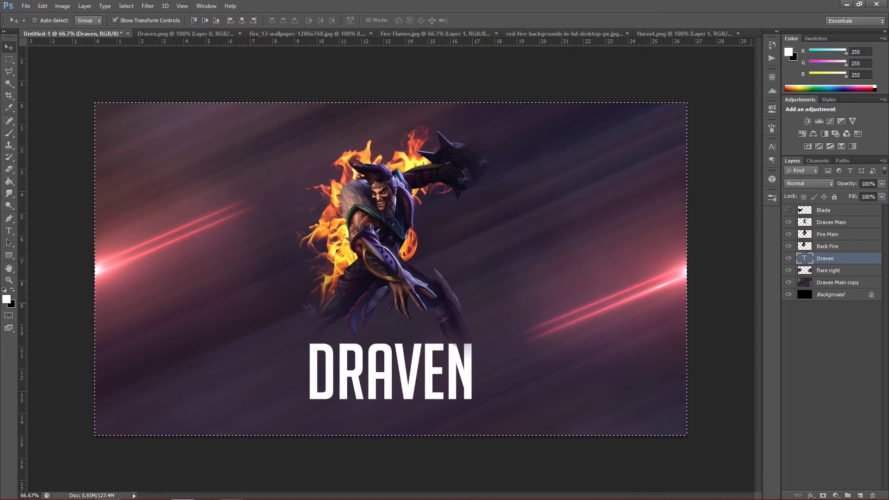
key("ctrl+d")
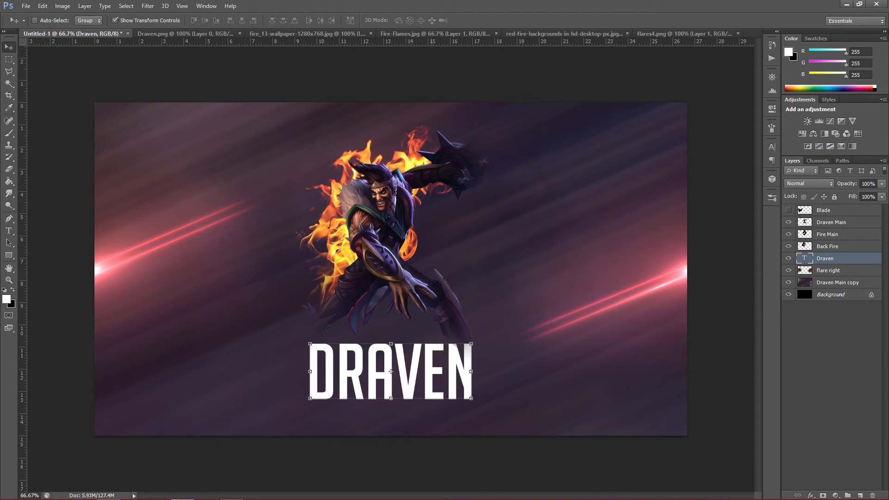
left_click_drag(391, 371, 391, 374)
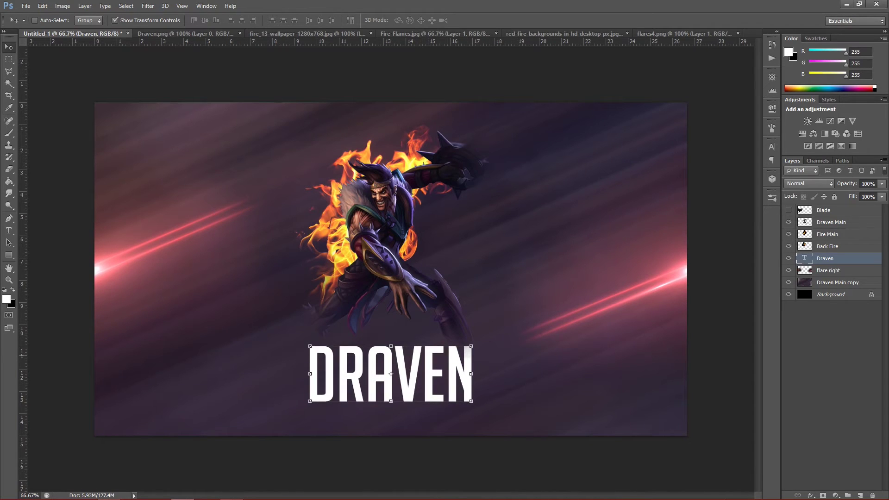
left_click_drag(391, 374, 391, 375)
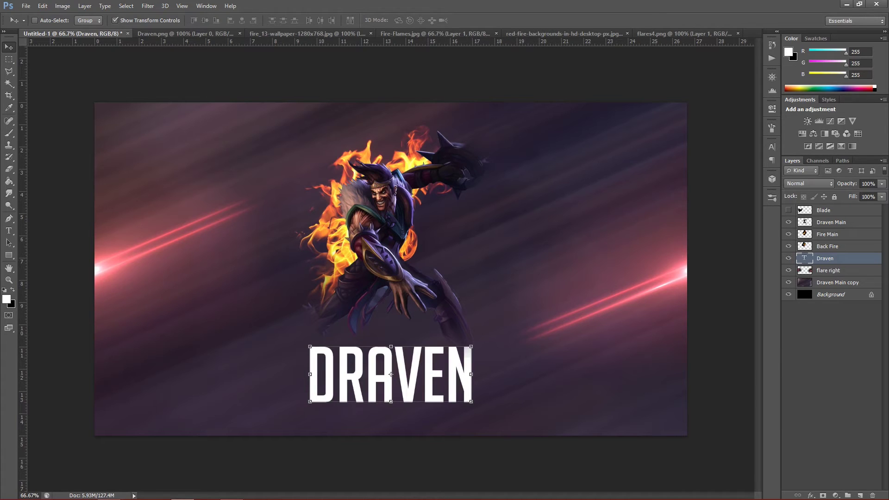
Start a free transform on the DRAVEN text and try stretching it upward
key("ctrl+t")
left_click_drag(393, 345, 394, 288)
key("ctrl+z")
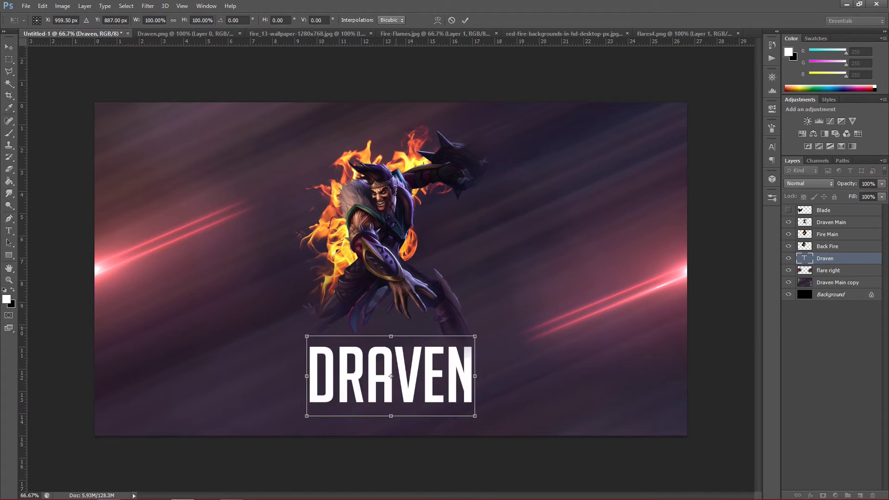
key("ctrl+z")
key("ctrl+z")
left_click_drag(391, 337, 392, 291)
key("ctrl+z")
Skew the DRAVEN text vertically by about -7 degrees so it rises to the right, shift it slightly left and down, and apply the transformation
right_click(422, 201)
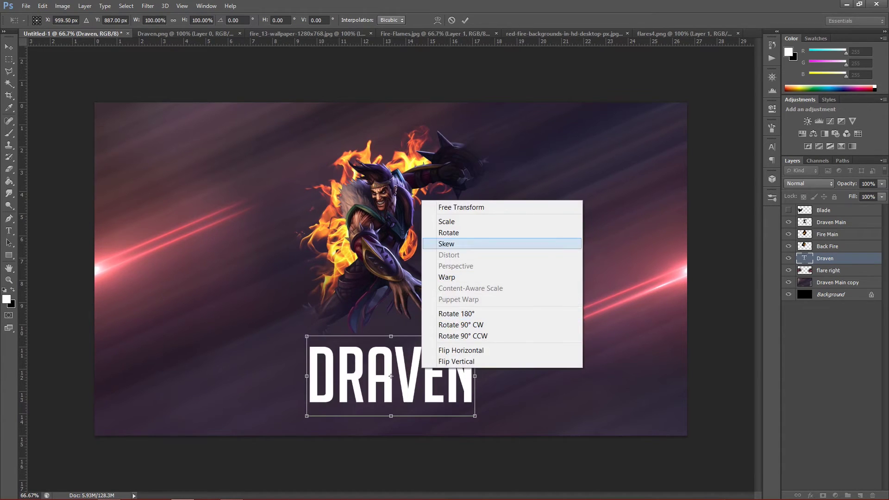
left_click(447, 245)
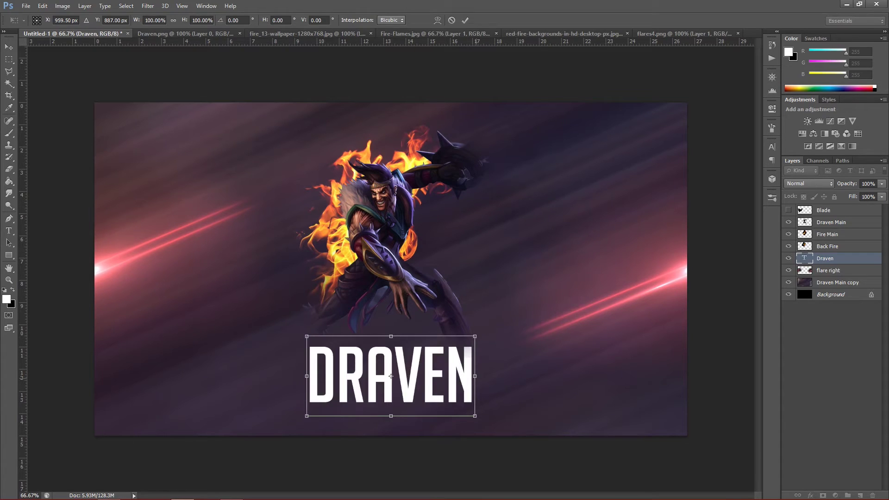
left_click_drag(475, 376, 469, 356)
left_click_drag(392, 366, 379, 379)
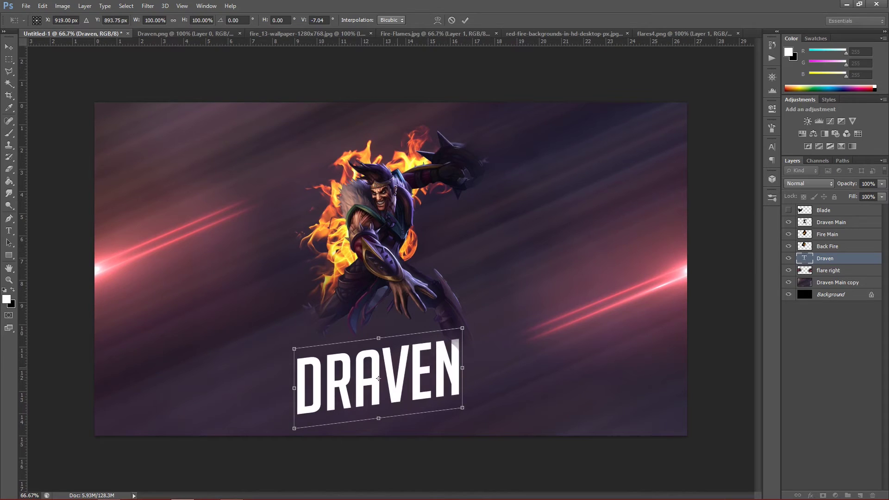
key("v")
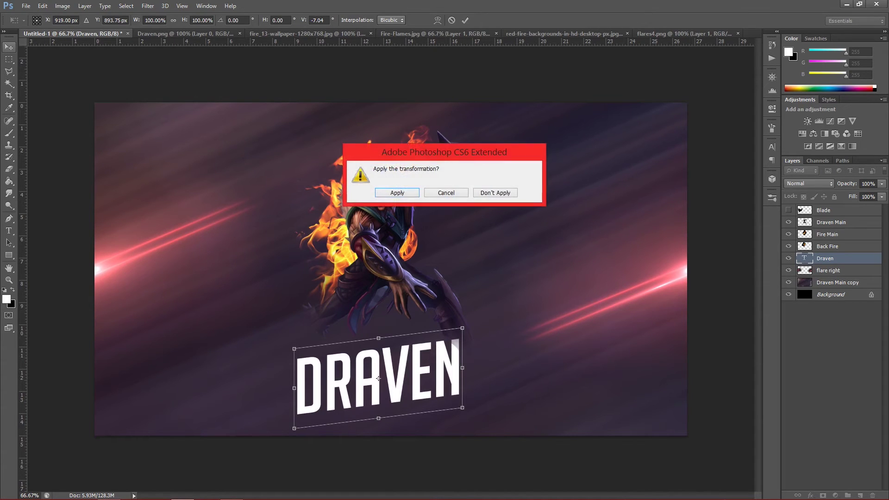
key("Return")
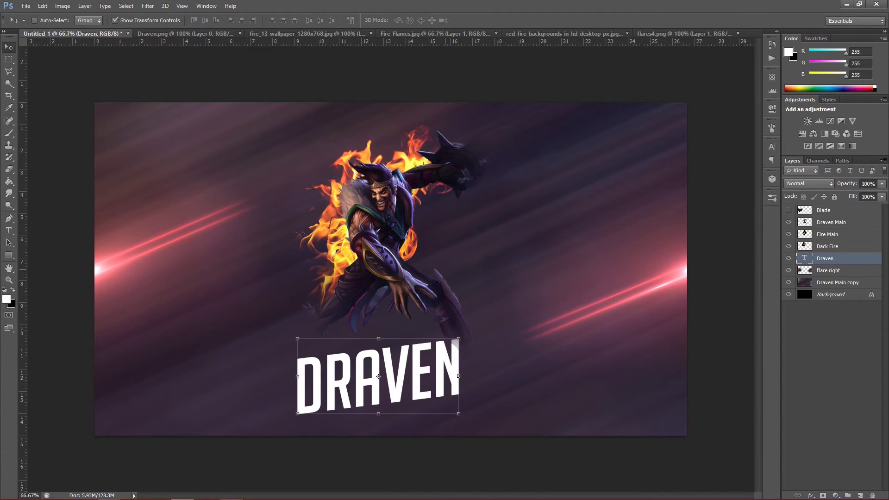
Select the Back Fire, Fire Main and Draven Main layers together and nudge them up about 38 pixels, away from the title text
key("alt+bracketright")
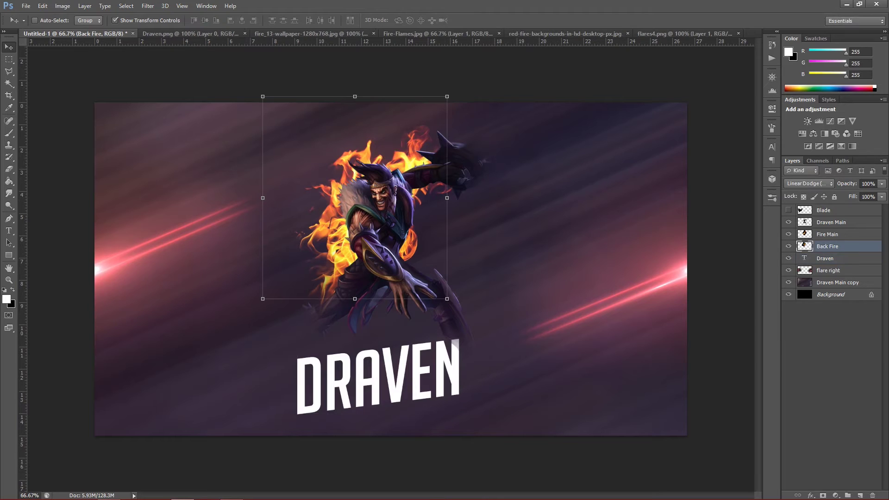
key("alt+shift+bracketright")
key("alt+shift+bracketright")
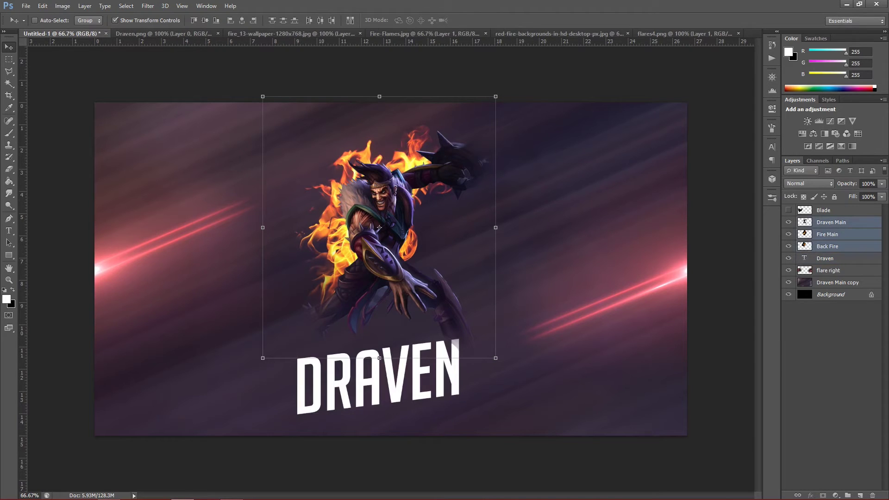
key("Up")
key("Up")
key("Up")
key("Up")
key("Up")
key("Up")
key("Up")
key("Up")
key("Up")
key("Up")
key("Up")
key("Up")
key("Up")
key("Up")
key("Up")
key("Up")
key("Up")
key("Up")
key("Up")
key("Up")
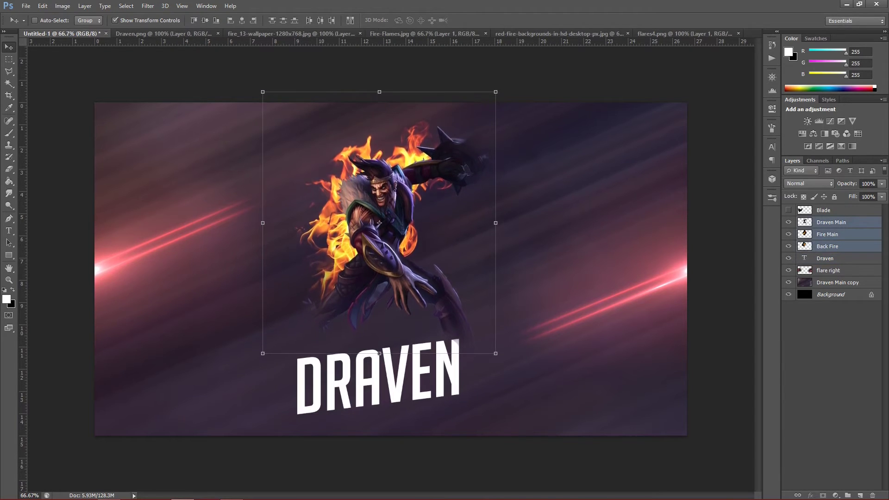
key("Up")
key("Up")
key("Up")
key("Up")
key("Up")
key("Up")
key("Up")
key("Up")
key("Up")
key("Up")
key("Up")
key("Up")
key("Up")
key("Up")
key("Up")
key("Up")
key("Up")
key("Up")
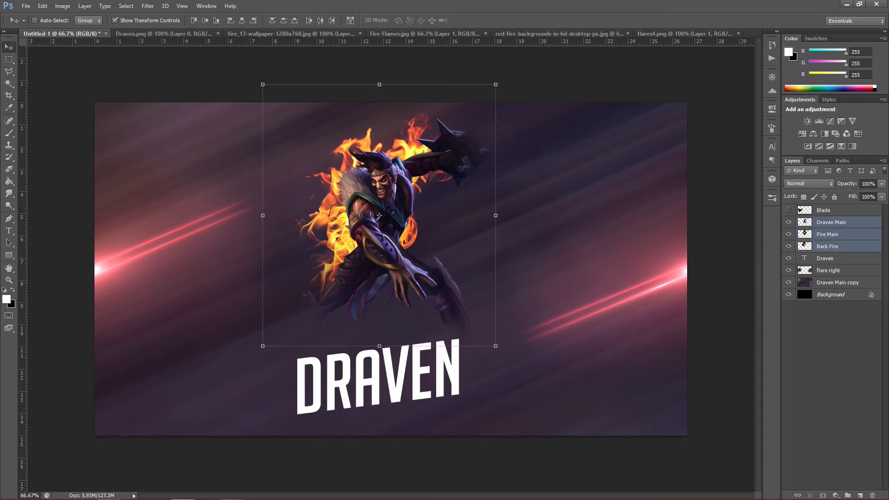
Add a text layer reading "The glorious executioner" over the DRAVEN title, correcting the misspelled letter in the last word
left_click(378, 377, "ctrl")
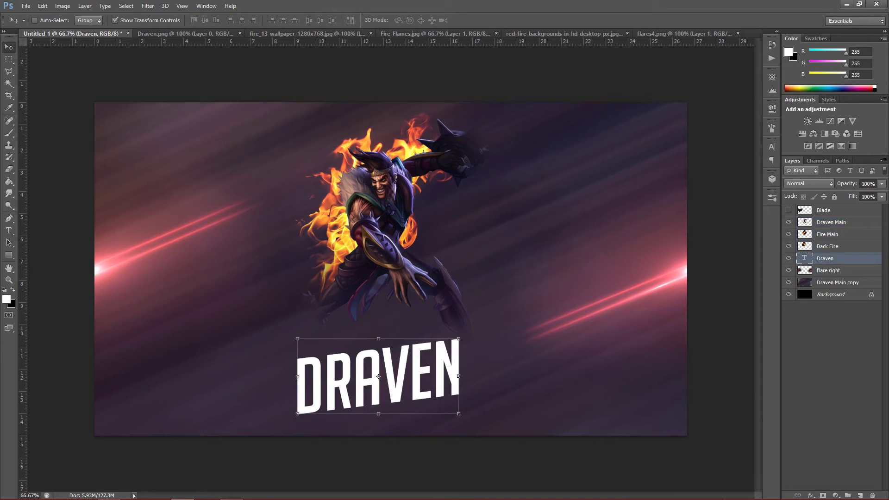
key("t")
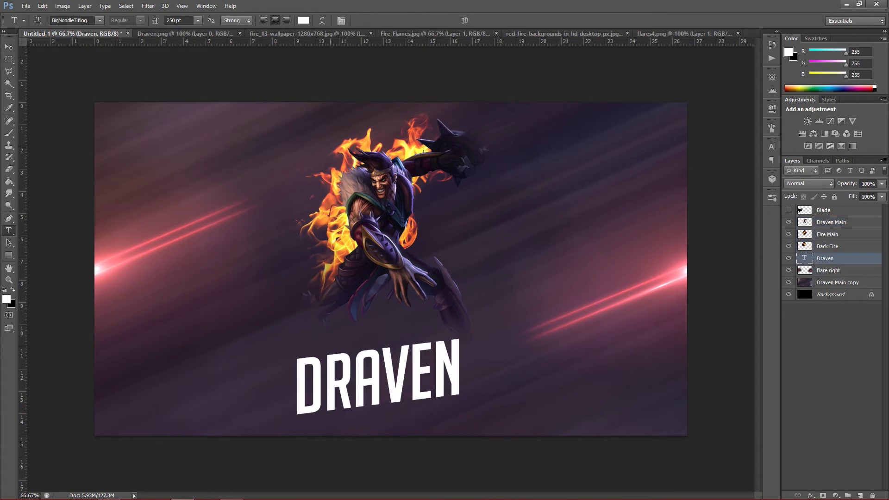
left_click(330, 424)
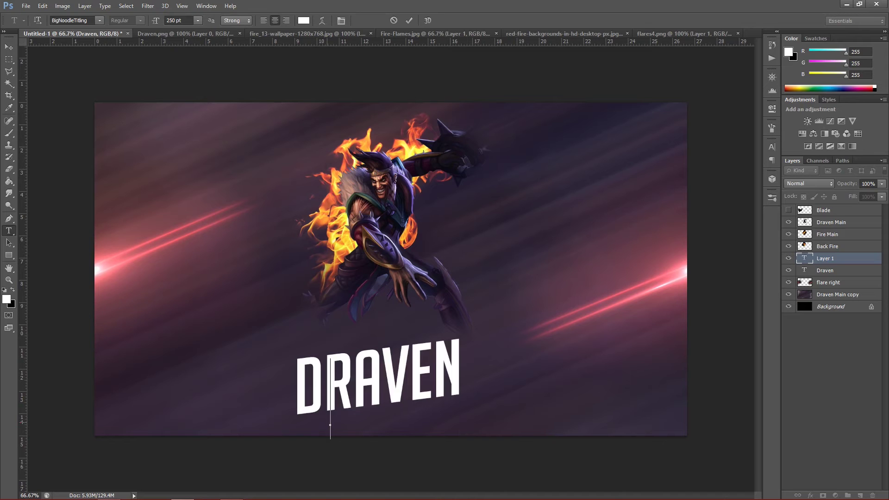
type("THE GLORIOUS EXOC")
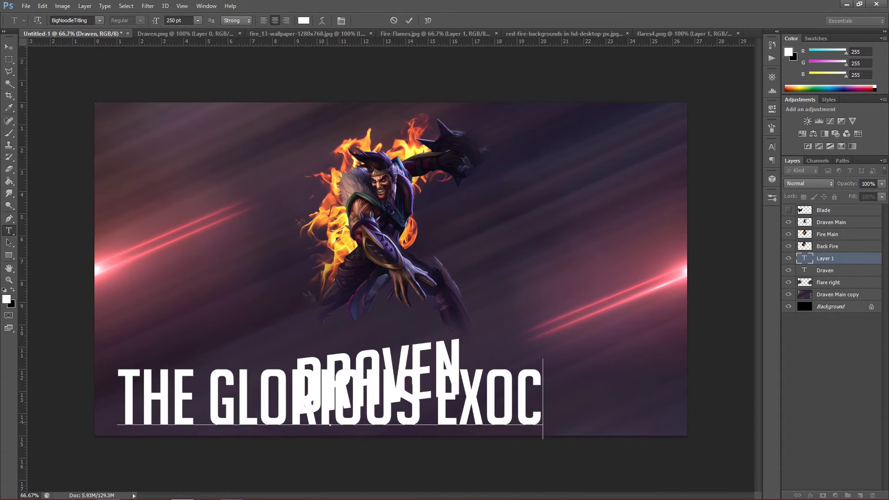
type("UTIONER")
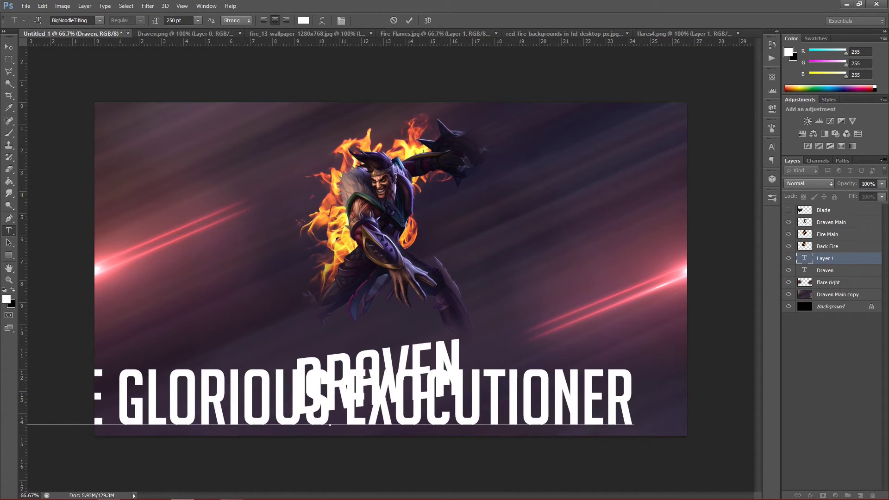
left_click(419, 379)
key("BackSpace")
type("E")
left_click(9, 46)
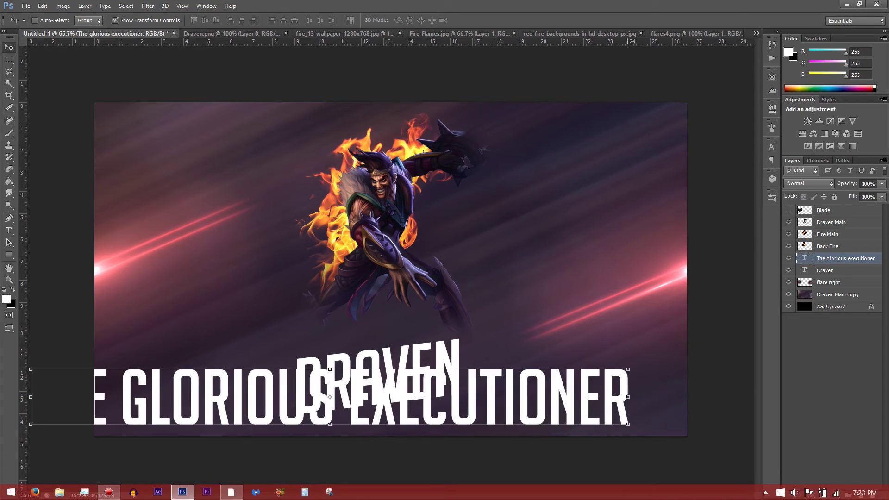
left_click_drag(330, 397, 291, 398)
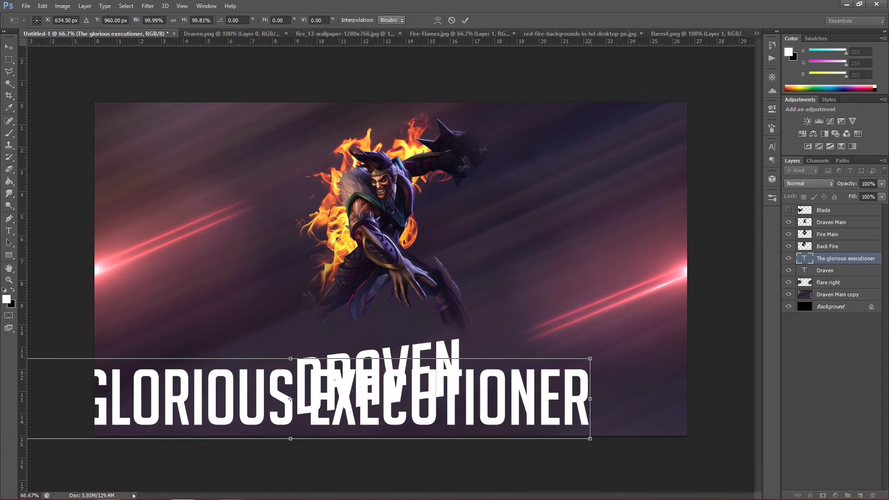
key("t")
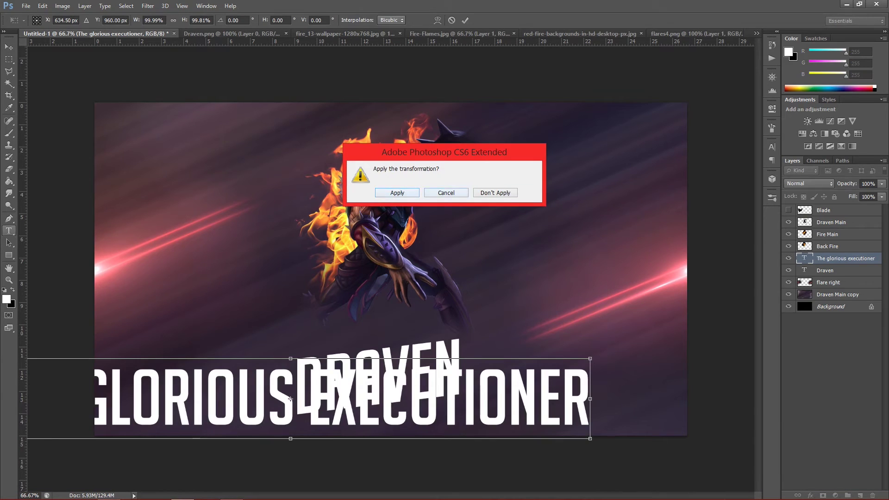
left_click(495, 193)
Reduce the whole "The glorious executioner" text to 72 pt and move it right, along the lower edge of the DRAVEN title
left_click(398, 411)
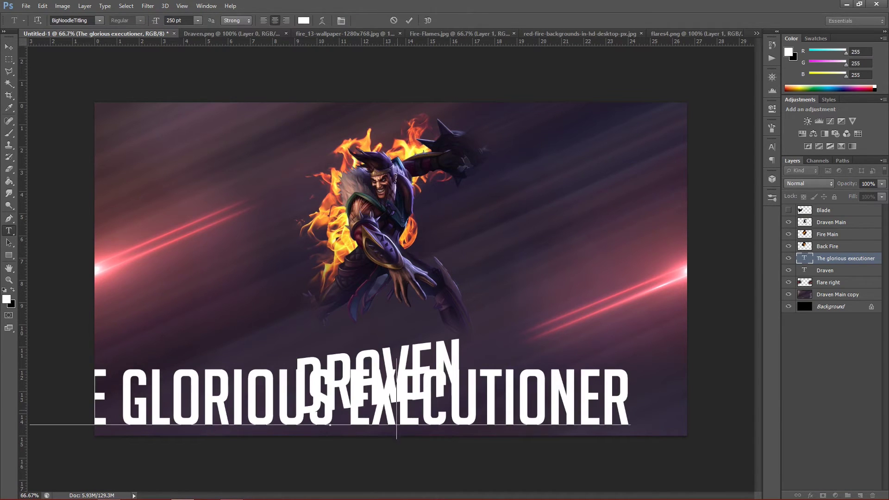
key("ctrl+a")
left_click(197, 20)
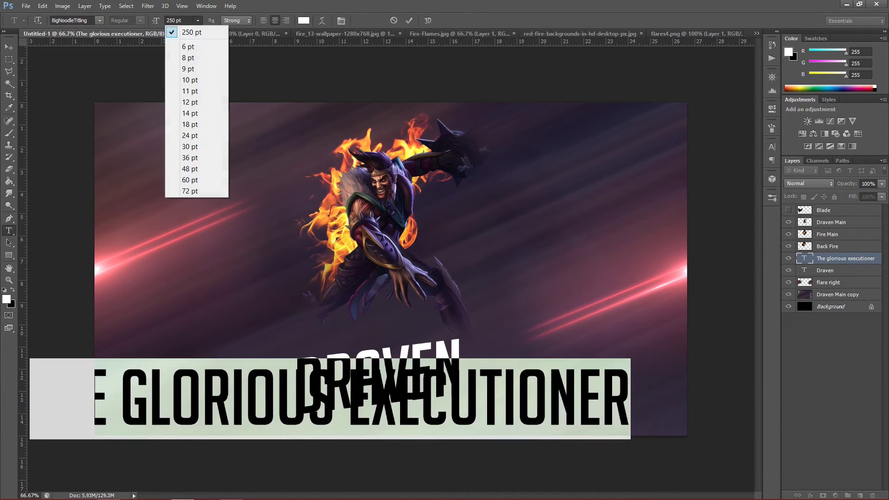
left_click(197, 191)
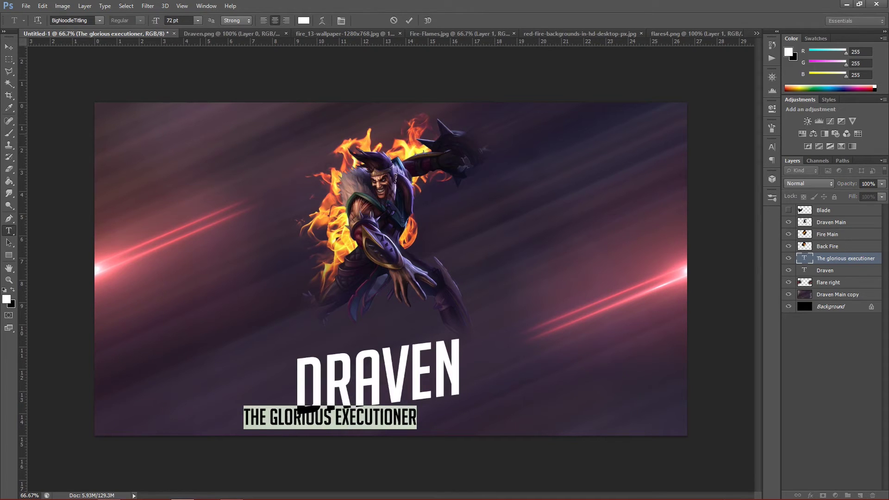
left_click(9, 47)
left_click_drag(295, 399, 337, 396)
Set the subtitle's font size to 65 pt and shift it slightly right and down, directly beneath the DRAVEN title
key("t")
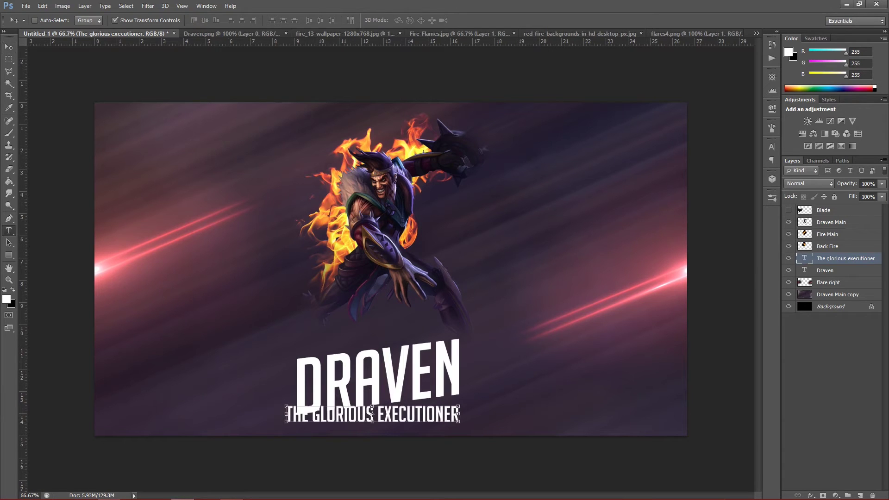
left_click(398, 414)
key("ctrl+a")
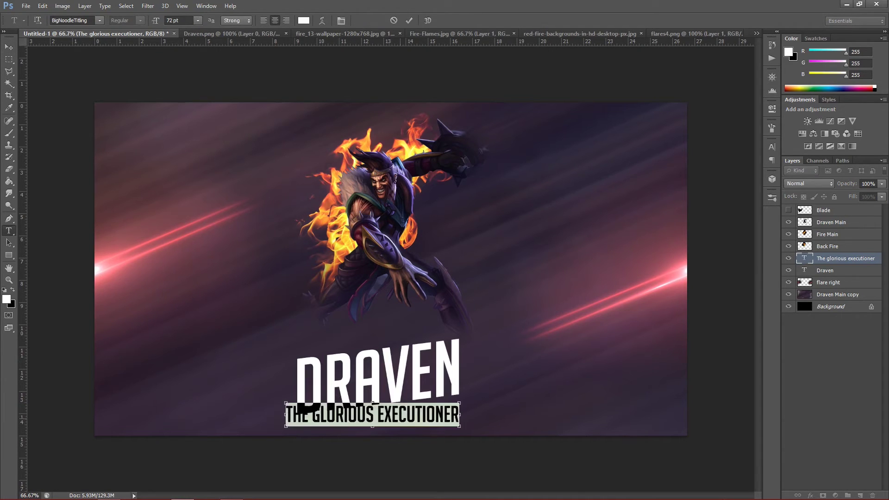
left_click(181, 20)
key("BackSpace")
key("BackSpace")
key("BackSpace")
key("BackSpace")
type("60")
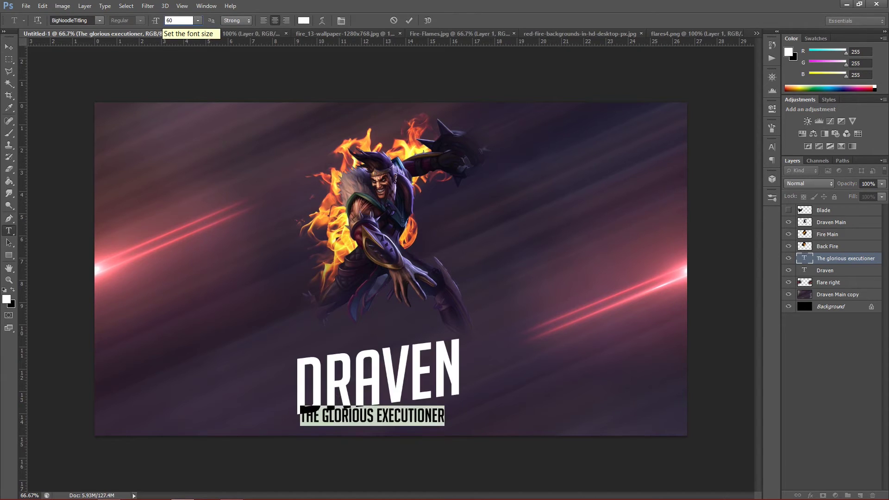
key("BackSpace")
type("5")
key("Return")
left_click(9, 47)
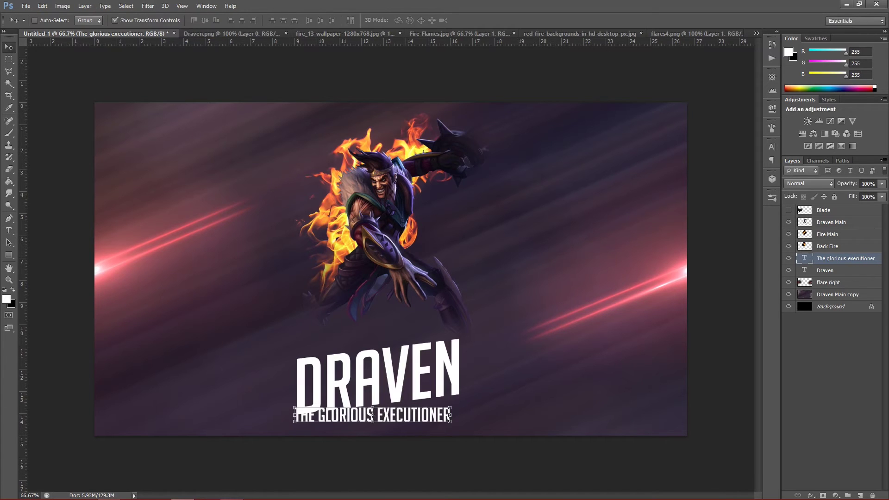
left_click_drag(372, 415, 378, 422)
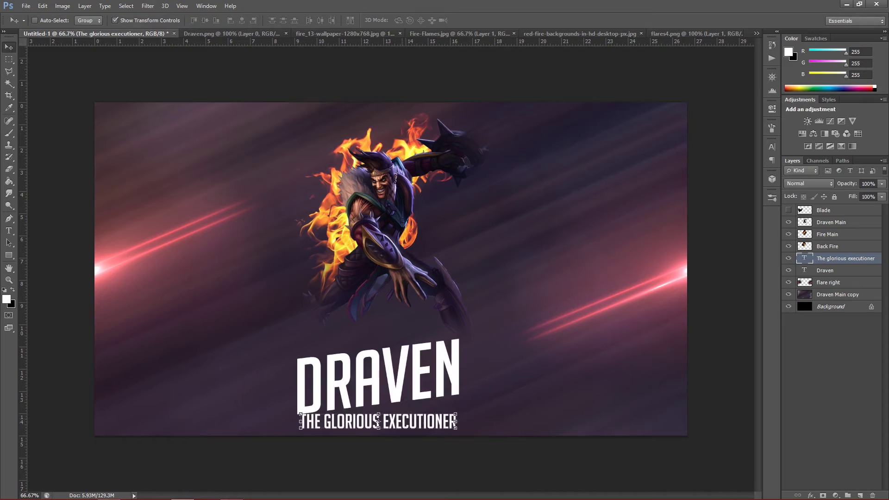
Skew the subtitle vertically by about -6.8 degrees to follow the DRAVEN title's slant, apply the transformation and lower the text slightly
right_click(446, 420)
left_click(403, 420)
key("ctrl+t")
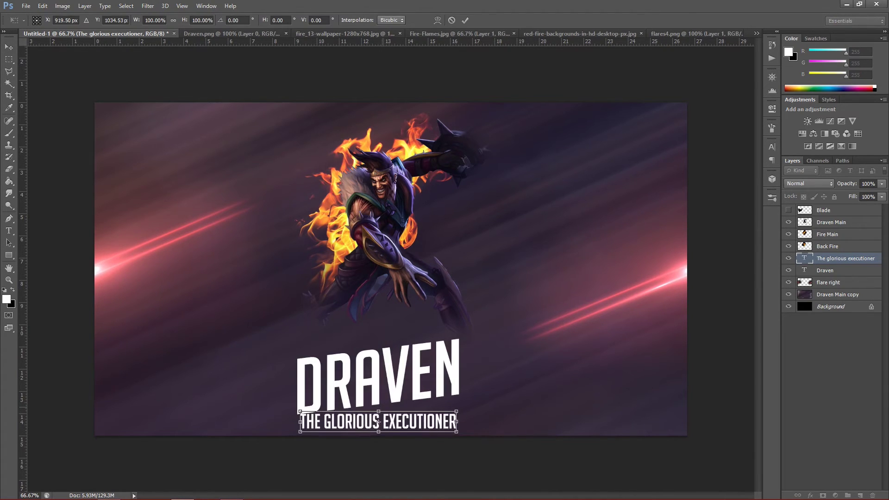
right_click(394, 421)
left_click(420, 296)
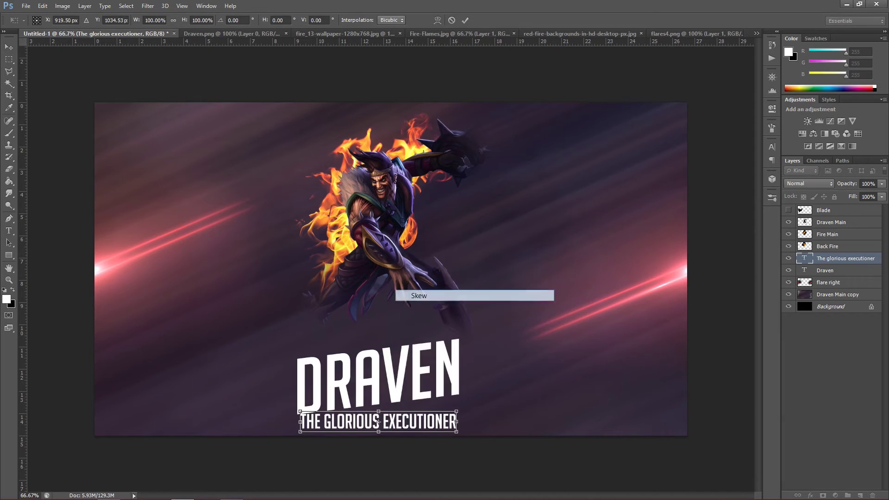
left_click_drag(456, 422, 458, 402)
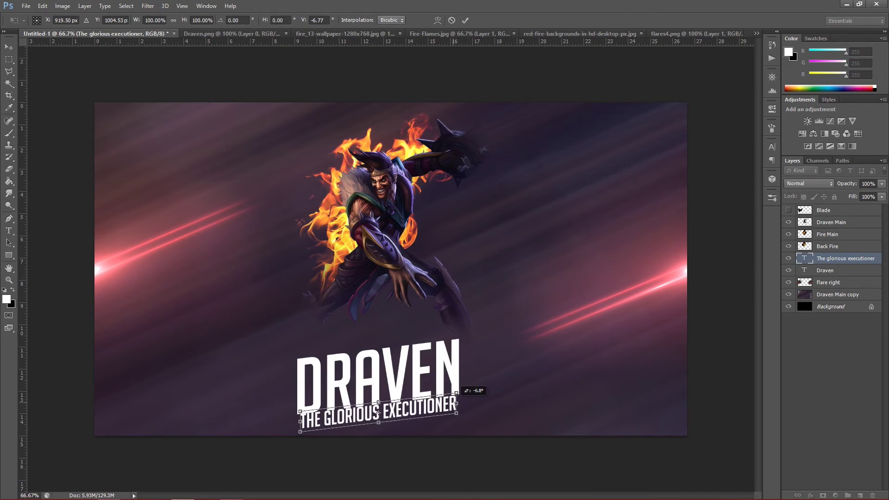
left_click_drag(457, 402, 458, 402)
key("v")
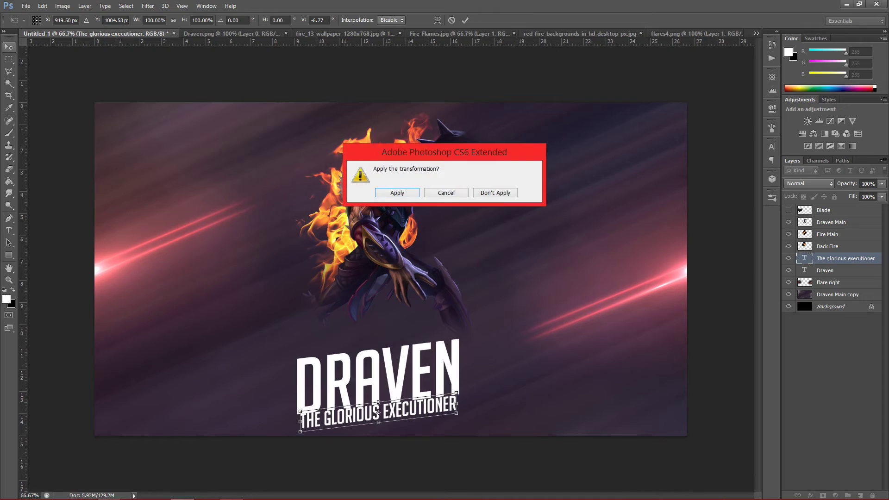
key("Return")
left_click_drag(379, 412, 379, 416)
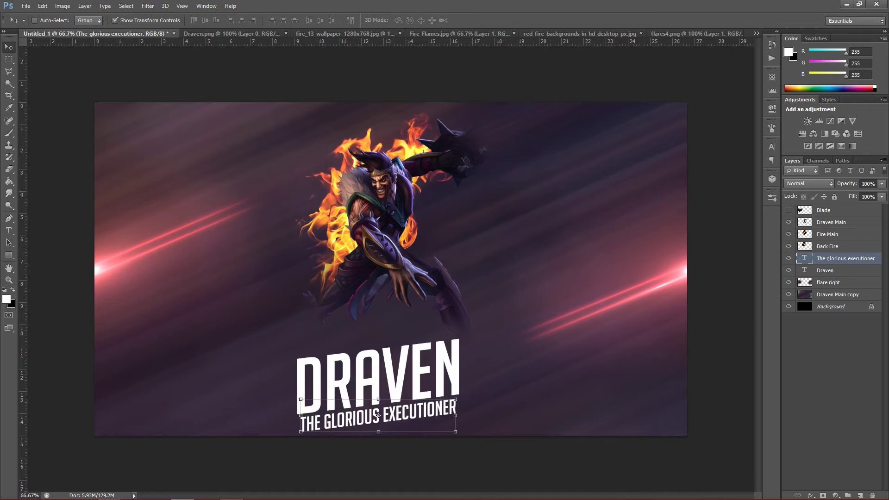
left_click(833, 282)
left_click(832, 271)
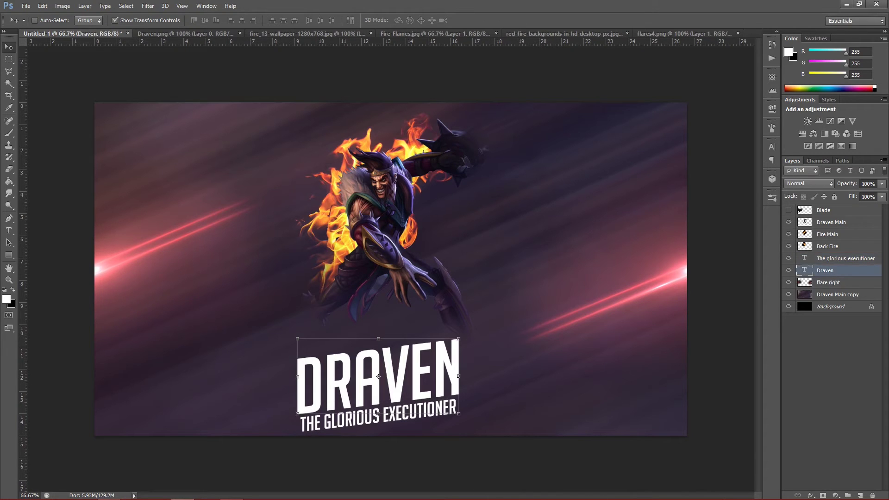
left_click(833, 247)
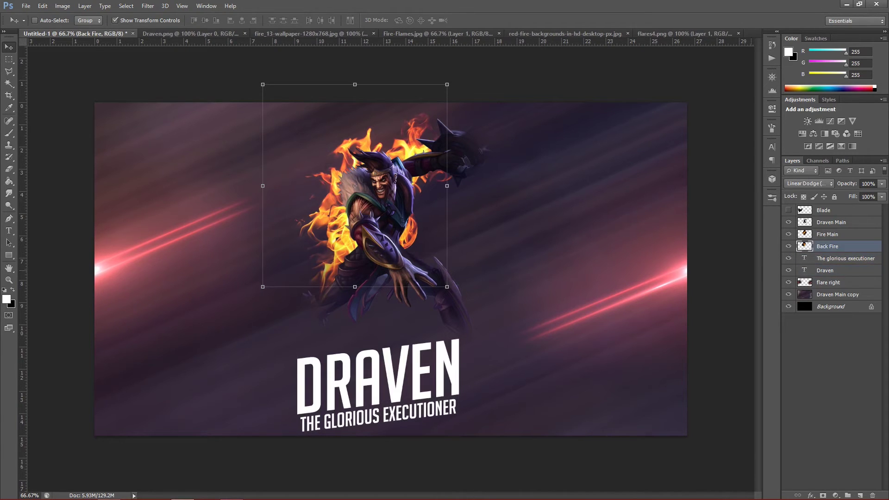
left_click(833, 271)
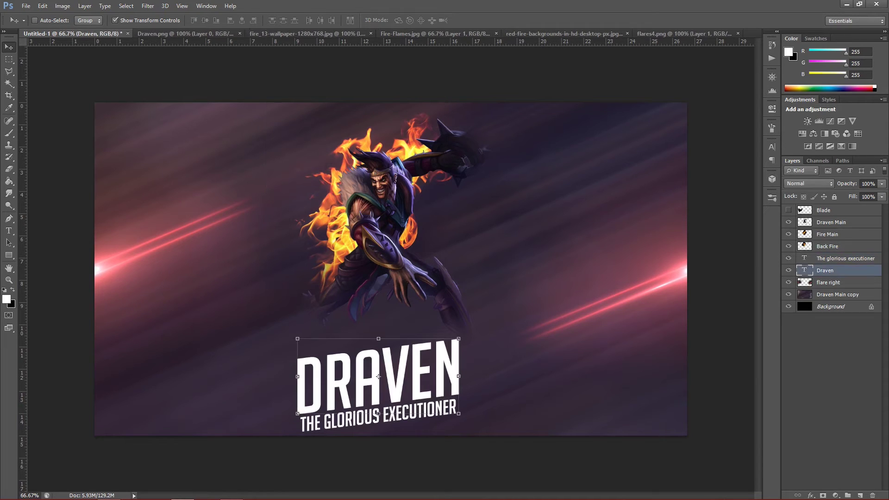
Change the blend mode of the "The glorious executioner" layer to Overlay in its layer style
left_click(379, 416, "ctrl")
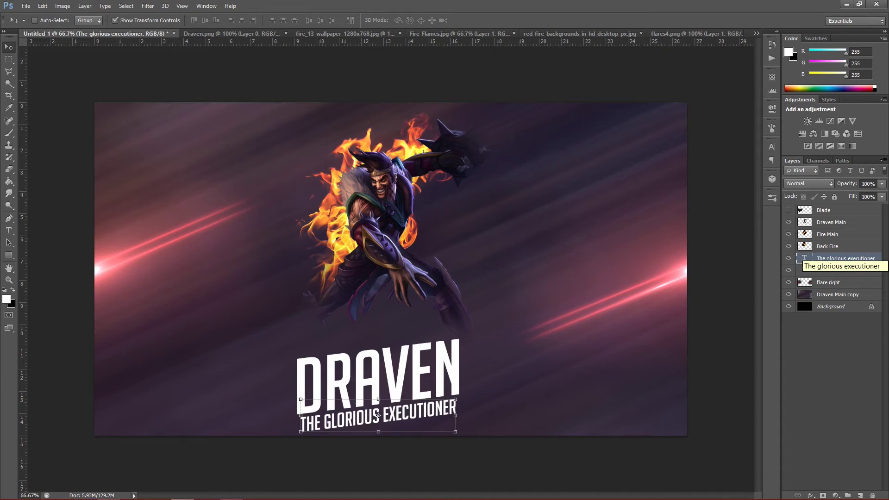
double_click(833, 257)
key("Return")
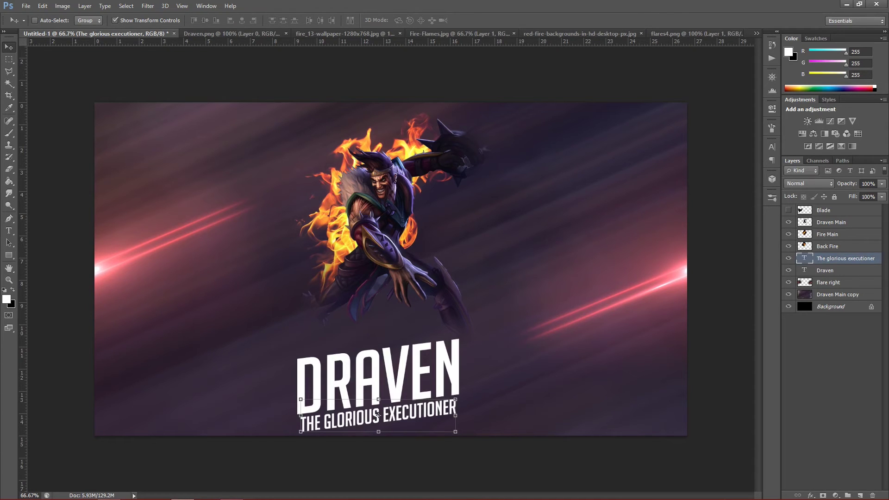
double_click(878, 258)
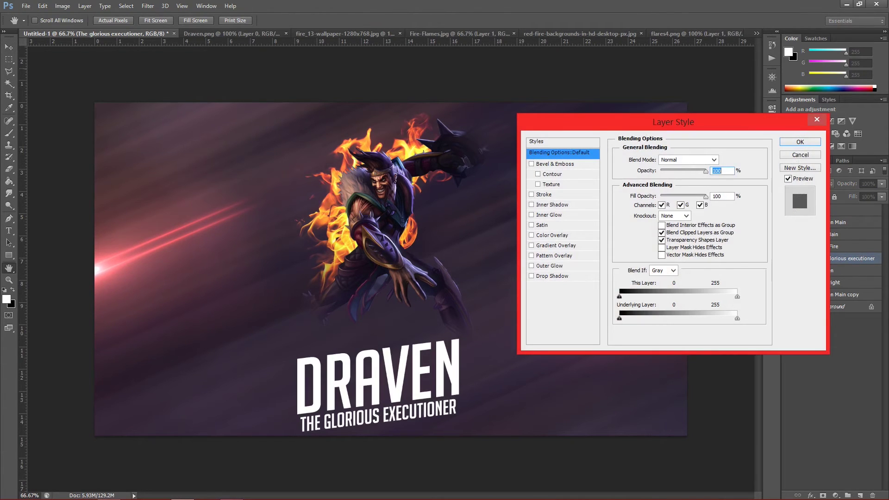
left_click(695, 160)
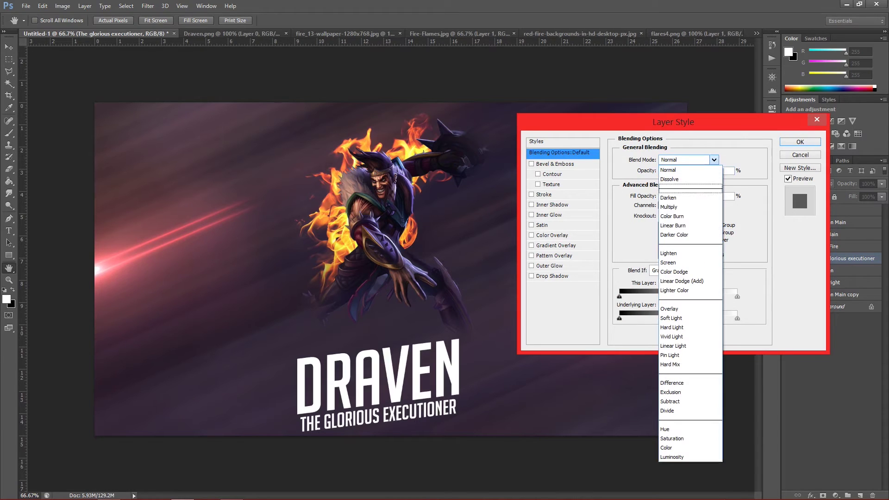
key("Up")
key("Return")
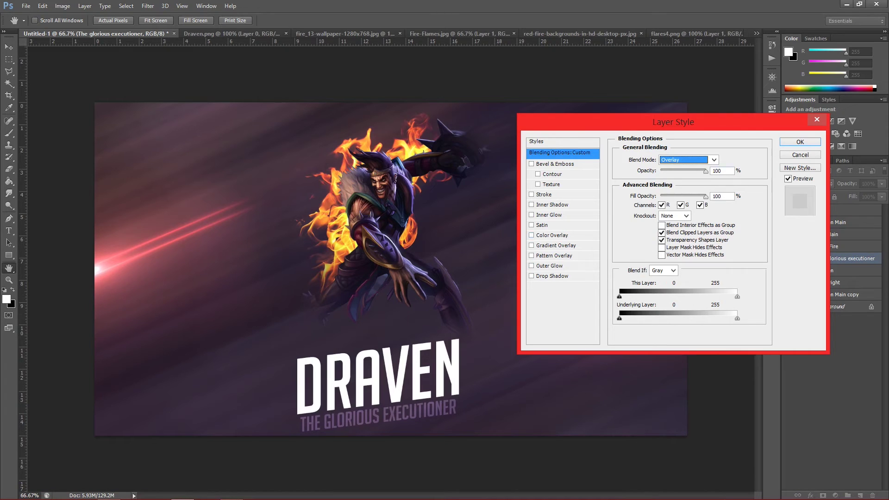
left_click(801, 142)
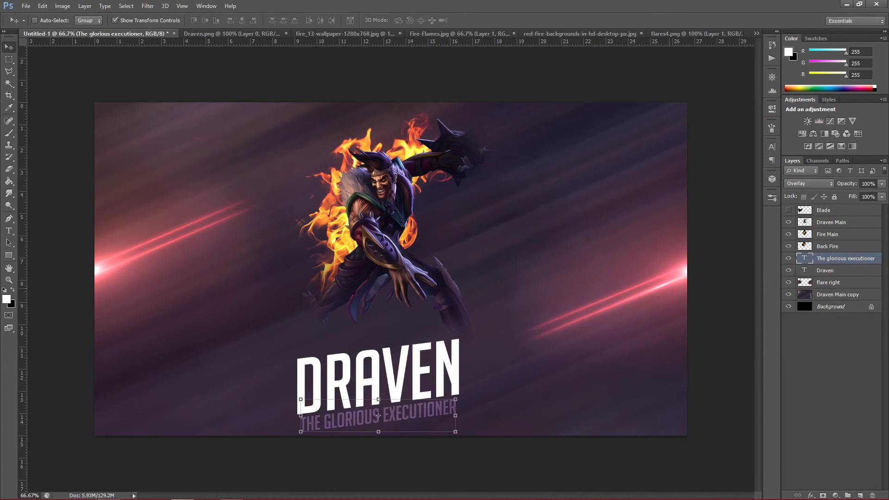
Apply a Hue/Saturation adjustment to the Fire Main layer with Hue -2, Saturation +100 and Lightness 0
key("alt+bracketright")
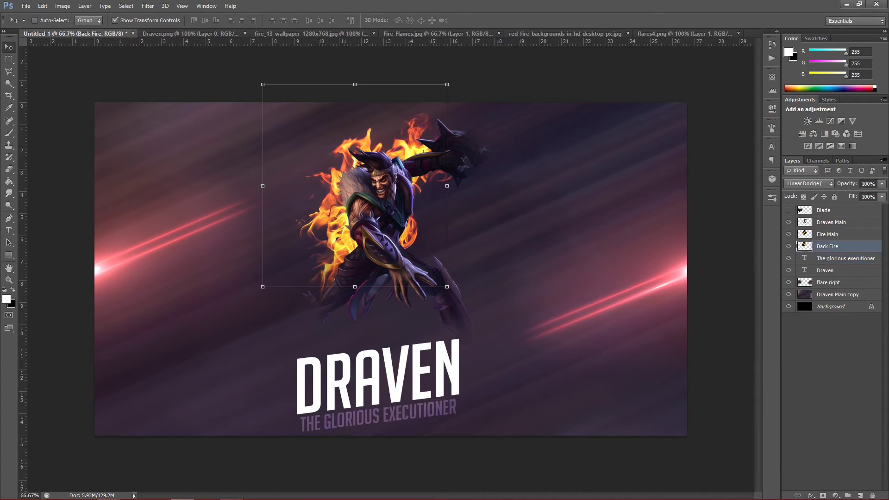
key("alt+shift+bracketright")
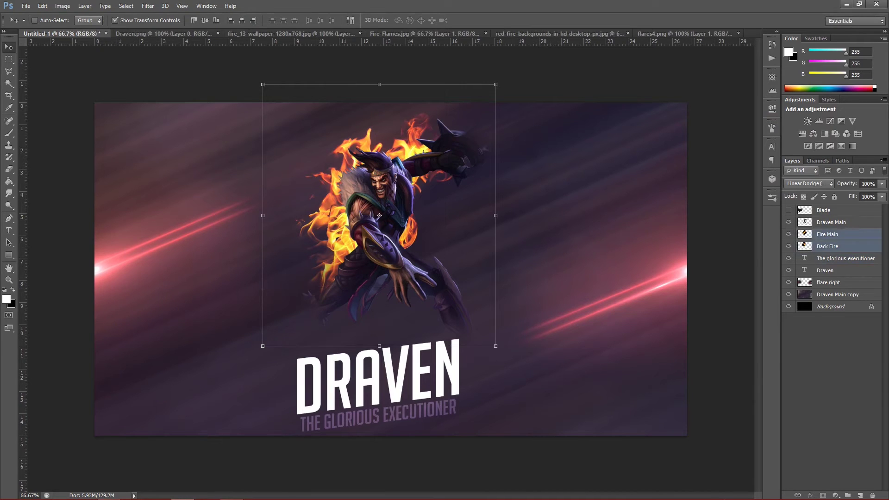
left_click(827, 246)
left_click(827, 235)
left_click(63, 6)
left_click(85, 6)
left_click(63, 6)
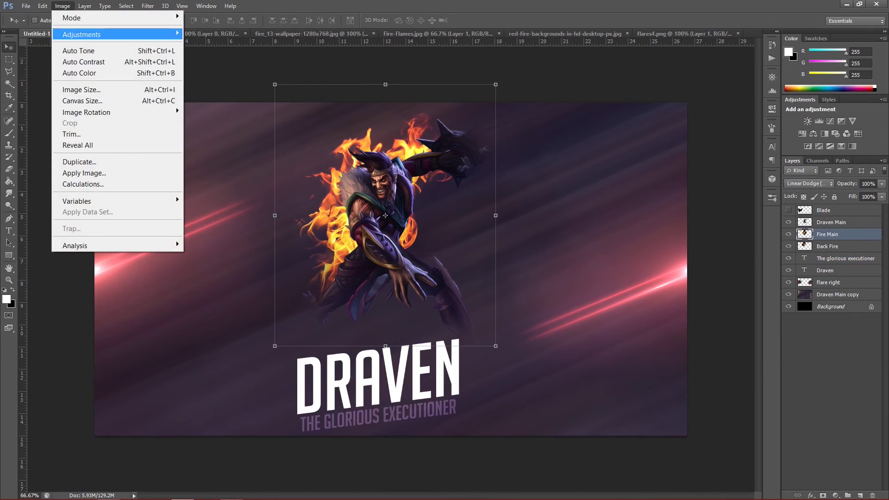
mouse_move(115, 35)
left_click(211, 95)
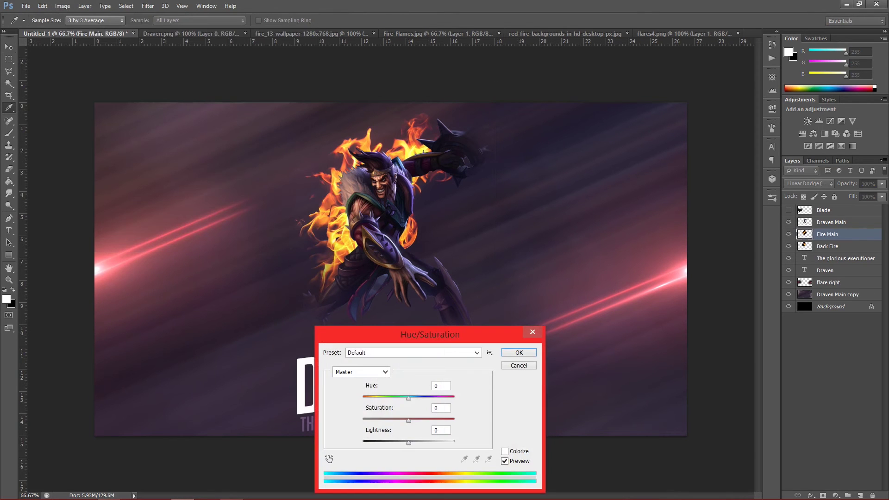
left_click_drag(408, 398, 455, 420)
left_click_drag(408, 443, 455, 443)
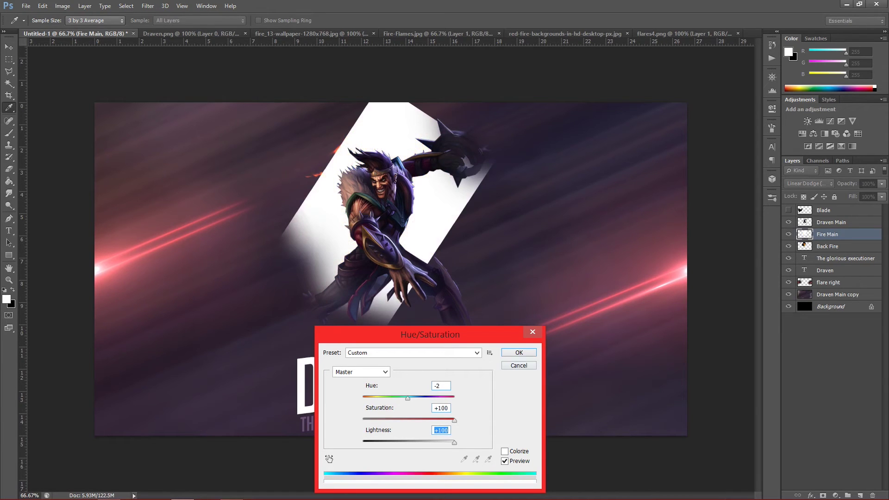
type("0")
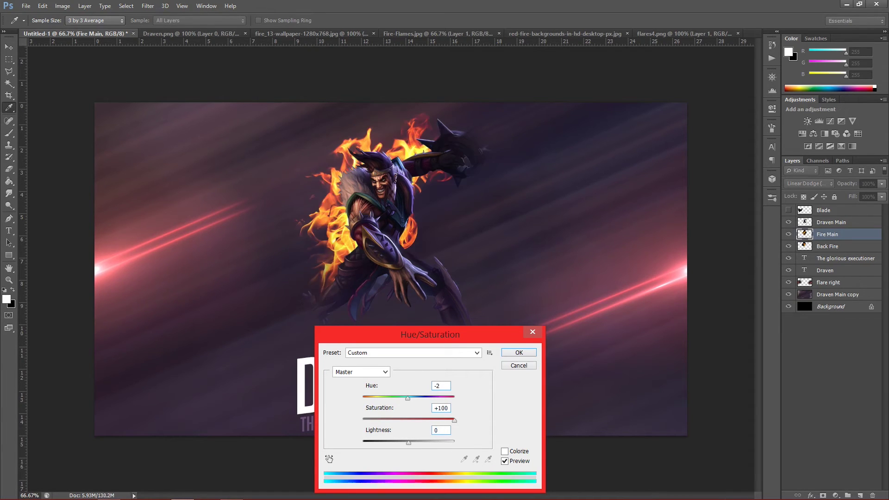
key("Return")
key("v")
Set the hue of the Back Fire layer to +3 in a Hue/Saturation adjustment
left_click(827, 246)
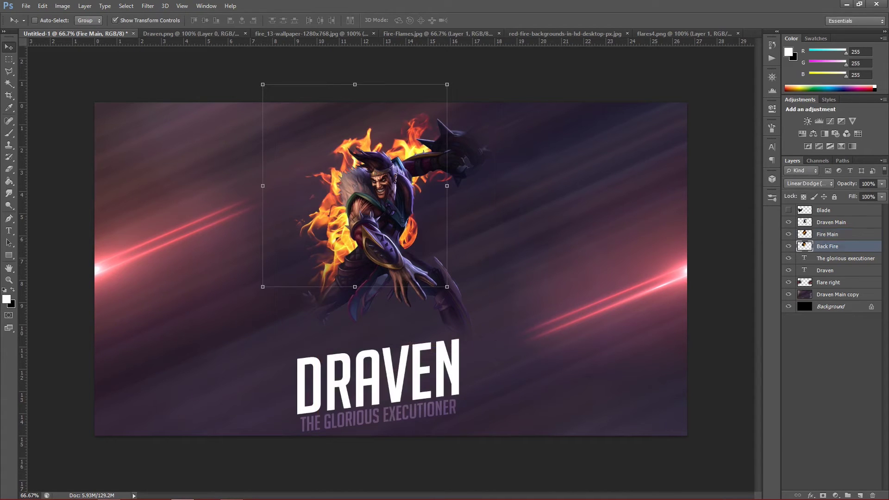
left_click(62, 6)
mouse_move(139, 34)
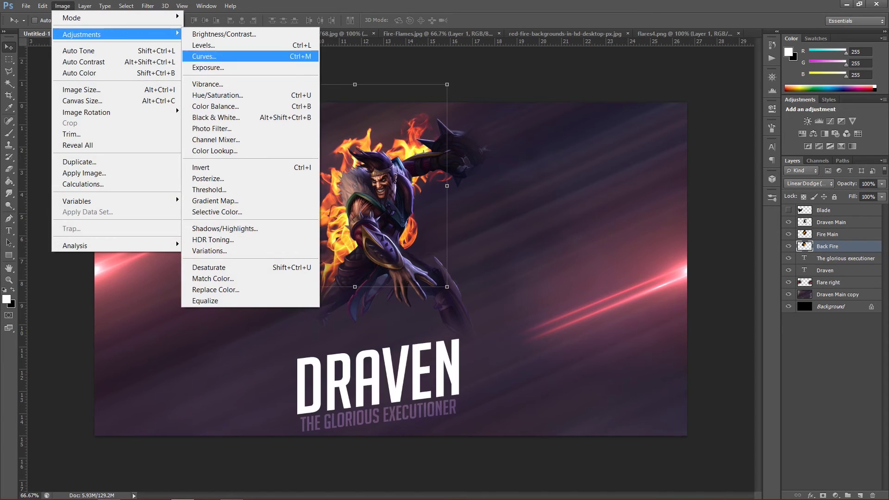
left_click(218, 95)
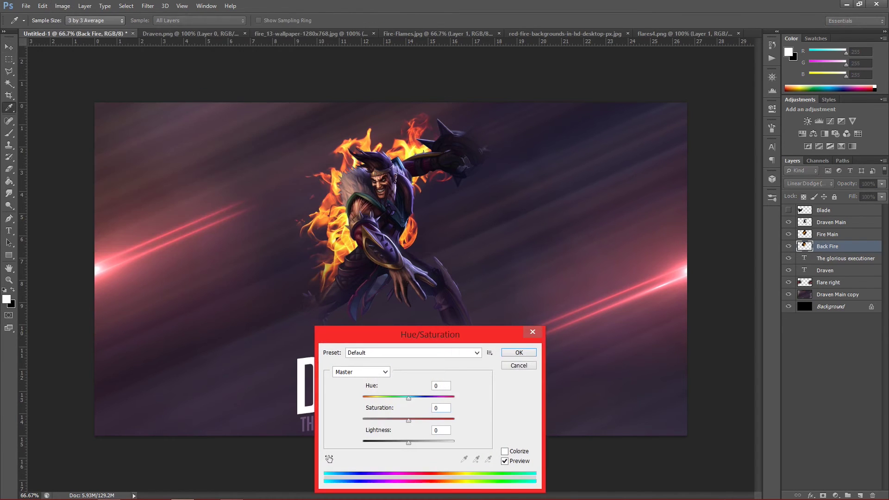
key("Up")
key("Up")
key("Up")
key("Up")
key("Up")
key("Up")
key("Up")
key("Up")
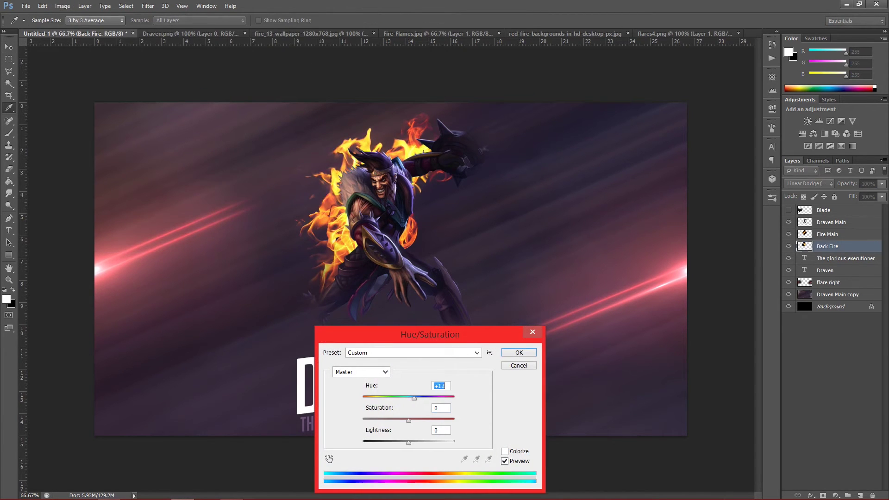
key("Down")
key("Down")
key("Down")
key("Down")
key("Down")
key("Down")
key("Down")
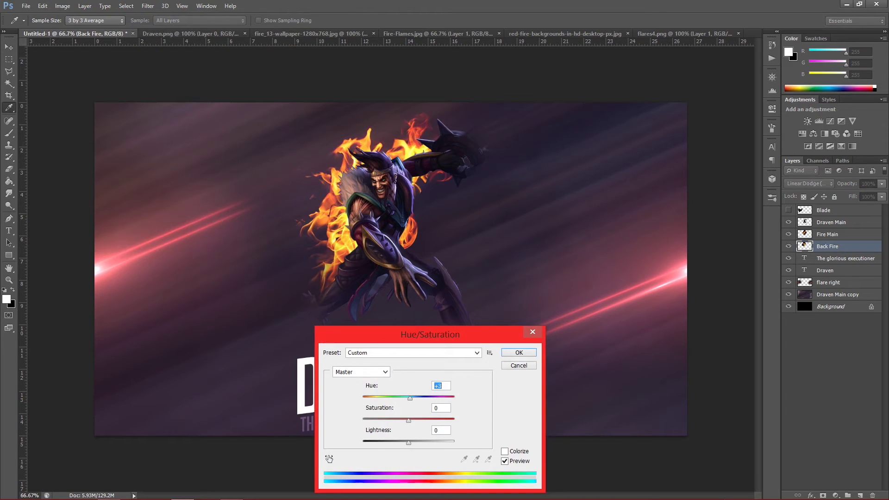
Raise the Back Fire layer's saturation to +100 and apply the adjustment
key("Tab")
key("shift+Up")
key("shift+Up")
key("shift+Up")
key("shift+Up")
key("shift+Up")
key("shift+Up")
key("shift+Up")
key("shift+Up")
key("shift+Up")
key("shift+Up")
key("Return")
key("v")
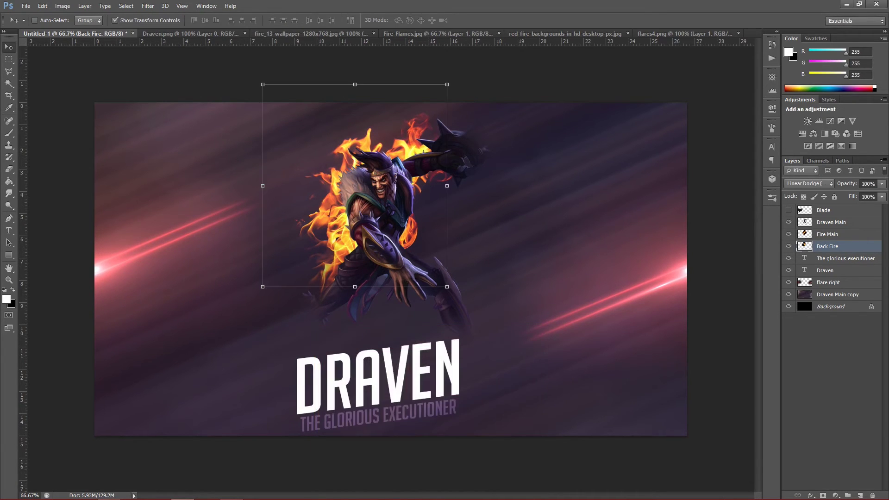
Apply a Brightness/Contrast adjustment to the Fire Main layer with contrast 100 and slightly reduced brightness
left_click(827, 235)
left_click(842, 259)
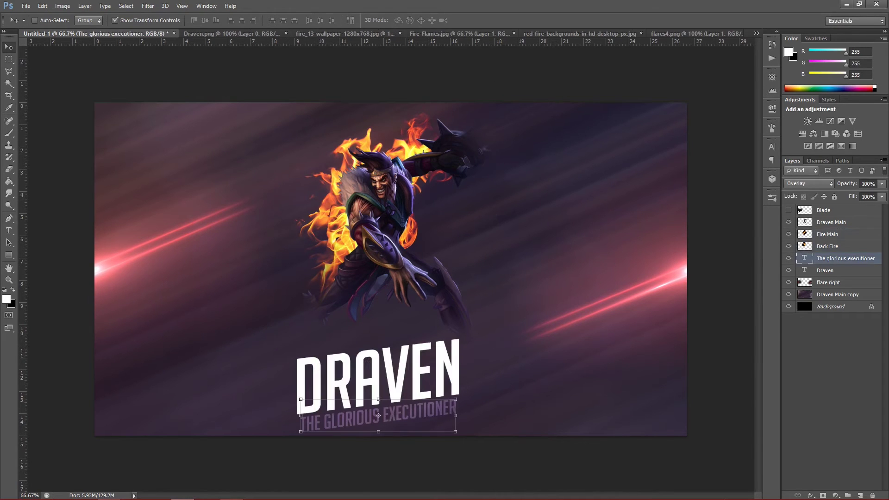
left_click(828, 247)
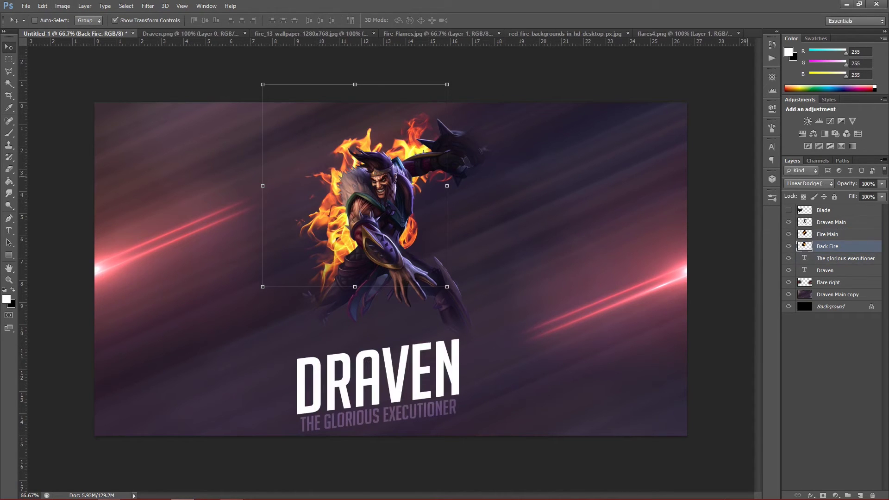
key("alt+bracketright")
left_click(84, 6)
mouse_move(63, 5)
mouse_move(93, 34)
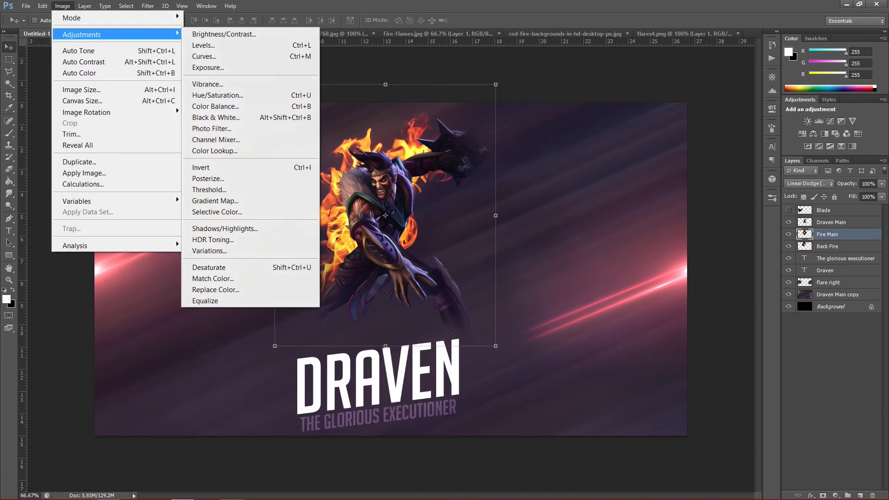
left_click(223, 34)
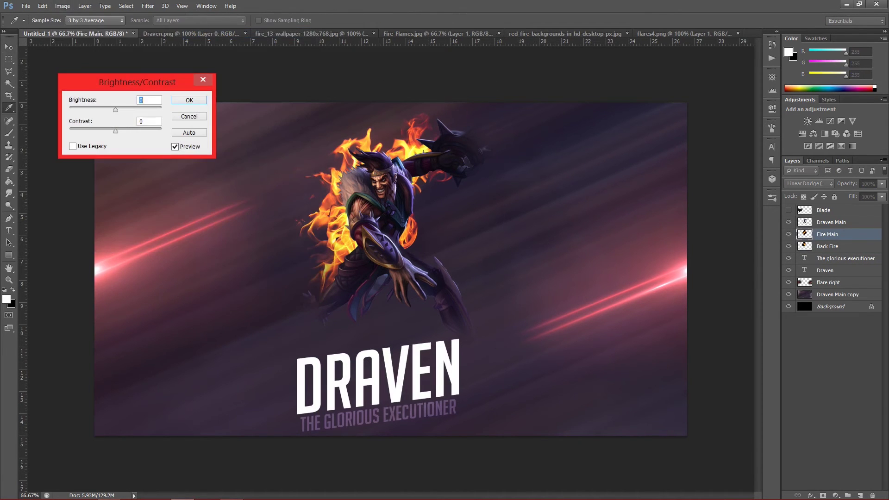
left_click_drag(115, 131, 161, 131)
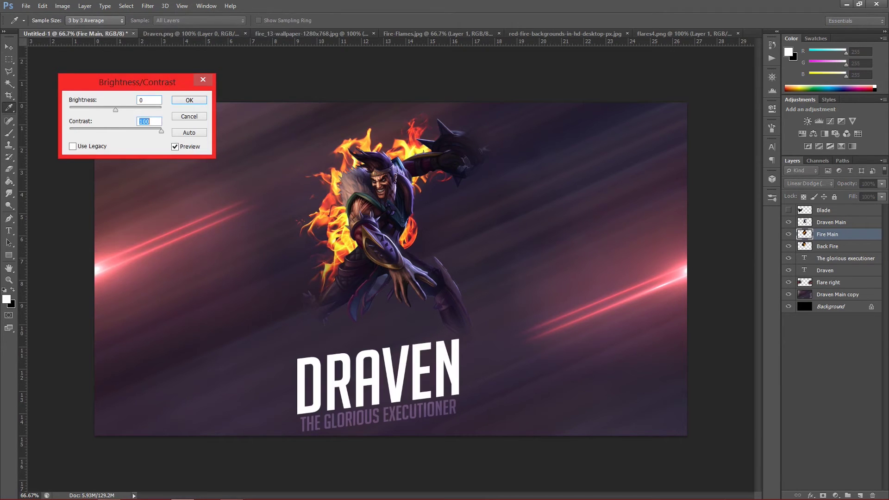
mouse_move(116, 110)
left_mouse_down()
mouse_move(161, 110)
mouse_move(109, 110)
left_mouse_up()
key("Return")
key("v")
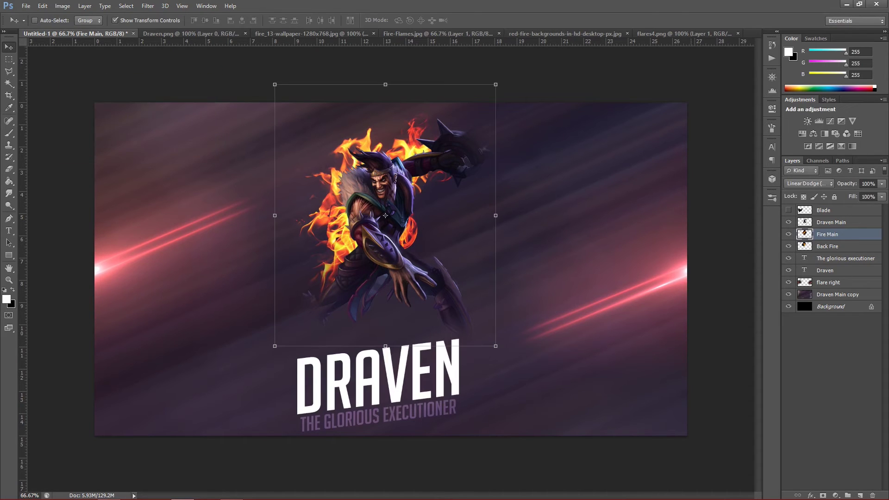
left_click(828, 246)
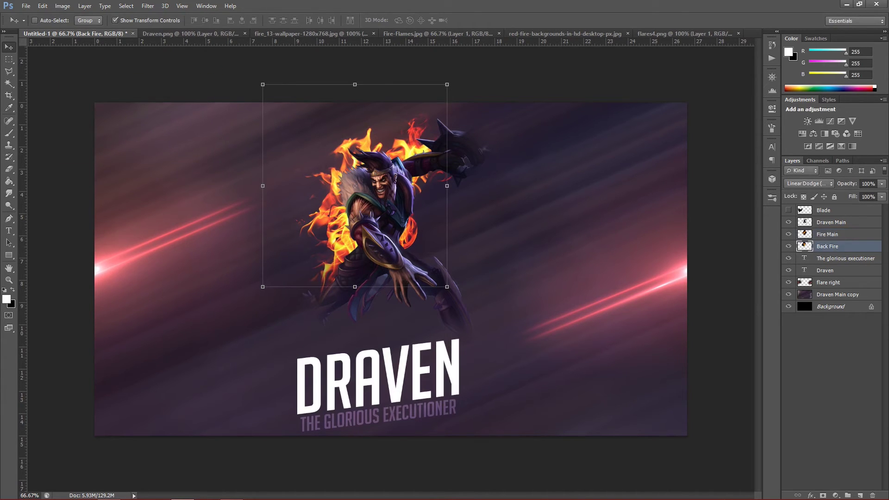
double_click(856, 247)
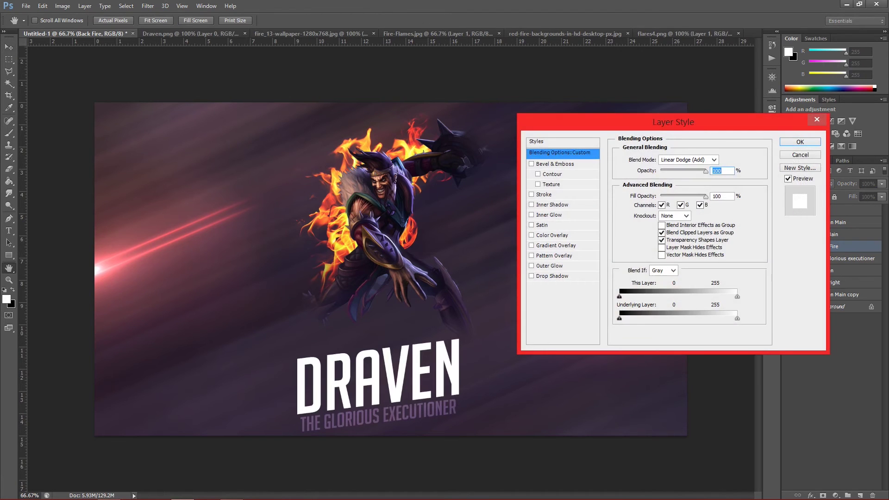
key("Escape")
left_click(63, 6)
mouse_move(82, 35)
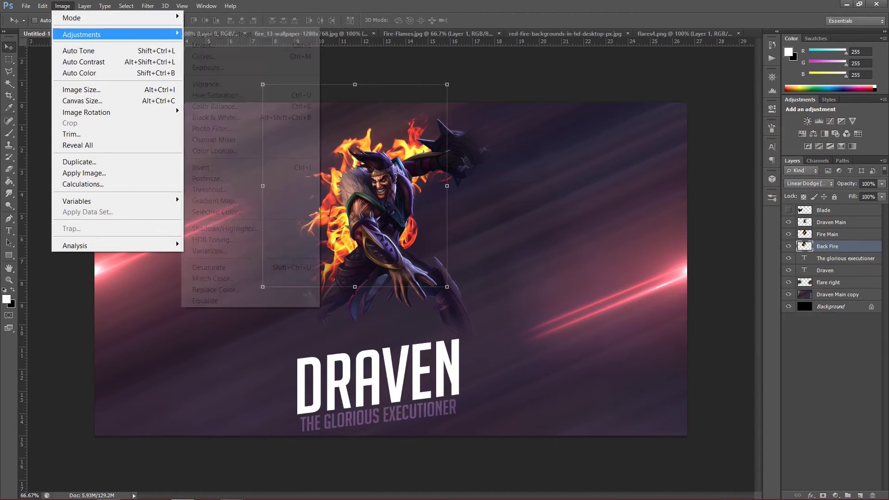
left_click(216, 95)
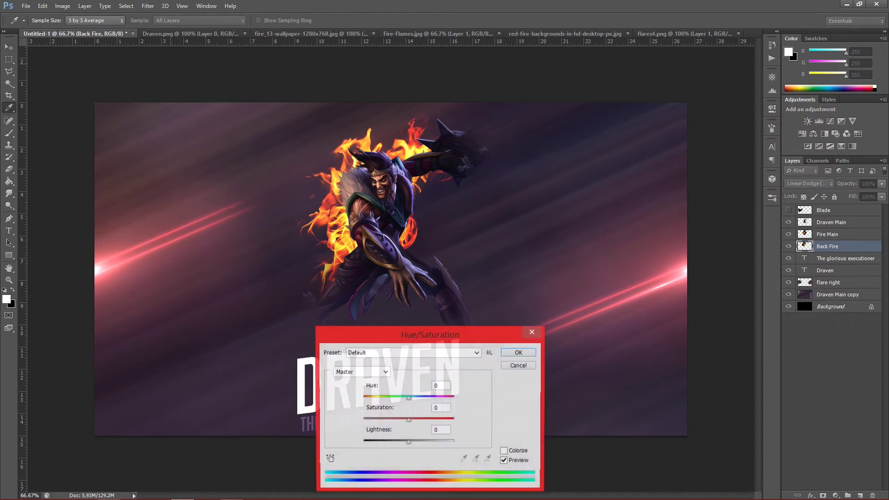
key("Escape")
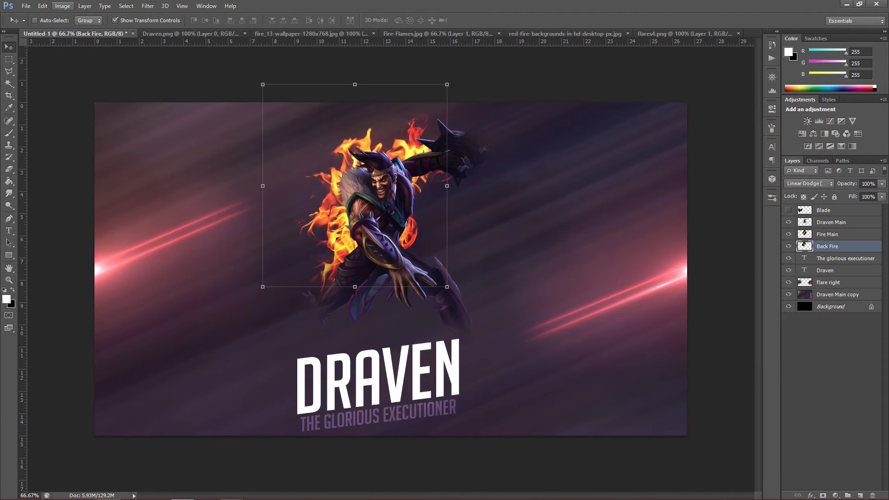
Apply a Brightness/Contrast adjustment to the Back Fire layer with contrast 100 and slightly reduced brightness
left_click(63, 6)
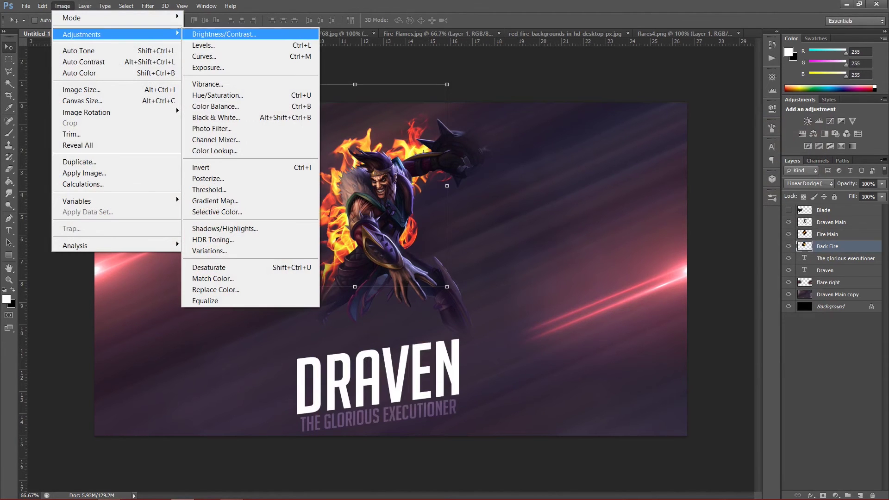
left_click(211, 33)
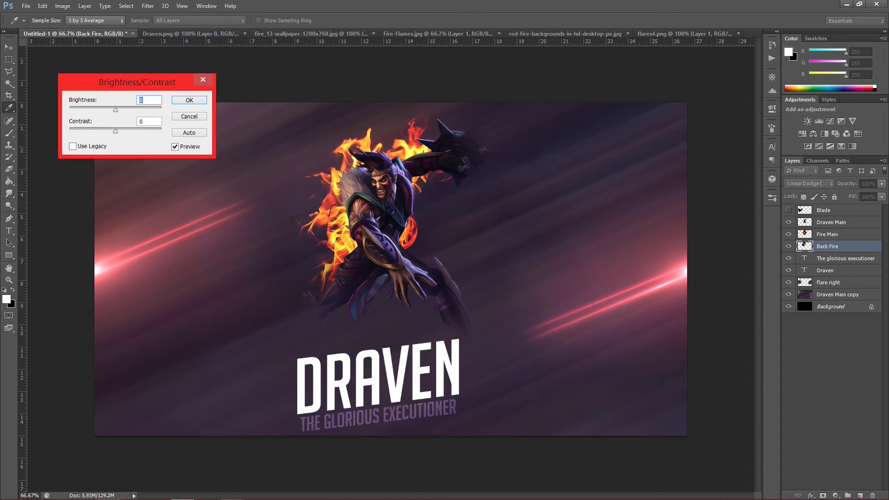
key("Tab")
type("100")
mouse_move(116, 110)
left_mouse_down()
mouse_move(93, 110)
mouse_move(114, 110)
mouse_move(107, 109)
left_mouse_up()
key("Return")
key("v")
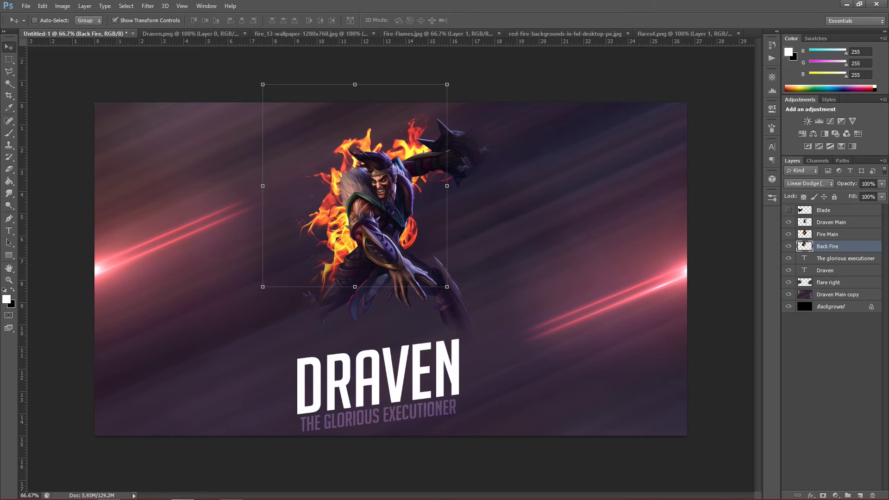
Save the wallpaper as a Photoshop file named Draven in the LOL project's Finals folder, with Maximize Compatibility on
left_click(829, 283)
left_click(838, 294)
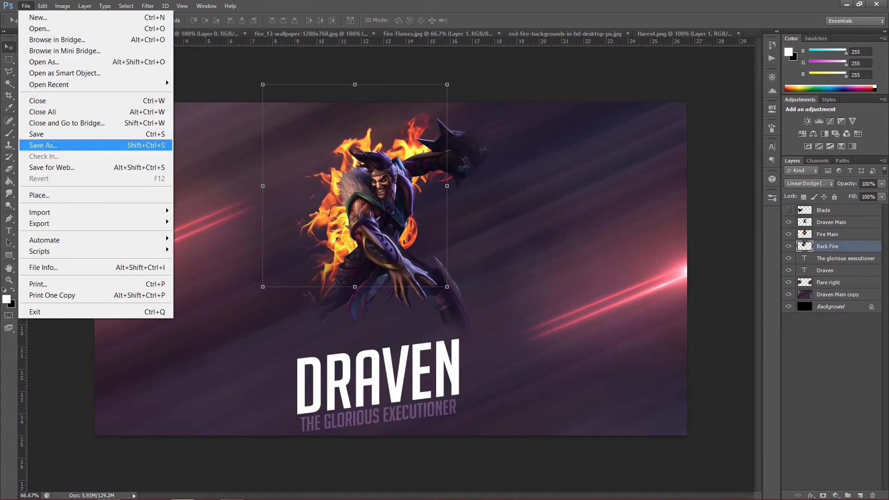
left_click(70, 145)
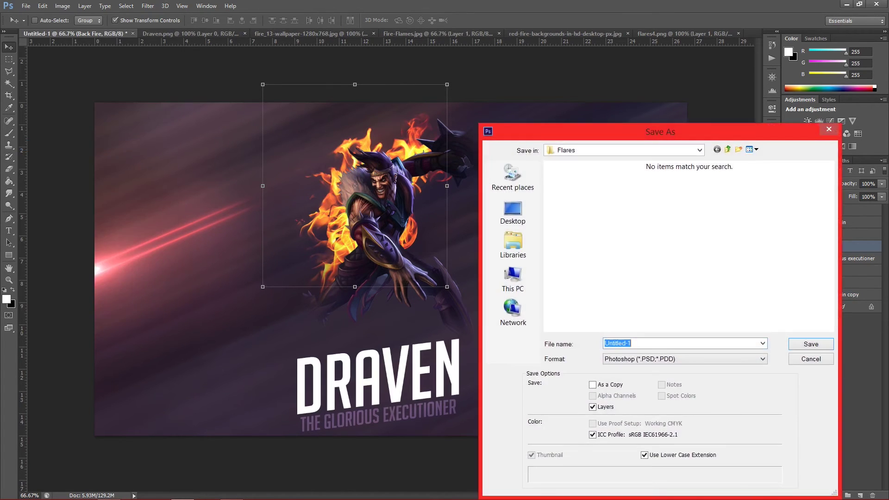
left_click(626, 150)
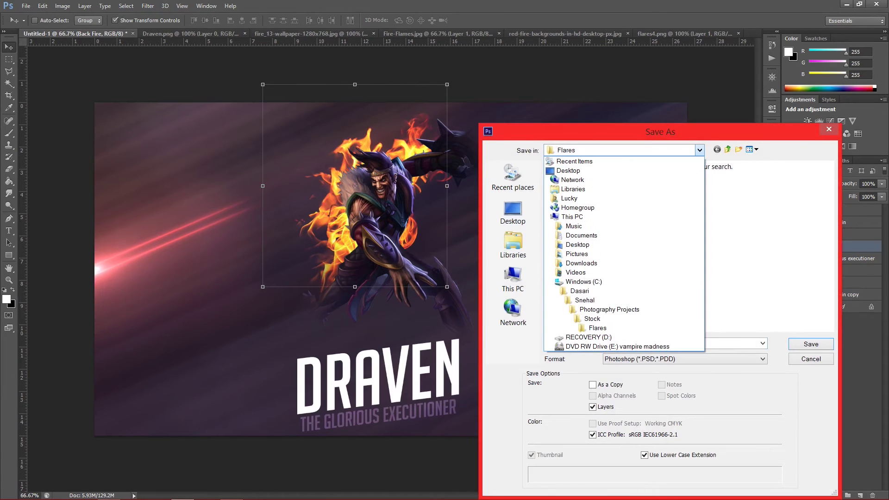
left_click(610, 309)
double_click(566, 267)
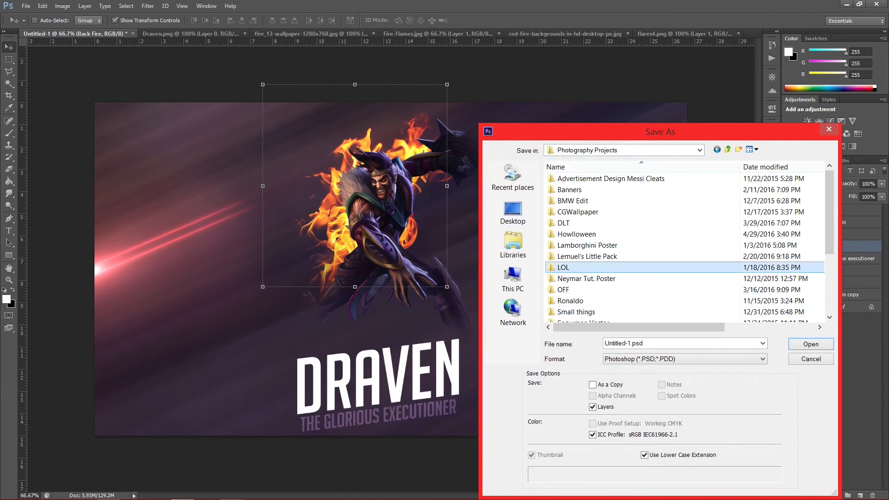
double_click(569, 223)
left_click(649, 344)
type("D")
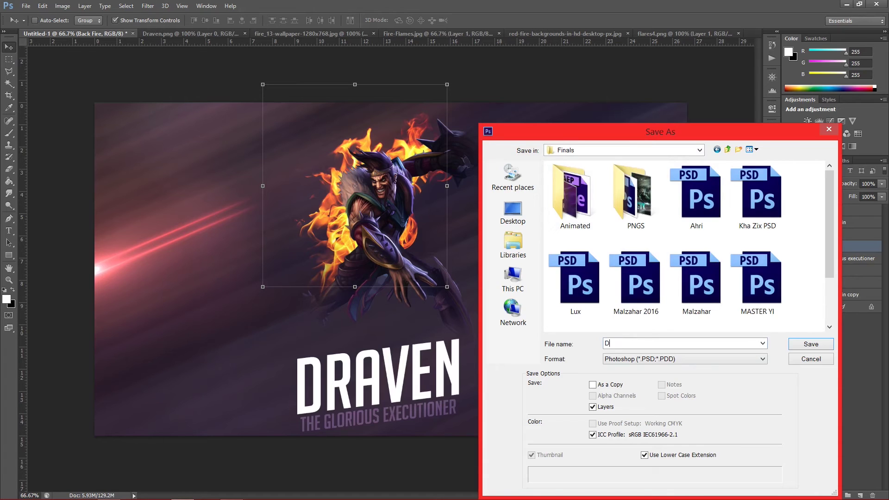
type("raven")
key("Return")
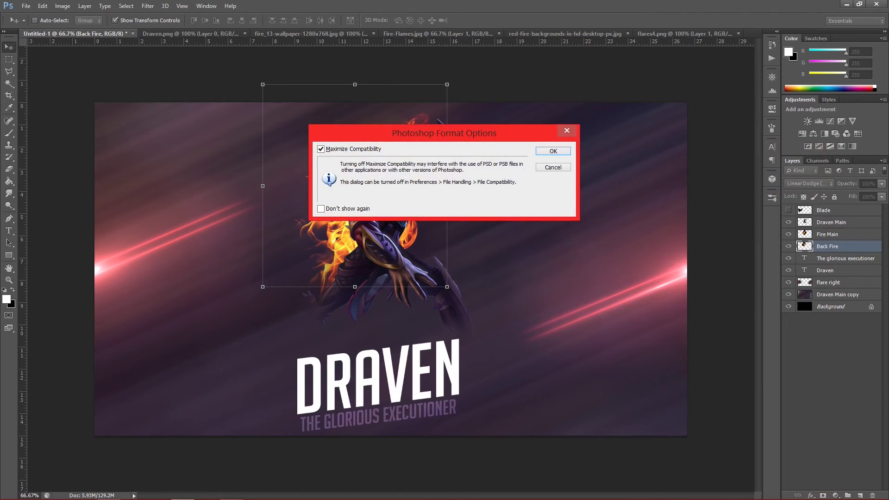
key("Return")
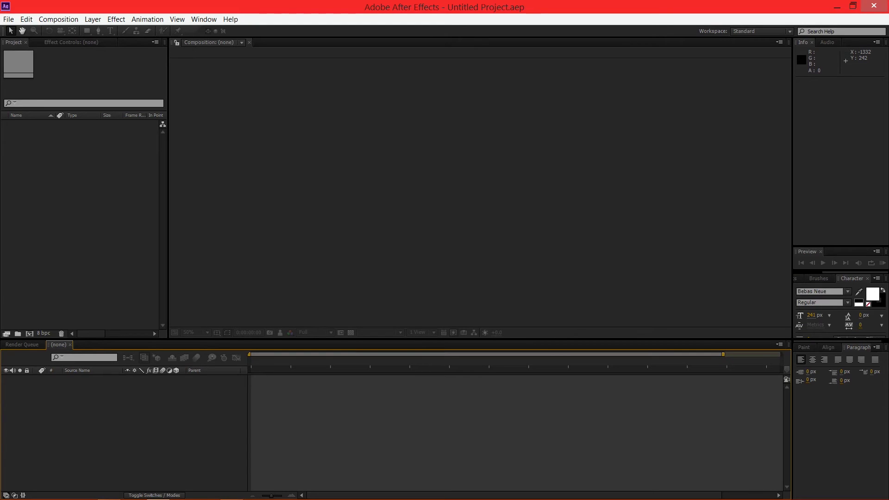
Create a new 1920 × 1080 composition named Draven Animated, 10 seconds long at 25.025 frames per second
left_click(58, 19)
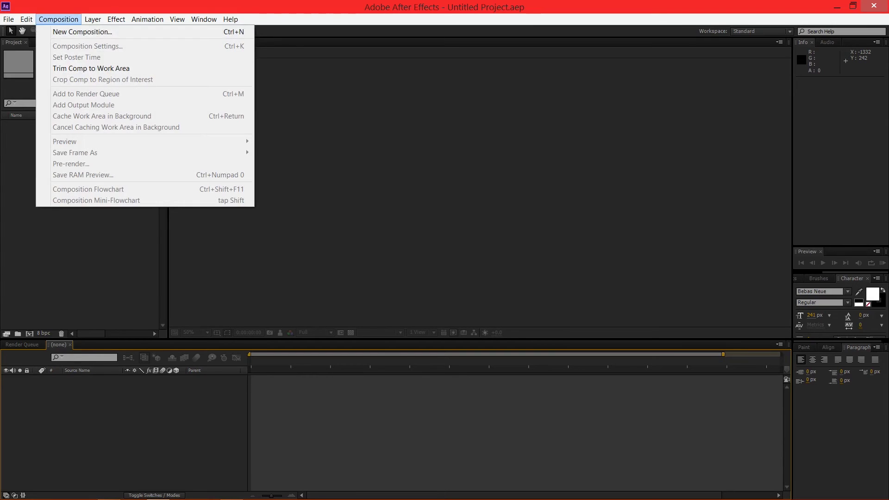
left_click(83, 32)
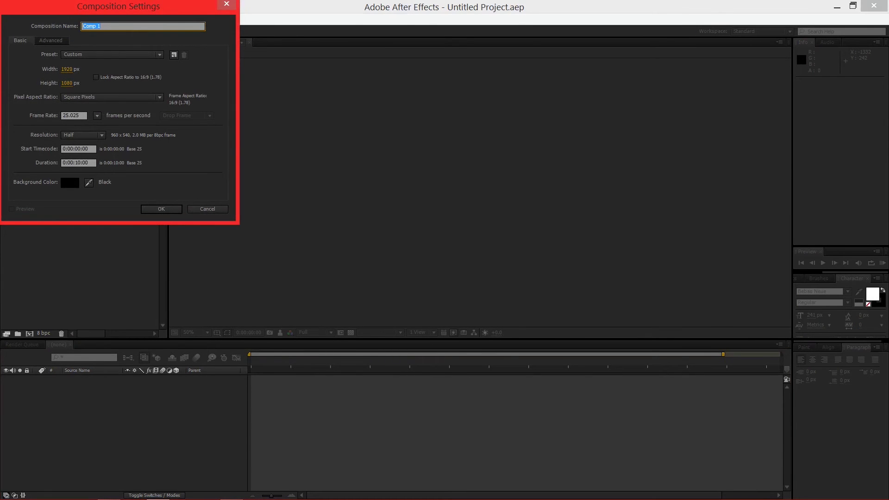
type("Draven Animated")
key("Return")
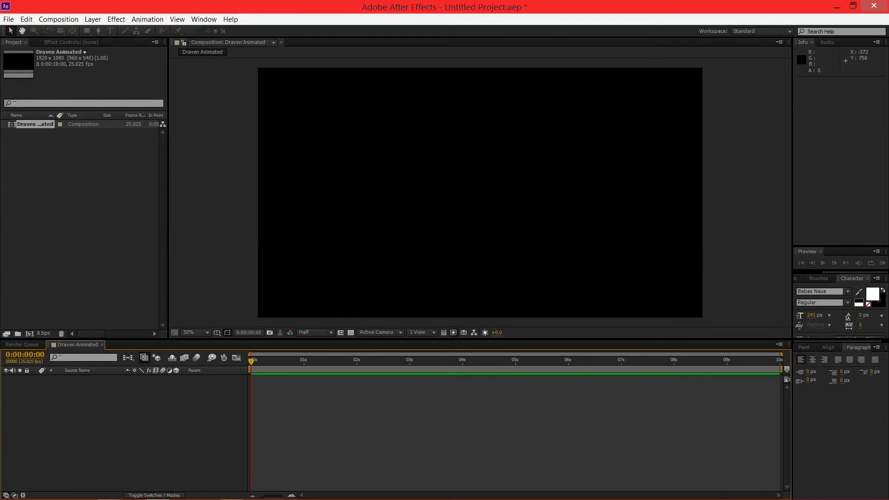
Import Draven.psd from the Finals folder as a composition with editable layer styles
left_click_drag(35, 124, 78, 218)
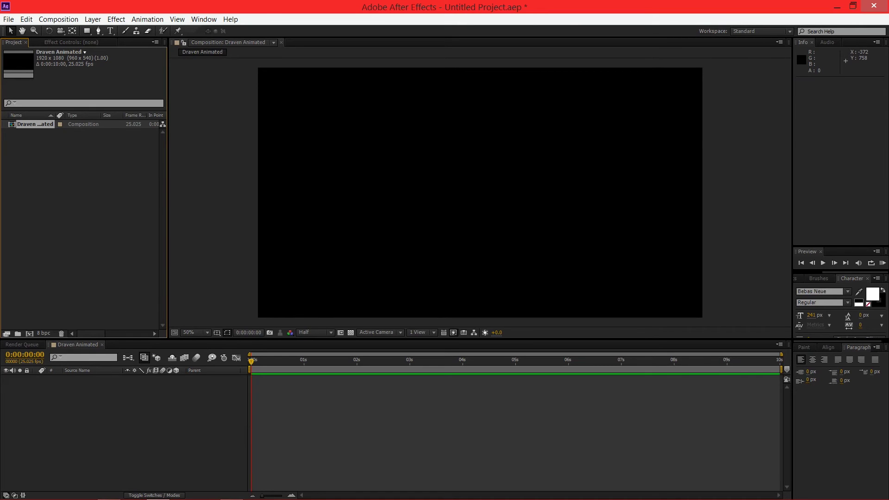
double_click(78, 218)
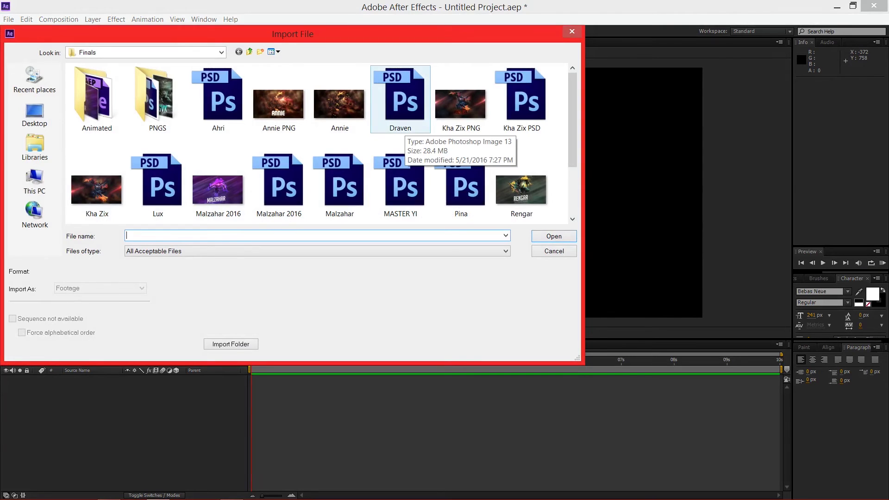
left_click(400, 99)
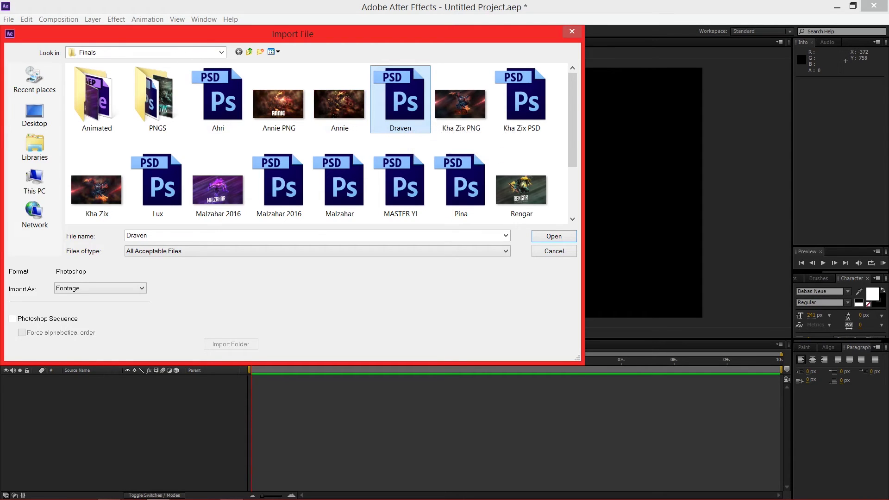
key("Return")
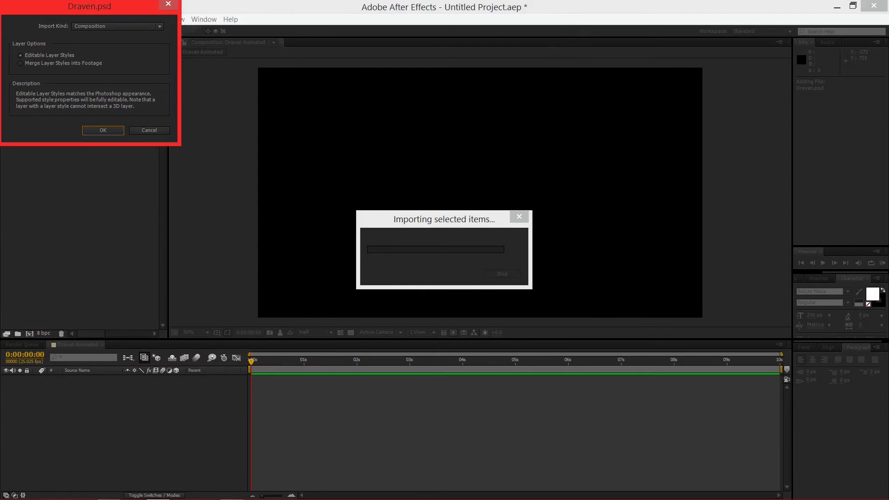
key("Return")
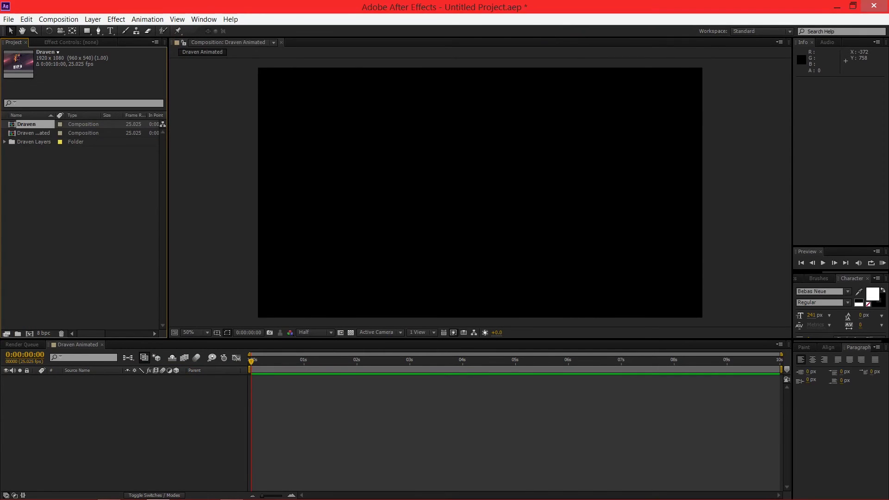
Add the imported Draven composition to the Draven Animated timeline and open it to show its layers
left_click_drag(26, 124, 109, 391)
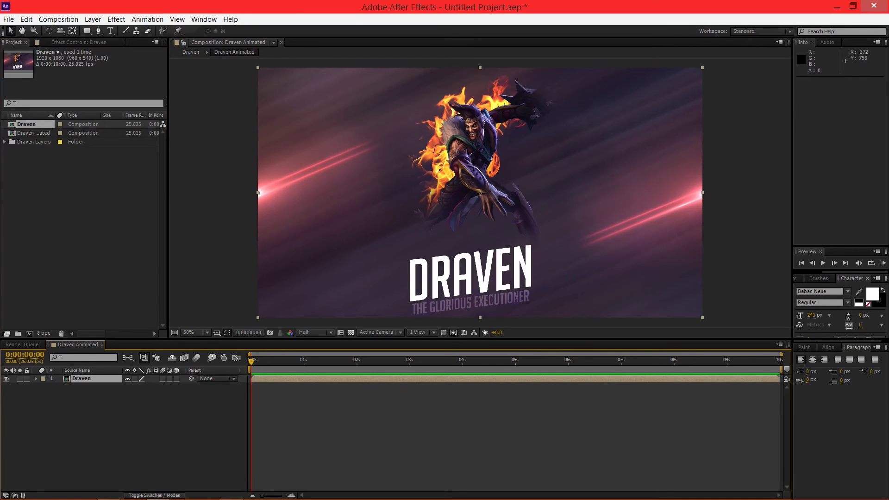
double_click(95, 379)
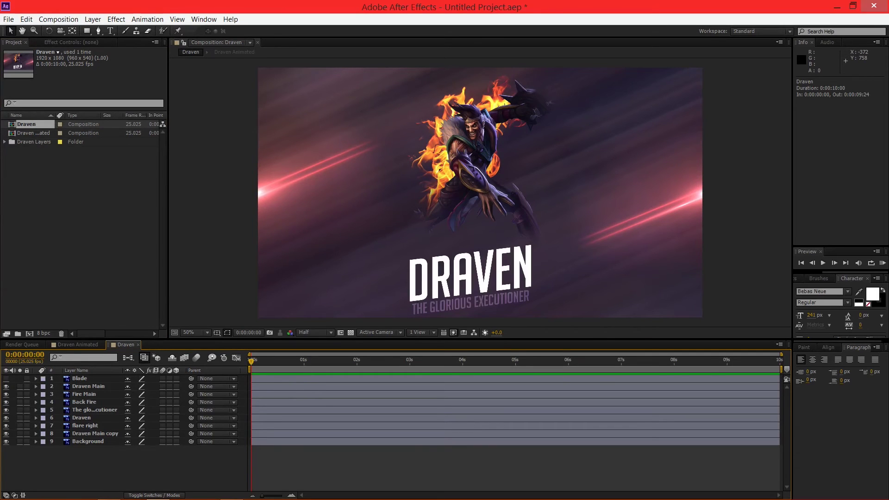
Examine the Draven composition's layers one by one, switching the Blade layer's visibility on and off to see its content
left_click(95, 434)
mouse_move(251, 362)
left_mouse_down()
mouse_move(771, 361)
mouse_move(251, 361)
left_mouse_up()
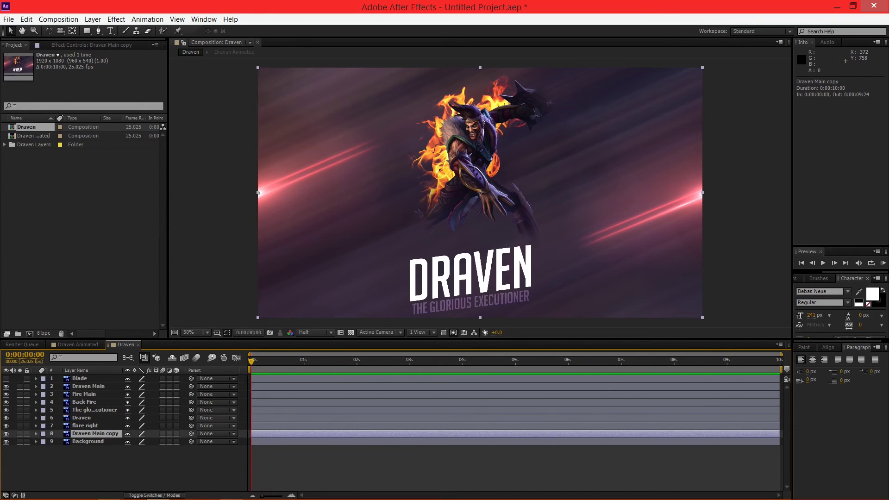
left_click(92, 468)
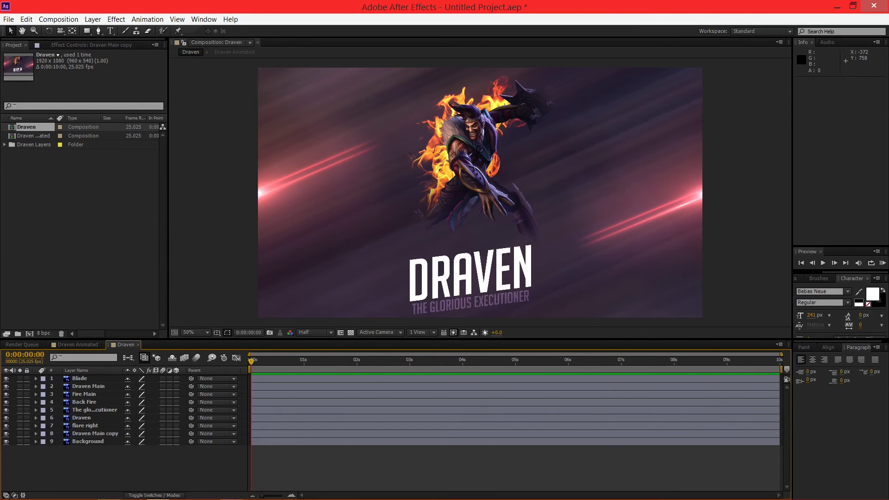
left_click(6, 378)
left_click(6, 379)
left_click(6, 379)
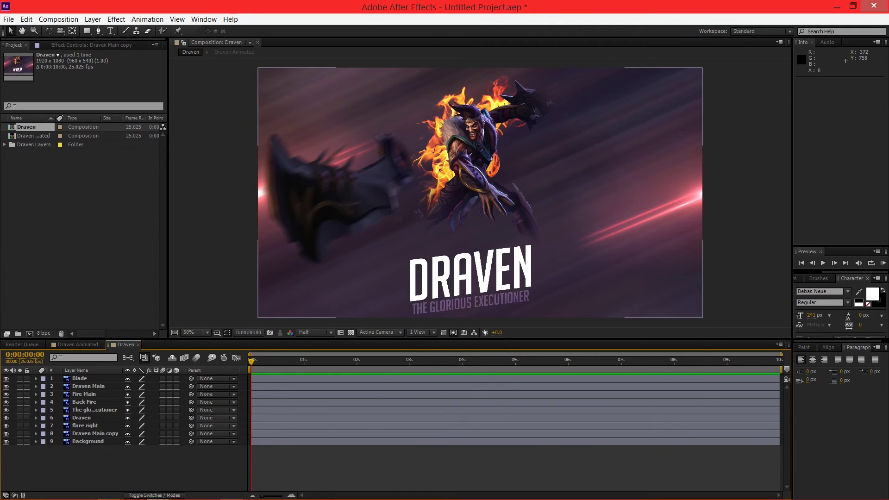
left_click(6, 379)
left_click(88, 386)
left_click(84, 402)
left_click(82, 417)
left_click(88, 441)
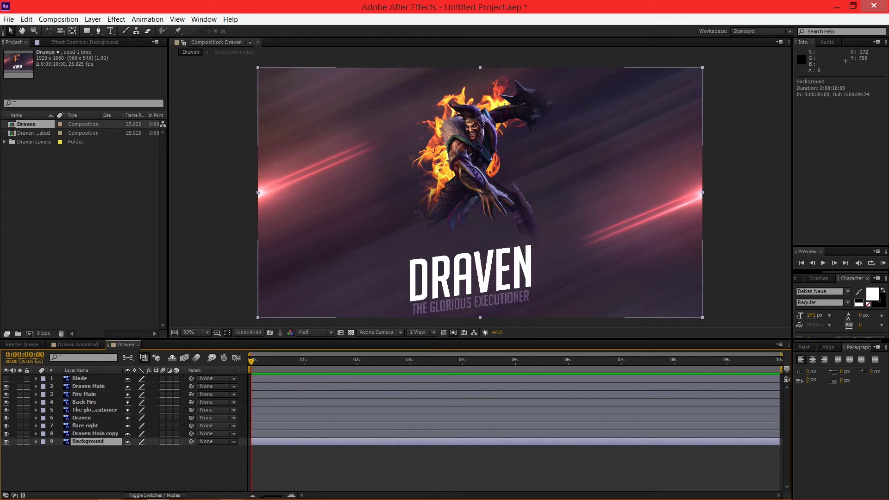
left_click(85, 425)
left_click(83, 418)
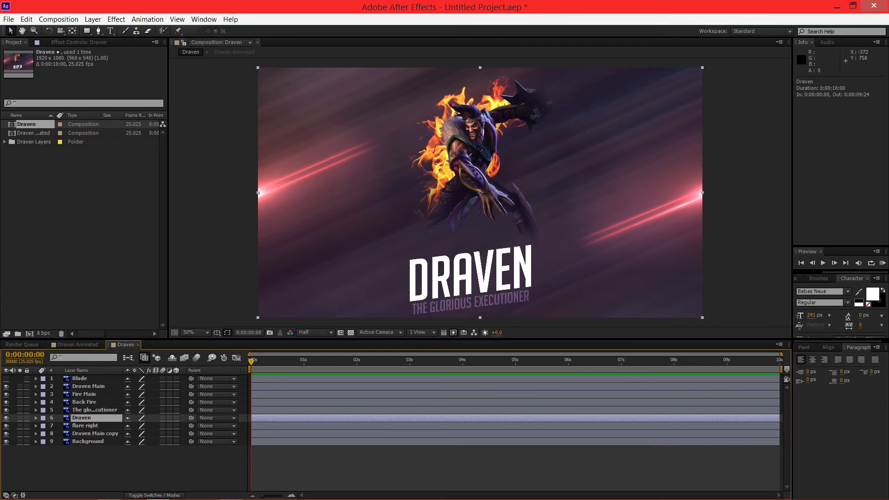
left_click(217, 409)
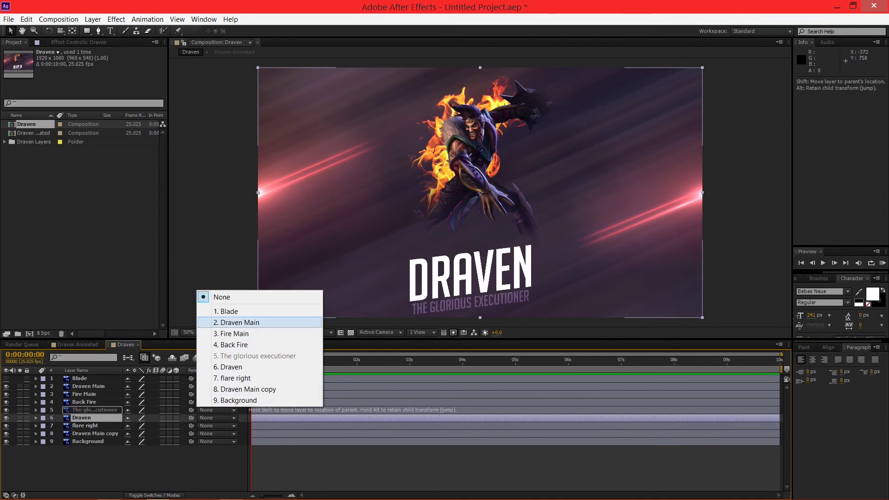
left_click(217, 410)
left_click(217, 410)
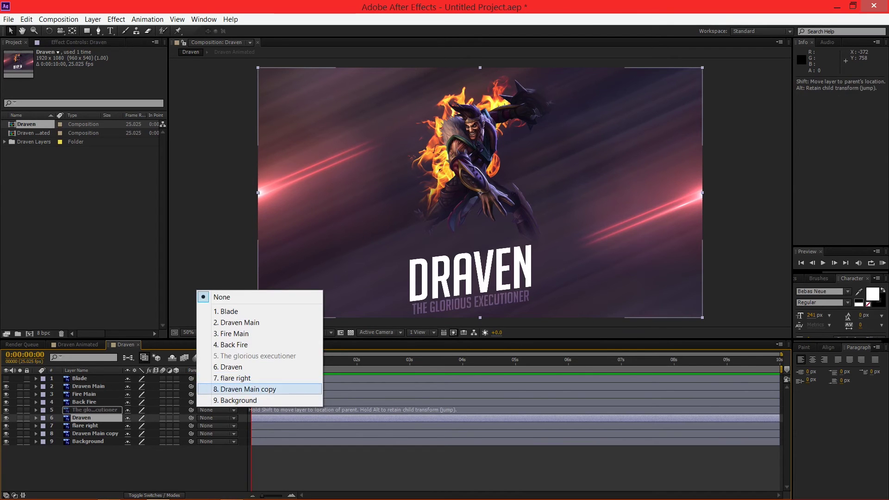
left_click(232, 466)
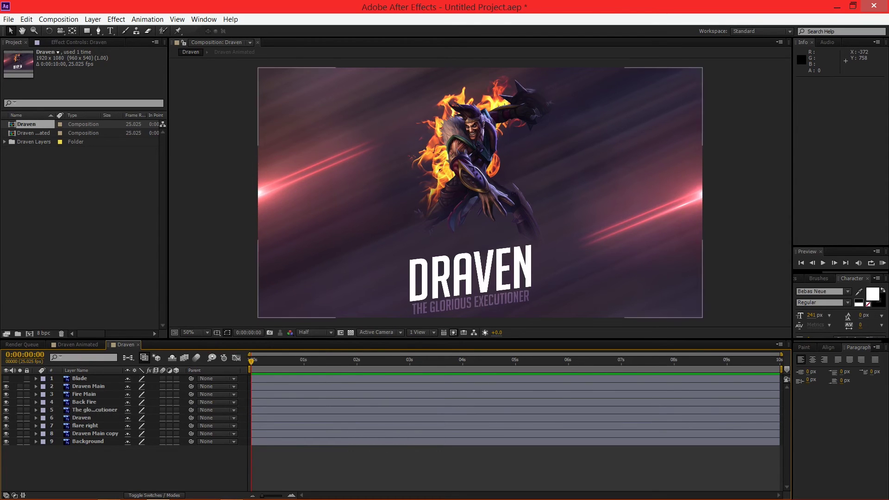
left_click(216, 417)
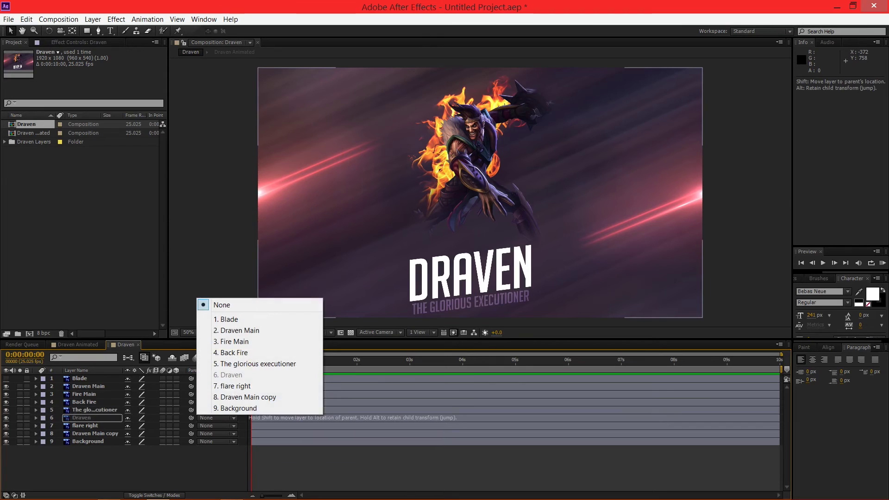
left_click(259, 425)
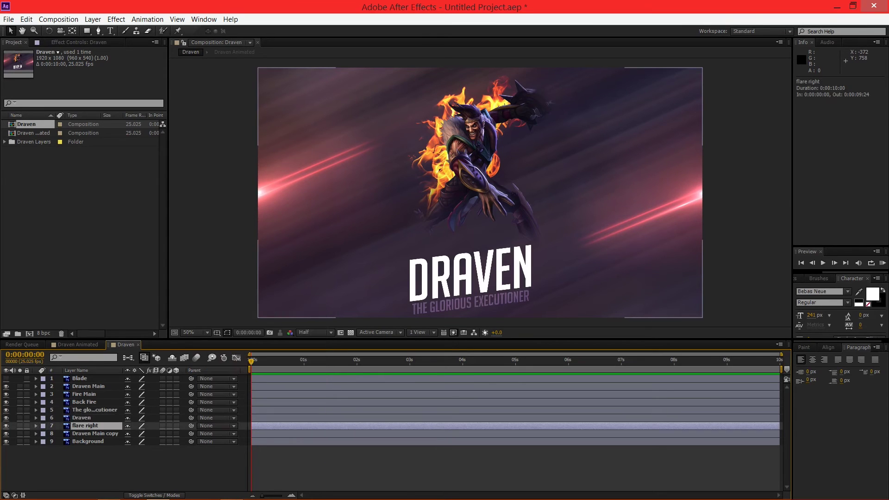
left_click(259, 417)
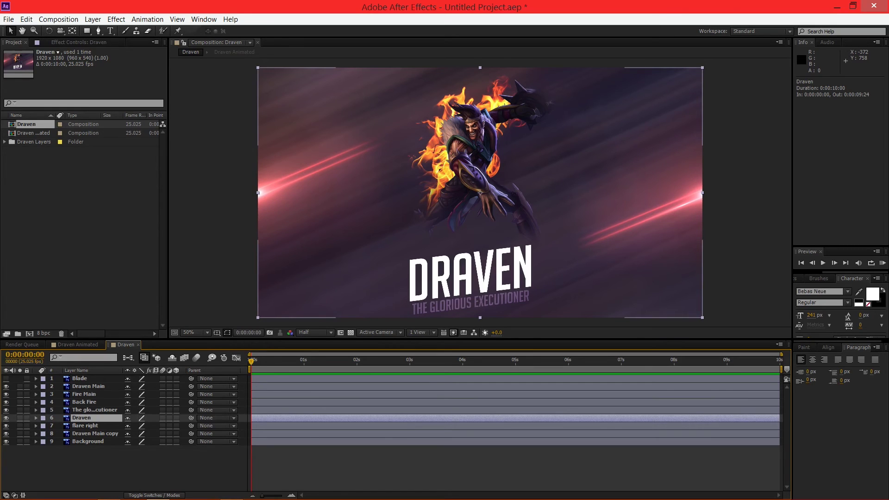
key("F2")
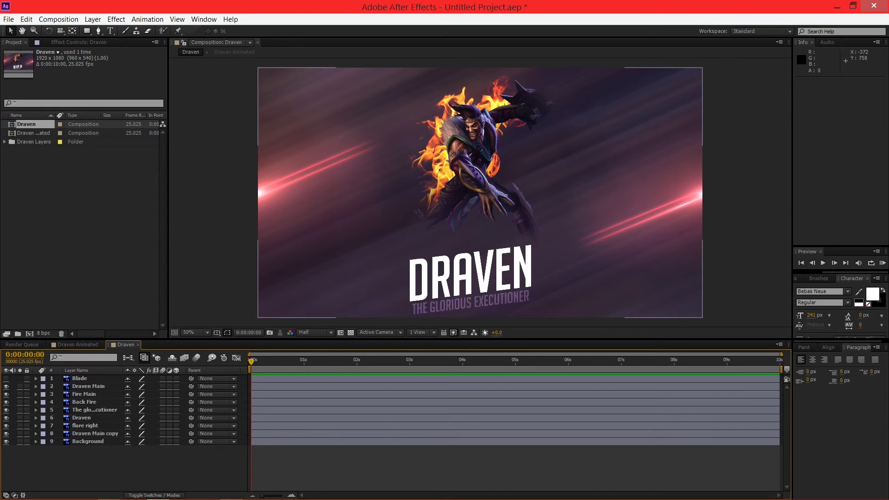
left_click(216, 386)
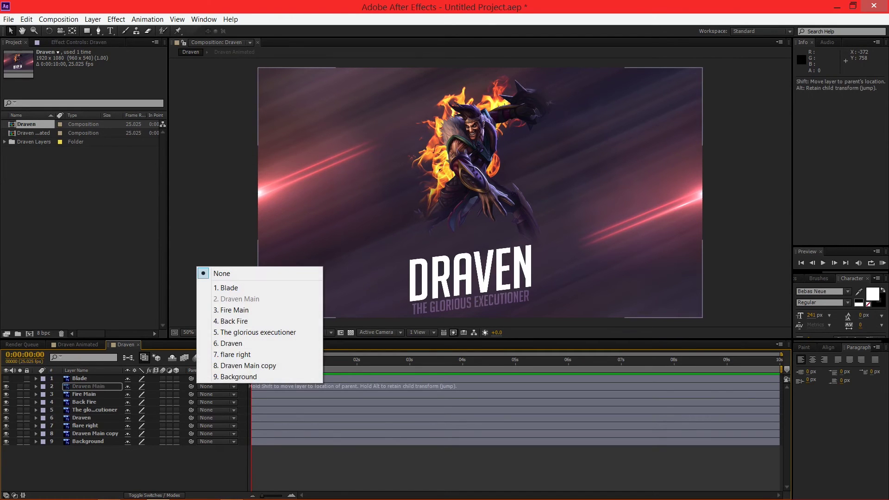
Parent the Fire Main and Back Fire layers to the Draven Main layer
left_click(88, 386)
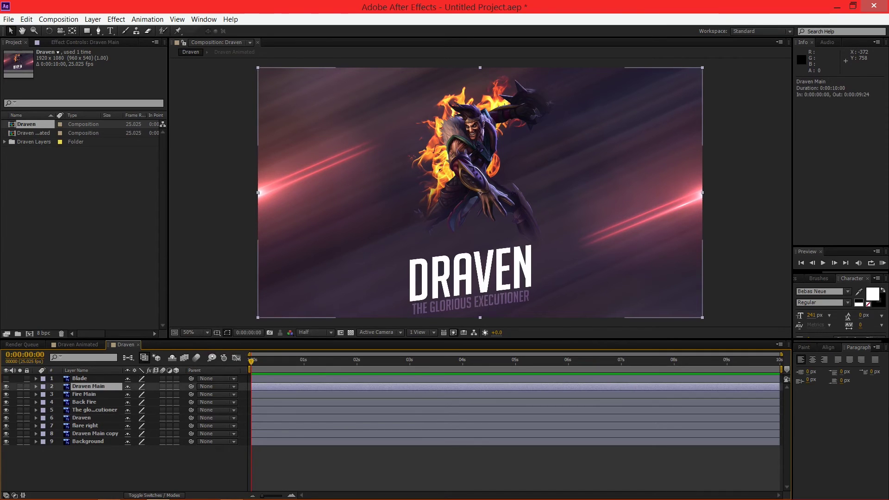
left_click_drag(191, 394, 93, 386)
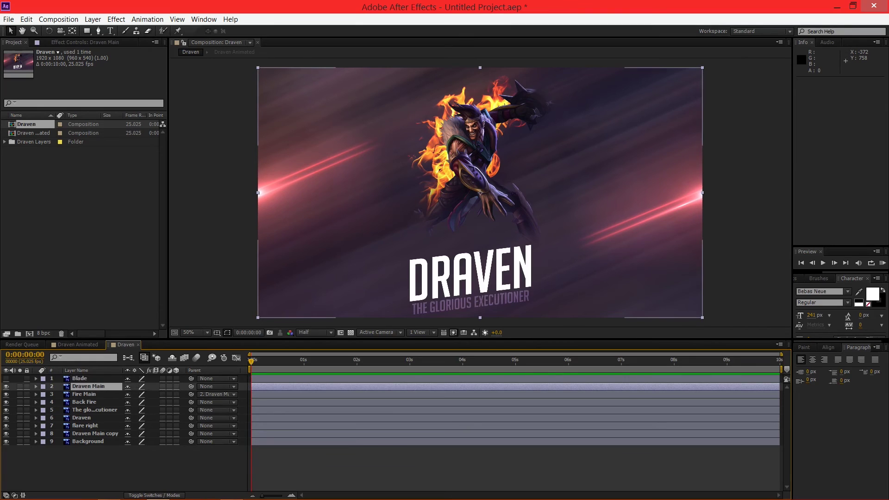
left_click_drag(191, 402, 93, 386)
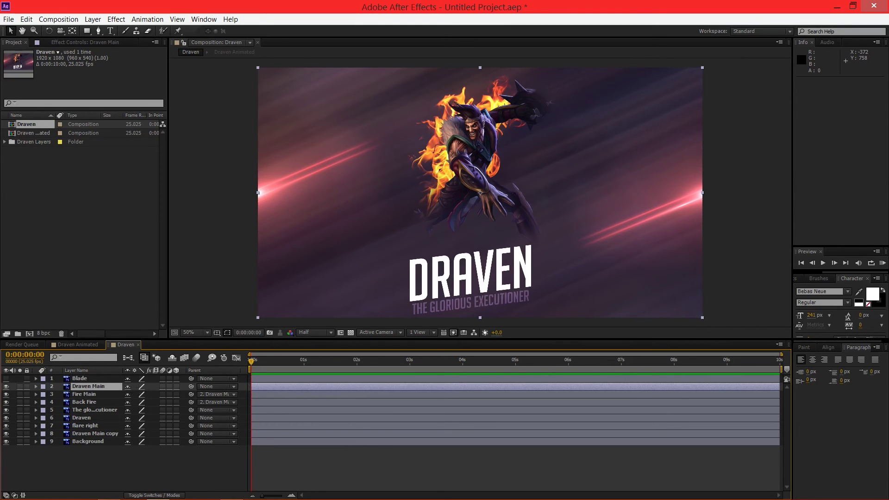
Reveal the Draven Main layer's position, shift it horizontally to test the parented flames, and undo the shift
key("p")
mouse_move(131, 394)
left_mouse_down()
mouse_move(267, 394)
mouse_move(122, 394)
left_mouse_up()
key("ctrl+z")
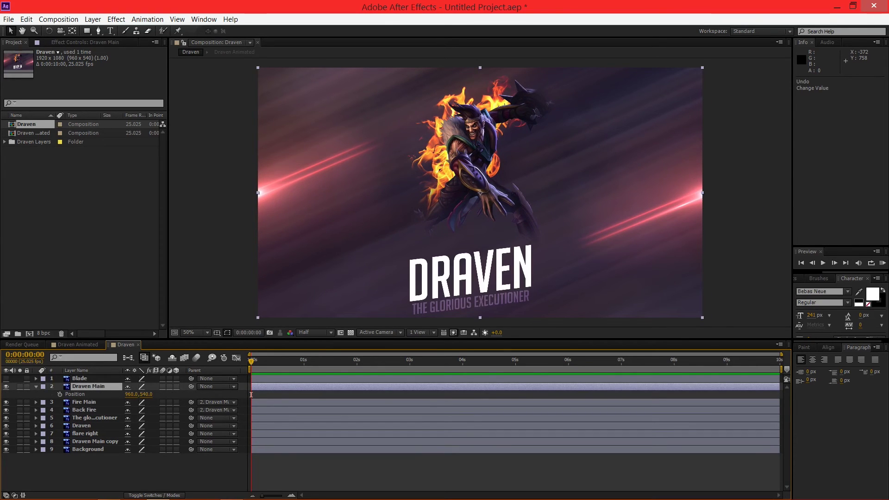
Apply the expression wiggle (10, 10) to the Draven Main layer's position and preview the motion
key("ctrl+Down")
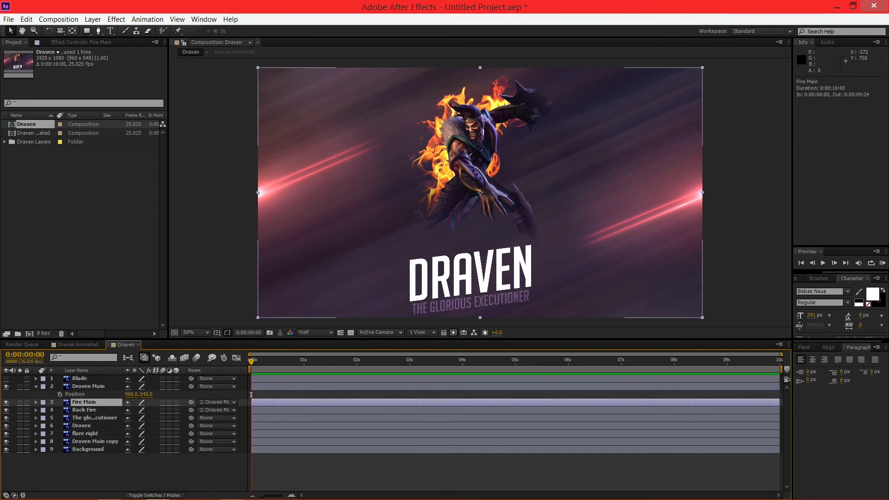
key("ctrl+Up")
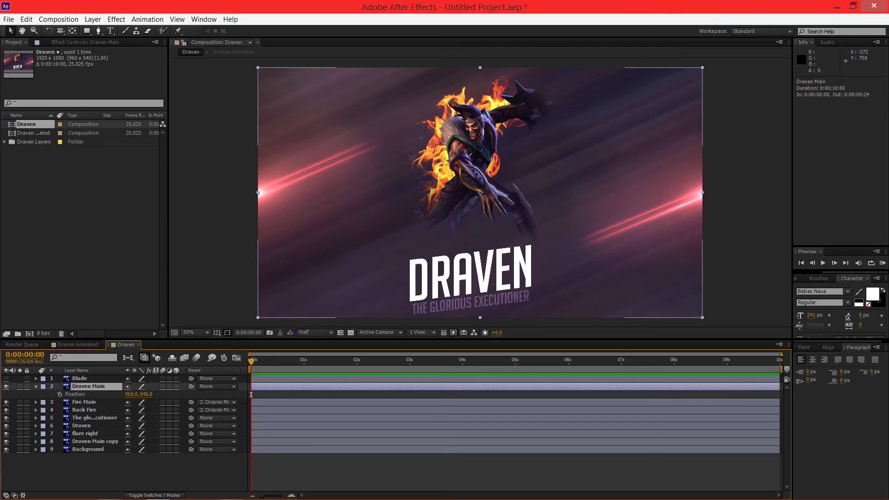
key("alt+shift+equal")
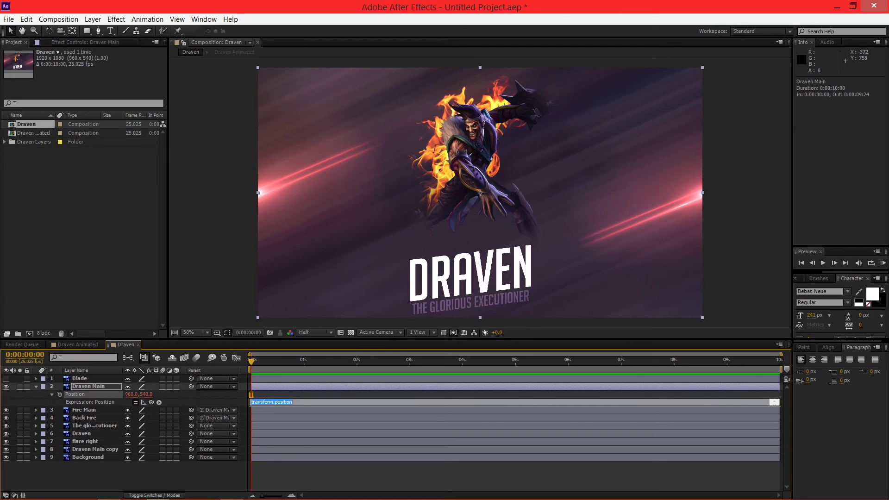
type("wiggle (")
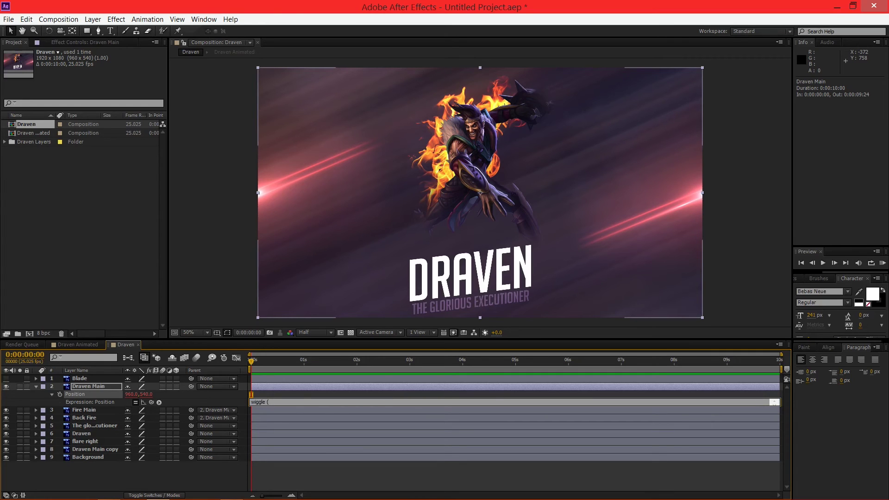
type("10, 10")
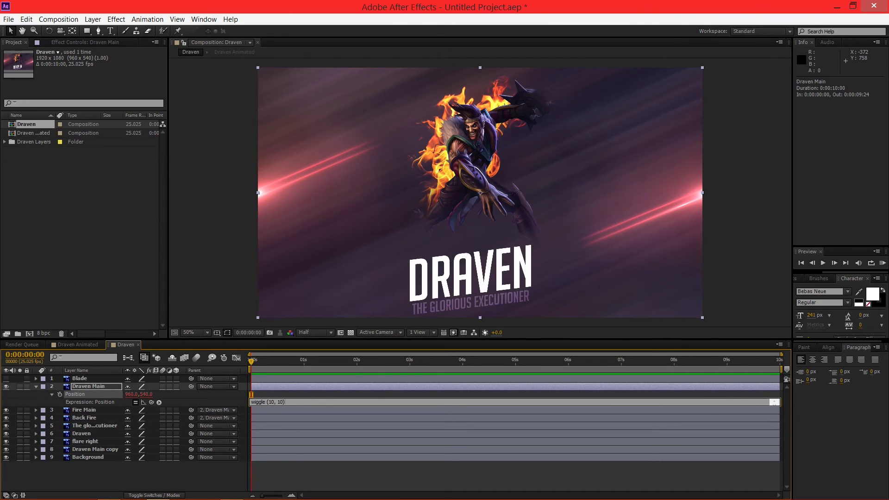
left_click(251, 395)
key("space")
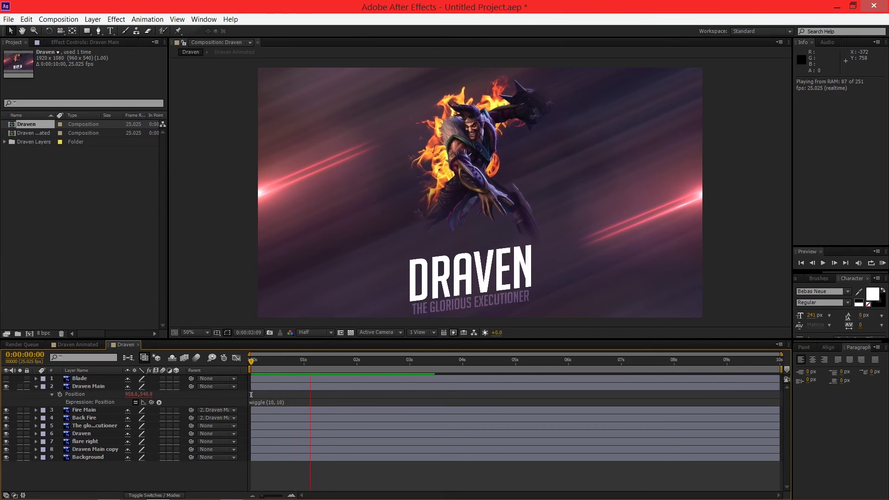
left_click(426, 395)
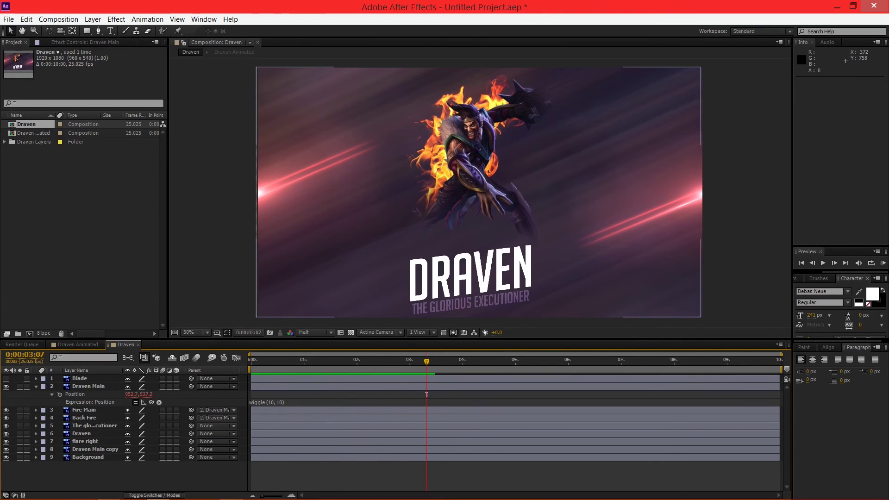
Change the Draven Main layer's position expression to wiggle (10, 1) and preview the motion from the start
left_click(281, 402)
left_click(281, 402)
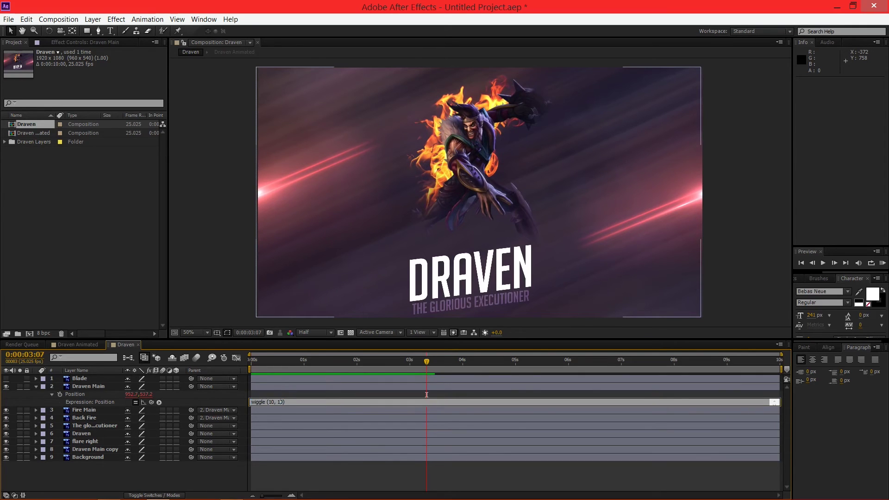
key("ctrl+shift+Left")
type("1")
key("KP_Enter")
left_click_drag(426, 395, 251, 395)
key("KP_0")
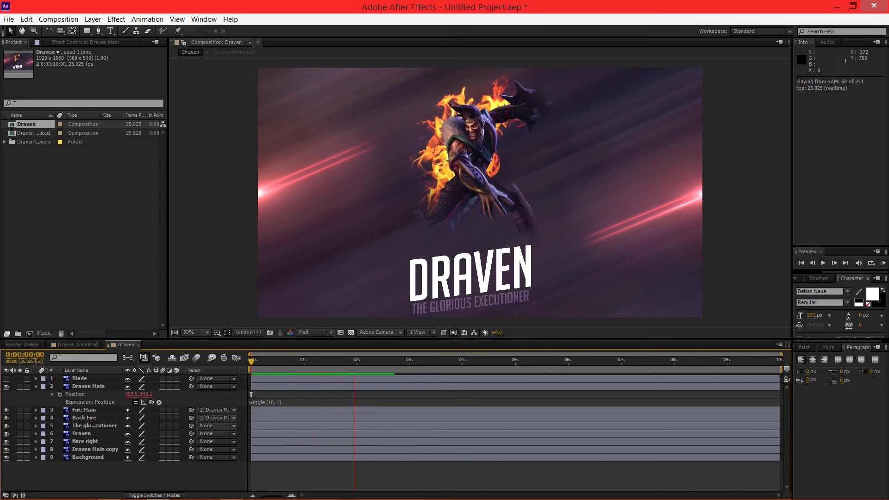
key("space")
Change the Draven Main position expression to wiggle (10, 5) and preview the motion from the start
left_click(251, 396)
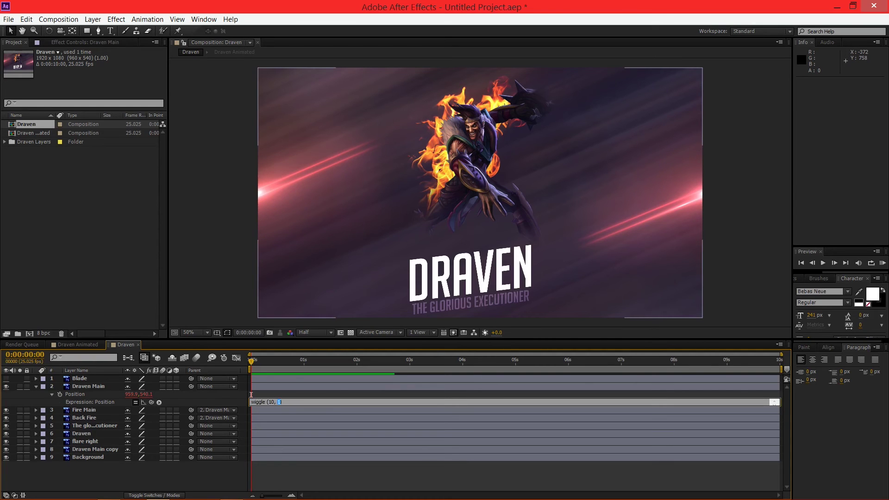
key("BackSpace")
key("BackSpace")
key("BackSpace")
key("BackSpace")
key("BackSpace")
key("BackSpace")
key("BackSpace")
key("BackSpace")
key("BackSpace")
key("BackSpace")
key("BackSpace")
key("BackSpace")
key("BackSpace")
key("ctrl+z")
left_click(251, 394)
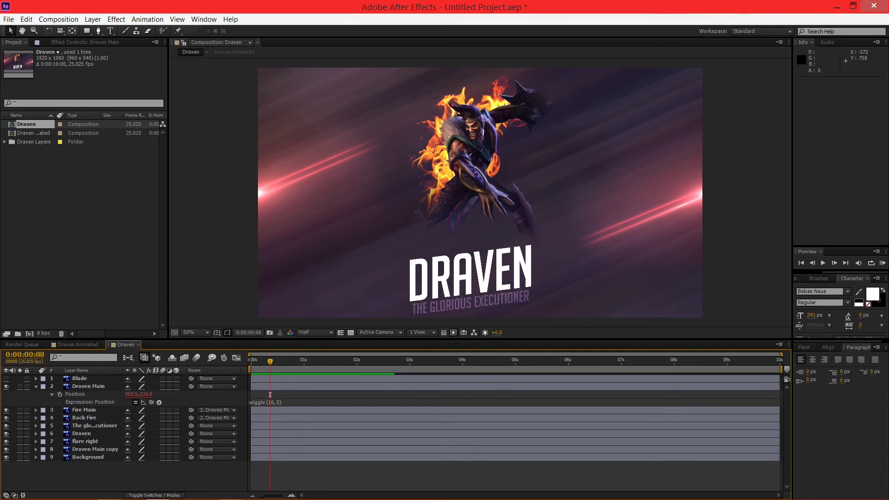
key("KP_0")
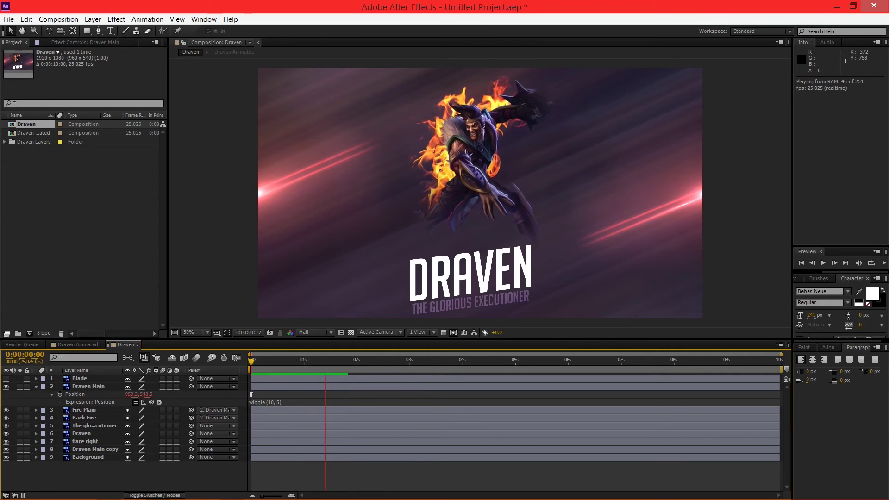
key("space")
Change the Draven Main position expression to wiggle (5, 10) and preview the motion from the start
left_click(257, 395)
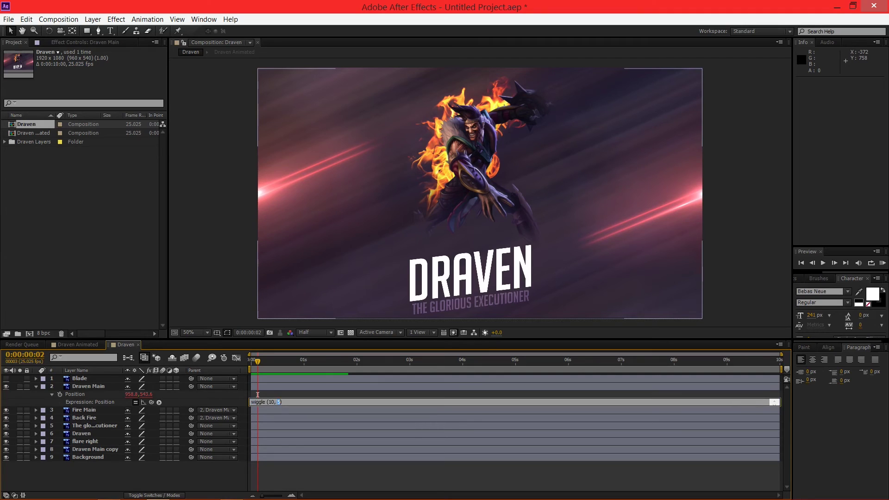
type("10")
key("shift+Left")
key("shift+Left")
type("5")
left_click_drag(287, 360, 251, 360)
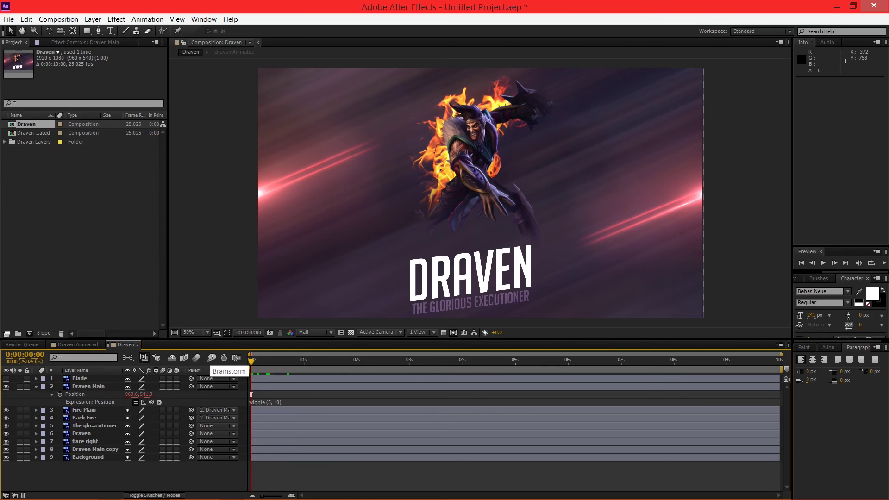
key("KP_0")
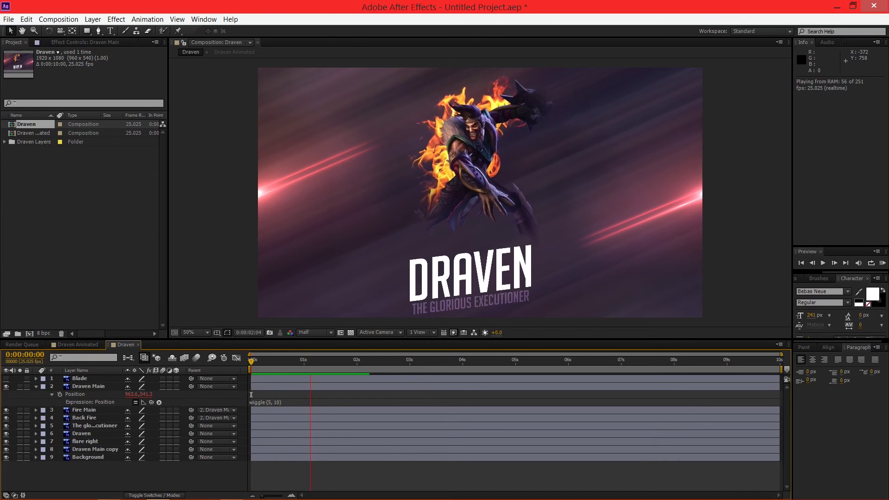
left_click(355, 394)
Lower the Draven Main wiggle frequency so the expression reads wiggle (3, 10), and preview the motion
left_click(355, 395)
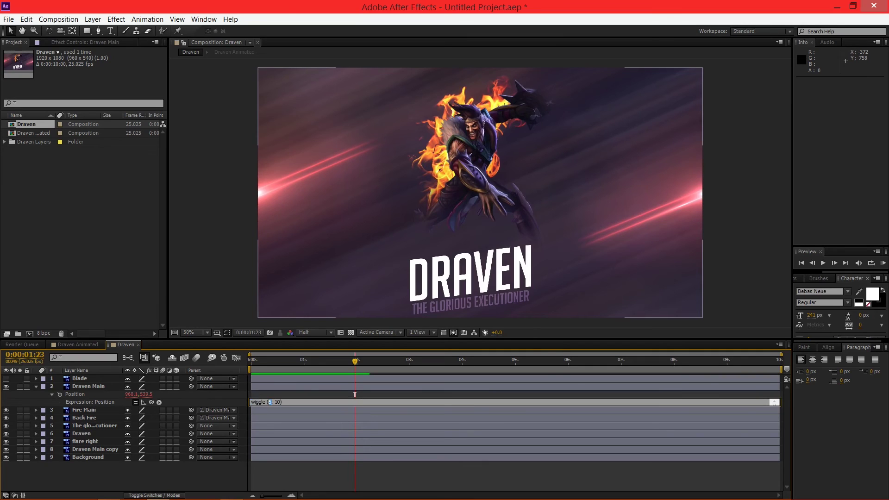
key("Return")
key("BackSpace")
left_click_drag(284, 360, 251, 360)
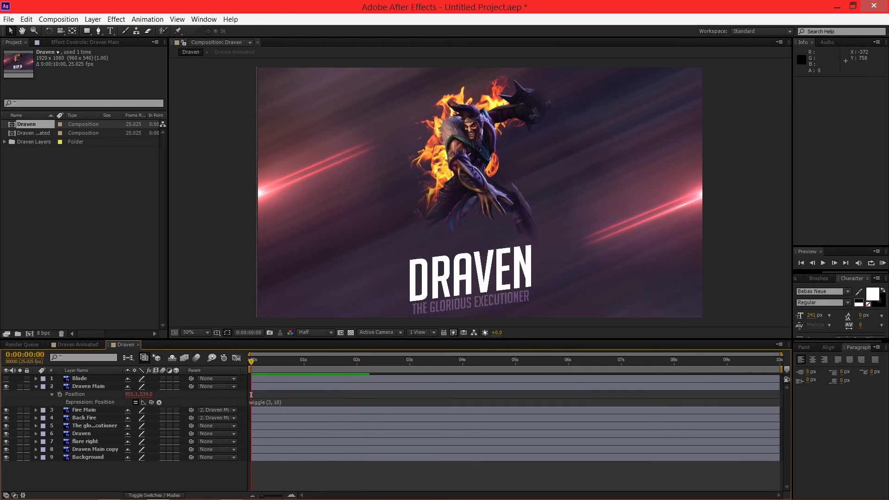
key("KP_0")
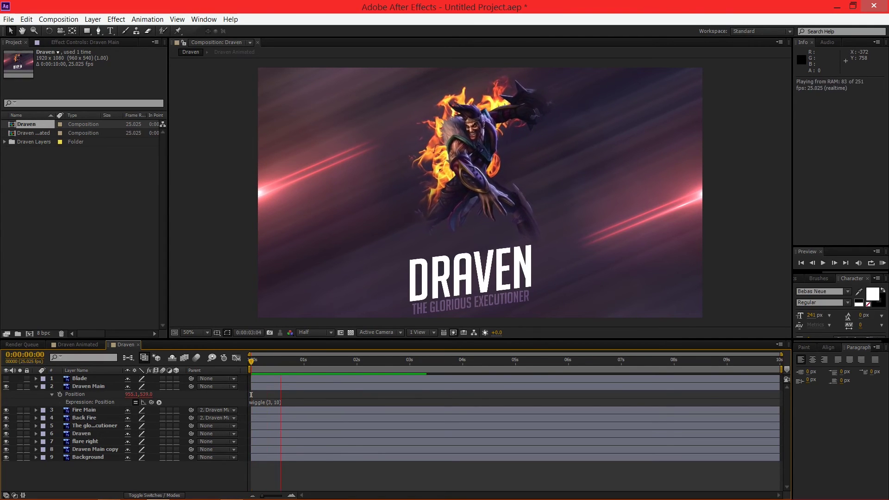
key("space")
Set the Draven Main position expression to wiggle (2, 10) and preview the motion from the start
left_click(404, 396)
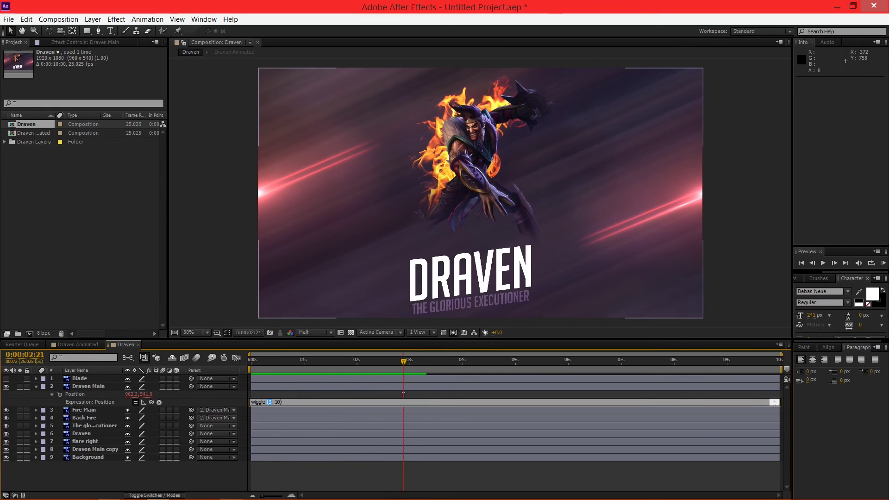
key("Right")
key("BackSpace")
type("2")
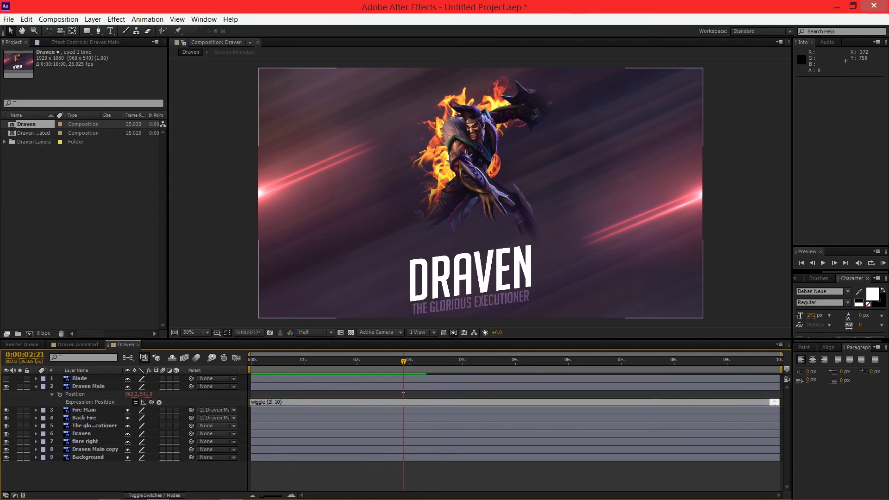
key("KP_Enter")
key("KP_1")
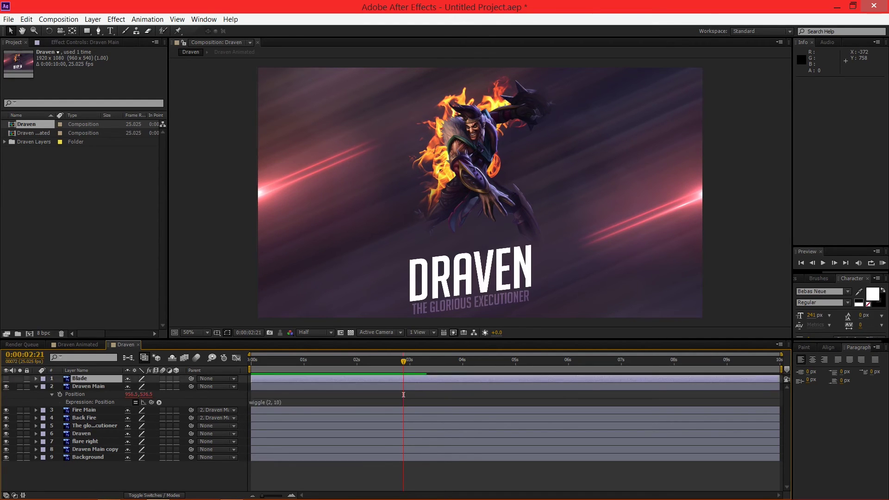
key("KP_0")
key("Home")
key("KP_0")
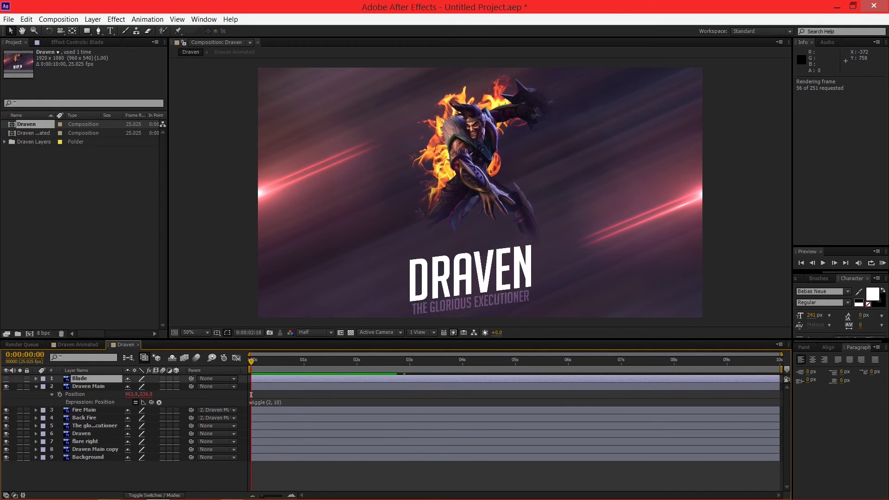
left_click(378, 395)
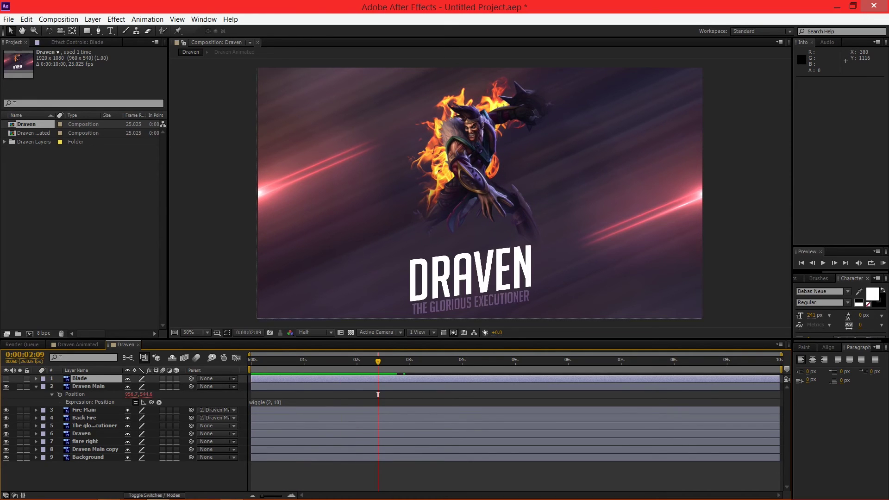
Switch on motion blur for all nine layers and for the composition, and return to the start of the timeline
left_click_drag(163, 379, 162, 457)
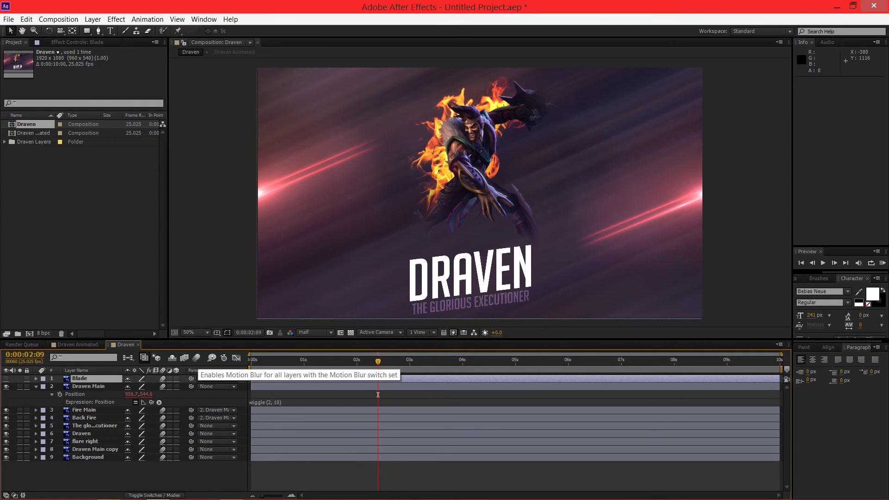
left_click(197, 357)
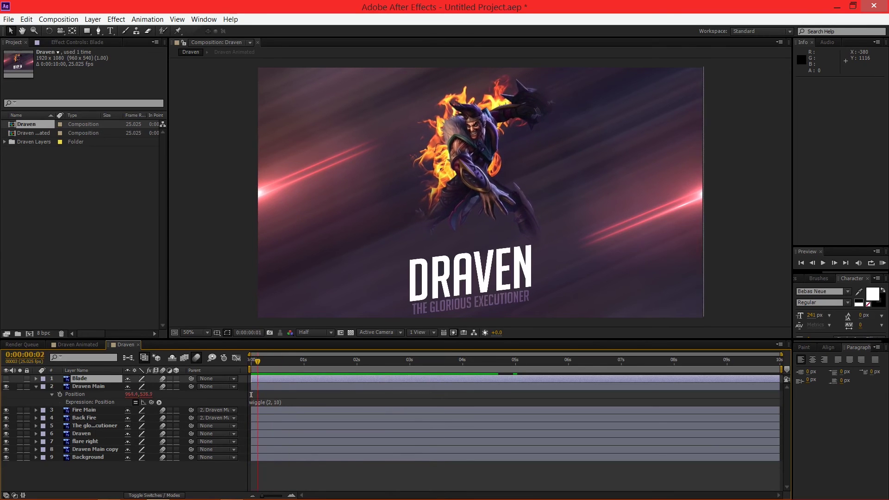
left_click_drag(392, 361, 251, 361)
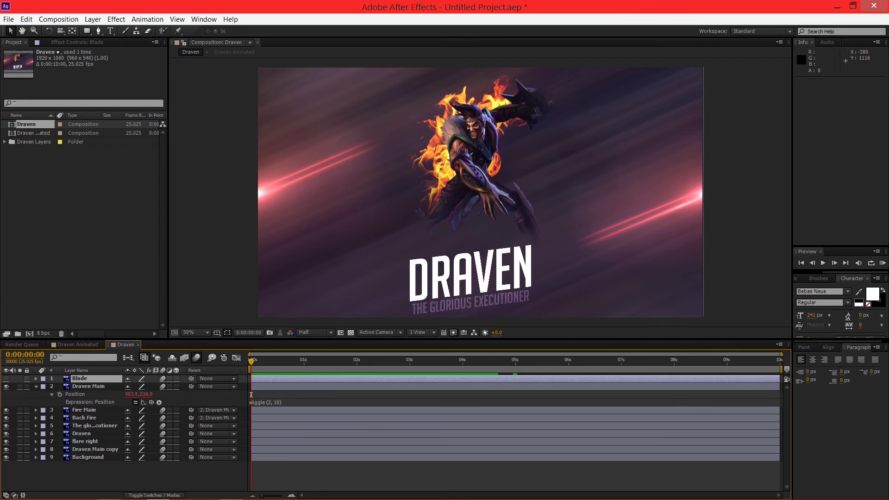
Make the Blade layer visible and return to the start of the timeline
key("ctrl+shift+a")
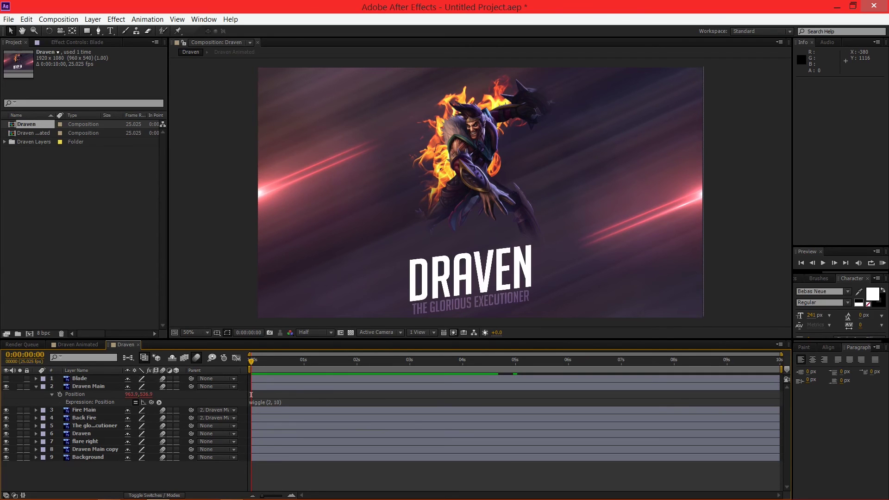
key("ctrl+z")
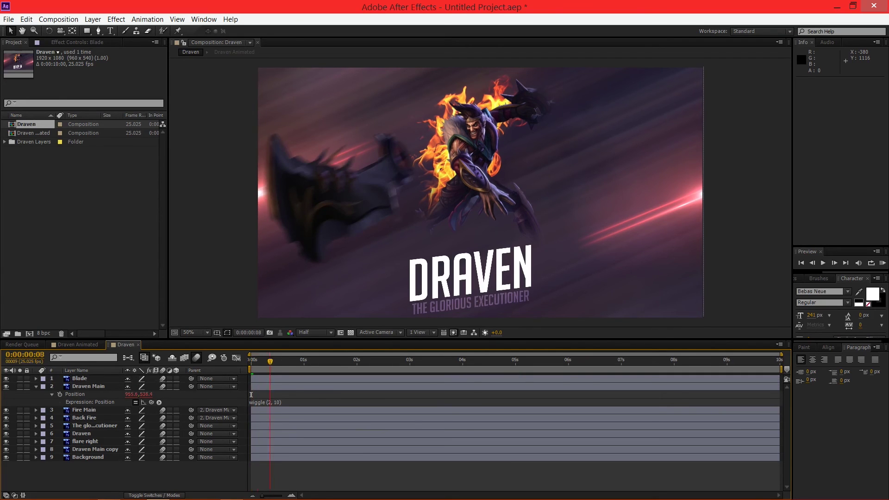
key("Home")
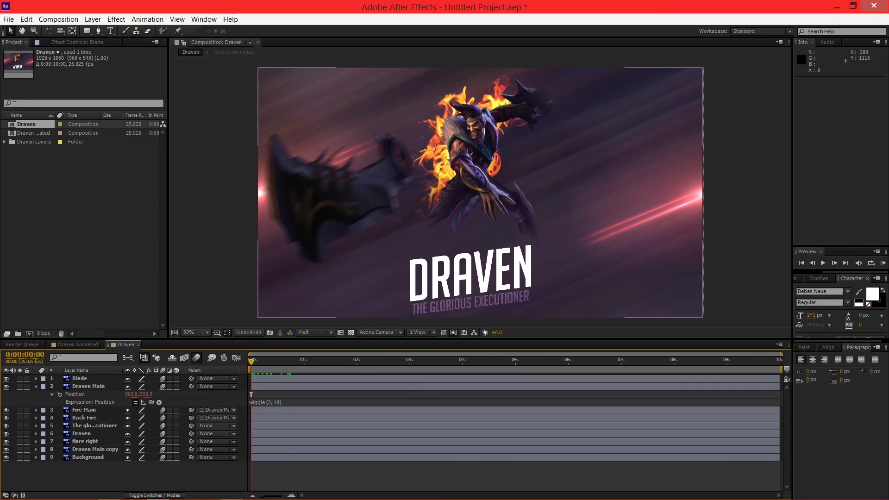
Reveal the Blade layer's scale and set it to 0%
left_click(80, 379)
key("s")
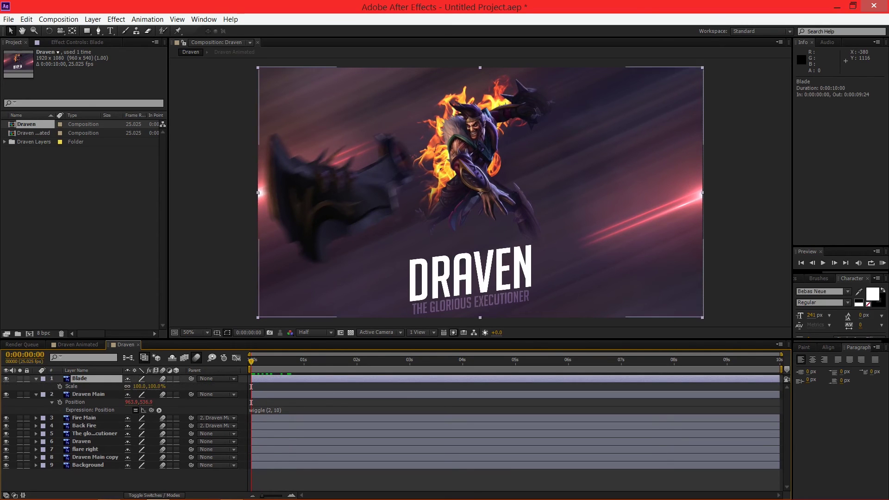
left_click_drag(141, 386, 97, 387)
left_click(139, 386)
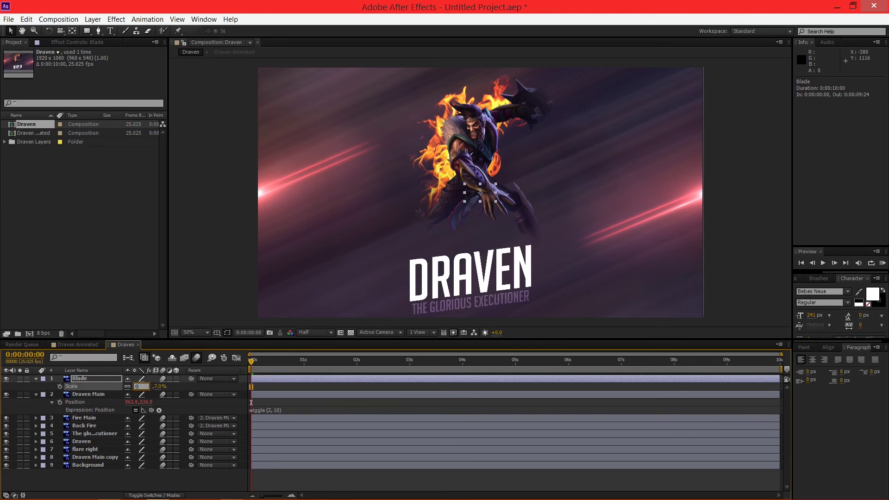
type("0")
key("Return")
Set the Blade layer's scale to 1000% at 0:00:01:24 and add a scale keyframe there
key("space")
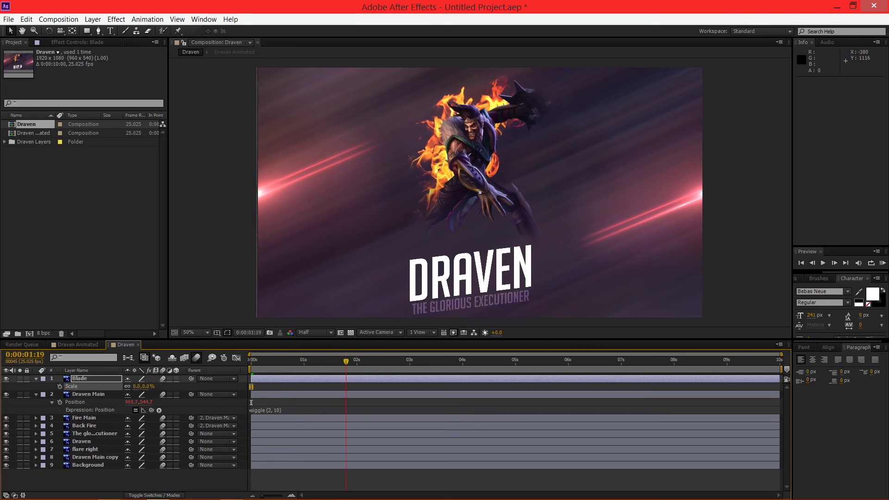
left_click(137, 386)
type("100")
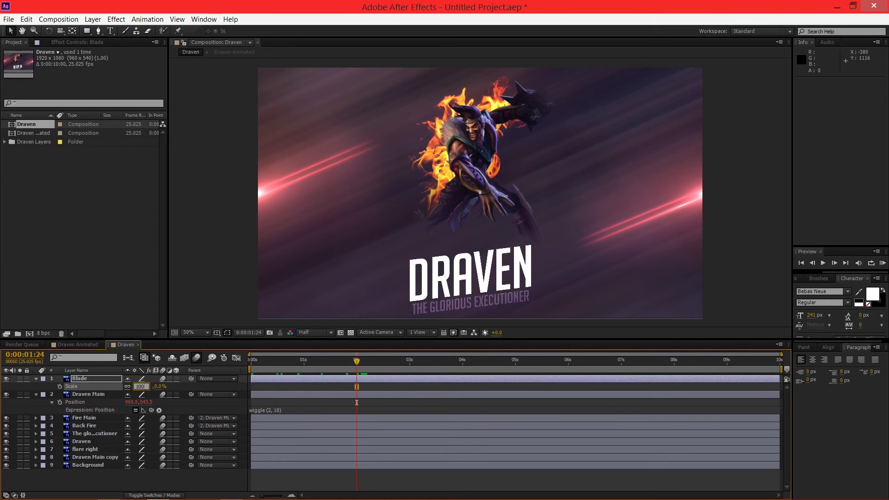
type("0")
key("Return")
mouse_move(356, 361)
left_mouse_down()
mouse_move(250, 362)
mouse_move(353, 362)
left_mouse_up()
key("Home")
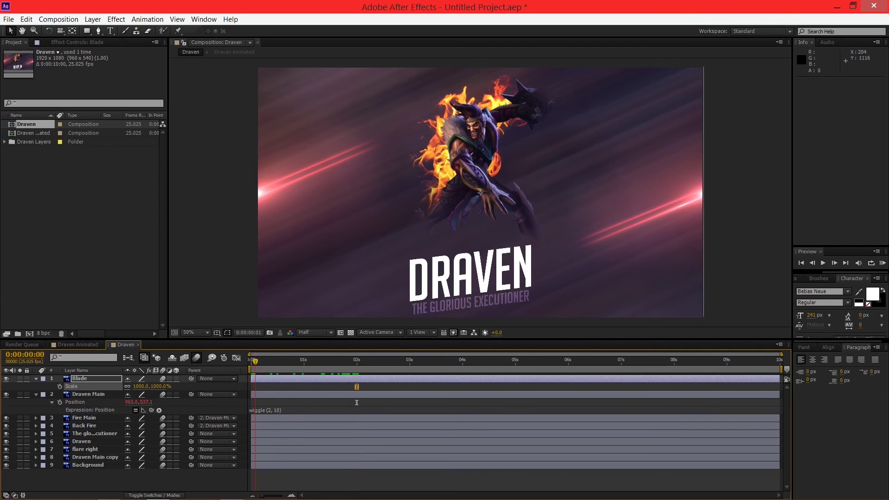
key("space")
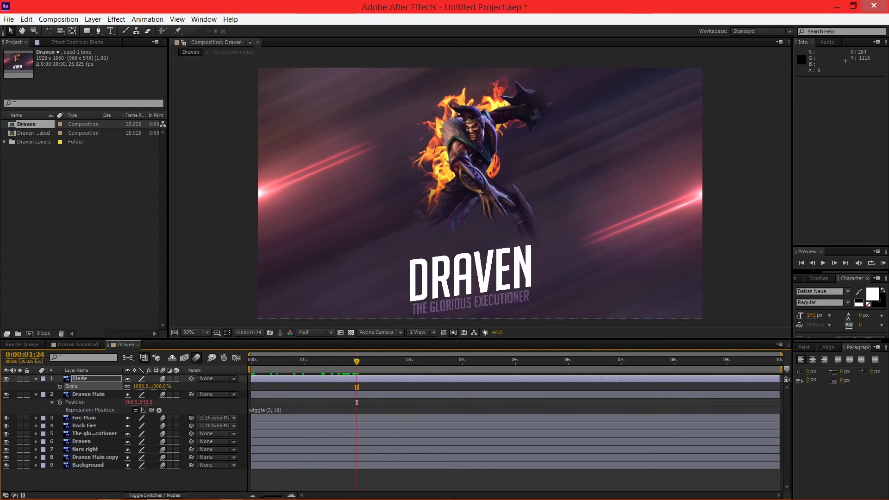
key("alt+shift+s")
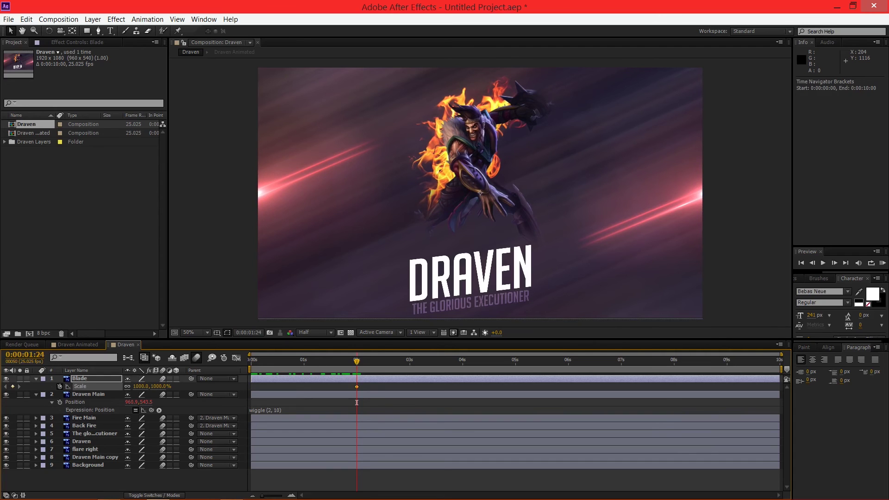
Reduce the Blade layer's scale to 734% at the start of the timeline, creating a keyframe there
key("space")
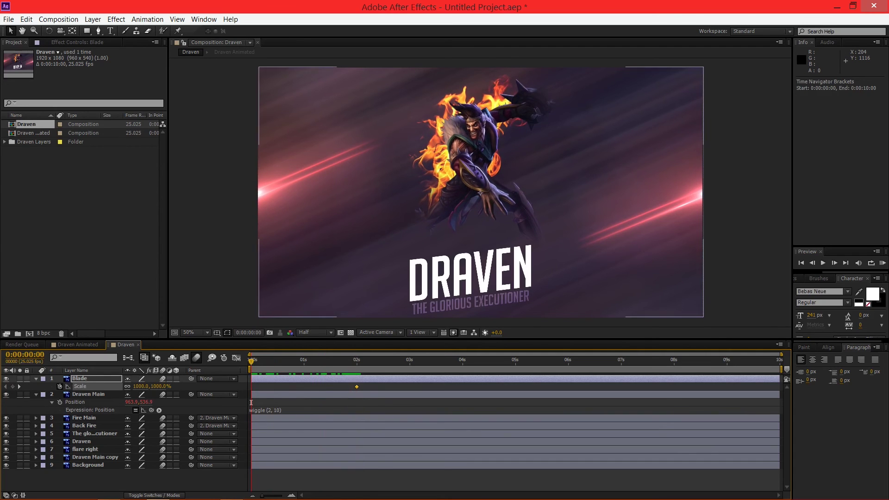
key("ctrl+KP_Subtract")
key("ctrl+KP_Subtract")
key("ctrl+KP_Subtract")
key("ctrl+KP_Subtract")
key("ctrl+KP_Subtract")
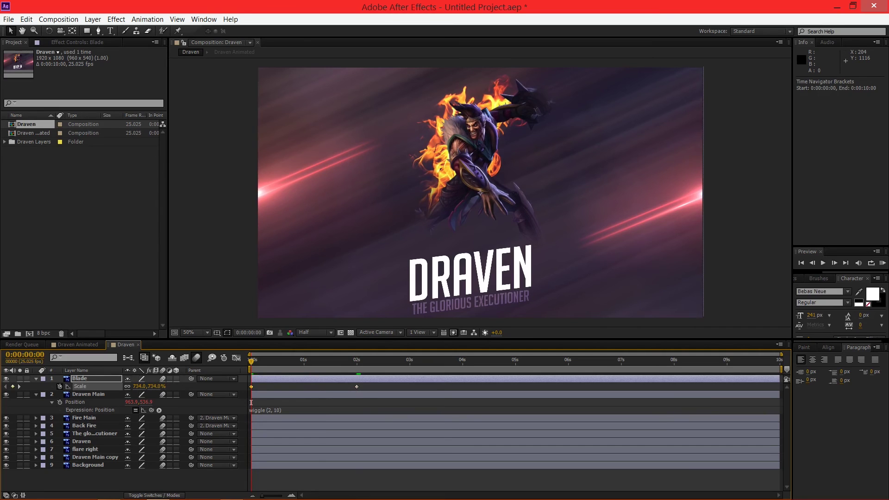
Set the Blade layer's scale keyframe at 0:00:01:24 to 100% and go back to the start of the timeline
key("space")
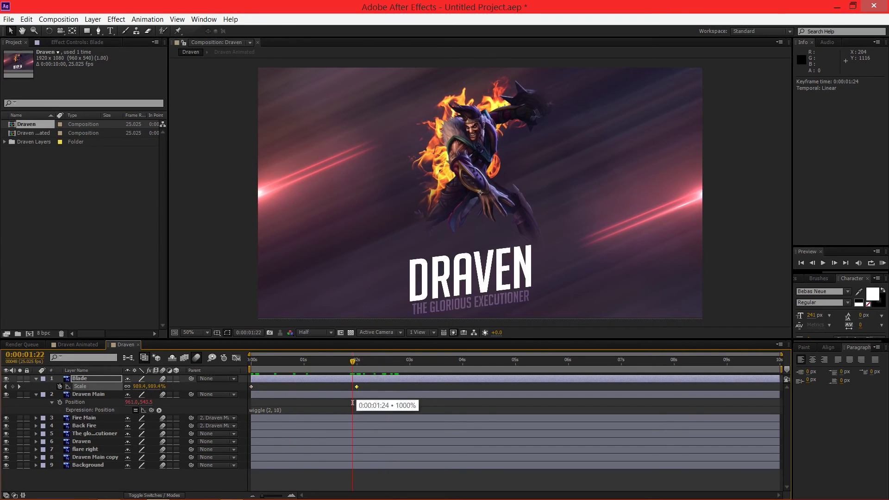
double_click(357, 386)
type("100")
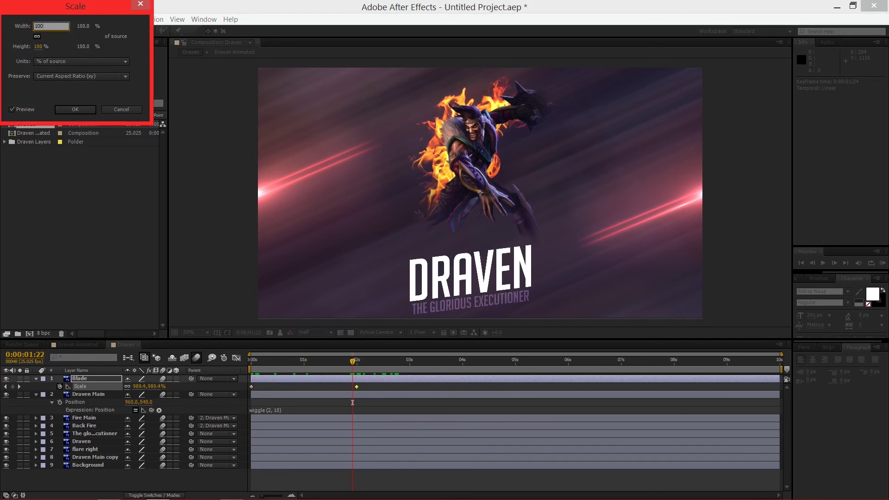
key("Return")
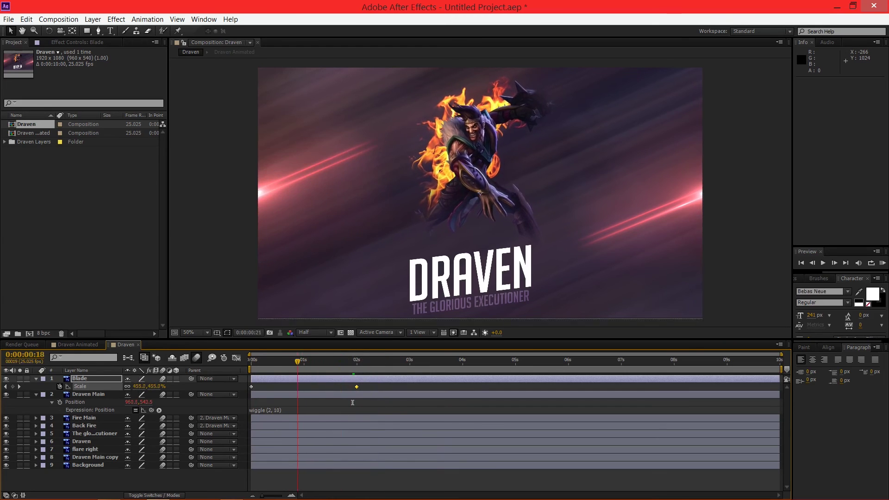
key("Page_Up")
key("Page_Up")
key("Page_Up")
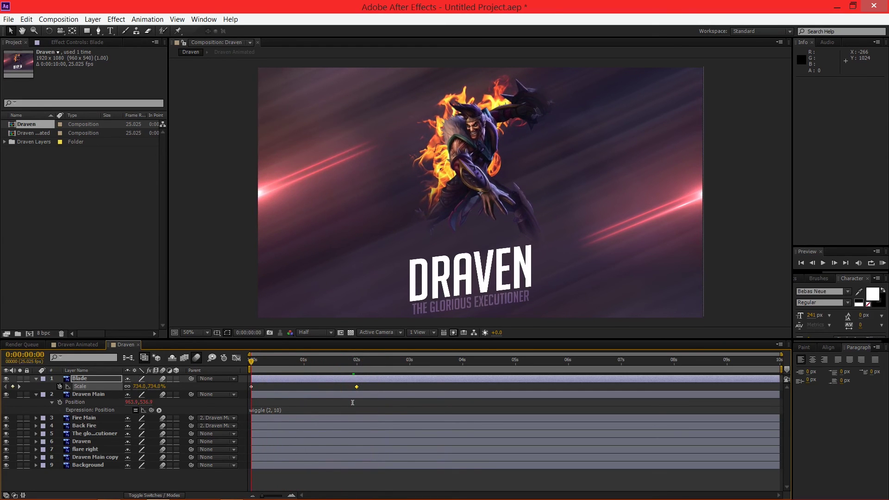
Set the Blade layer's scale keyframe at the start of the timeline to 0% and play the animation
double_click(252, 386)
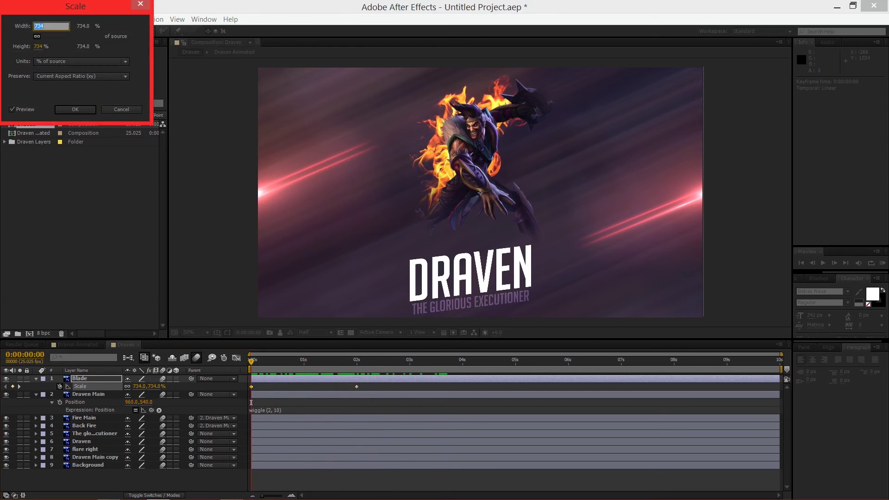
type("0")
key("Return")
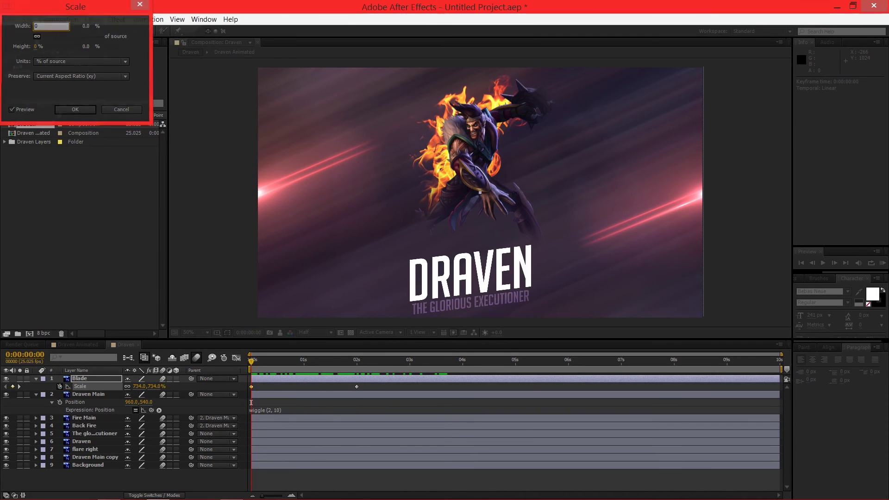
key("space")
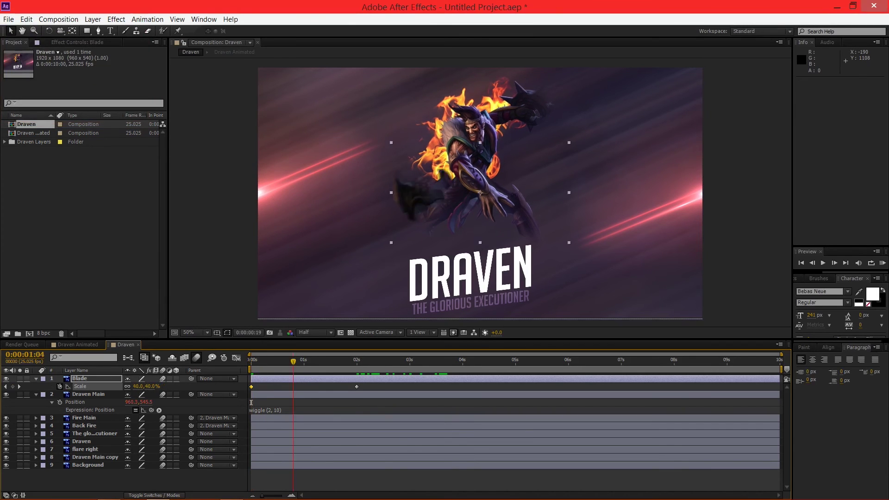
Set the Blade layer's scale keyframe at 0:00:01:24 to 1000%
key("j")
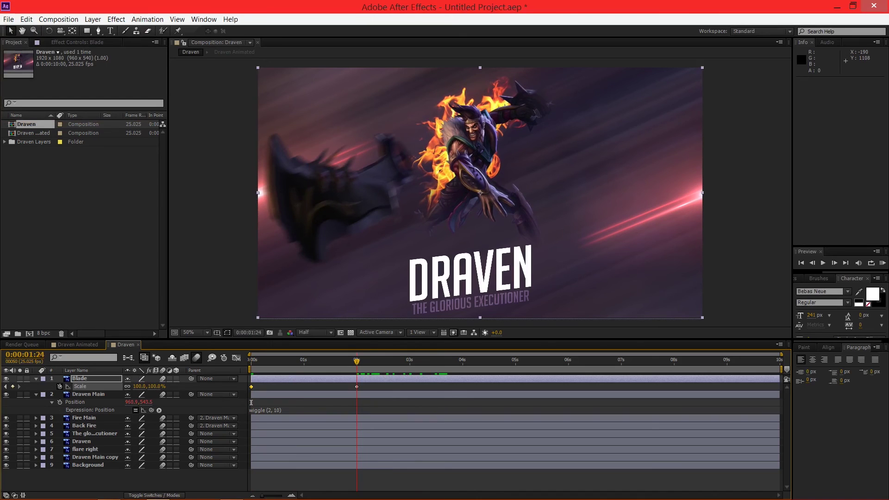
left_click(357, 403)
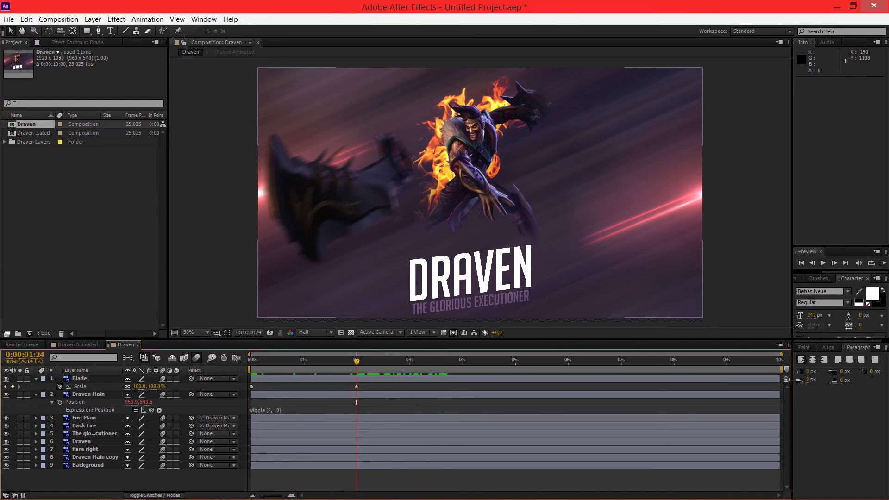
double_click(357, 387)
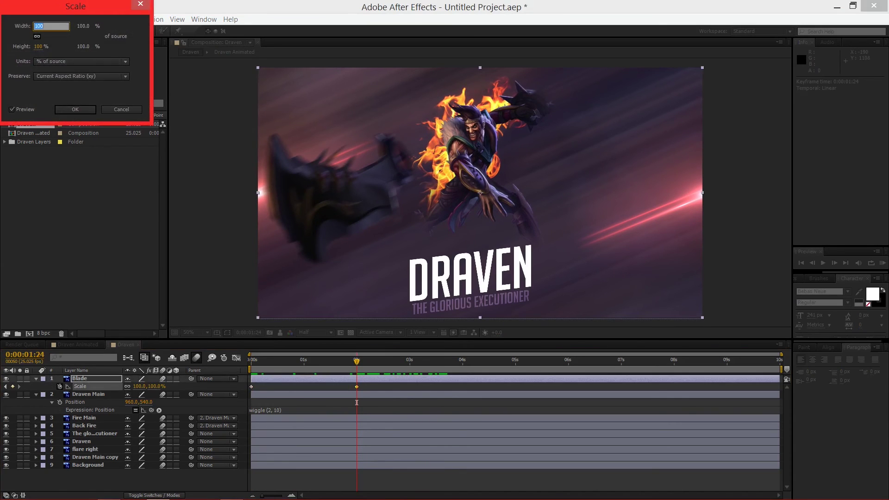
type("1000")
key("Return")
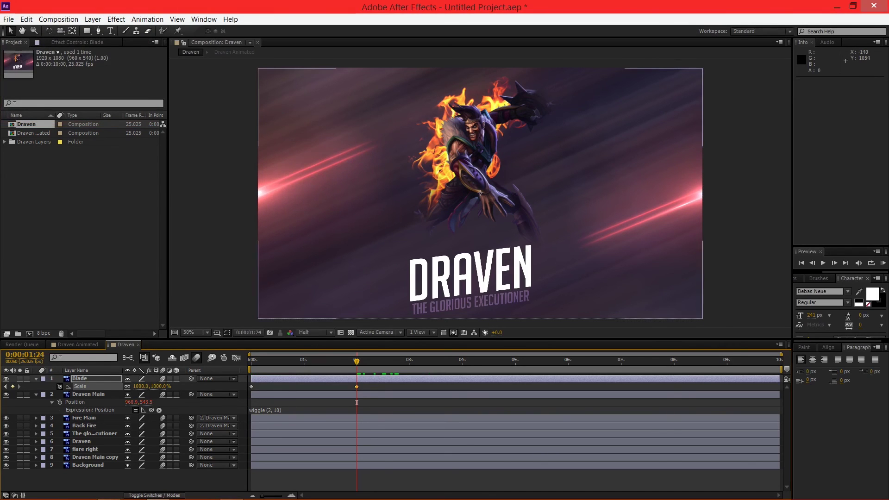
Return to the start of the timeline and run a RAM preview of the blade's growth
key("KP_0")
left_click_drag(356, 402, 251, 402)
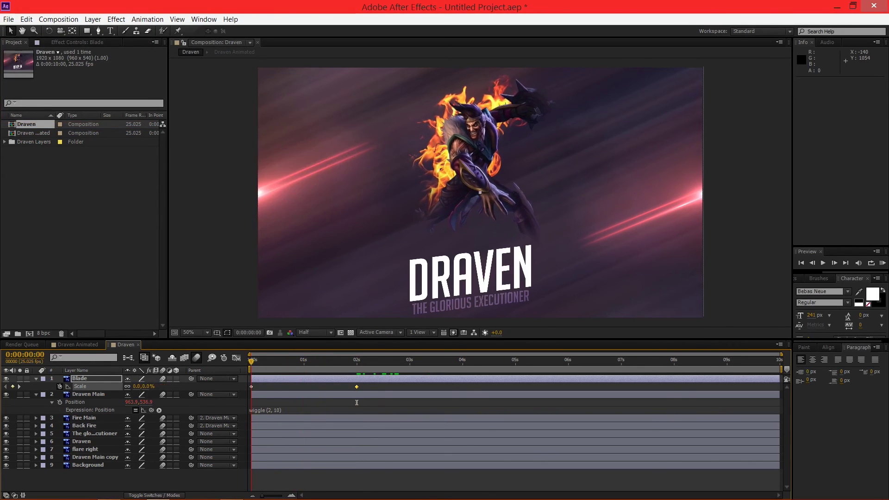
key("KP_0")
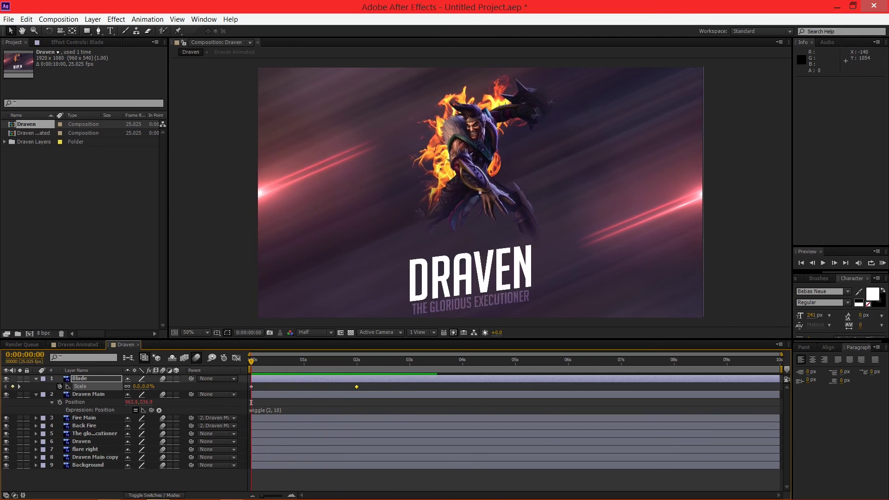
Find the Turbulent Displace effect and apply it to the Back Fire layer
left_click(412, 403)
key("ctrl+Down")
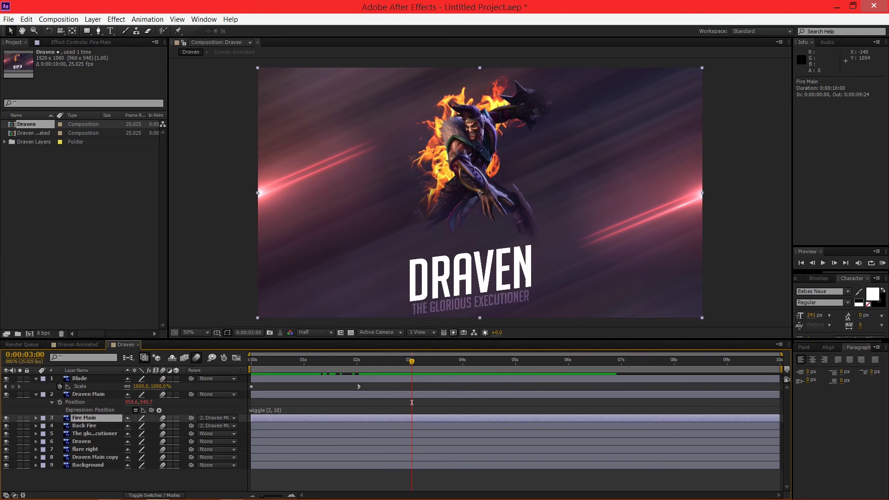
key("ctrl+Down")
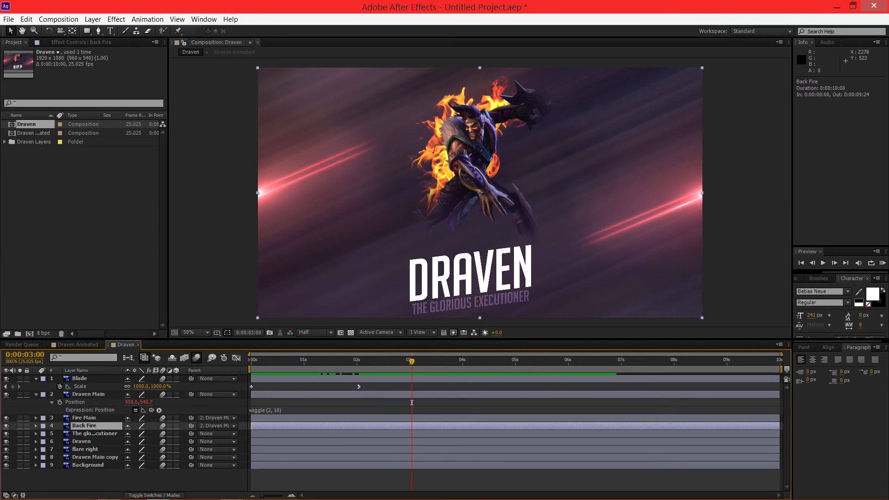
key("ctrl+5")
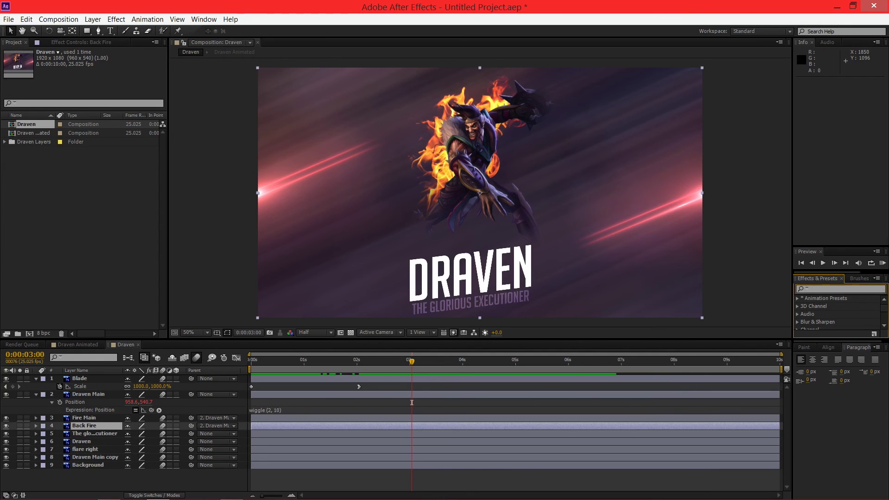
type("turbule")
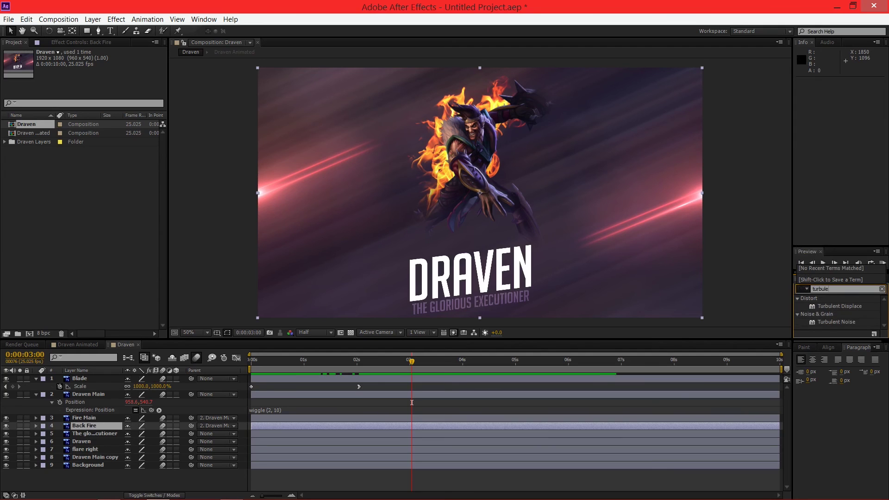
left_click_drag(839, 306, 331, 426)
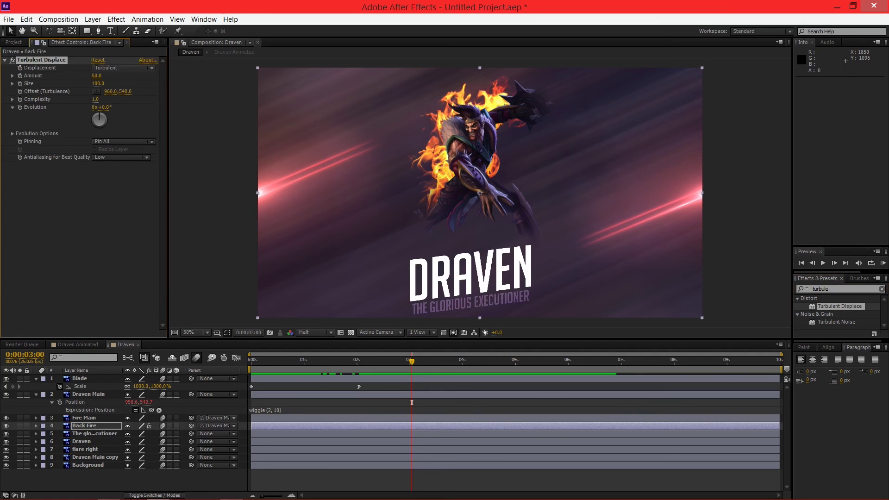
Play the composition from the start to check the fire, and return to the first frame
left_click_drag(412, 403, 273, 402)
key("Home")
key("space")
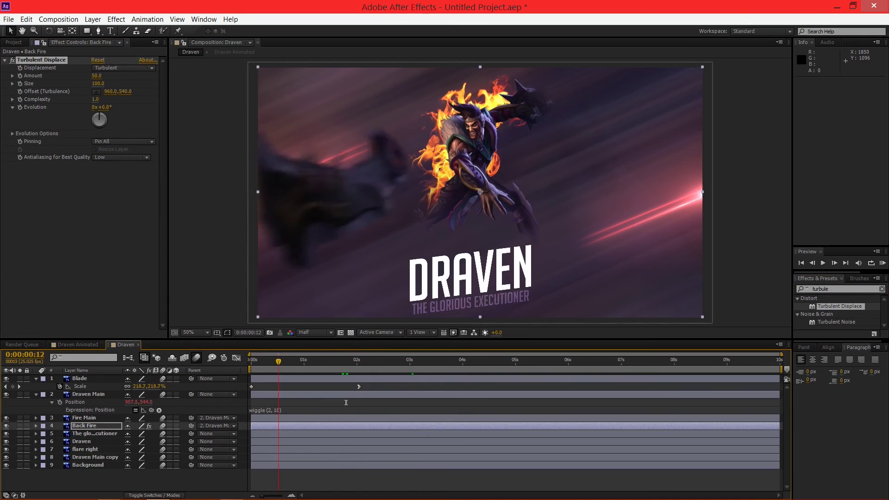
key("Home")
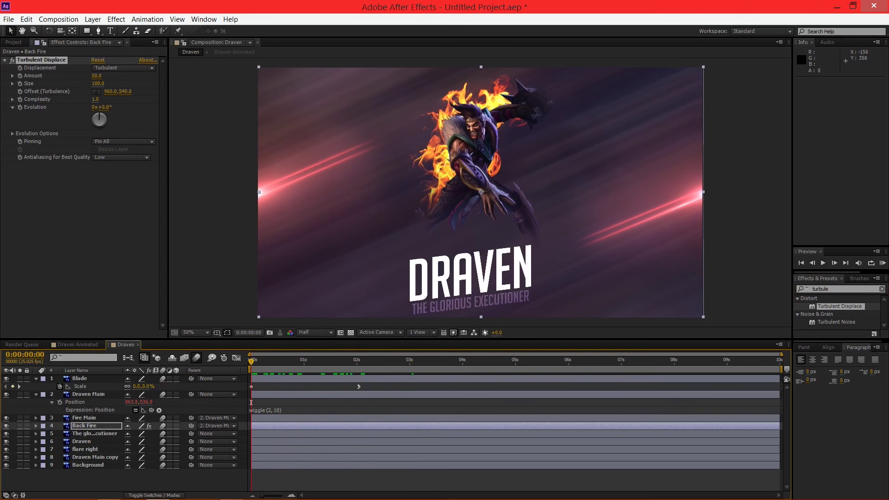
Try a Turbulent Displace amount of 196 and a different evolution on Back Fire, undoing each change
left_click_drag(96, 76, 338, 76)
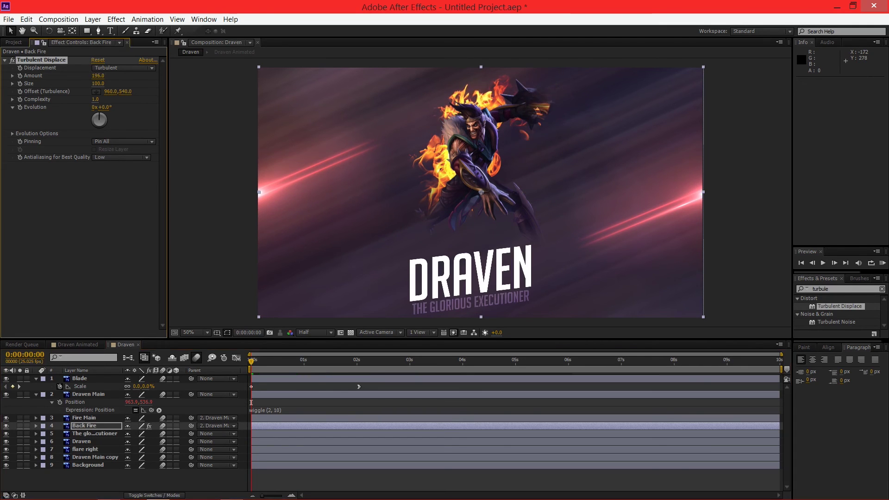
key("ctrl+z")
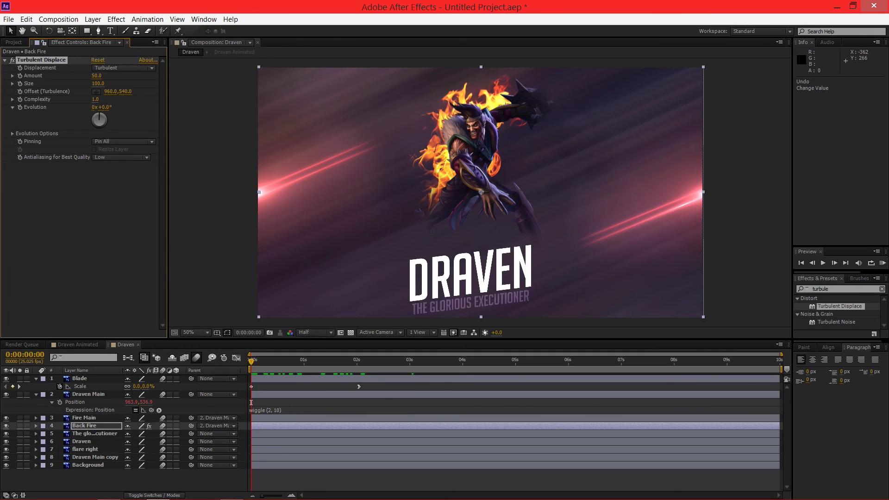
left_click_drag(104, 107, 277, 107)
key("ctrl+z")
Set the Turbulent Displace amount on the Back Fire layer to -10
left_click(96, 76)
type("-10")
key("Return")
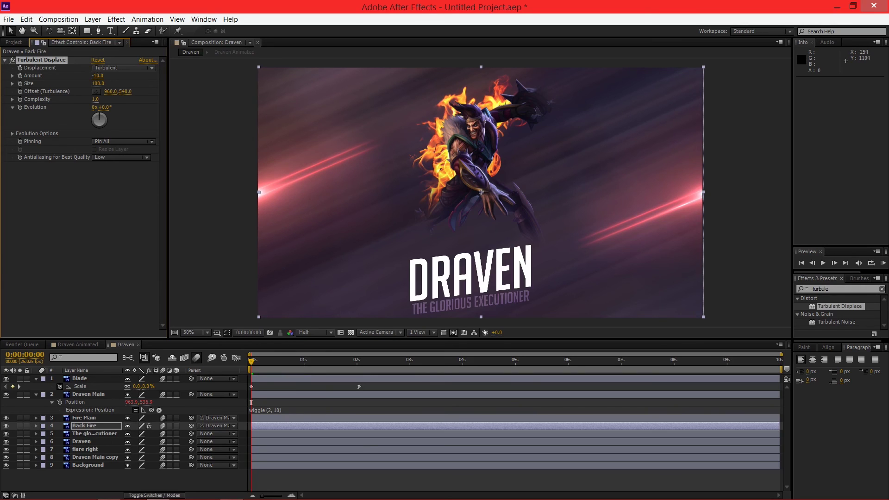
Try an evolution of 1x+72° with an amount of -5 on Back Fire's Turbulent Displace, and undo both changes
left_click_drag(102, 108, 302, 107)
left_click(98, 76)
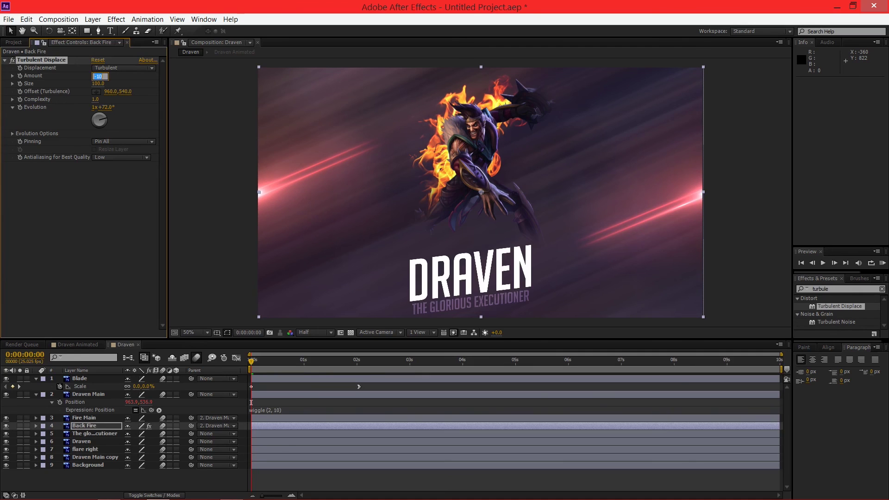
type("-5")
key("Return")
key("ctrl+z")
key("ctrl+z")
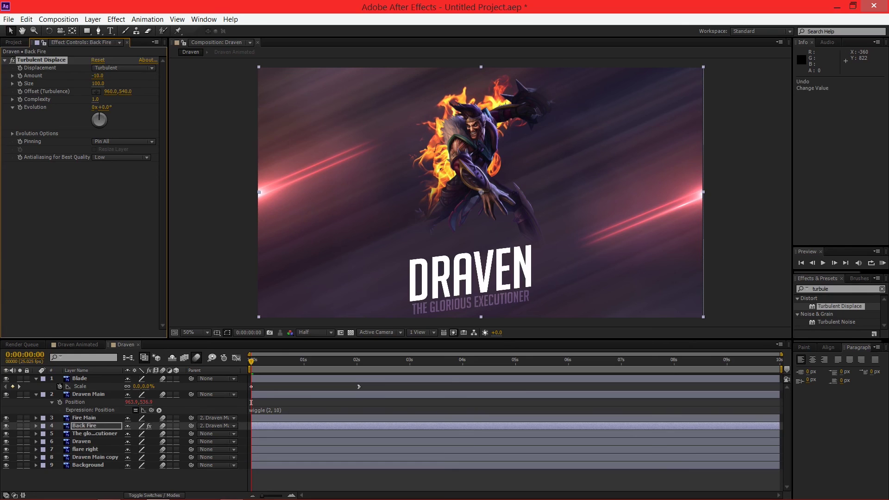
Set the Turbulent Displace amount on the Back Fire layer to 5, keeping the playhead at the first frame
left_click(97, 76)
type("0,5")
key("Return")
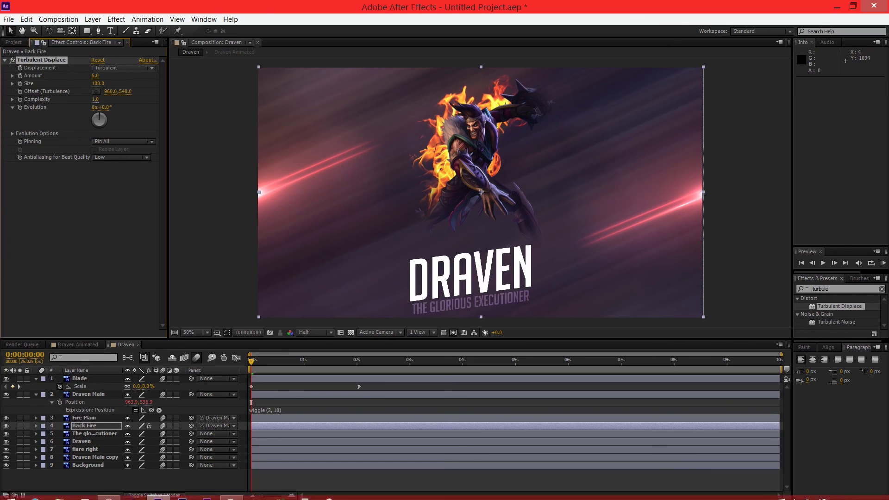
mouse_move(251, 362)
left_mouse_down()
mouse_move(298, 361)
mouse_move(251, 362)
left_mouse_up()
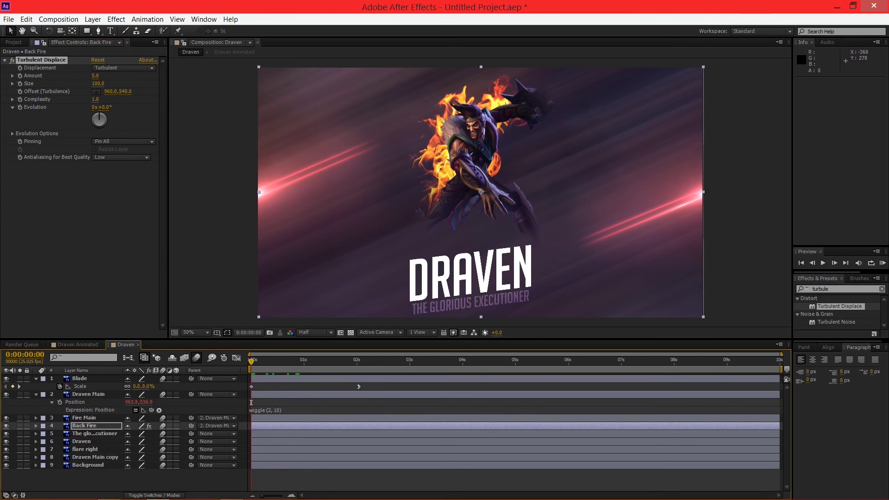
Try turning the Back Fire displacement's evolution by hand, and undo the evolution changes
mouse_move(99, 114)
left_mouse_down()
mouse_move(99, 127)
mouse_move(95, 113)
mouse_move(105, 116)
mouse_move(91, 119)
left_mouse_up()
key("ctrl+z")
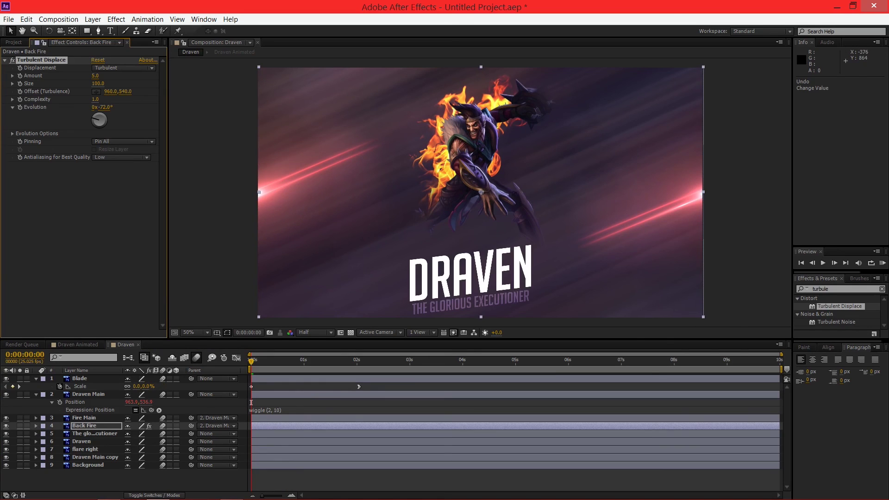
key("ctrl+z")
Keyframe the Back Fire displacement's evolution at 10x+0.0° on the last frame, 0:00:09:24
key("End")
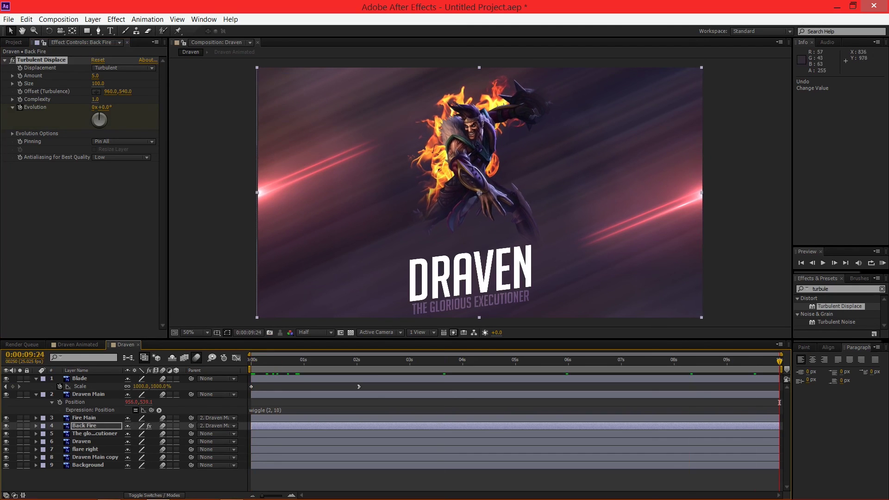
left_click(93, 108)
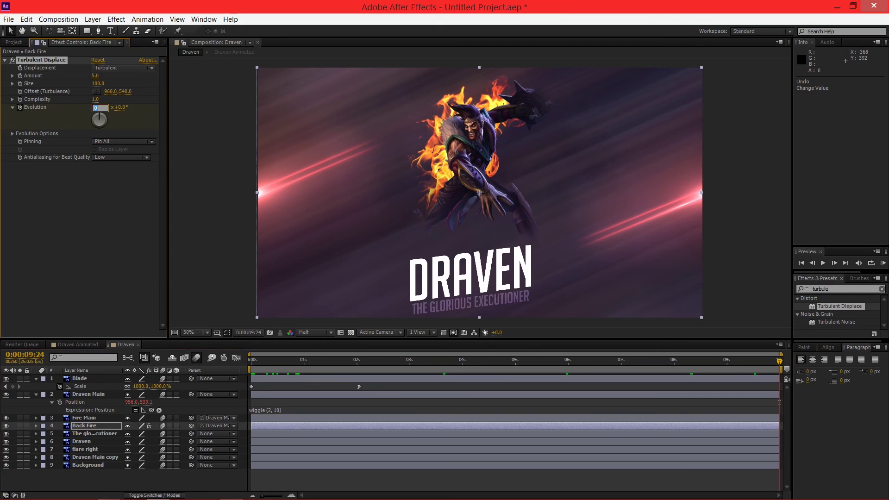
key("Return")
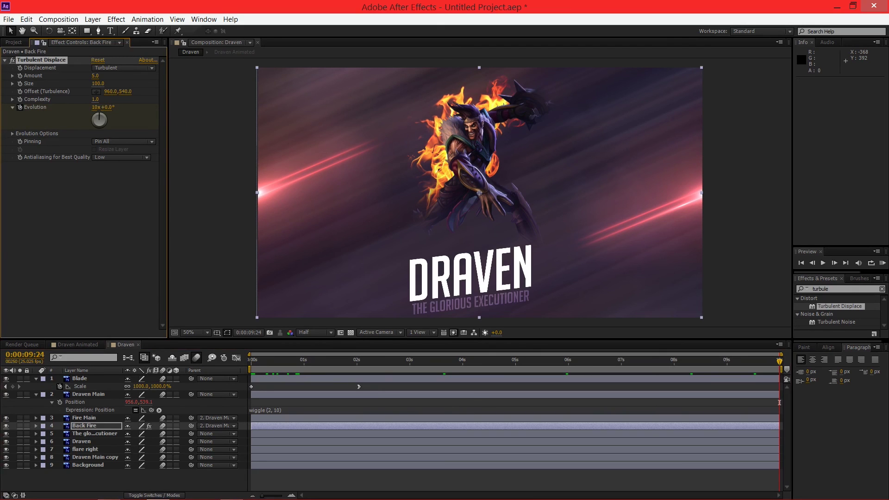
Preview the animated fire displacement from the start of the timeline
key("space")
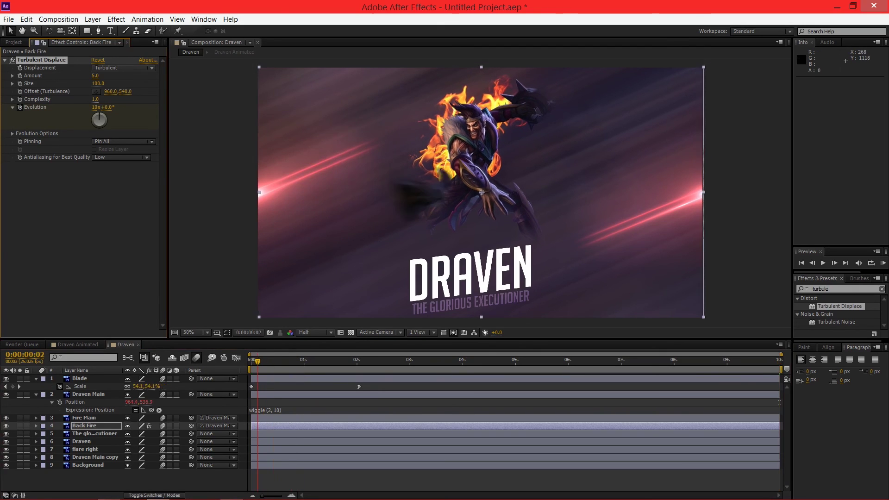
left_click_drag(327, 361, 250, 361)
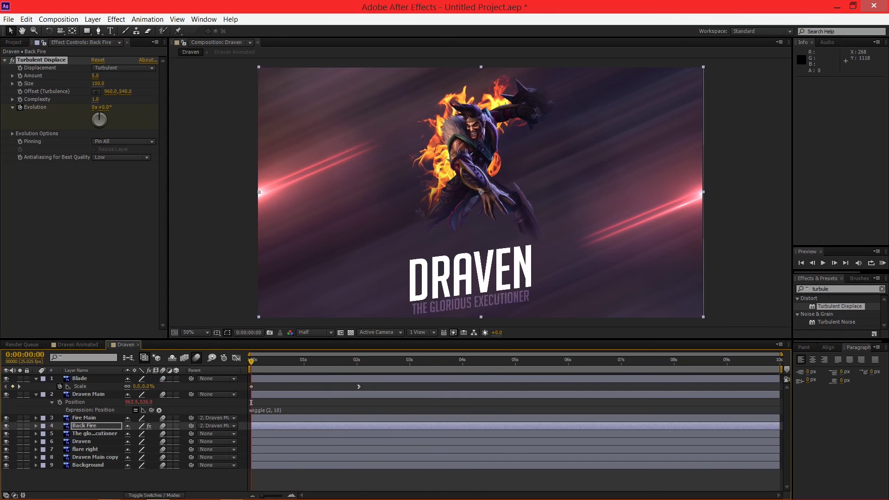
key("KP_0")
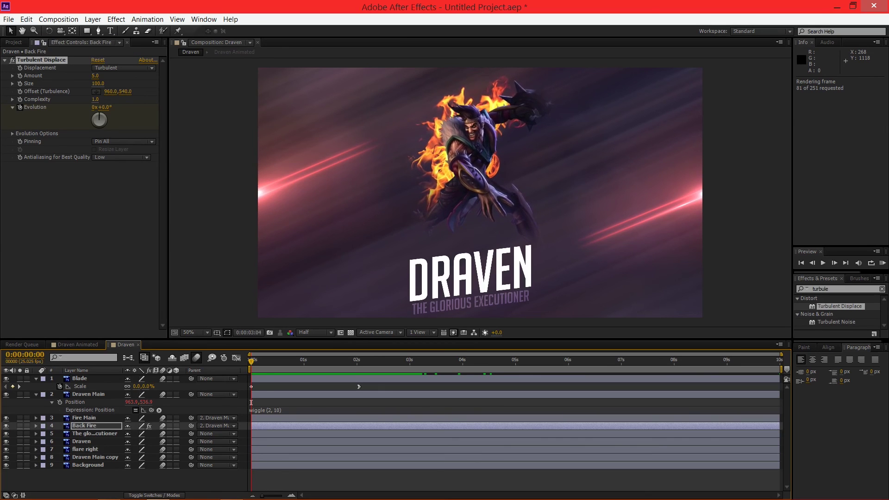
key("space")
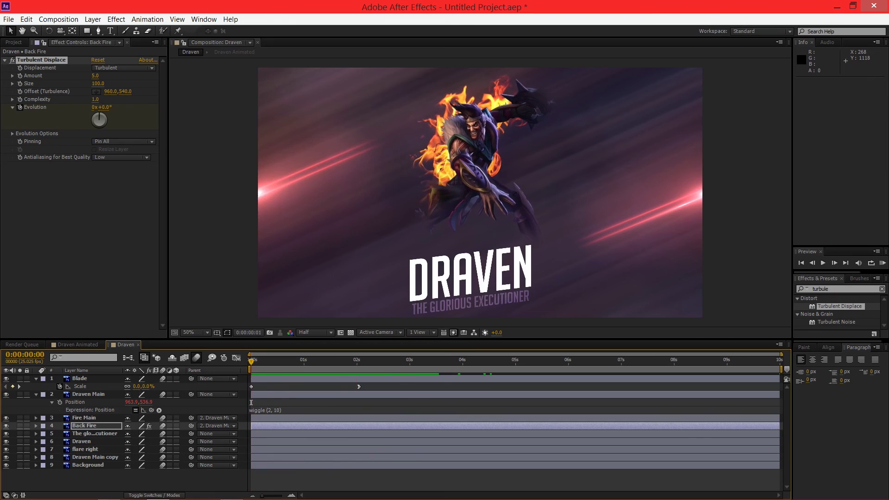
key("space")
Copy the keyframed Turbulent Displace effect from the Back Fire layer to the Fire Main layer at the first frame
key("ctrl+Down")
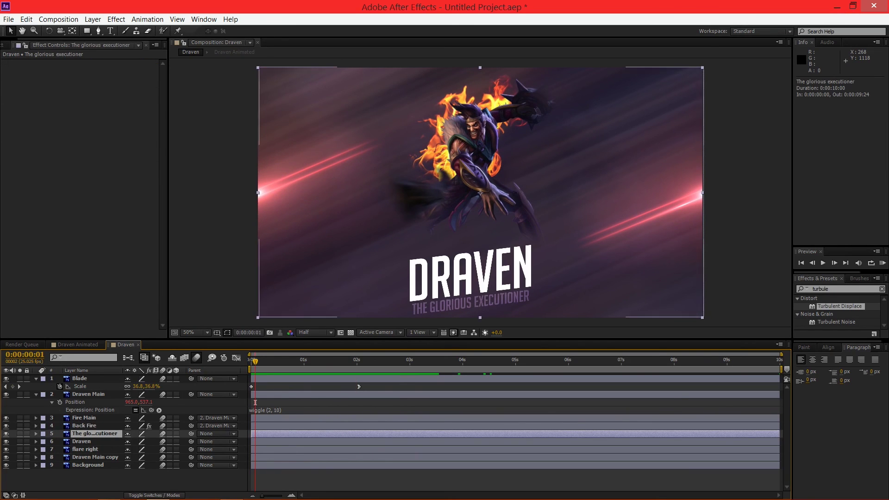
key("ctrl+Up")
key("ctrl+Up")
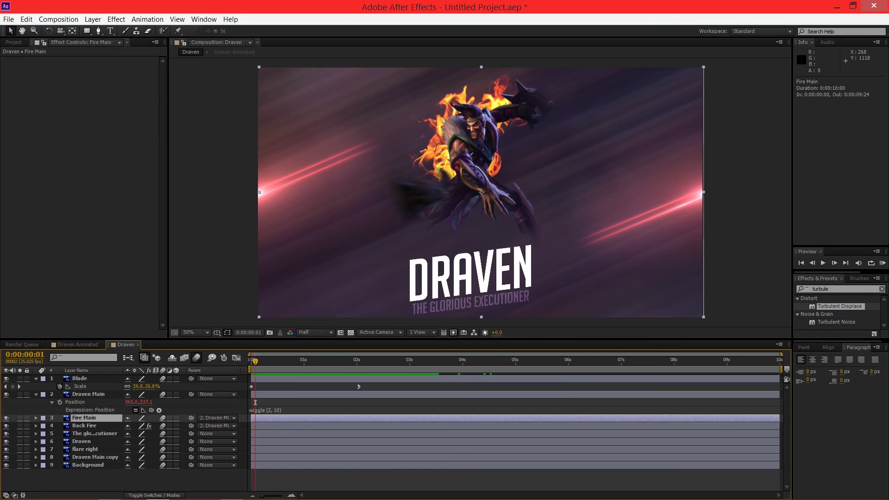
key("ctrl+Down")
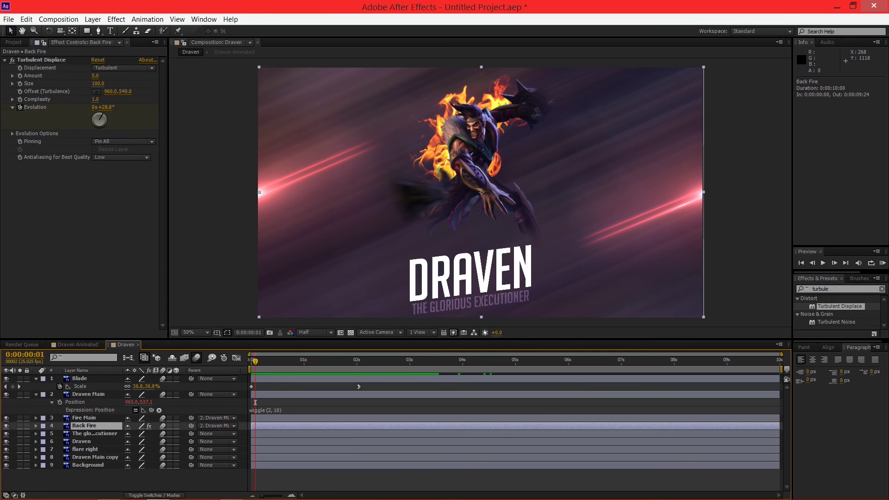
key("F3")
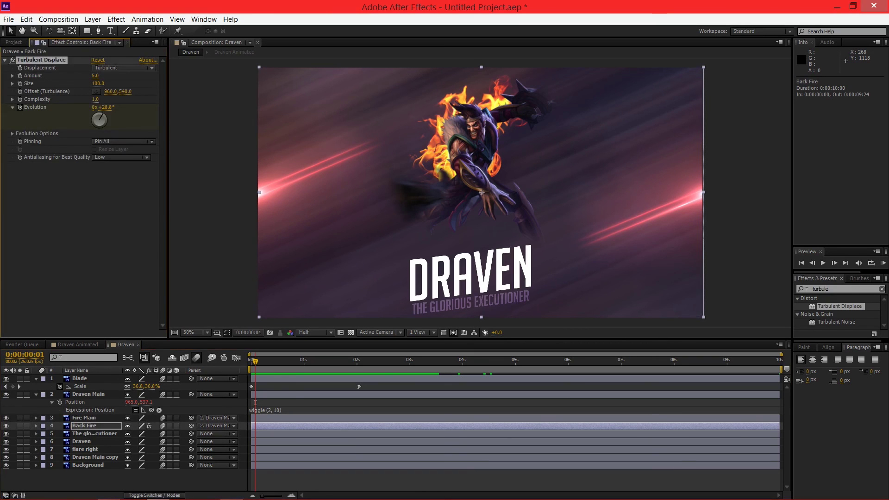
key("ctrl+Up")
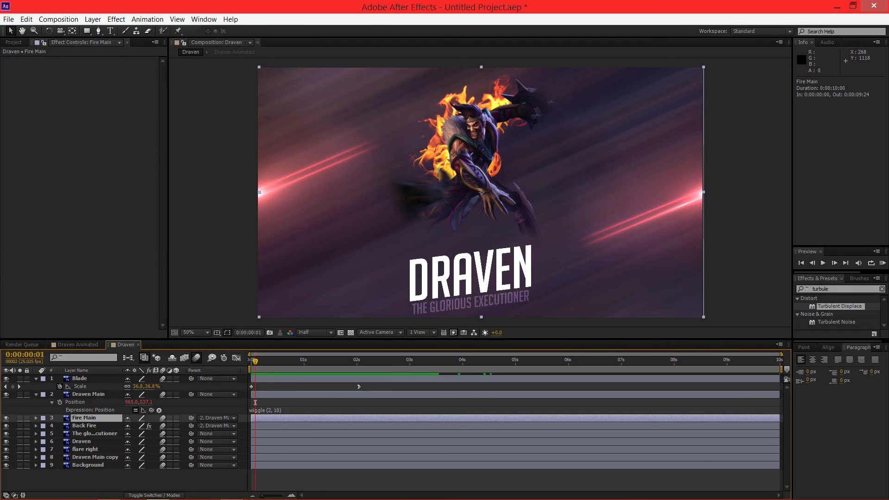
key("Page_Up")
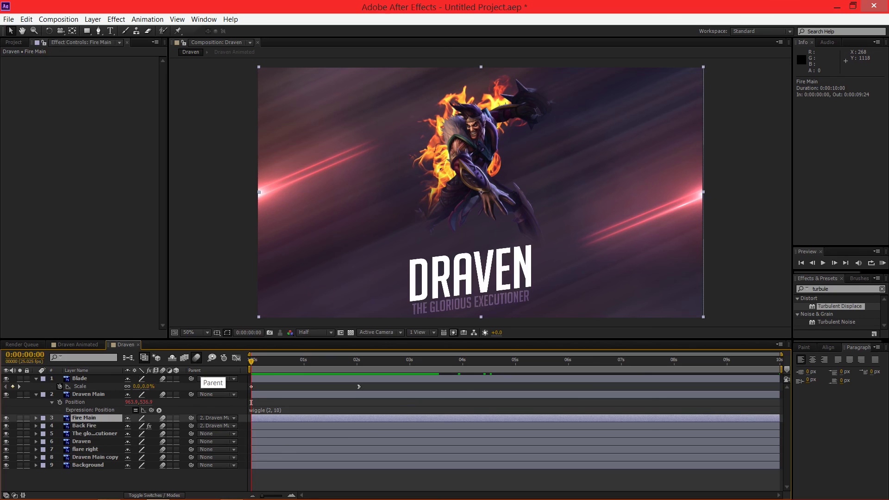
key("ctrl+v")
Set the Fire Main displacement's evolution keyframe on the last frame, 0:00:09:24, to -10x+0.0°
left_click(256, 361)
left_click_drag(255, 362, 780, 362)
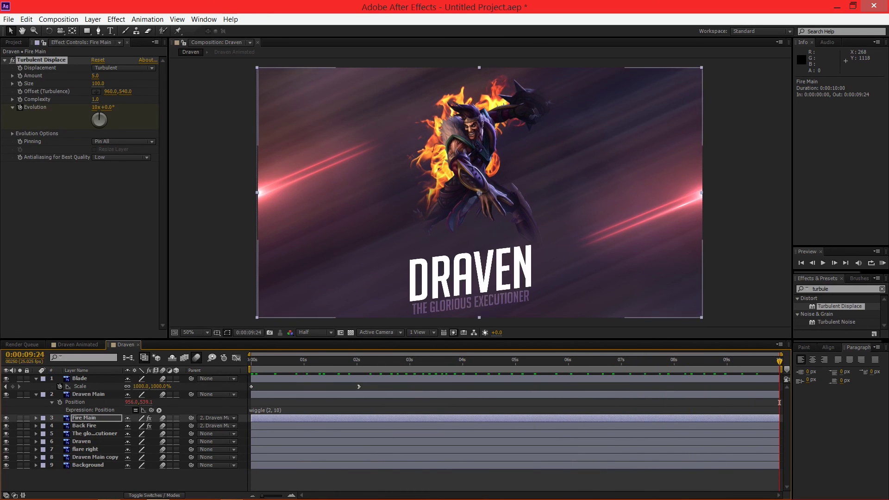
left_click(780, 403)
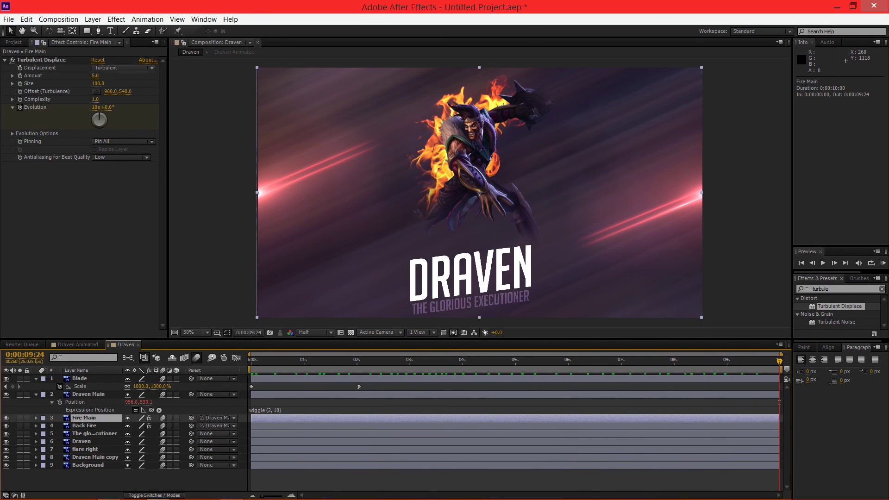
key("u")
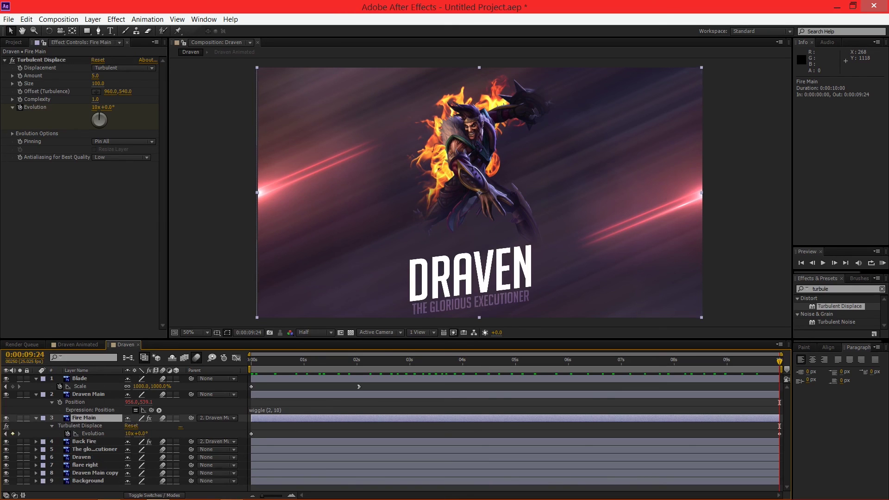
double_click(779, 434)
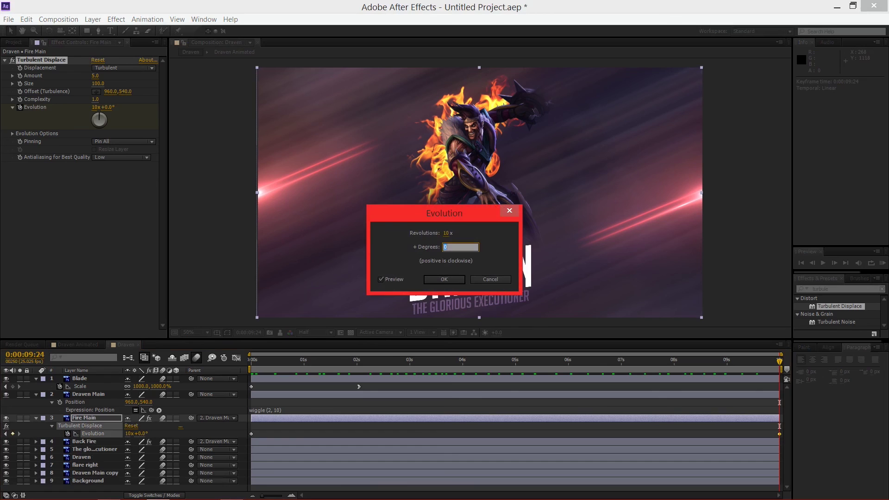
key("shift+Tab")
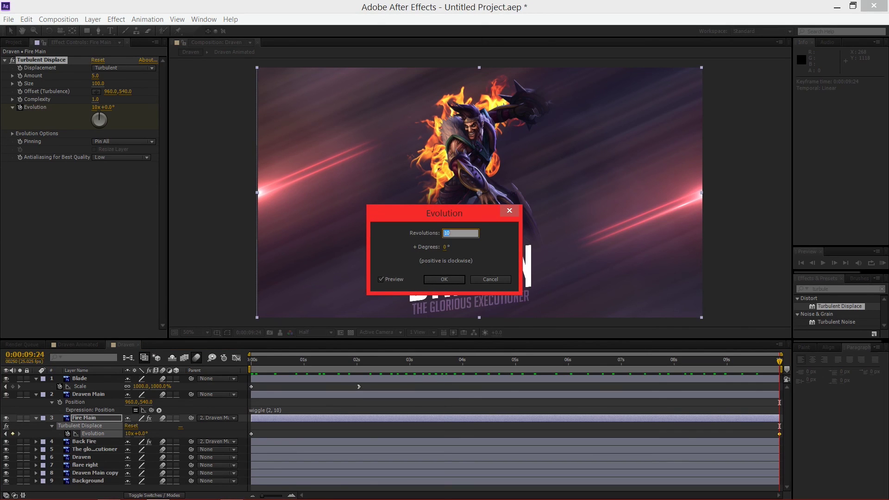
key("Return")
Preview the displacement on both fire layers and scrub through the first four seconds of the timeline
key("space")
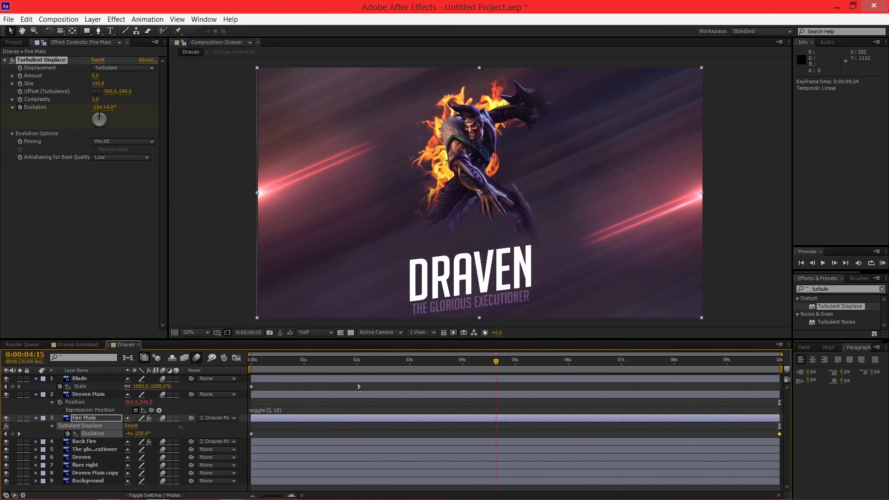
key("KP_0")
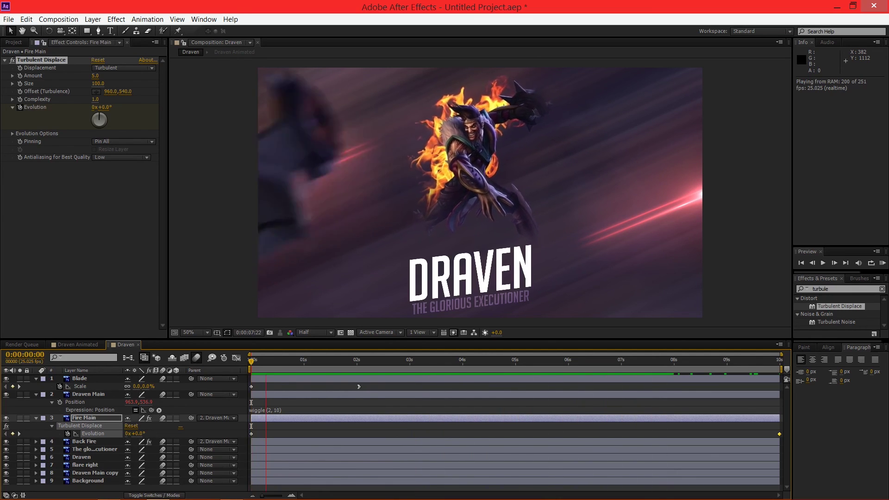
key("space")
mouse_move(251, 361)
left_mouse_down()
mouse_move(297, 361)
mouse_move(256, 361)
mouse_move(267, 361)
left_mouse_up()
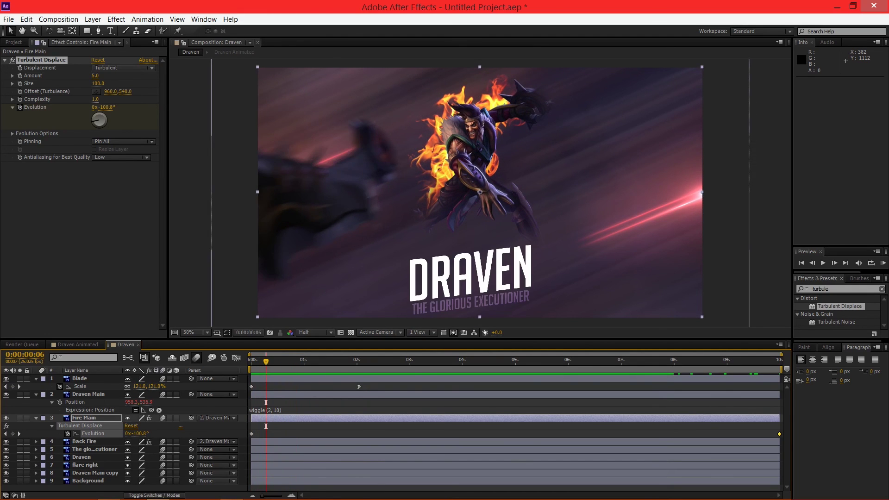
left_click_drag(266, 361, 458, 362)
Add the expression wiggle (2, 10) to the opacity of the flare right layer
left_click(85, 441)
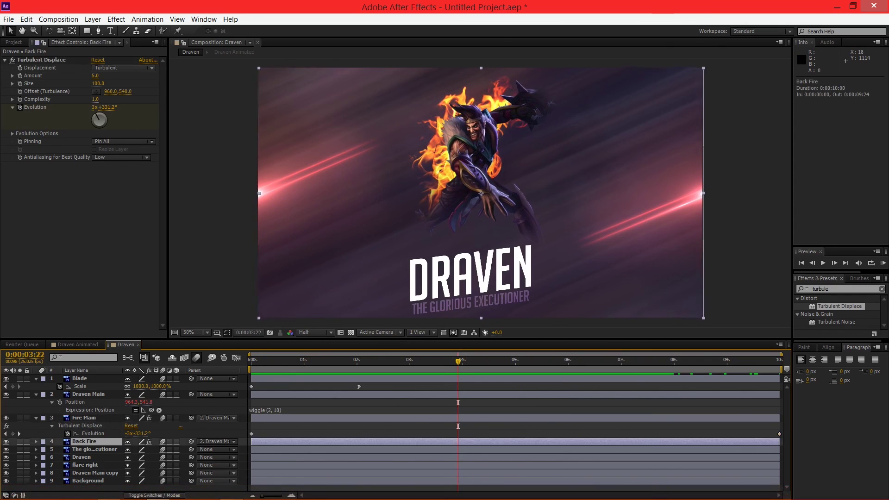
left_click(82, 457)
left_click(86, 465)
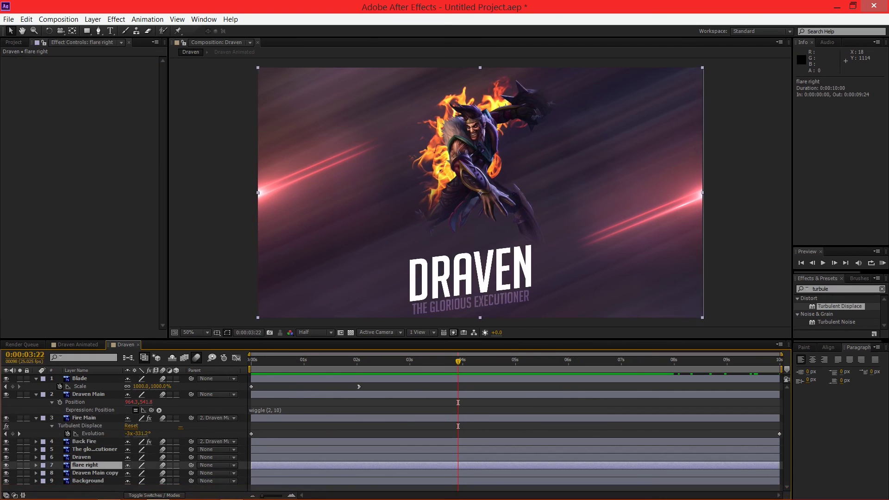
left_click(833, 289)
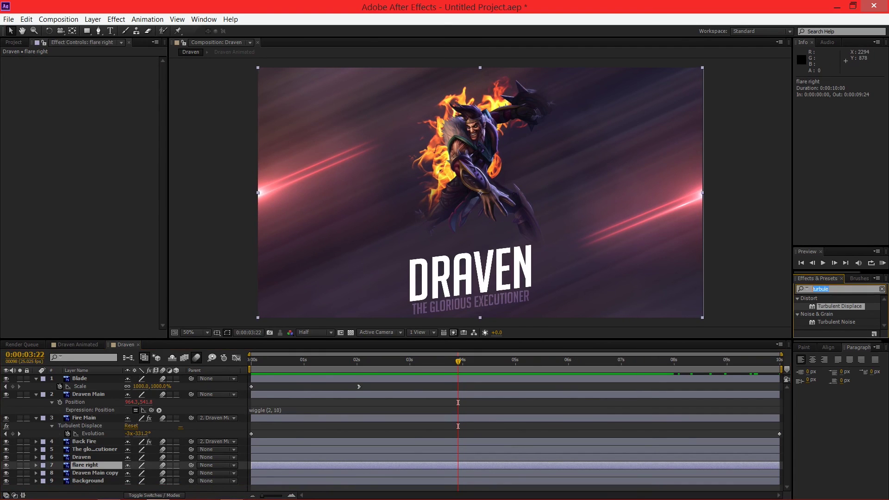
left_click(95, 473)
key("ctrl+Up")
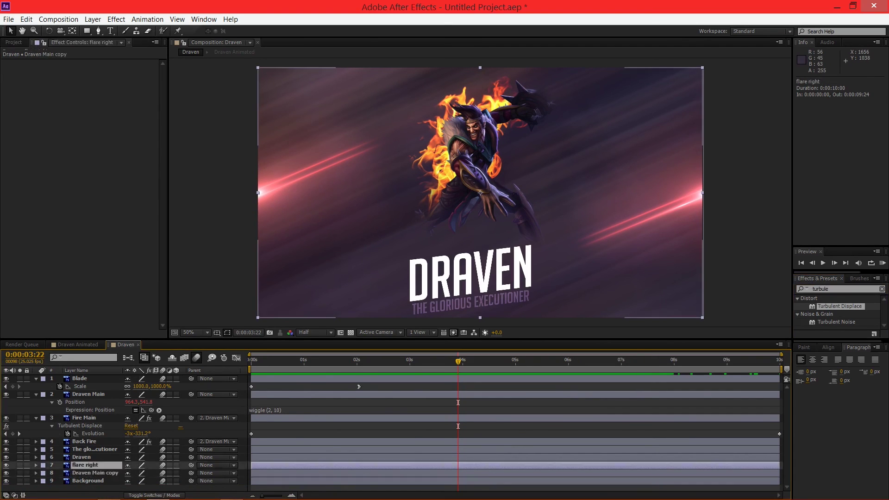
key("t")
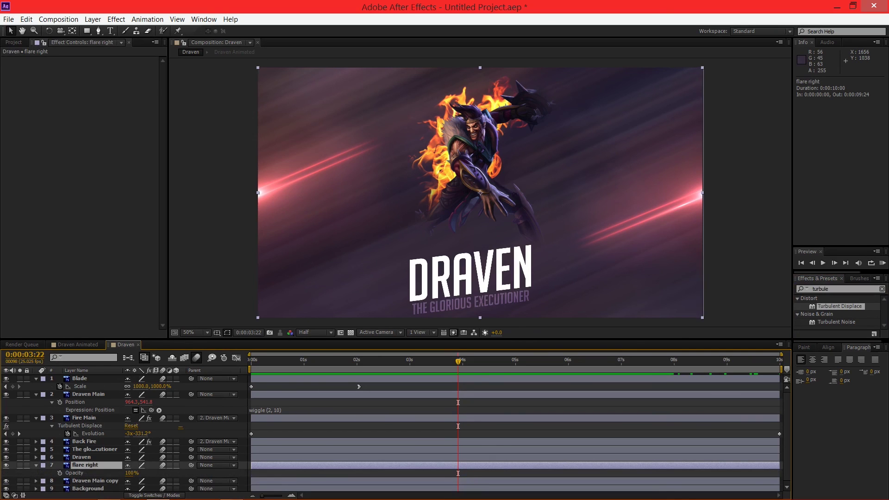
key("Home")
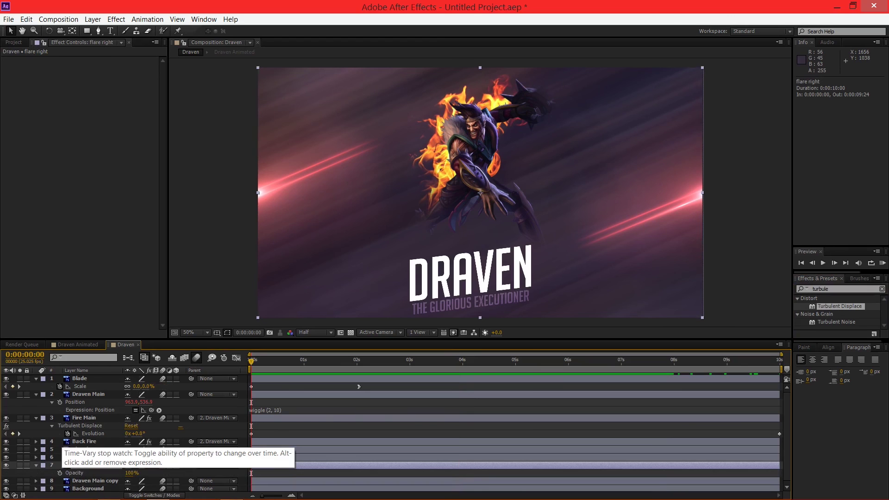
left_click(59, 473, "alt")
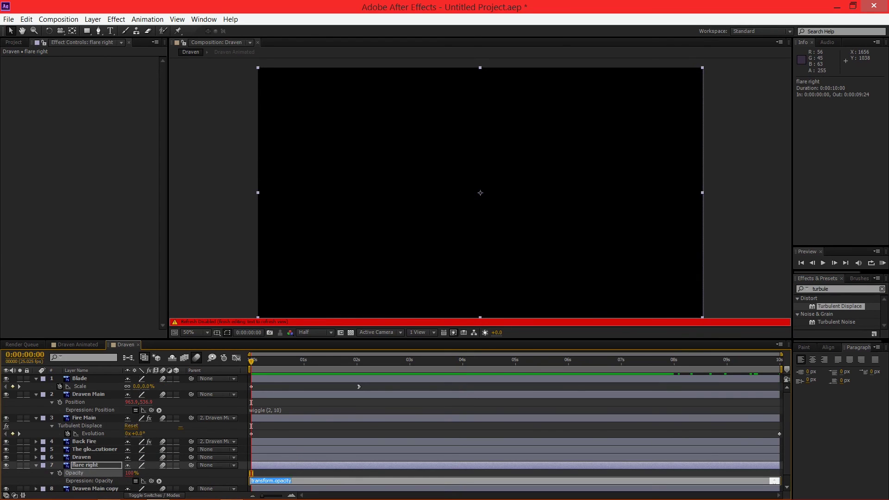
type("wiggle (2, 10")
left_click(370, 473)
Check the flare's flicker on an early frame and change its opacity expression to wiggle (2, 30)
left_click_drag(251, 362, 274, 362)
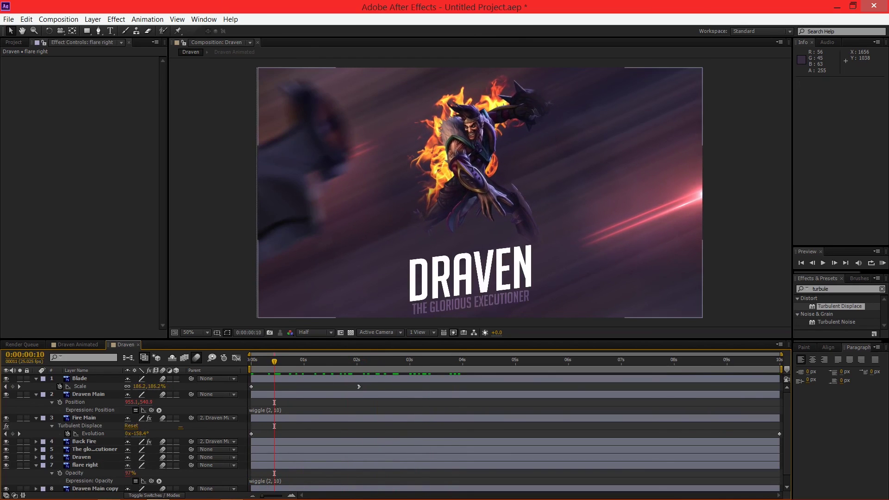
left_click(278, 481)
left_click(278, 481)
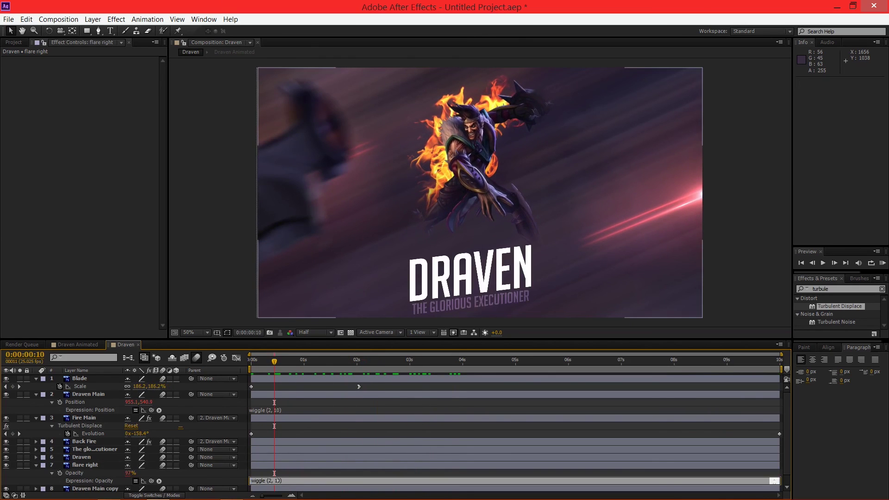
key("BackSpace")
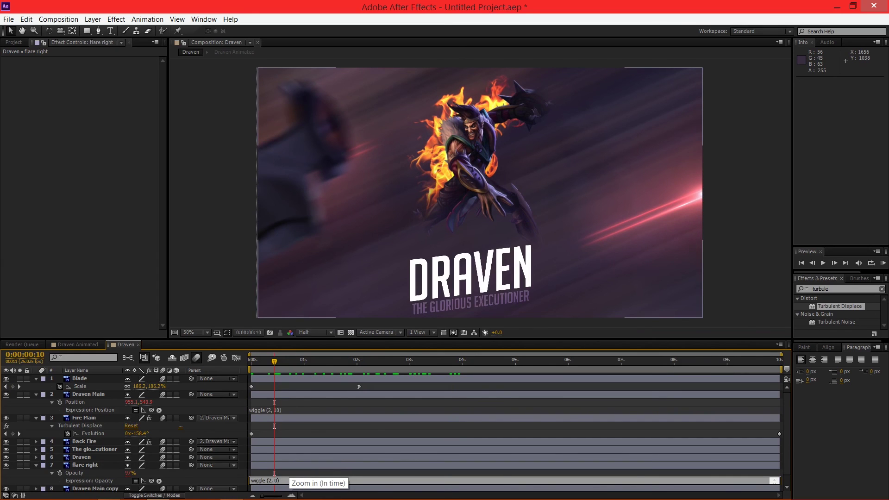
left_click(79, 379)
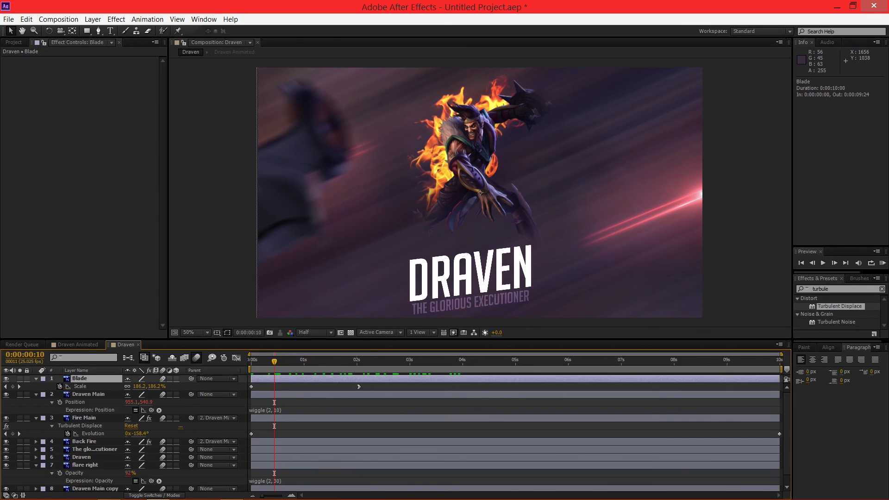
Preview the flickering flares from the start of the timeline
left_click_drag(273, 362, 251, 361)
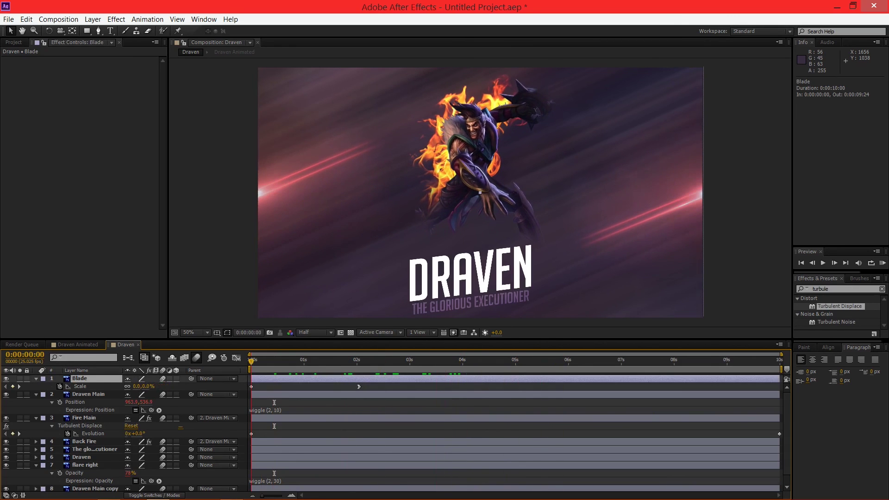
key("KP_0")
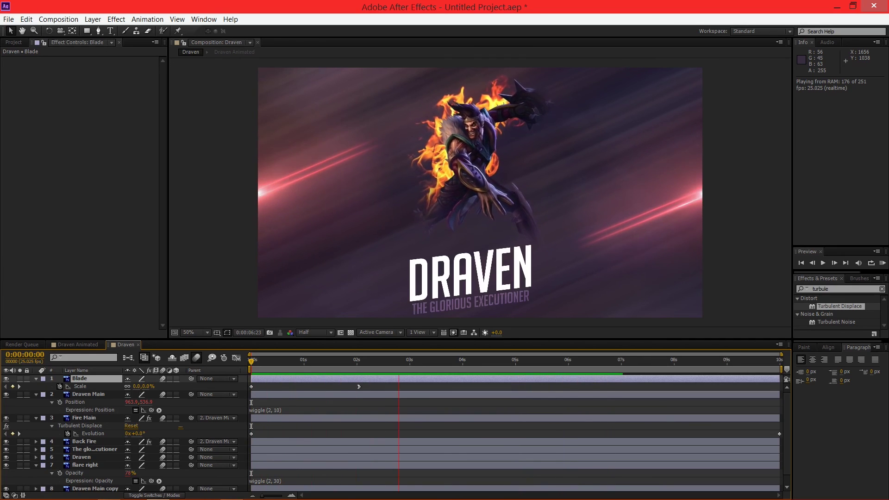
mouse_move(251, 361)
left_mouse_down()
mouse_move(570, 361)
mouse_move(251, 361)
left_mouse_up()
Go through the two title text layers and select the Background layer
scroll(92, 448, "down", 2)
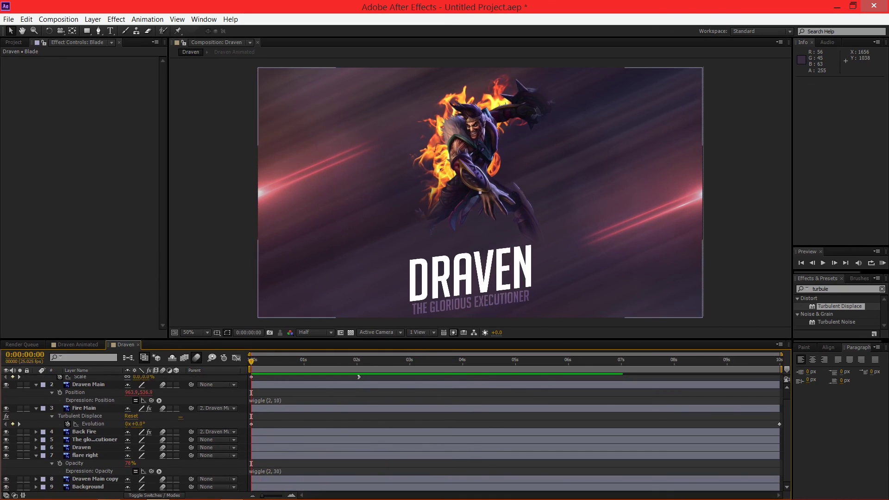
left_click(82, 448)
left_click(94, 440)
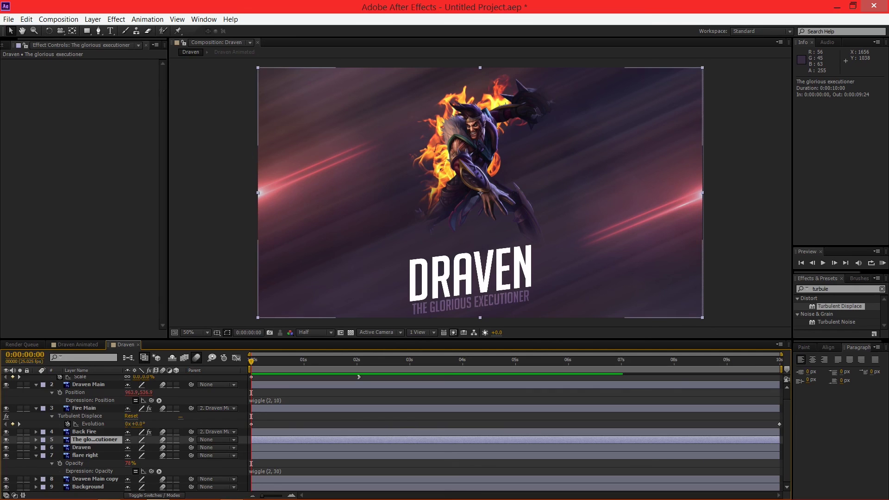
left_click(83, 448)
left_click(94, 440)
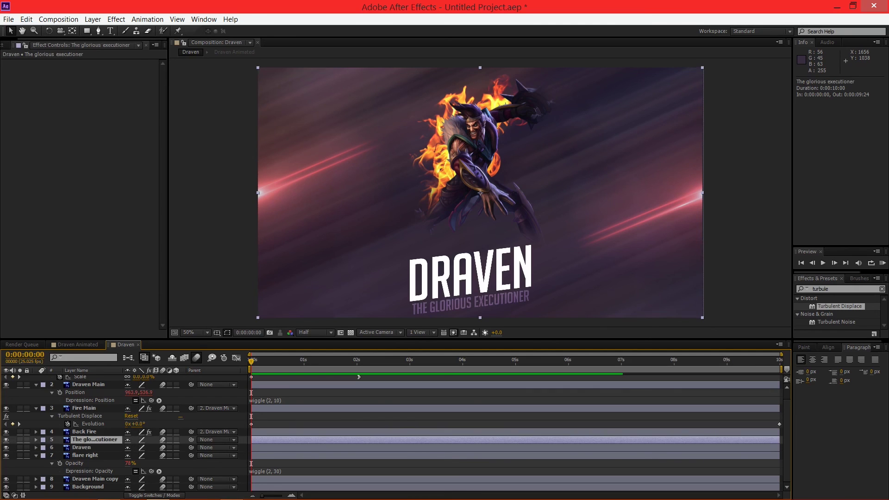
left_click(88, 487)
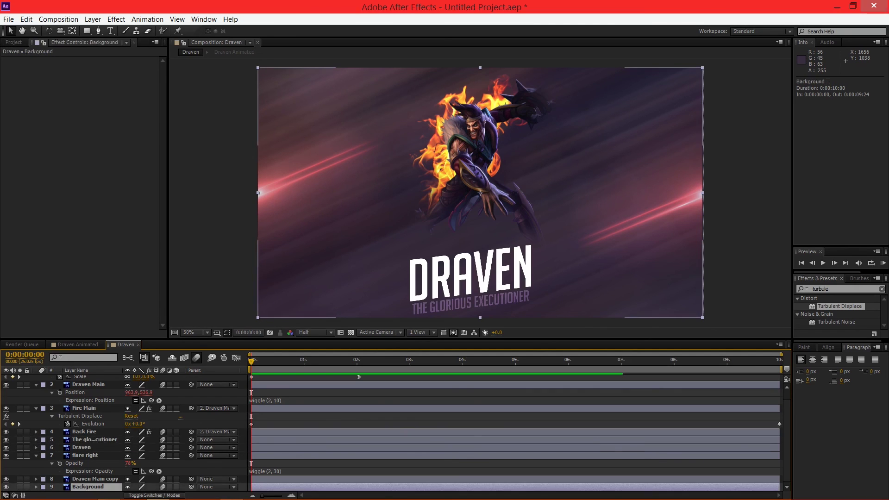